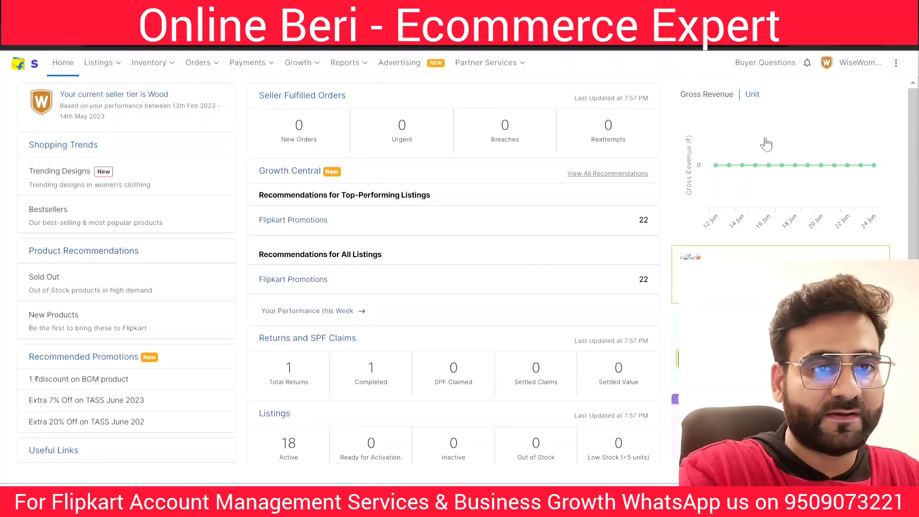
# Step: Open the My Listings page and dismiss the tip about selecting products for editing
pyautogui.scroll(-2, 761, 158)
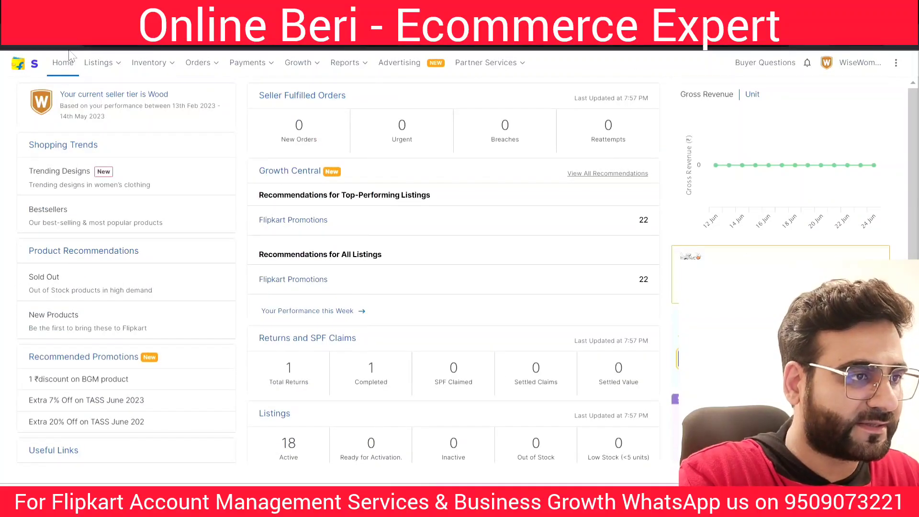
pyautogui.click(142, 63)
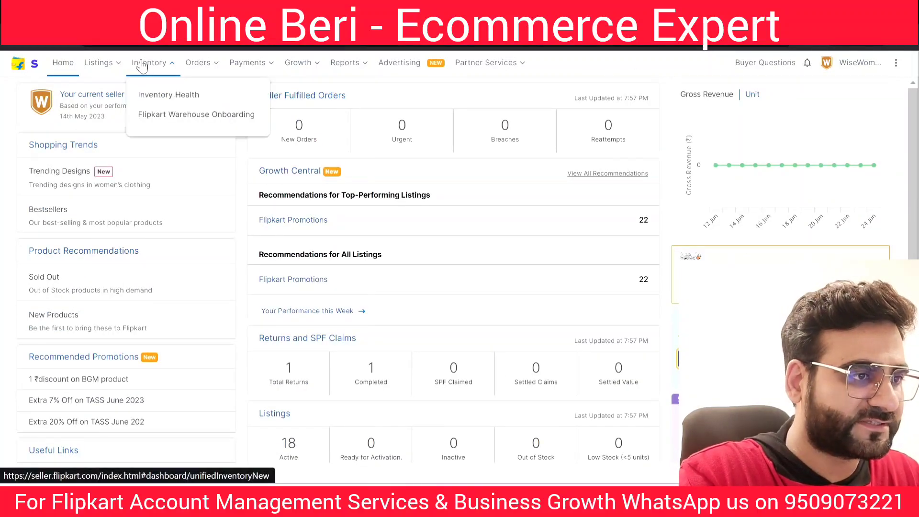
pyautogui.click(100, 63)
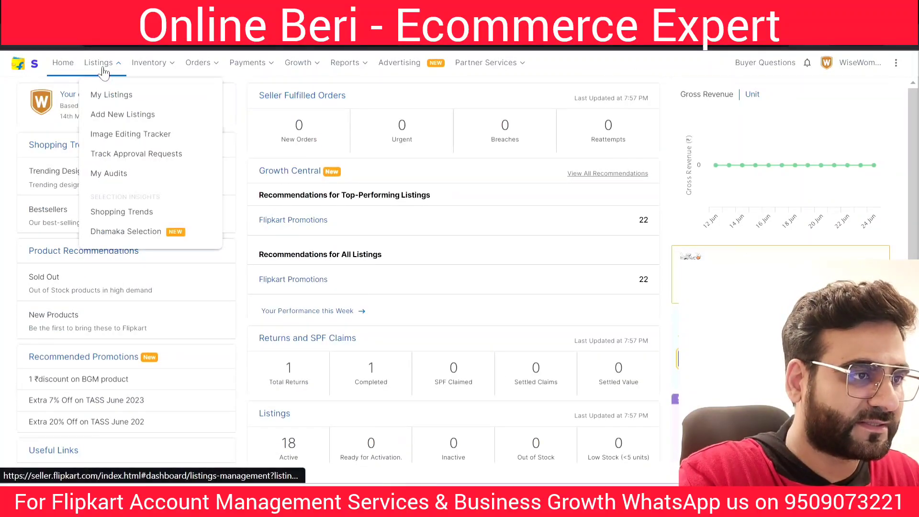
pyautogui.click(106, 98)
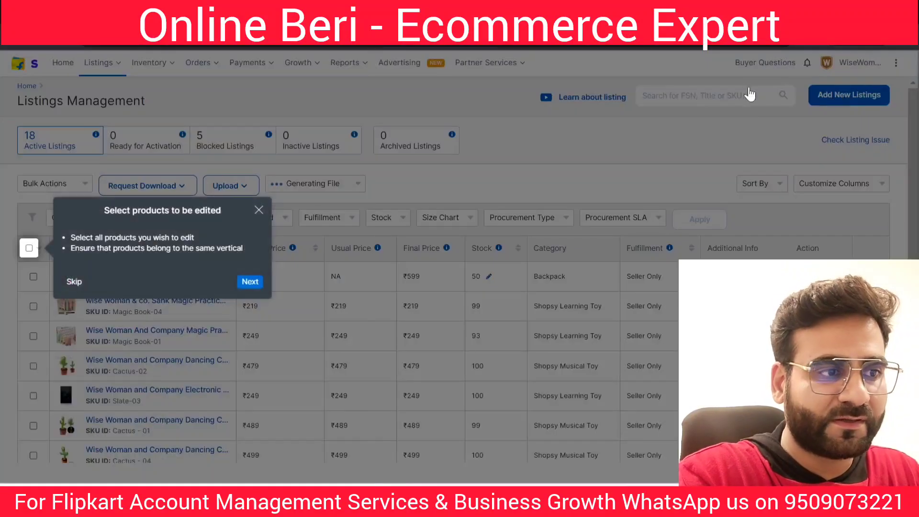
pyautogui.click(258, 210)
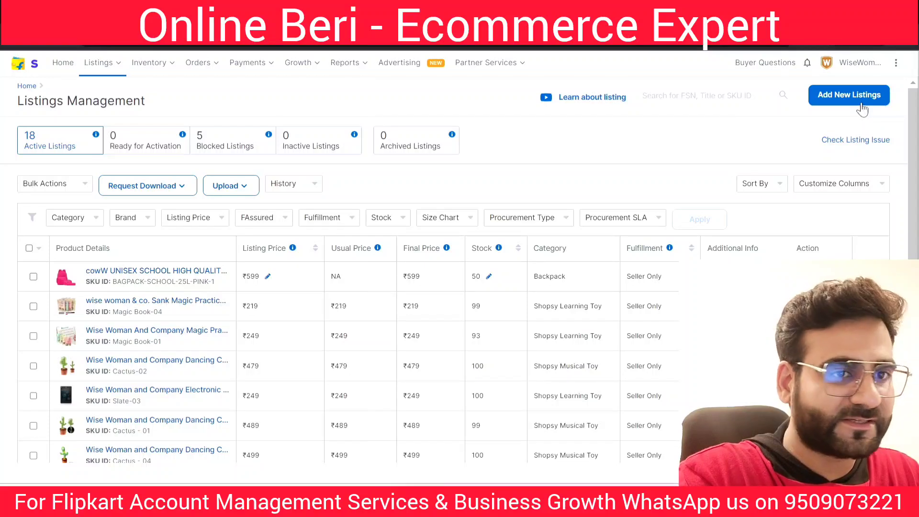
# Step: Start a new single listing from the Add New Listings page and dismiss the tutorial video
pyautogui.click(99, 65)
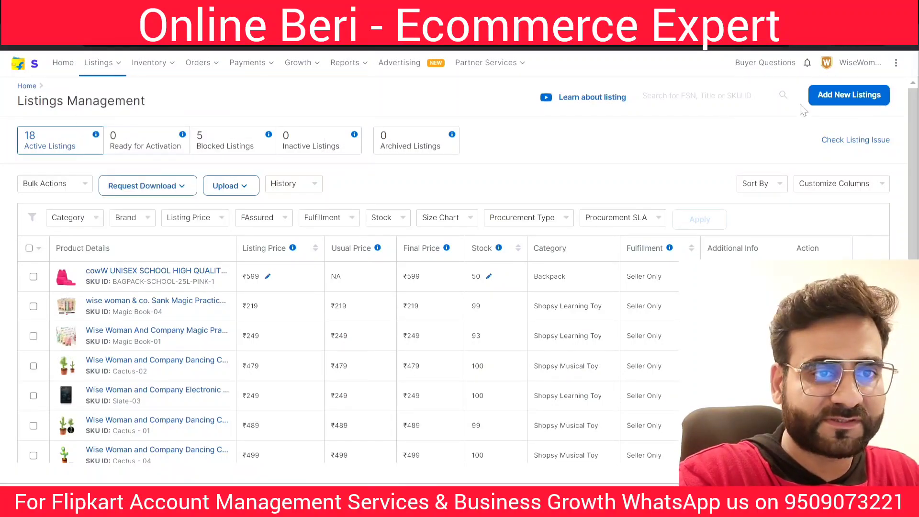
pyautogui.moveTo(104, 64)
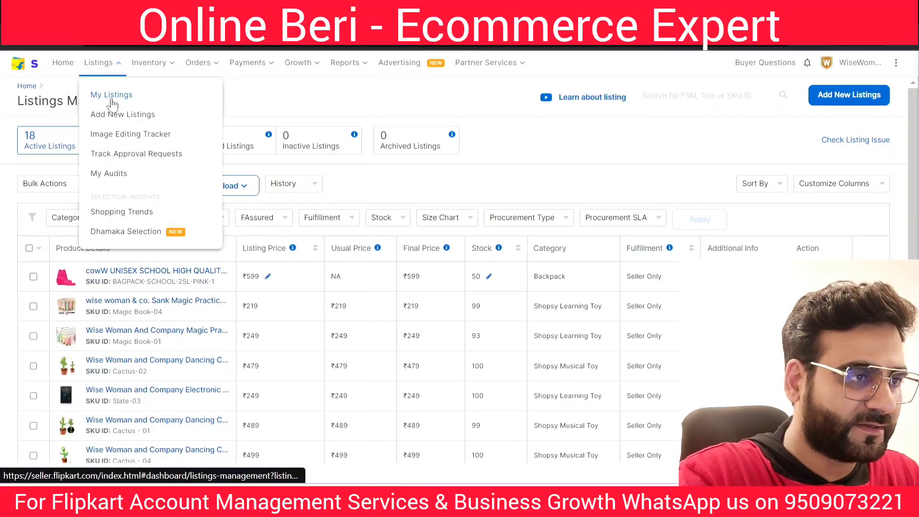
pyautogui.click(129, 117)
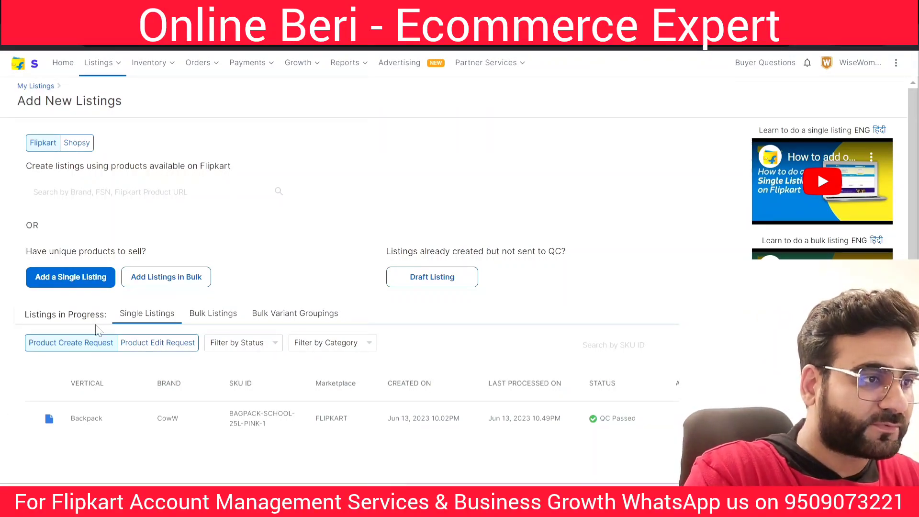
pyautogui.scroll(-1, 320, 315)
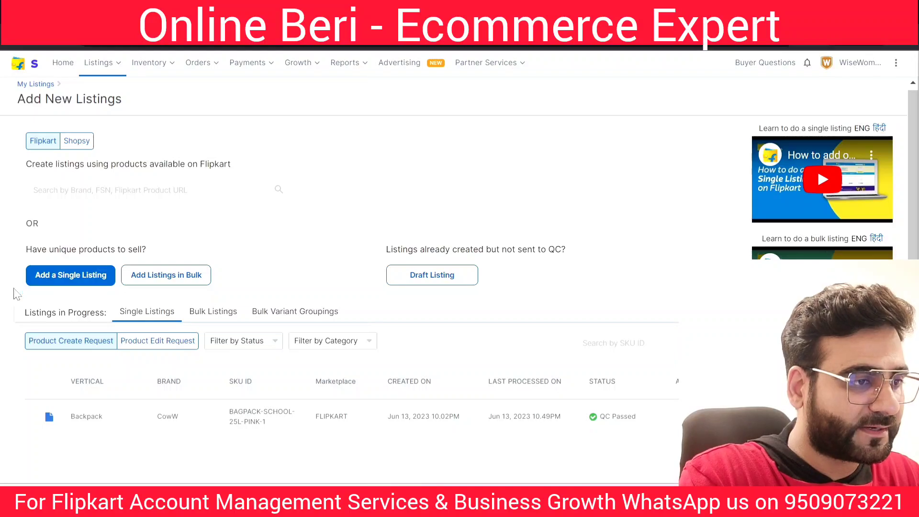
pyautogui.click(53, 278)
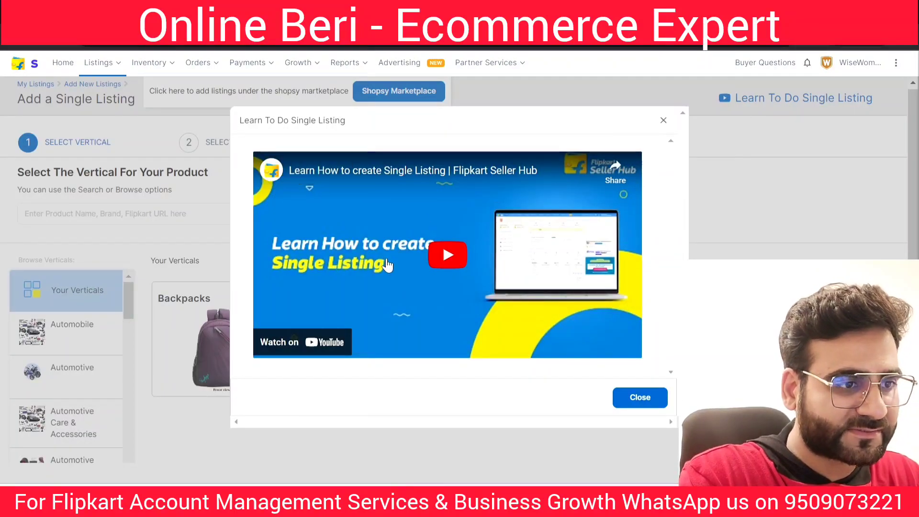
pyautogui.click(449, 255)
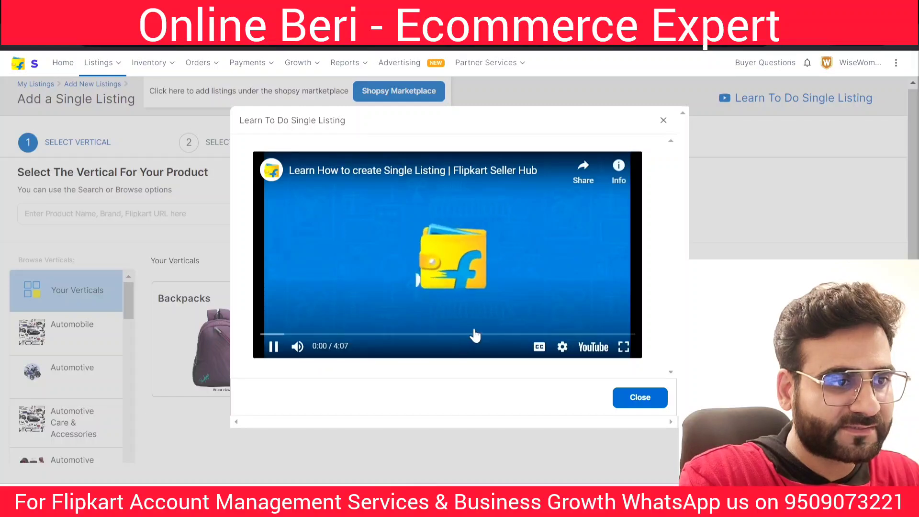
pyautogui.click(664, 122)
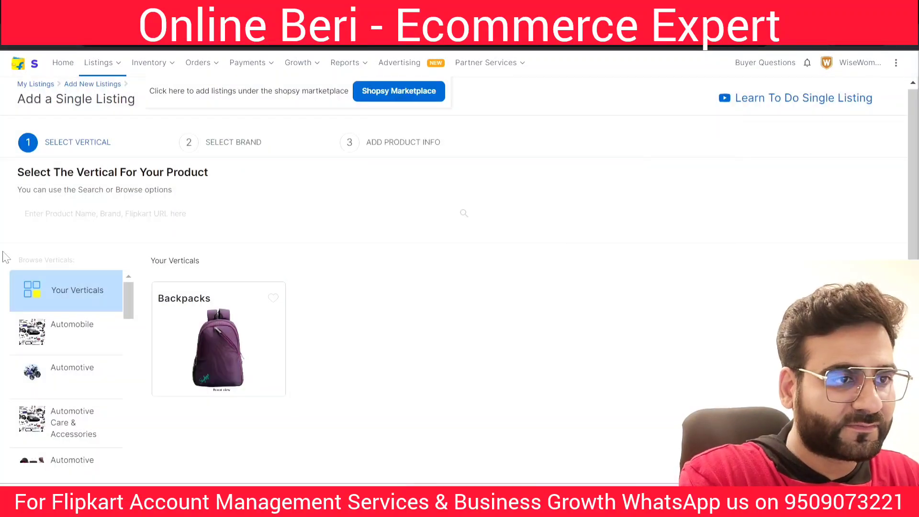
pyautogui.scroll(-2, 886, 234)
pyautogui.scroll(2, 886, 234)
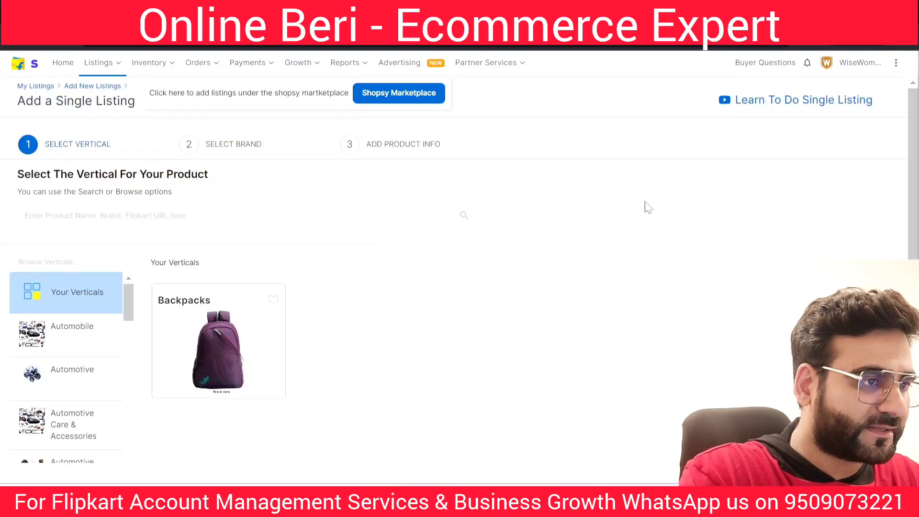
pyautogui.moveTo(75, 174); pyautogui.dragTo(221, 177)
pyautogui.click(208, 184)
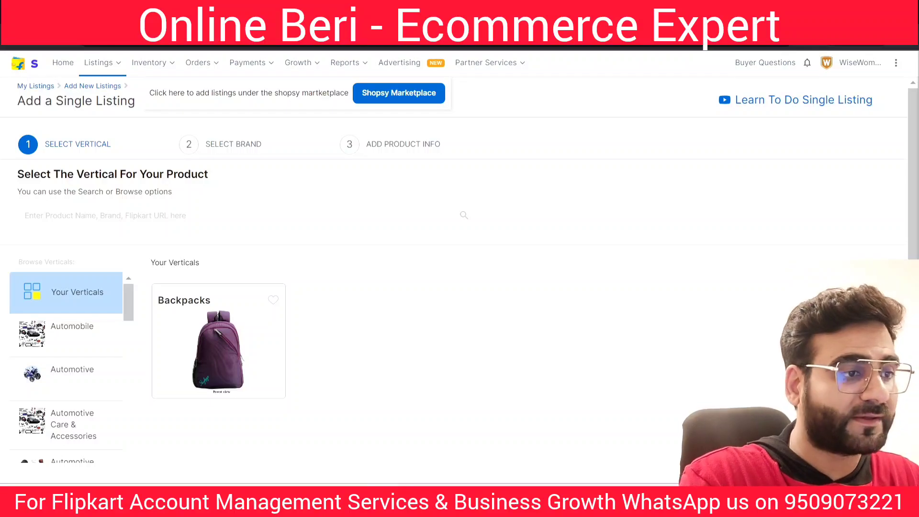
# Step: Search the product verticals for "WOMEN HANDBAG"
pyautogui.click(208, 215)
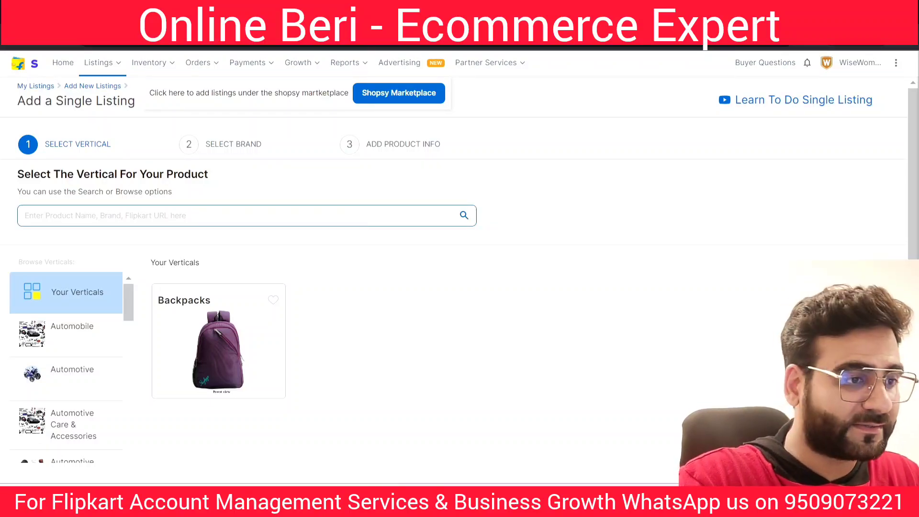
pyautogui.scroll(-2, 431, 261)
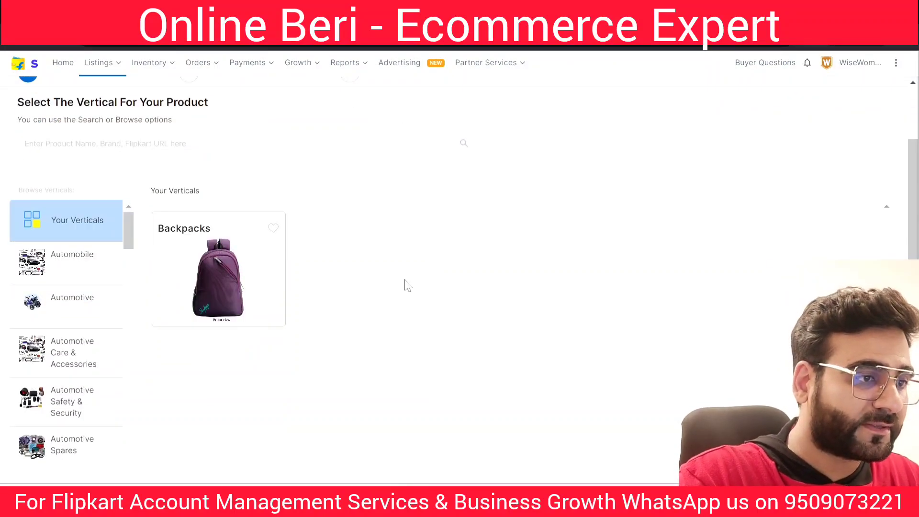
pyautogui.click(287, 144)
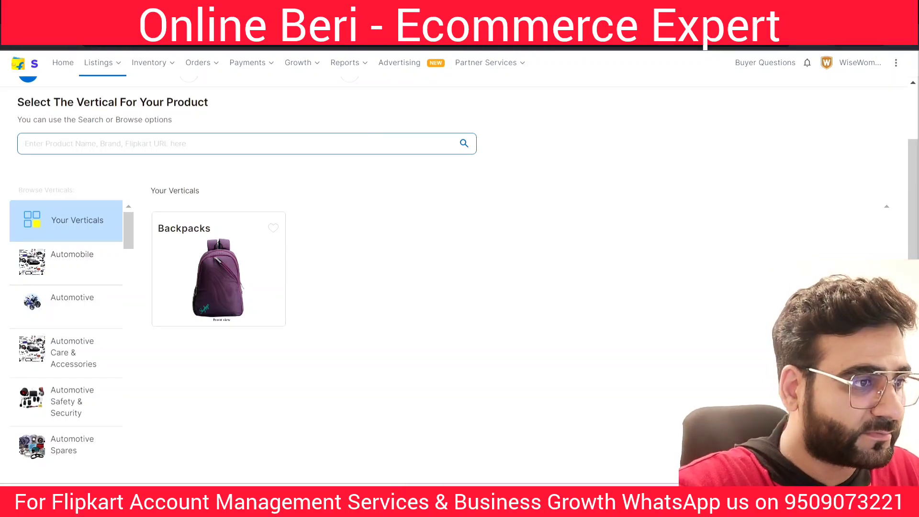
pyautogui.write('W')
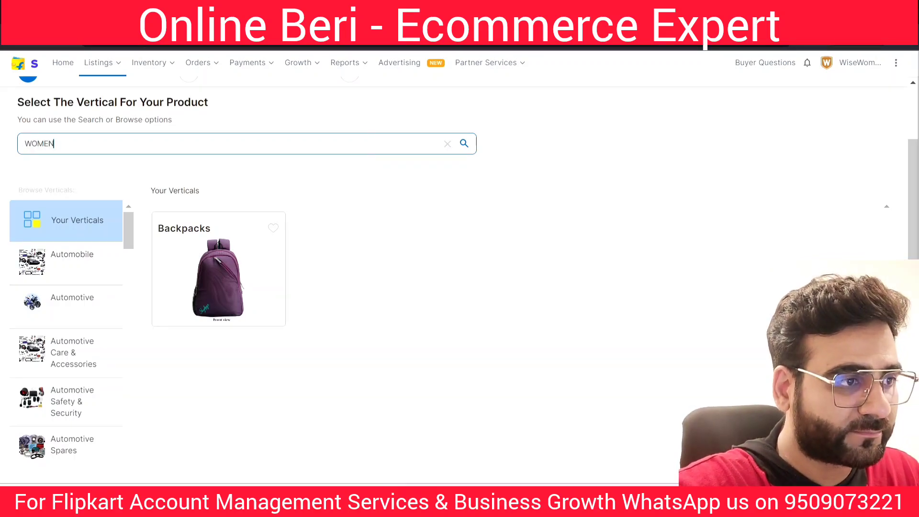
pyautogui.write('OMEN HANDBAG')
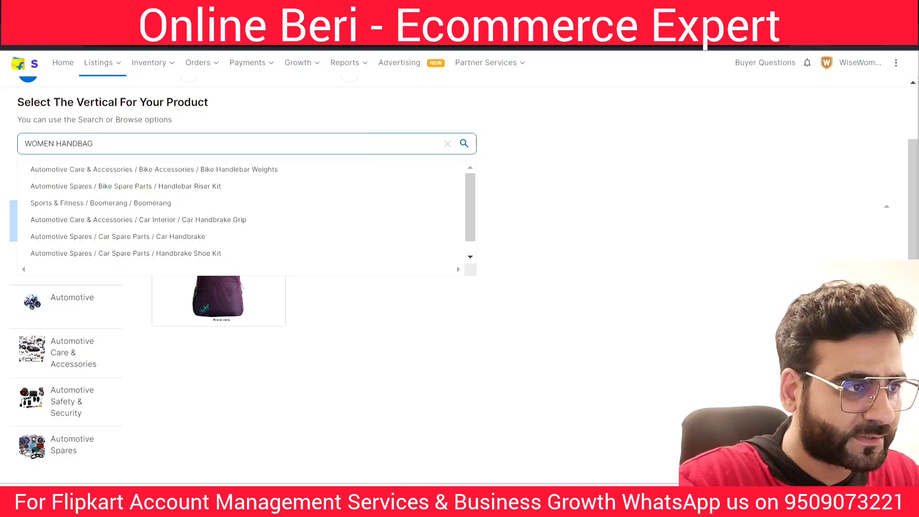
# Step: Search the verticals for "handbag" and choose Leather & Travel Products / Bags & Fashion Accessories / Hand Messenger Bags
pyautogui.moveTo(56, 144); pyautogui.dragTo(14, 148)
pyautogui.write('d')
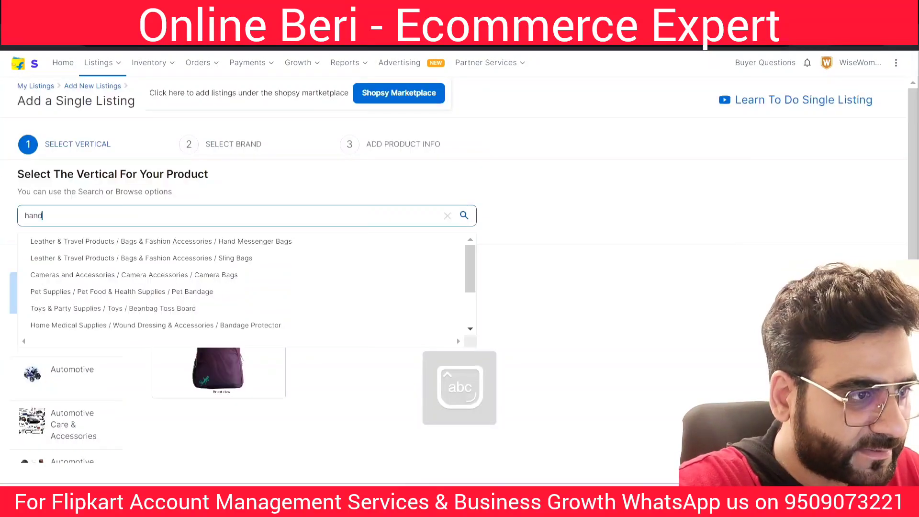
pyautogui.write('bag')
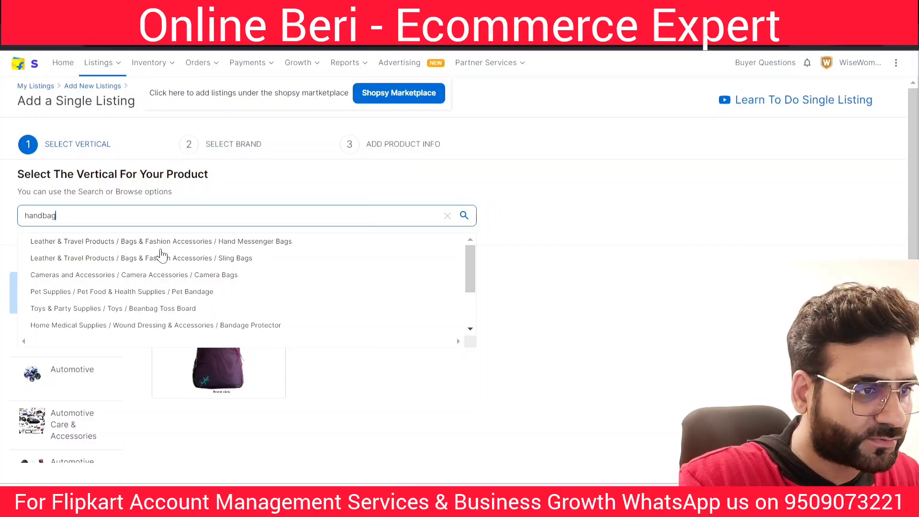
pyautogui.scroll(-3, 301, 245)
pyautogui.scroll(3, 297, 247)
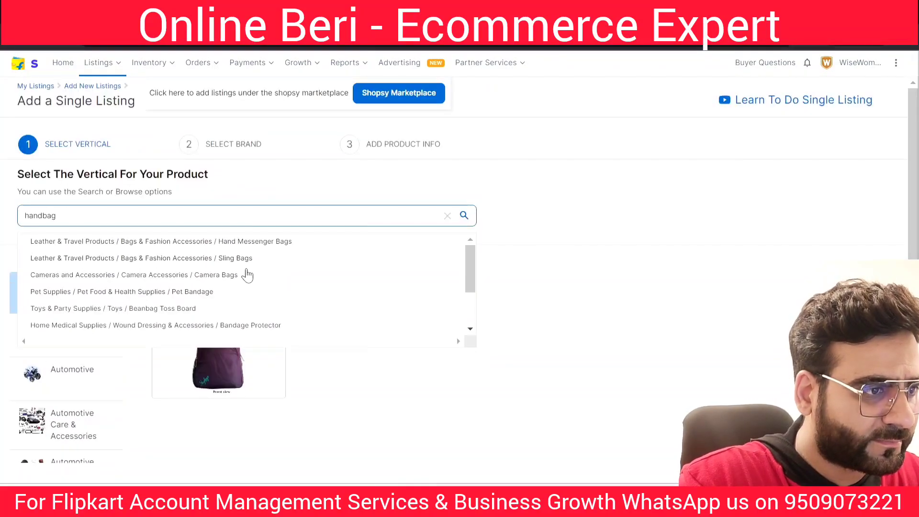
pyautogui.click(235, 245)
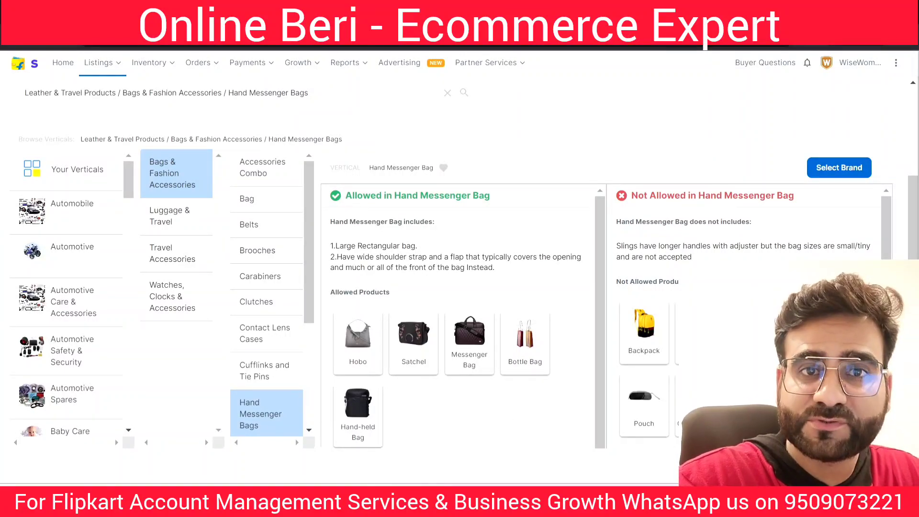
# Step: Review which products are allowed and not allowed in the Hand Messenger Bag vertical
pyautogui.scroll(-1, 543, 303)
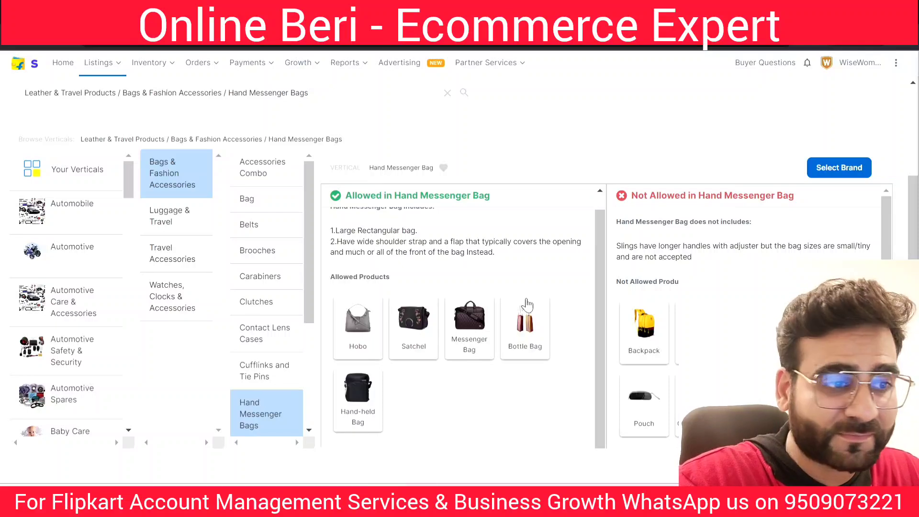
pyautogui.moveTo(337, 277); pyautogui.dragTo(379, 276)
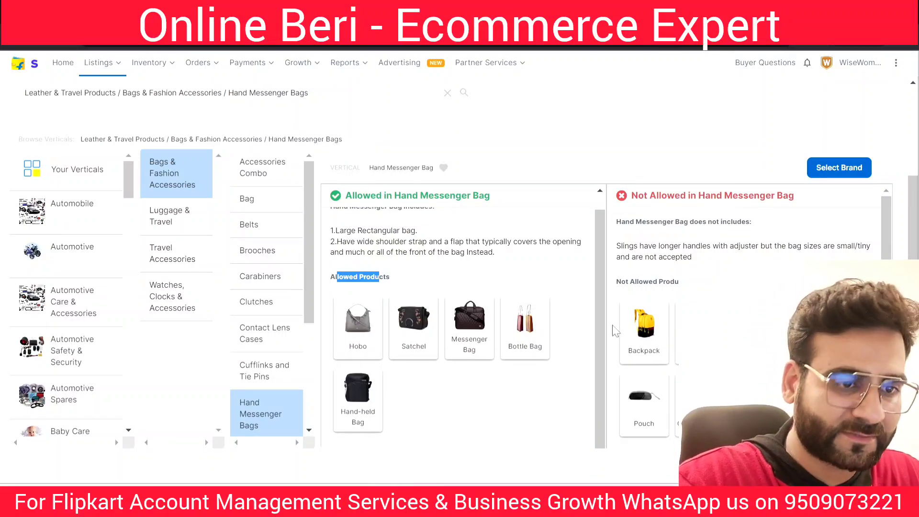
pyautogui.scroll(1, 365, 352)
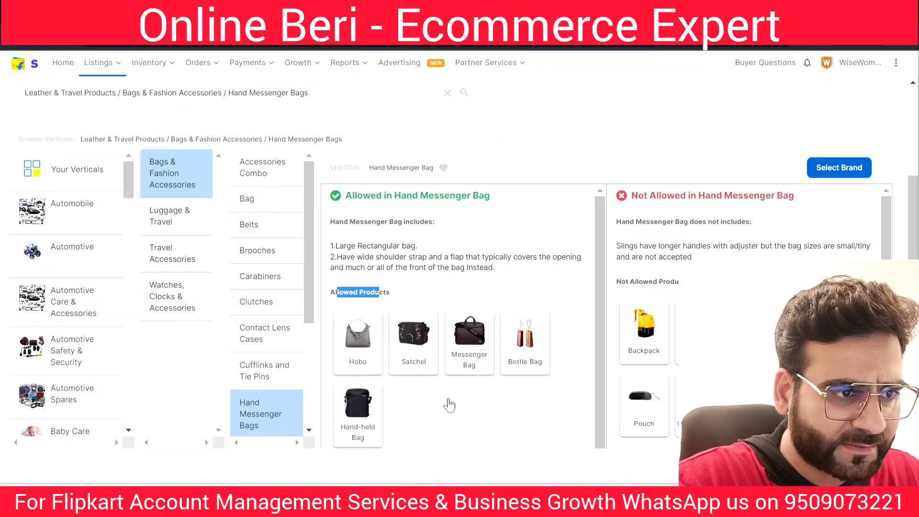
pyautogui.click(494, 236)
pyautogui.scroll(-3, 620, 294)
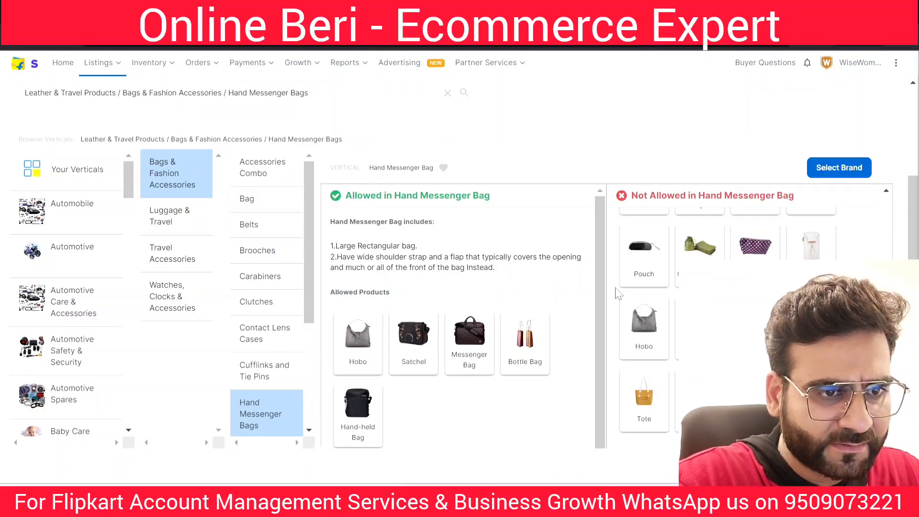
pyautogui.scroll(3, 621, 295)
pyautogui.scroll(3, 664, 244)
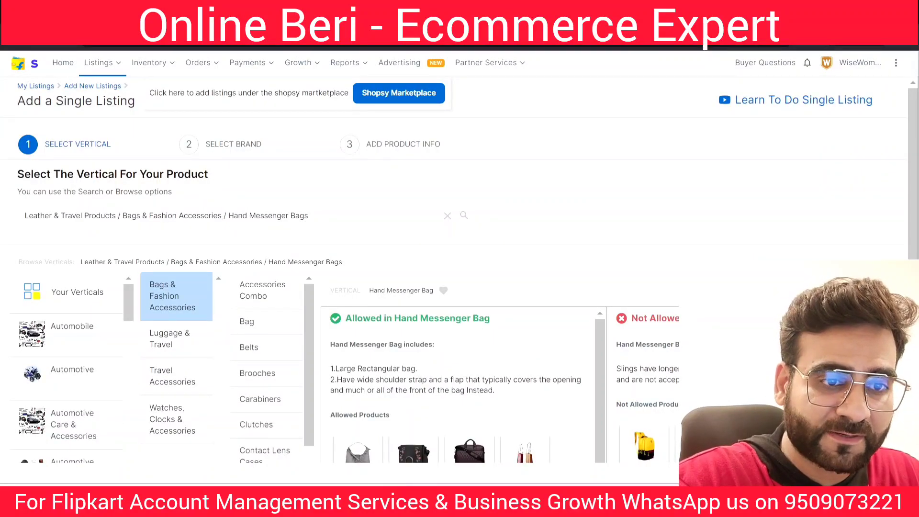
# Step: Proceed to brand selection, check the brand CowW and create a new listing under it
pyautogui.click(852, 290)
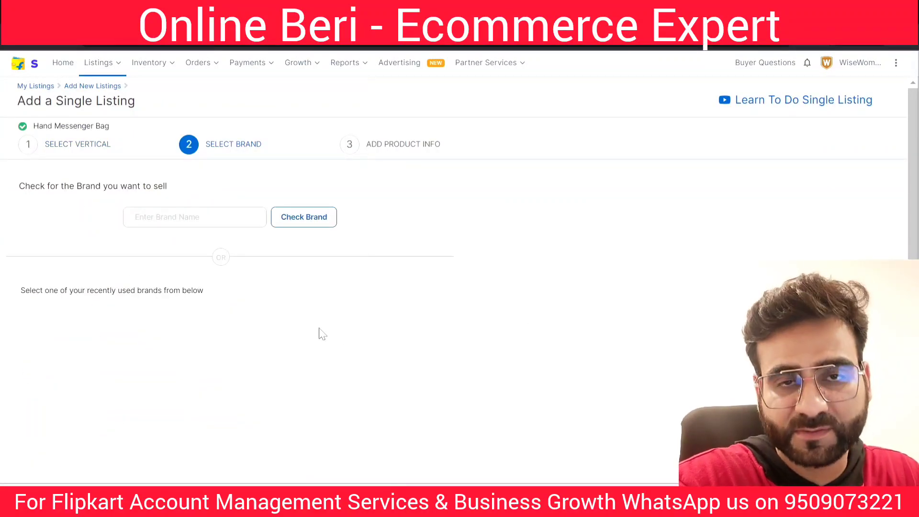
pyautogui.click(160, 221)
pyautogui.write('C')
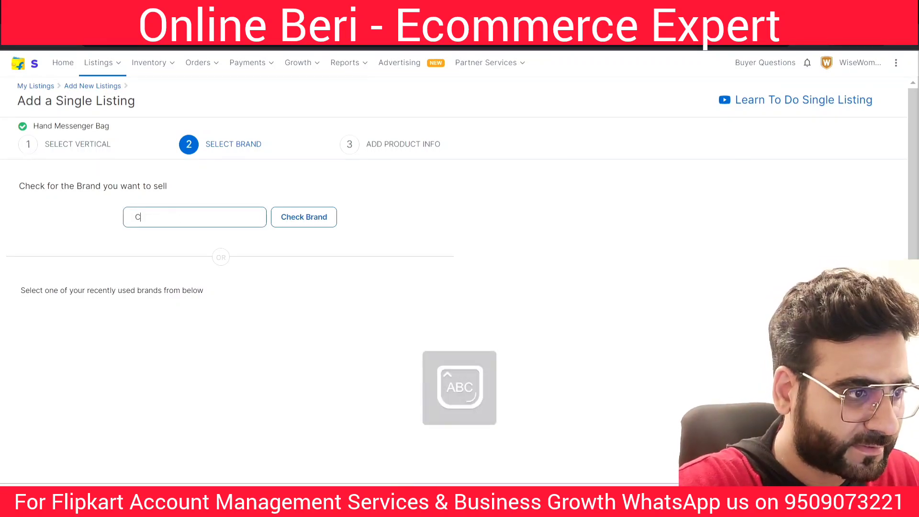
pyautogui.write('ow')
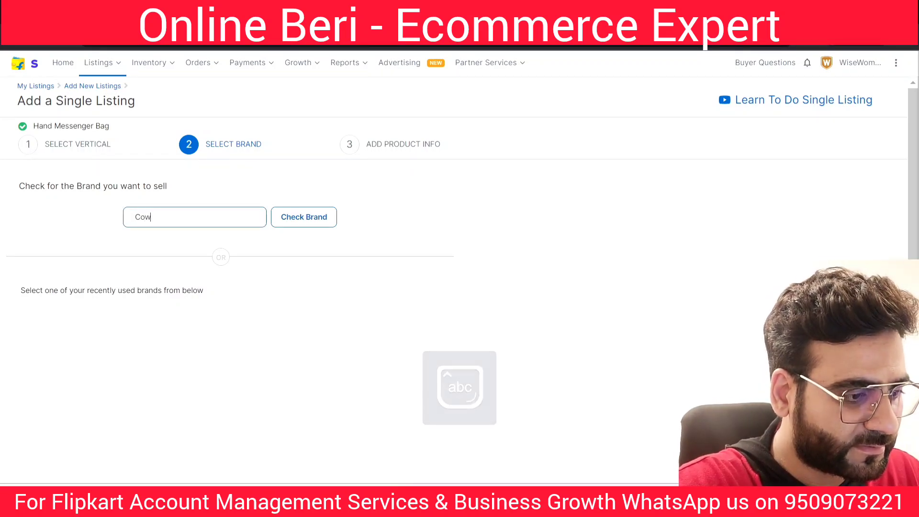
pyautogui.write('W')
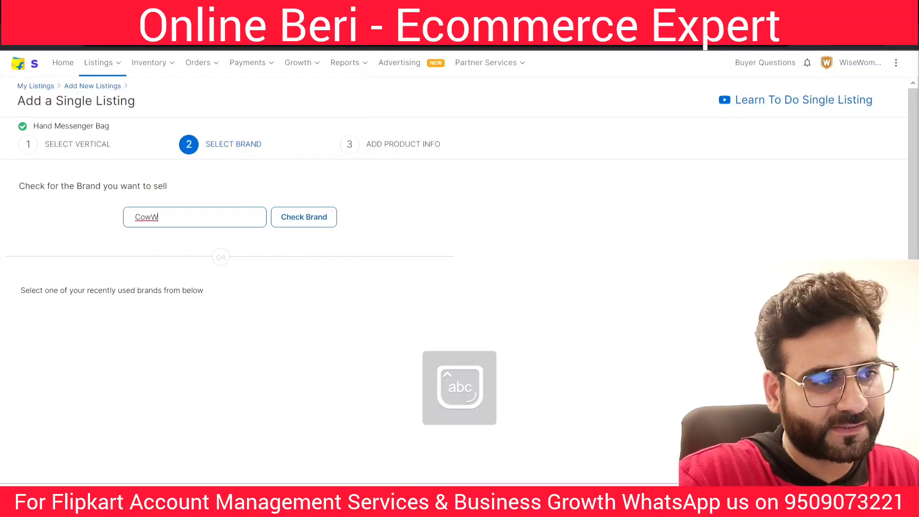
pyautogui.click(293, 217)
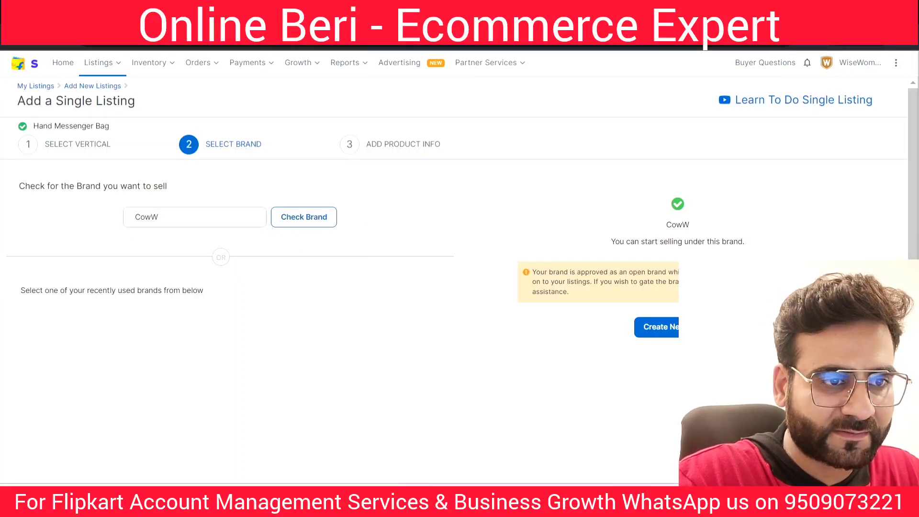
pyautogui.moveTo(611, 241); pyautogui.dragTo(751, 251)
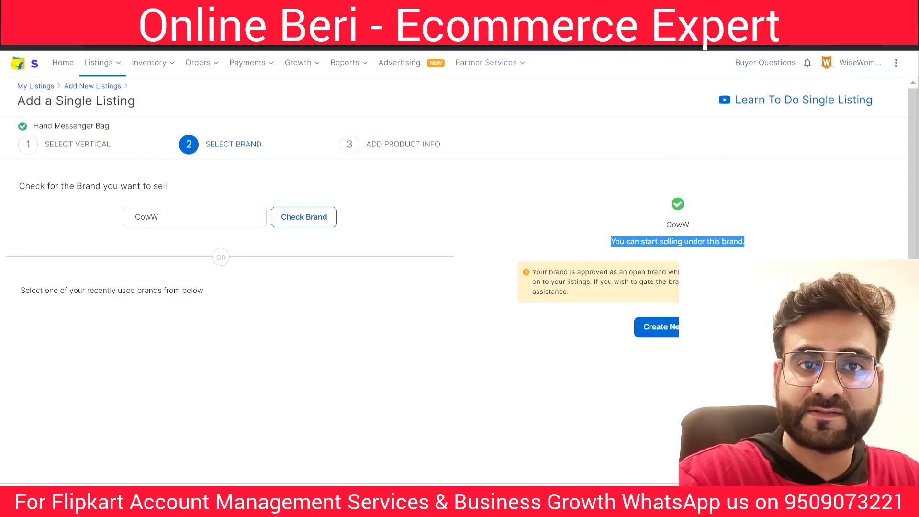
pyautogui.click(652, 330)
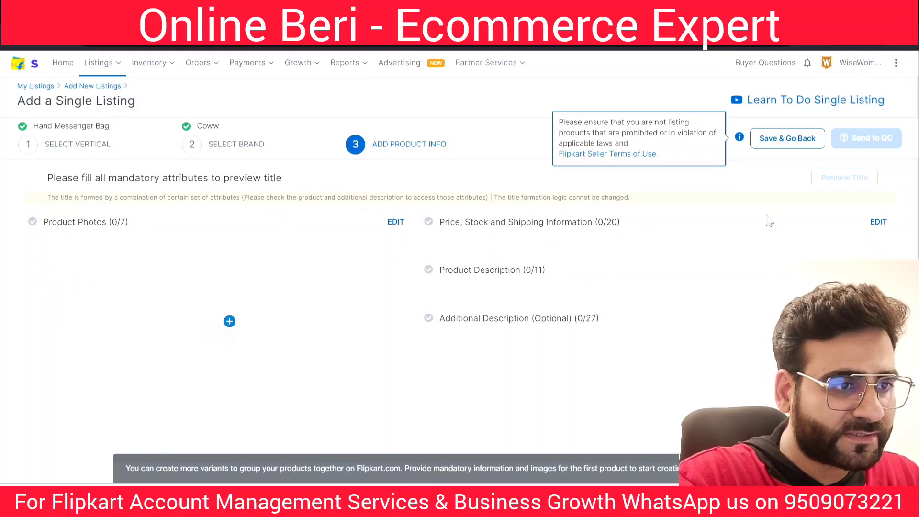
# Step: Review the listing's Product Photos, Price, Stock and Shipping Information, Product Description and optional Additional Description sections
pyautogui.moveTo(57, 223); pyautogui.dragTo(120, 223)
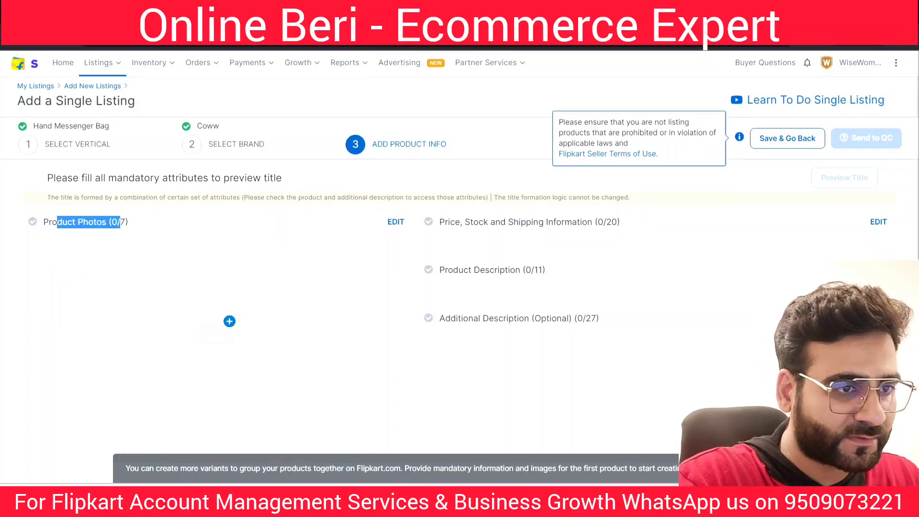
pyautogui.moveTo(448, 223); pyautogui.dragTo(612, 232)
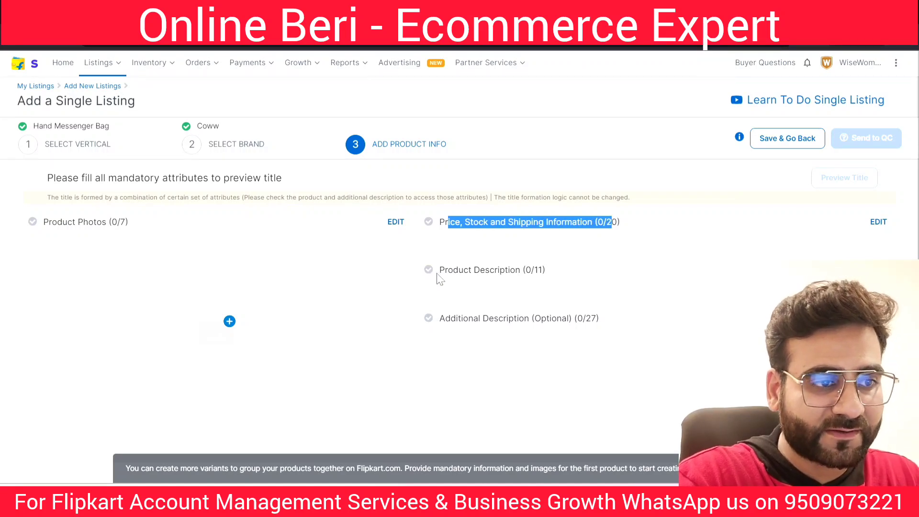
pyautogui.moveTo(439, 271); pyautogui.dragTo(574, 273)
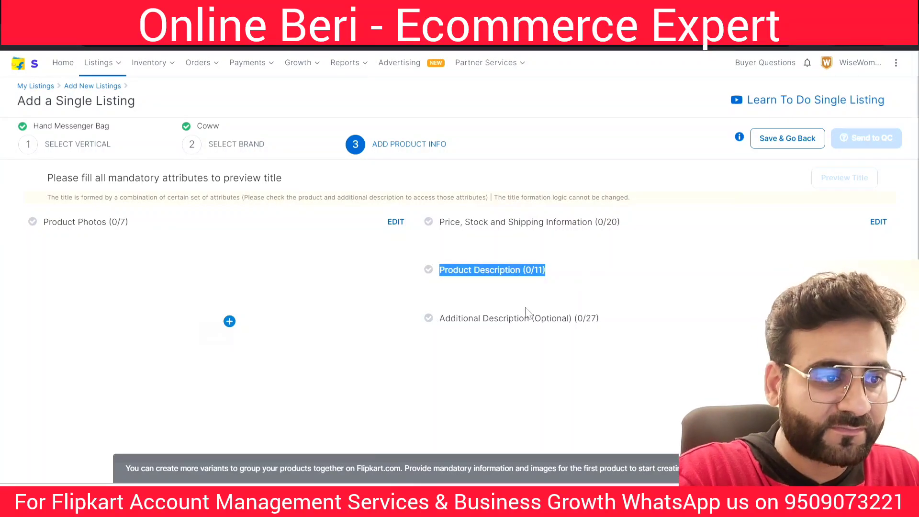
pyautogui.moveTo(456, 319); pyautogui.dragTo(557, 318)
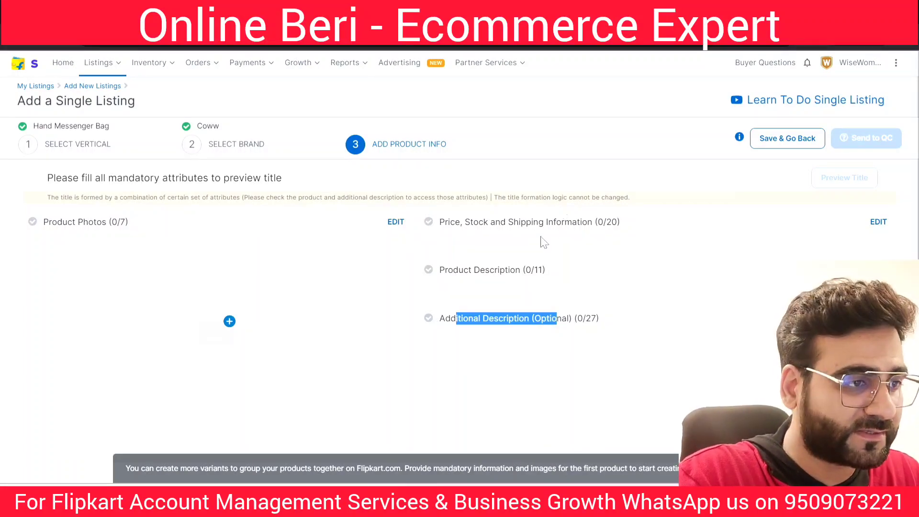
pyautogui.click(45, 223)
pyautogui.moveTo(44, 223); pyautogui.dragTo(126, 223)
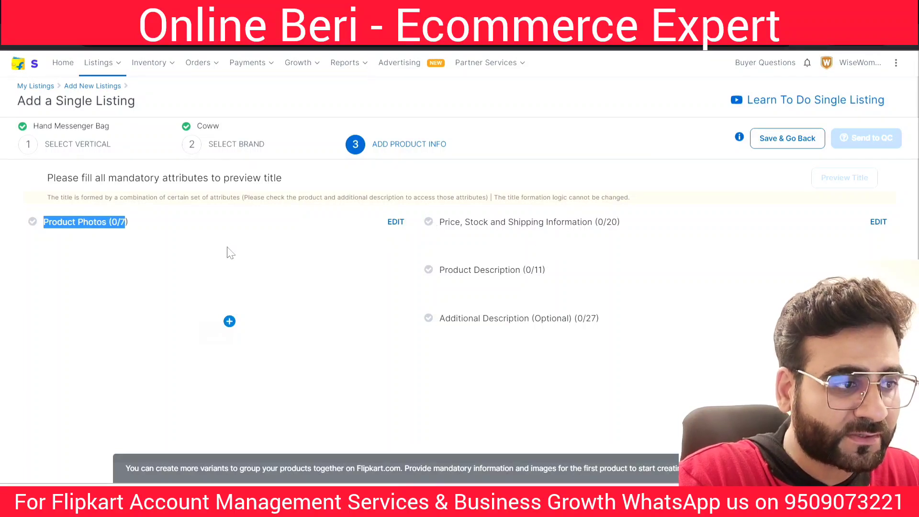
pyautogui.click(125, 223)
pyautogui.moveTo(445, 223); pyautogui.dragTo(544, 224)
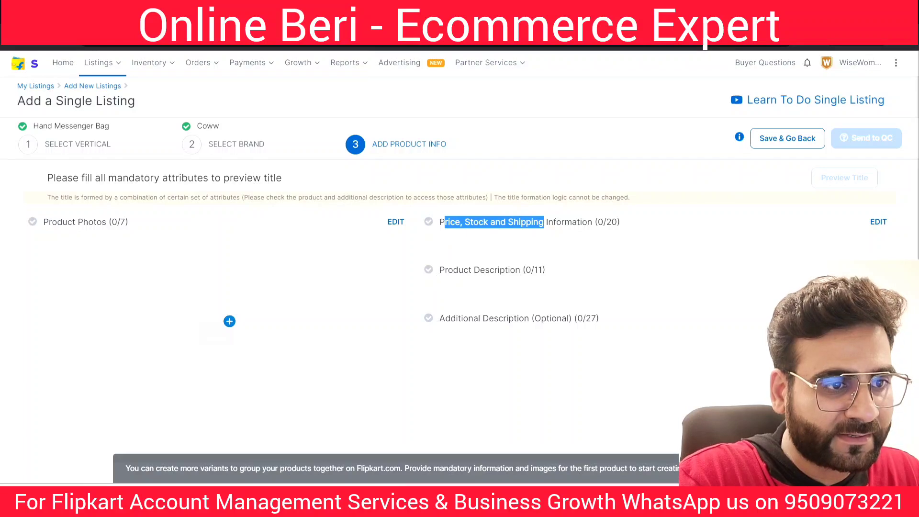
pyautogui.moveTo(440, 319); pyautogui.dragTo(573, 328)
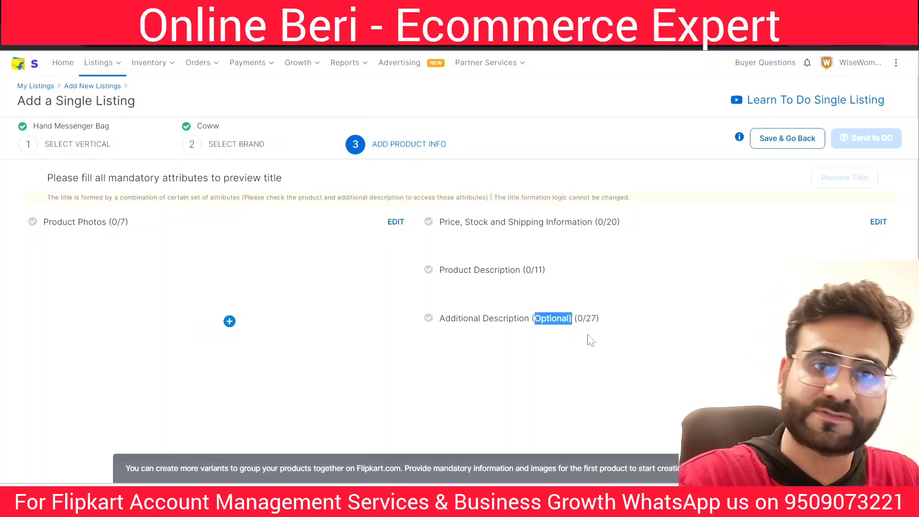
pyautogui.moveTo(535, 319); pyautogui.dragTo(570, 320)
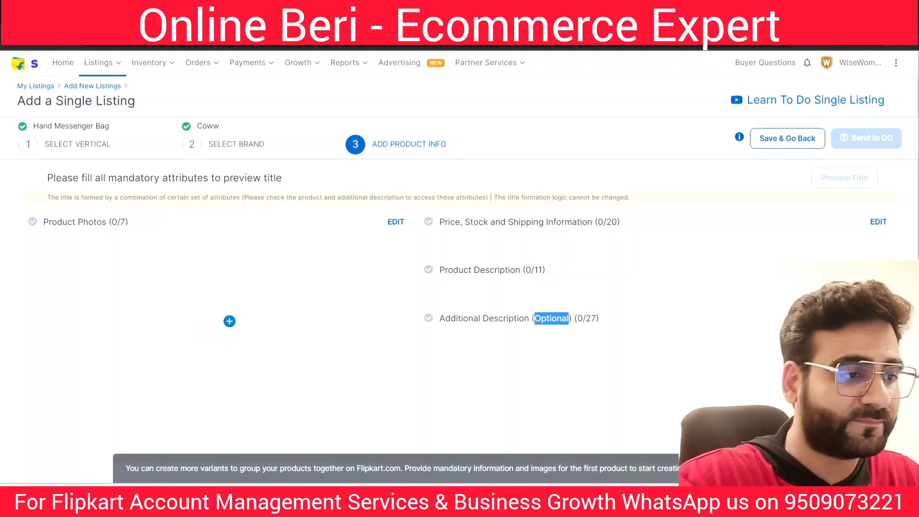
pyautogui.click(484, 393)
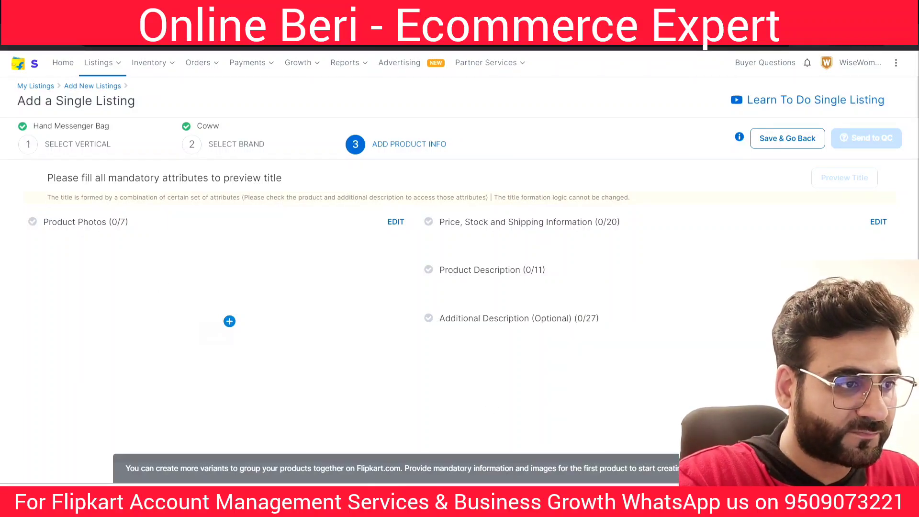
# Step: Open the Product Photos section for editing and examine the sample views and image guidelines
pyautogui.click(396, 223)
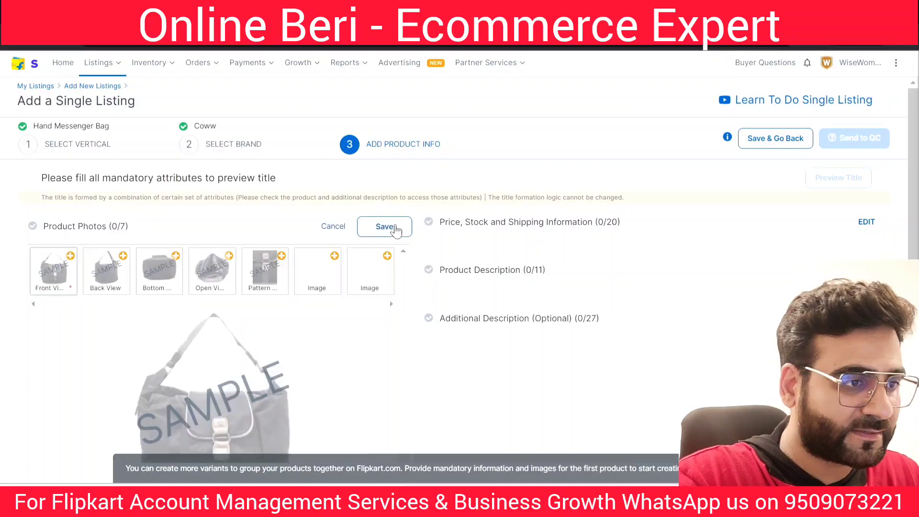
pyautogui.scroll(1, 411, 304)
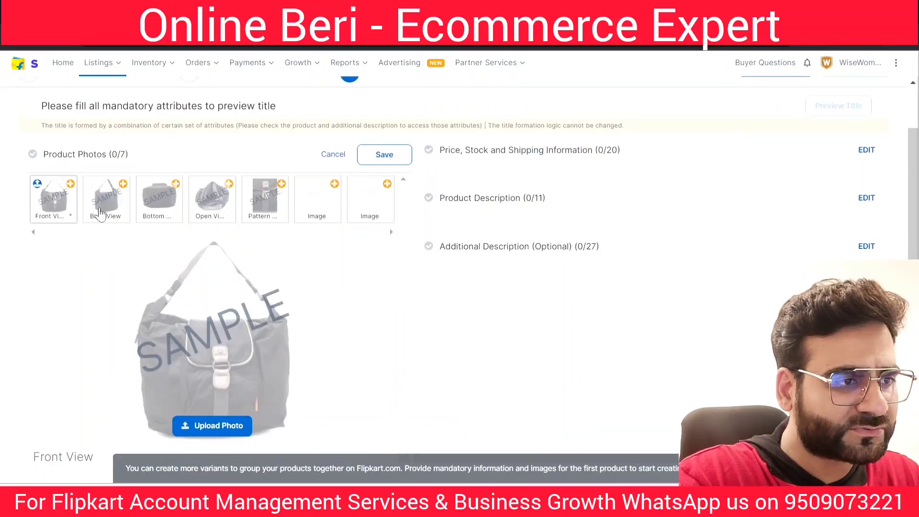
pyautogui.scroll(-1, 275, 233)
pyautogui.scroll(1, 239, 265)
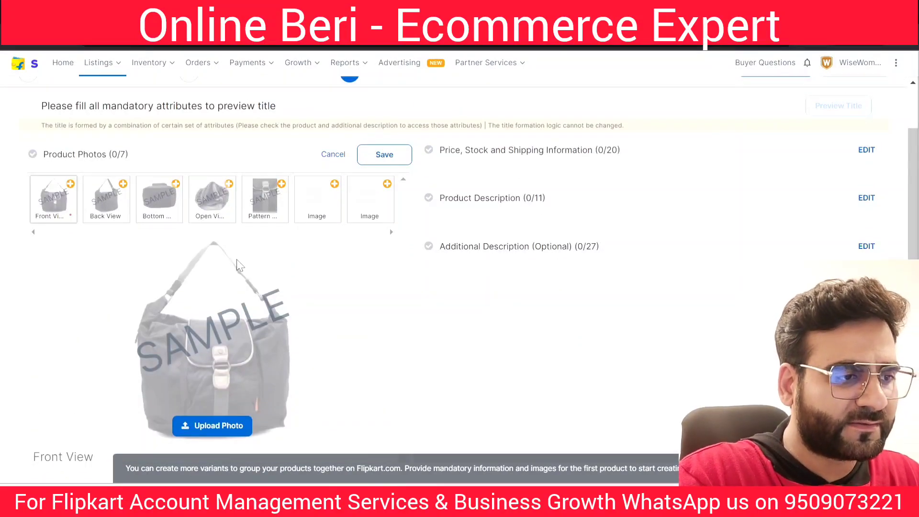
pyautogui.click(115, 206)
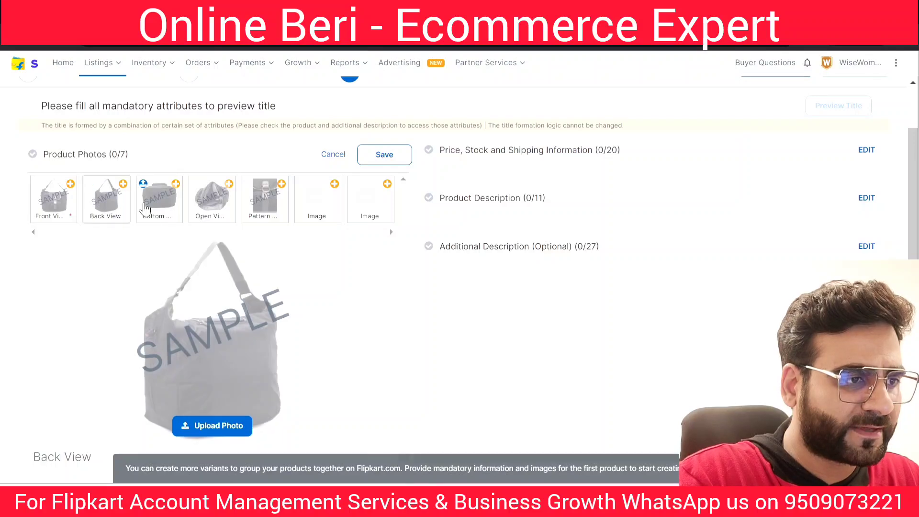
pyautogui.click(140, 204)
pyautogui.click(56, 223)
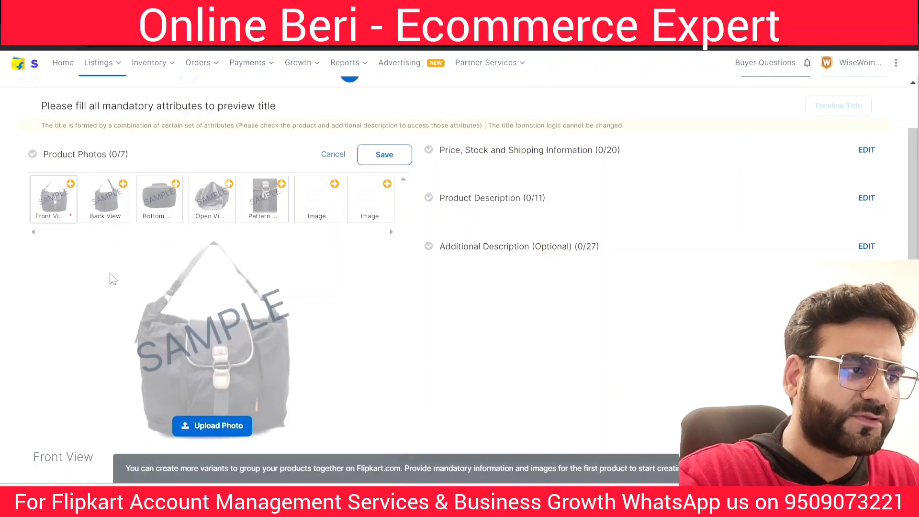
pyautogui.scroll(-4, 109, 277)
pyautogui.scroll(5, 50, 268)
pyautogui.scroll(-5, 287, 278)
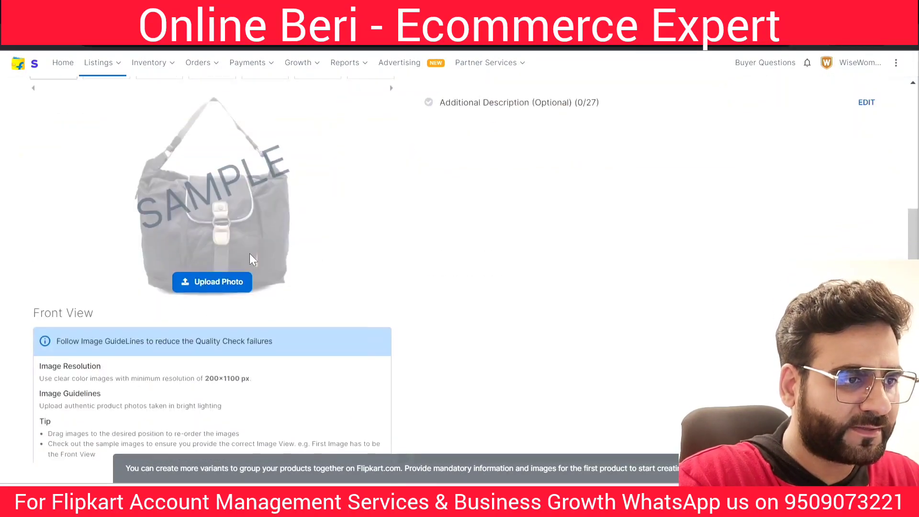
pyautogui.scroll(3, 236, 256)
pyautogui.scroll(-2, 237, 258)
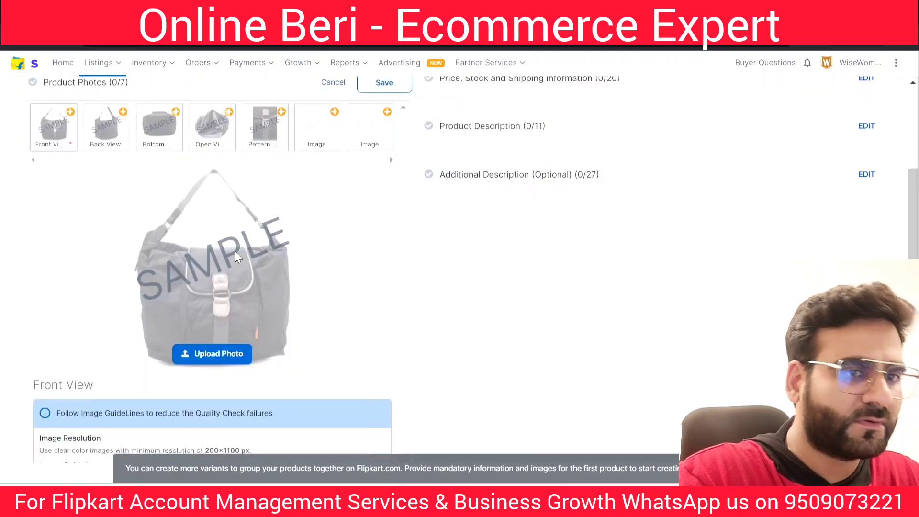
pyautogui.scroll(5, 235, 252)
pyautogui.scroll(-3, 201, 273)
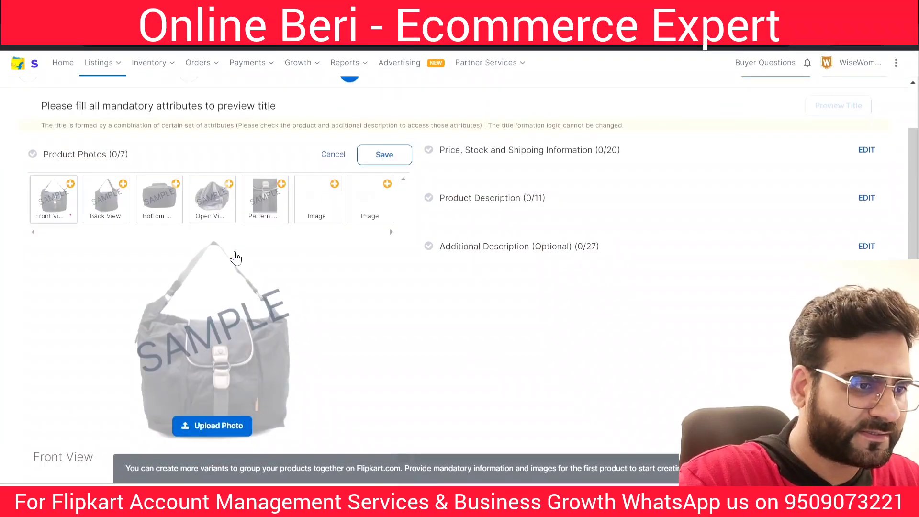
# Step: Upload image 1 (1) as the Front View photo and image 1 (5) as the Back View photo
pyautogui.click(228, 426)
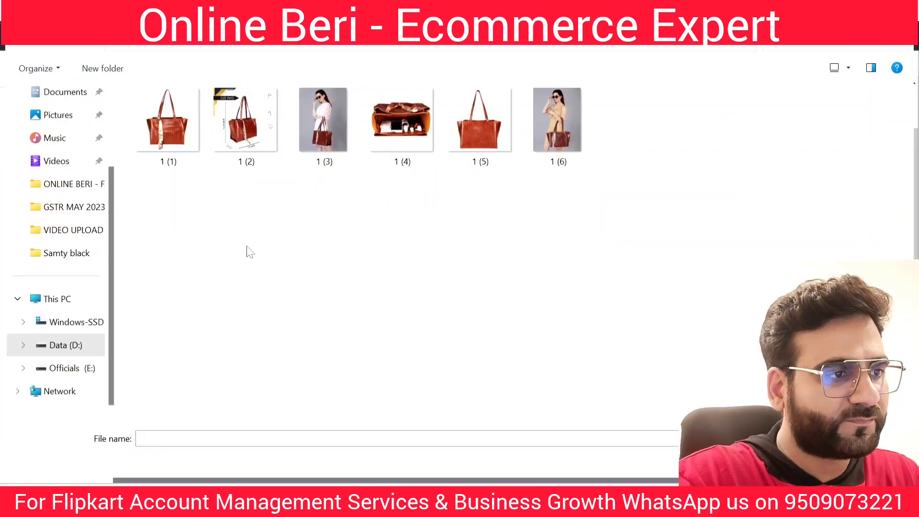
pyautogui.doubleClick(180, 118)
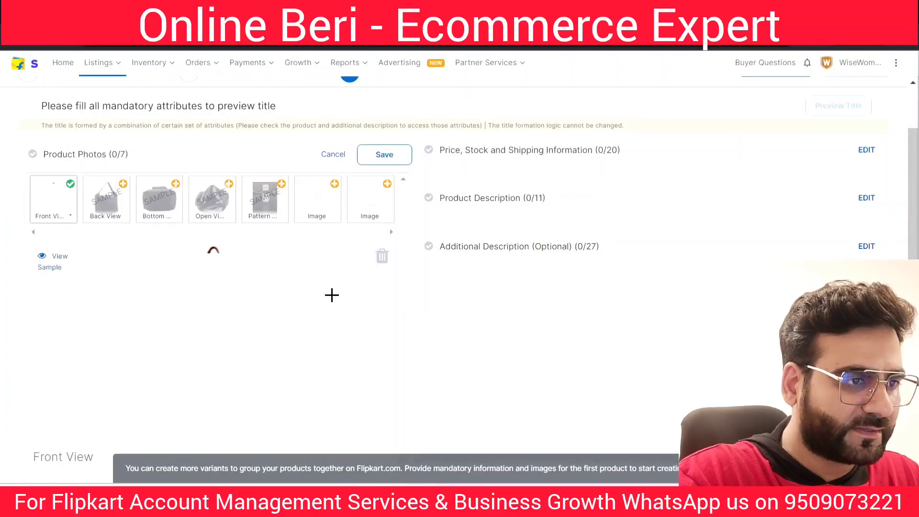
pyautogui.scroll(-2, 451, 321)
pyautogui.click(106, 126)
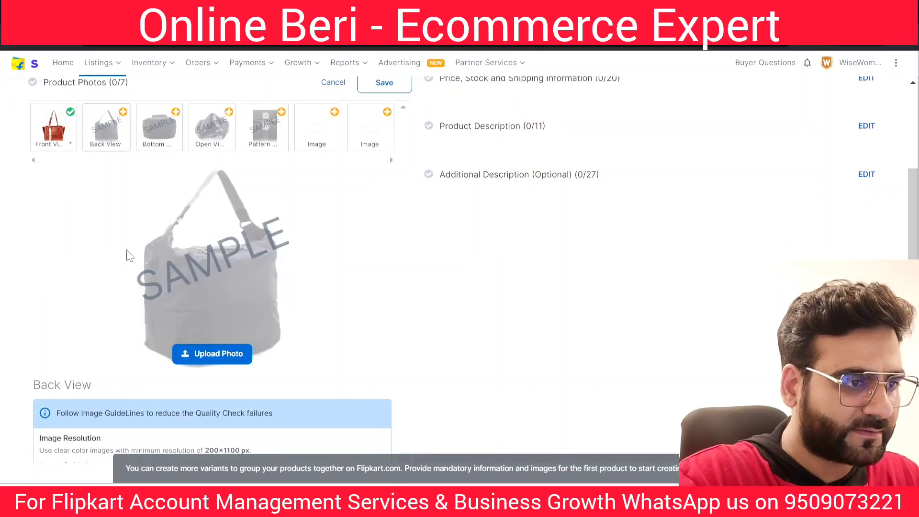
pyautogui.click(215, 355)
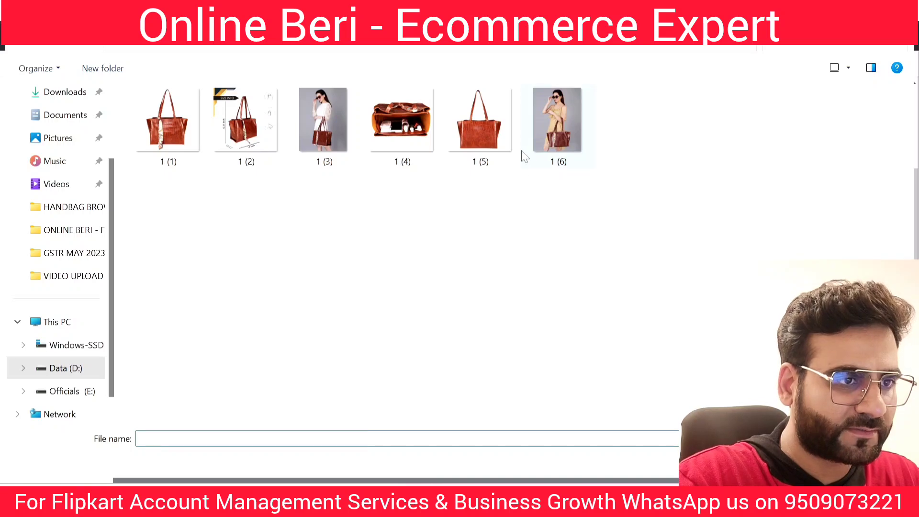
pyautogui.click(508, 143)
pyautogui.doubleClick(507, 142)
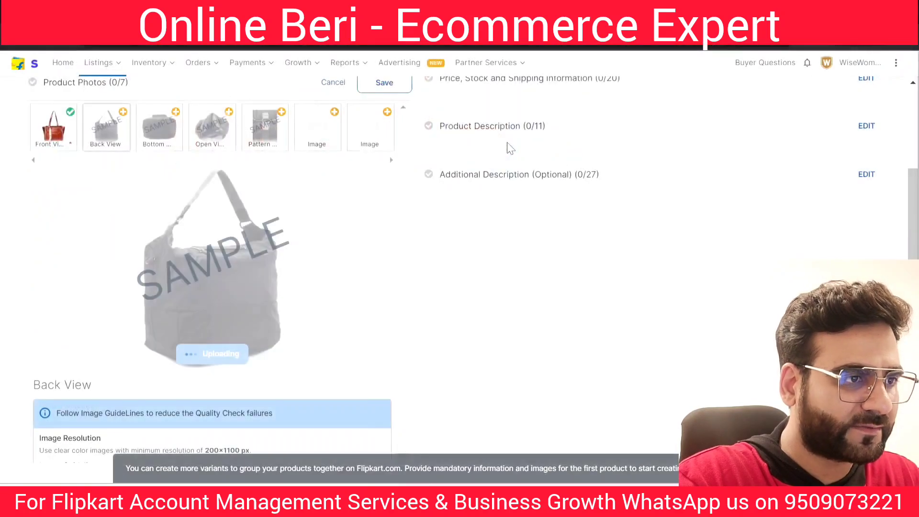
# Step: Upload image 1 (4) of the open bag in the Bottom View slot and move it to the Open View slot
pyautogui.click(170, 134)
pyautogui.click(216, 356)
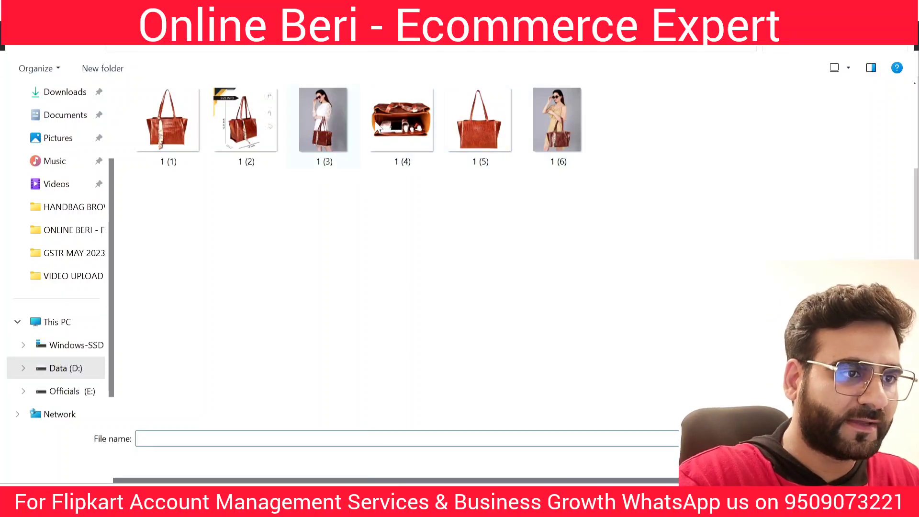
pyautogui.doubleClick(394, 132)
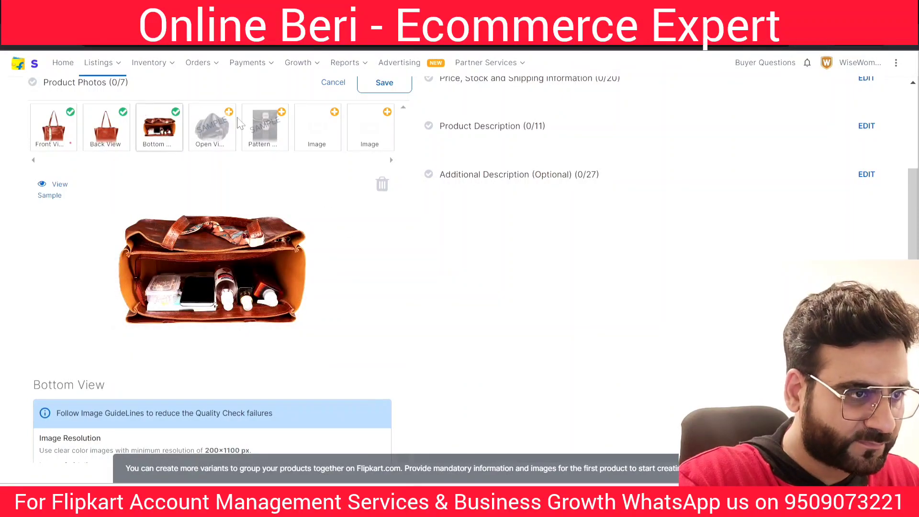
pyautogui.moveTo(168, 129); pyautogui.dragTo(203, 140)
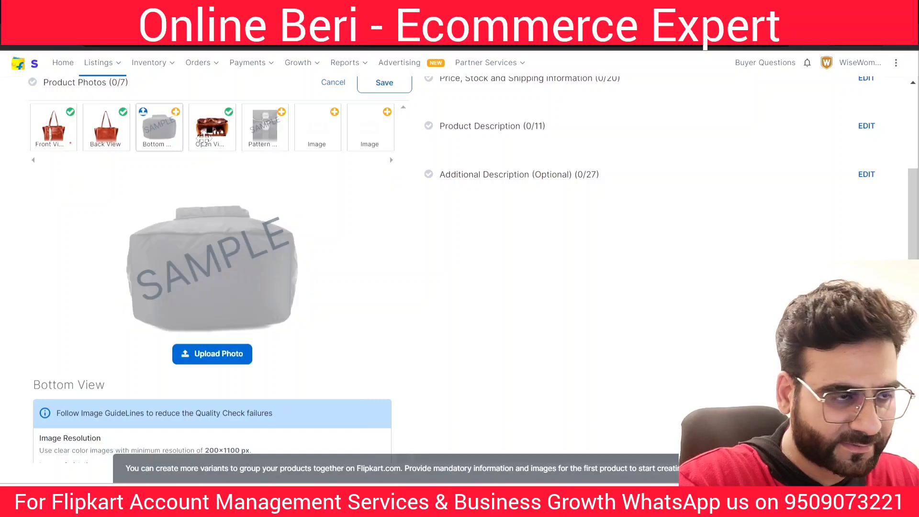
pyautogui.click(203, 138)
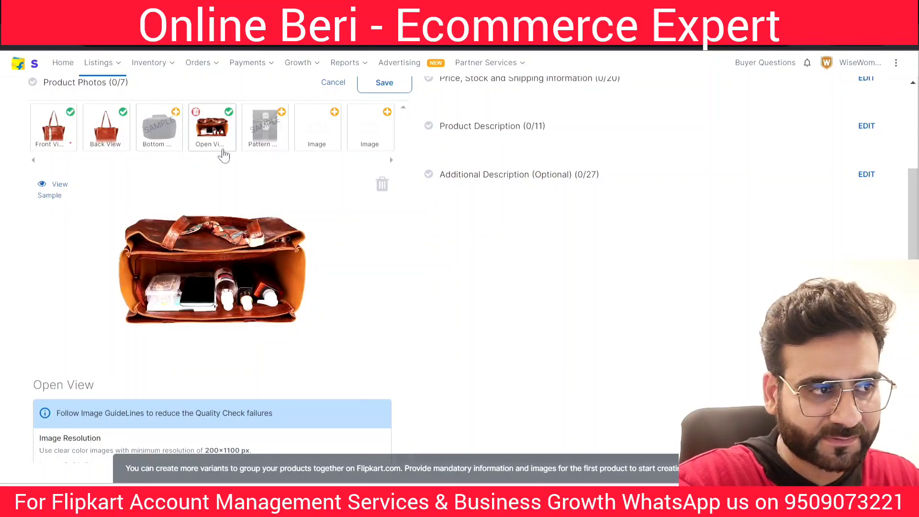
# Step: Upload the size info image 1 (2) as the Bottom View photo and check the uploaded back, front and open views
pyautogui.click(98, 147)
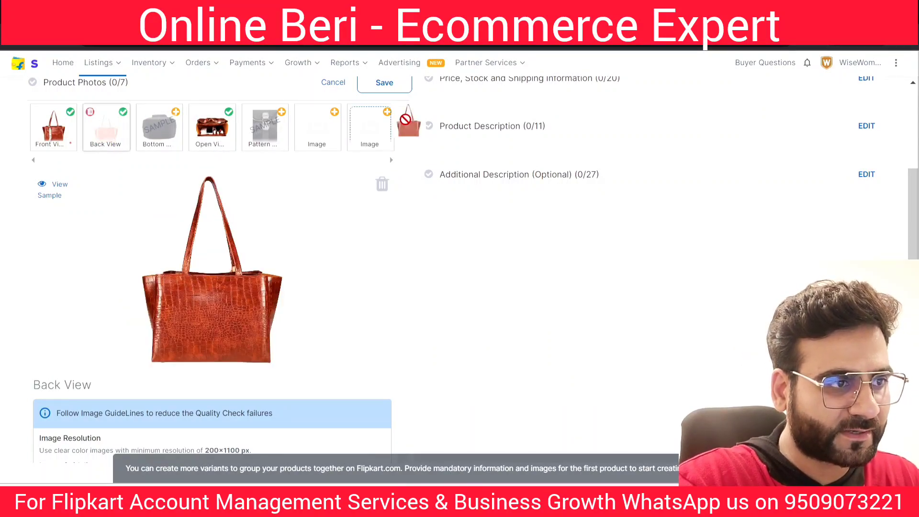
pyautogui.moveTo(107, 136); pyautogui.dragTo(114, 137)
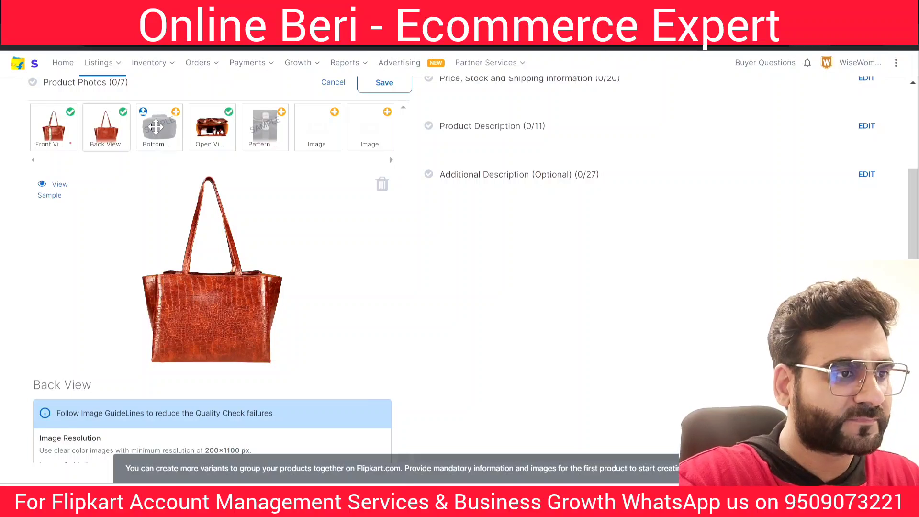
pyautogui.click(160, 136)
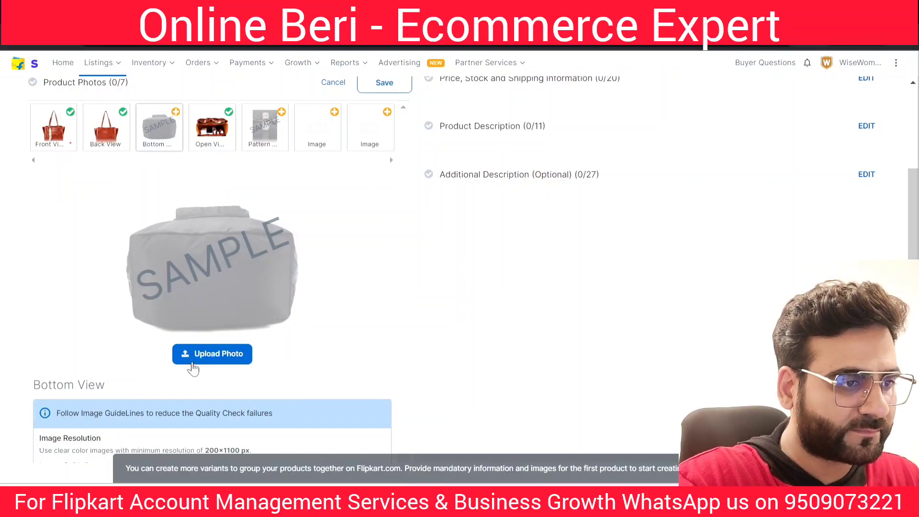
pyautogui.click(188, 360)
pyautogui.doubleClick(247, 126)
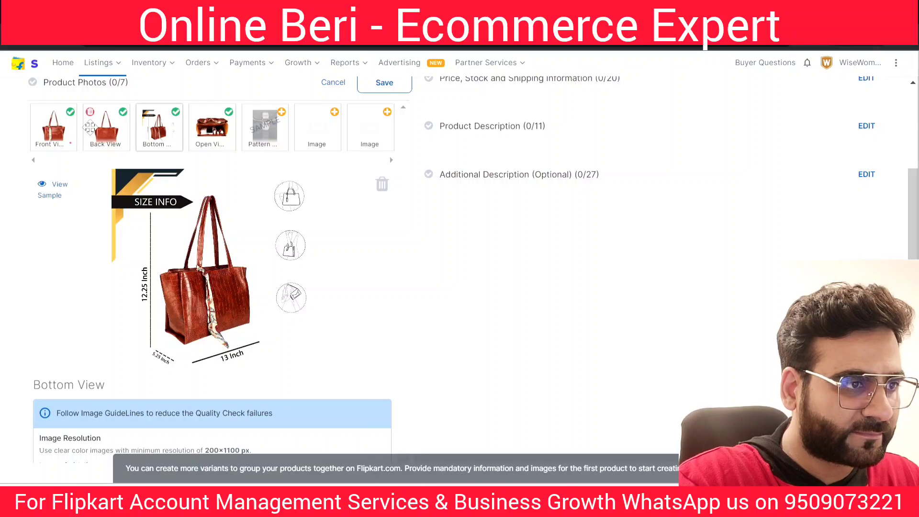
pyautogui.click(105, 126)
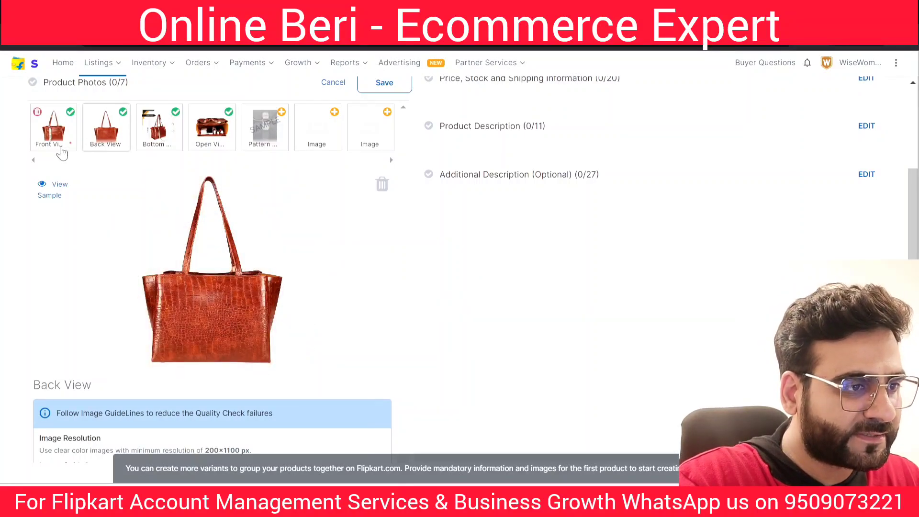
pyautogui.click(59, 146)
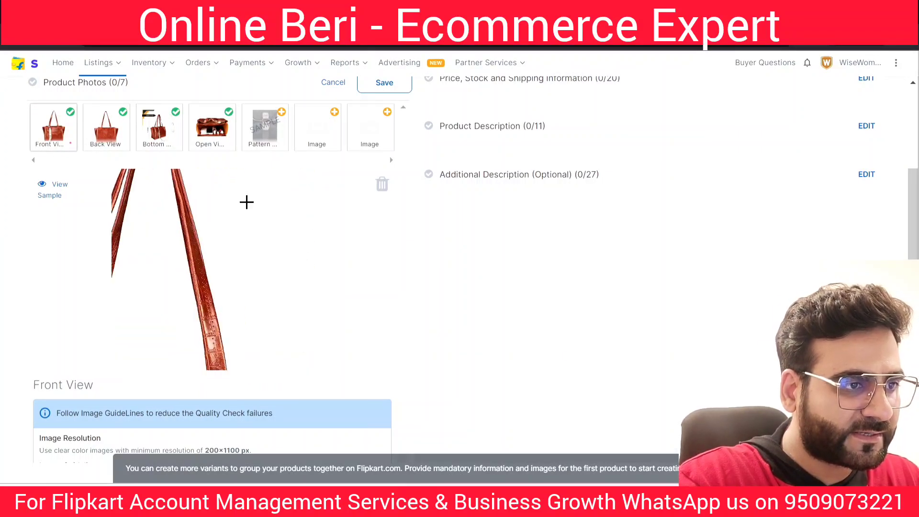
pyautogui.click(213, 138)
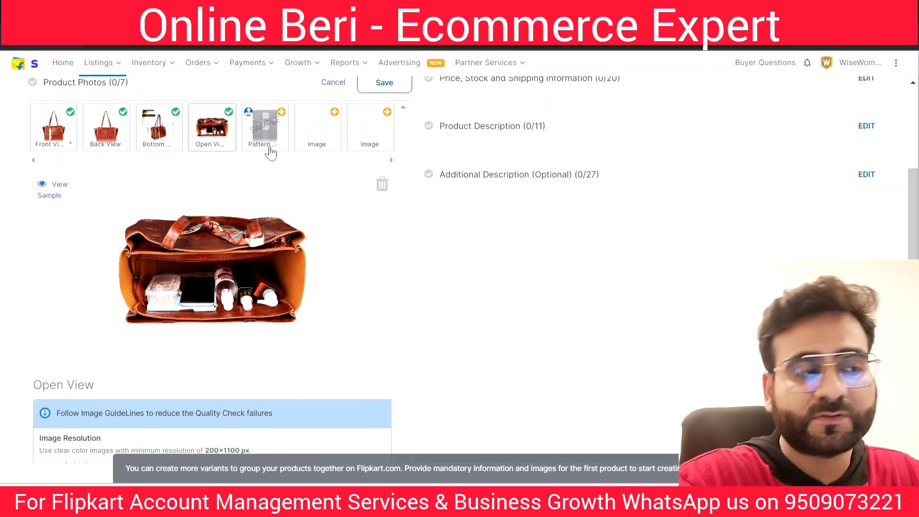
# Step: Upload model image 1 (6) as the Pattern & Logo View photo and check its preview
pyautogui.click(269, 149)
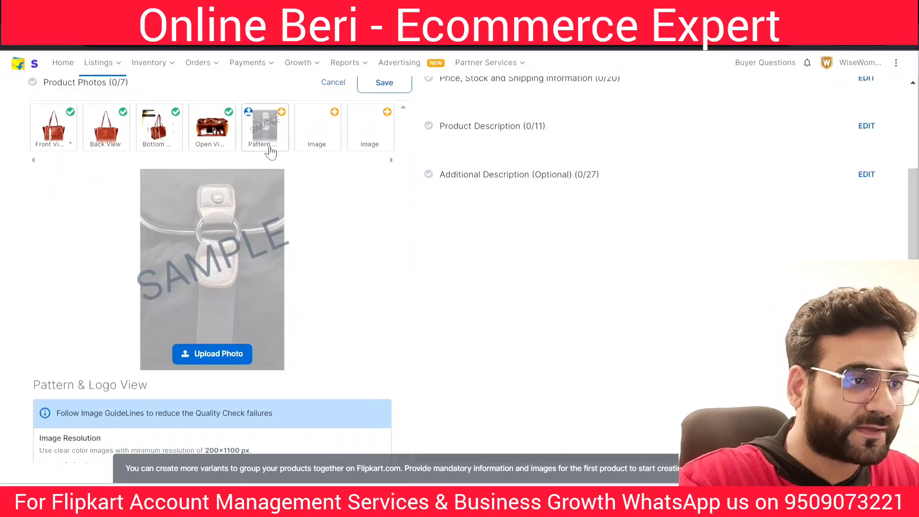
pyautogui.click(222, 357)
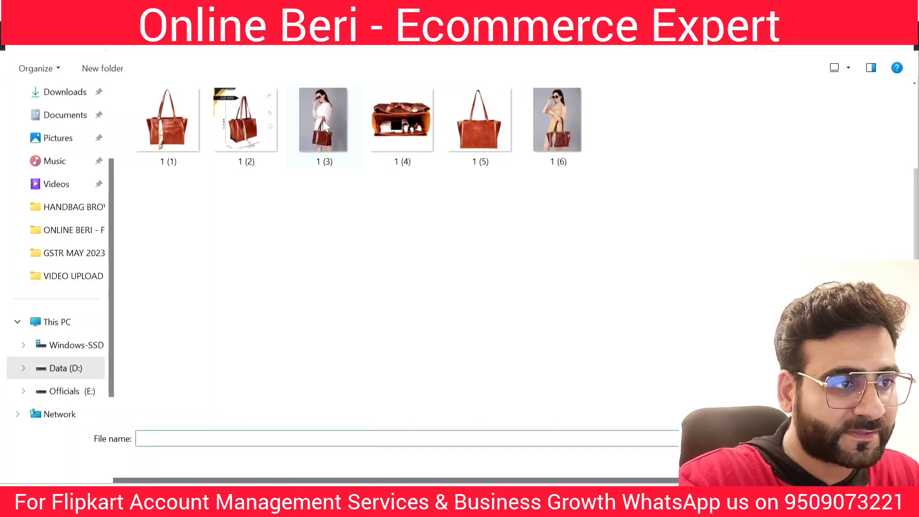
pyautogui.doubleClick(561, 118)
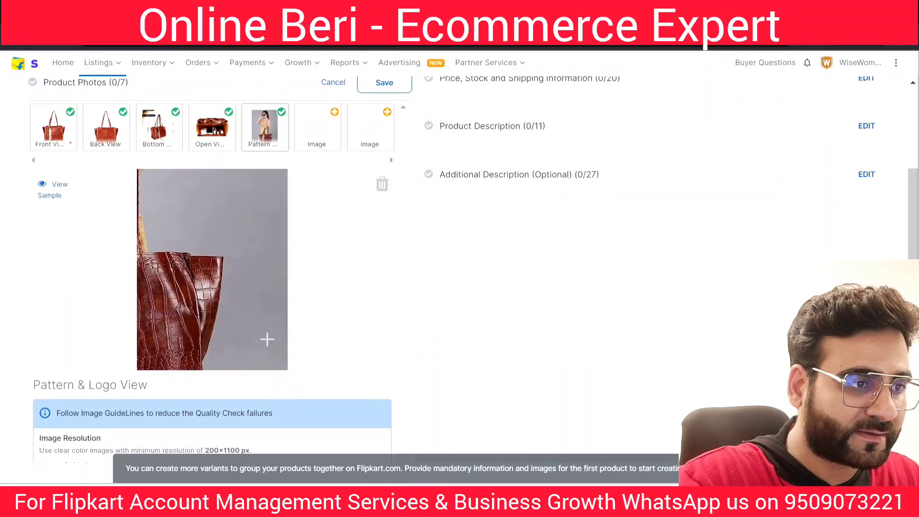
pyautogui.scroll(-2, 287, 311)
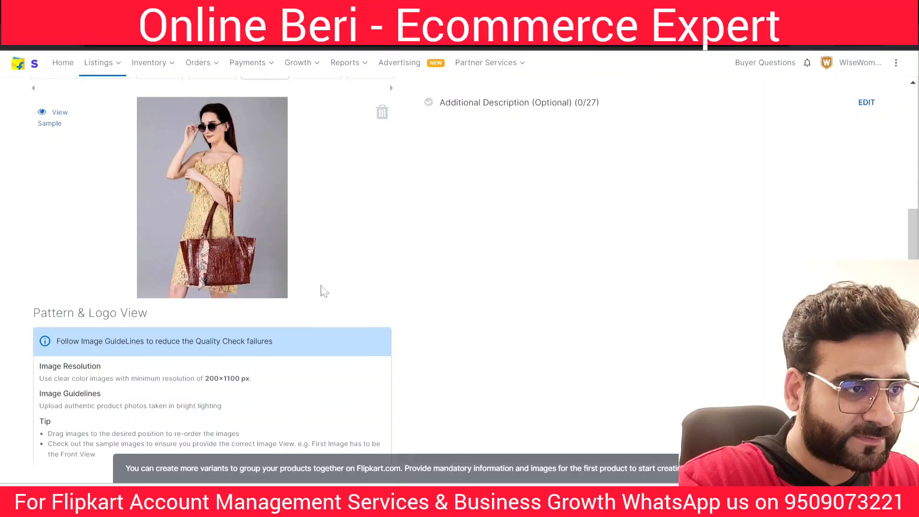
pyautogui.scroll(3, 324, 290)
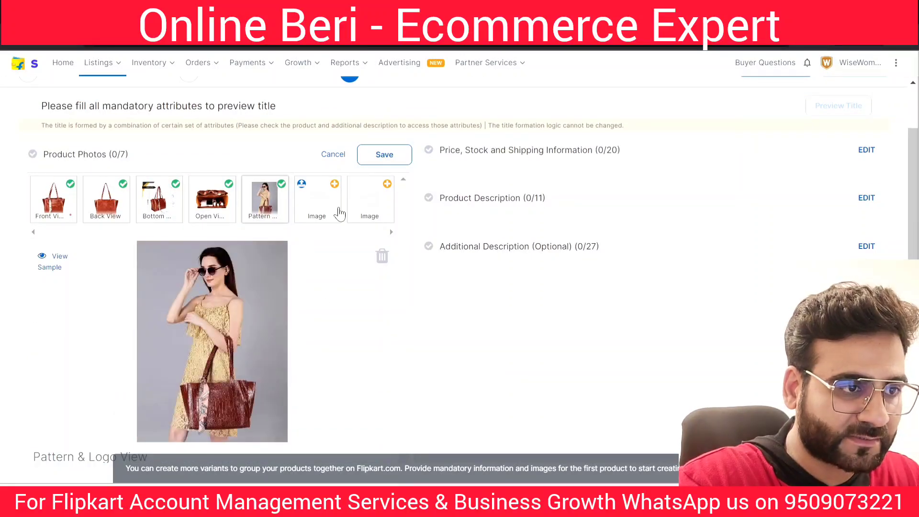
# Step: Upload model image 1 (3) to the first extra Image slot after the Pattern & Logo View
pyautogui.click(314, 194)
pyautogui.click(211, 429)
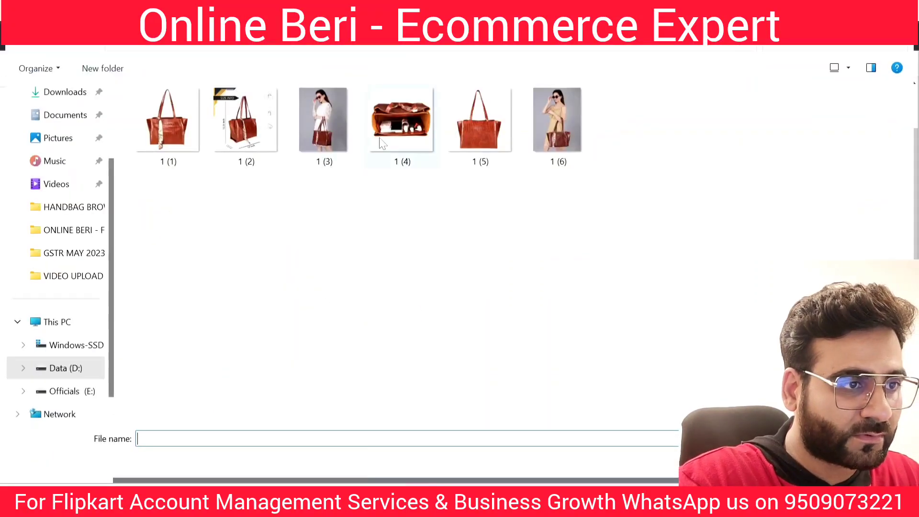
pyautogui.doubleClick(344, 126)
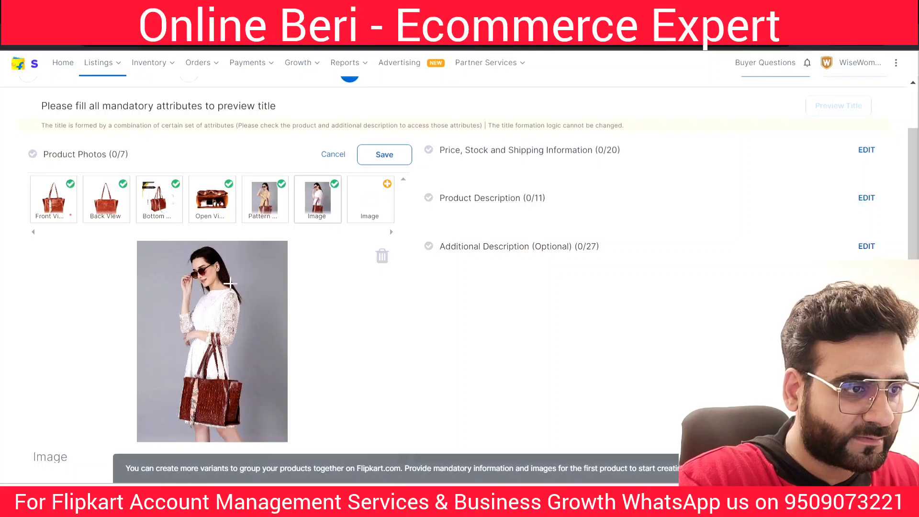
pyautogui.scroll(-1, 431, 345)
pyautogui.scroll(1, 407, 316)
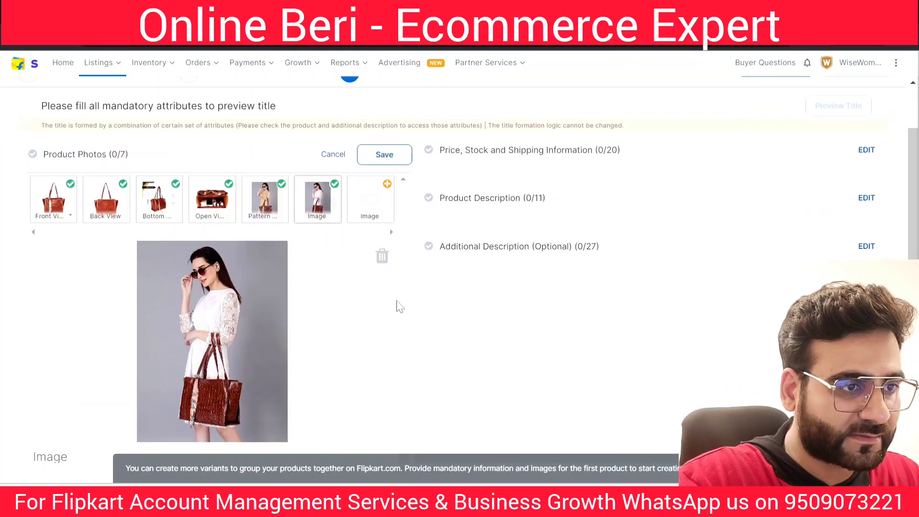
pyautogui.click(370, 211)
pyautogui.click(192, 429)
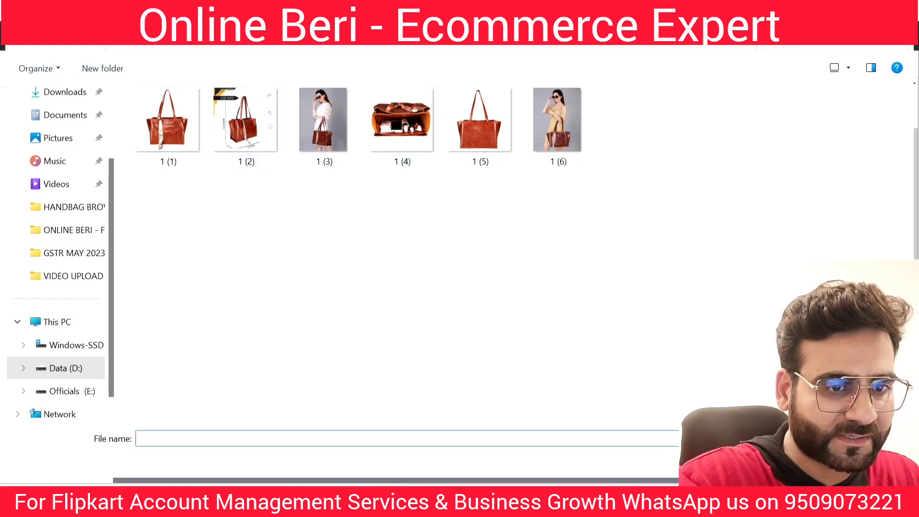
pyautogui.click(874, 463)
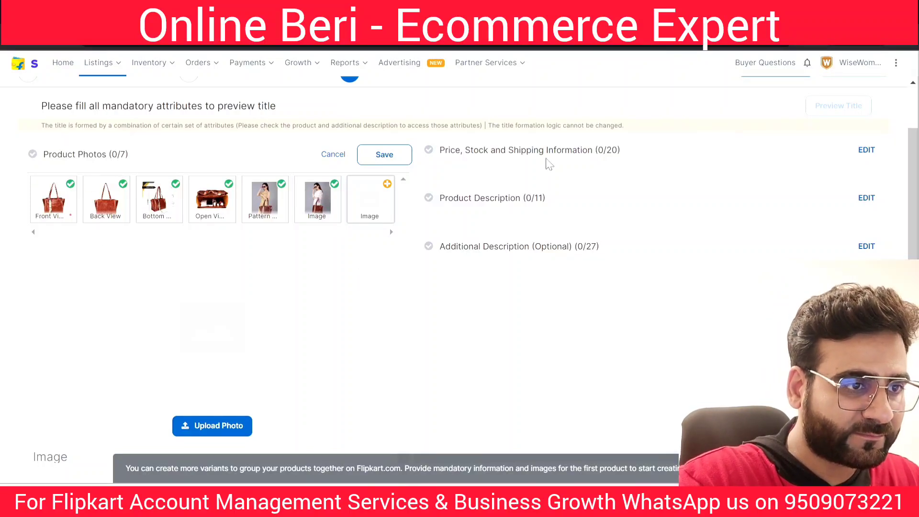
# Step: Save the uploaded product photos, leaving the last Image slot empty
pyautogui.moveTo(44, 154); pyautogui.dragTo(96, 154)
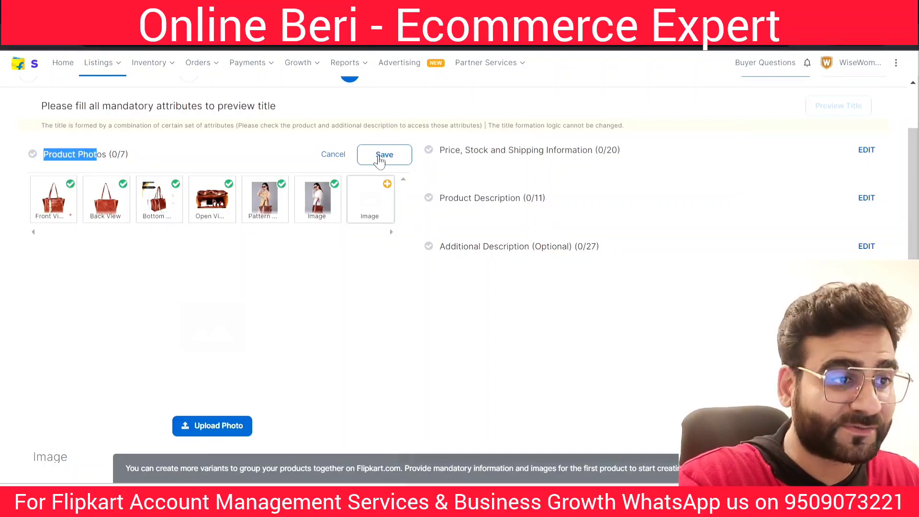
pyautogui.click(380, 161)
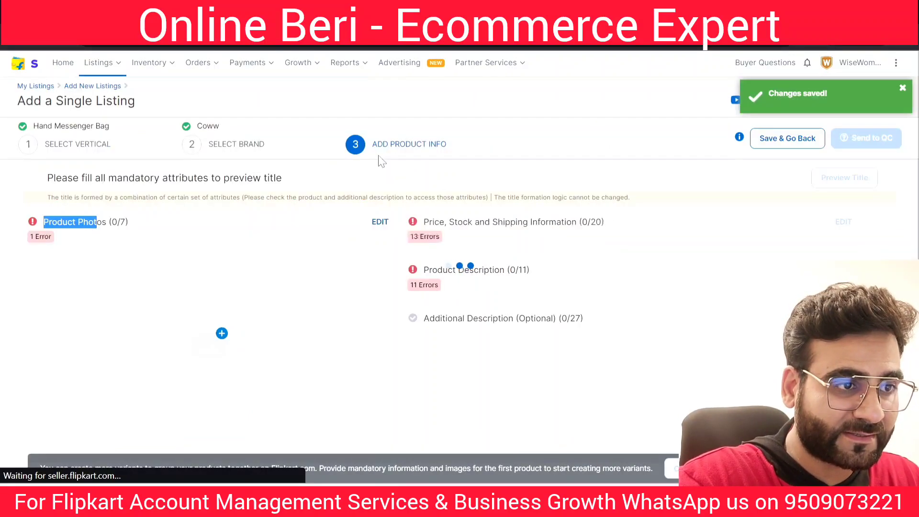
pyautogui.click(261, 232)
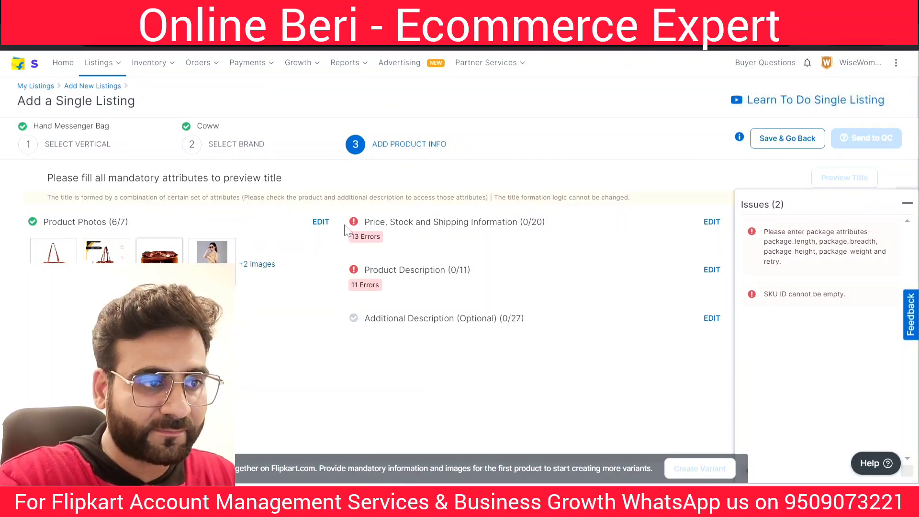
# Step: Minimize the Issues list and open the Price, Stock and Shipping Information section for editing
pyautogui.moveTo(363, 222); pyautogui.dragTo(592, 232)
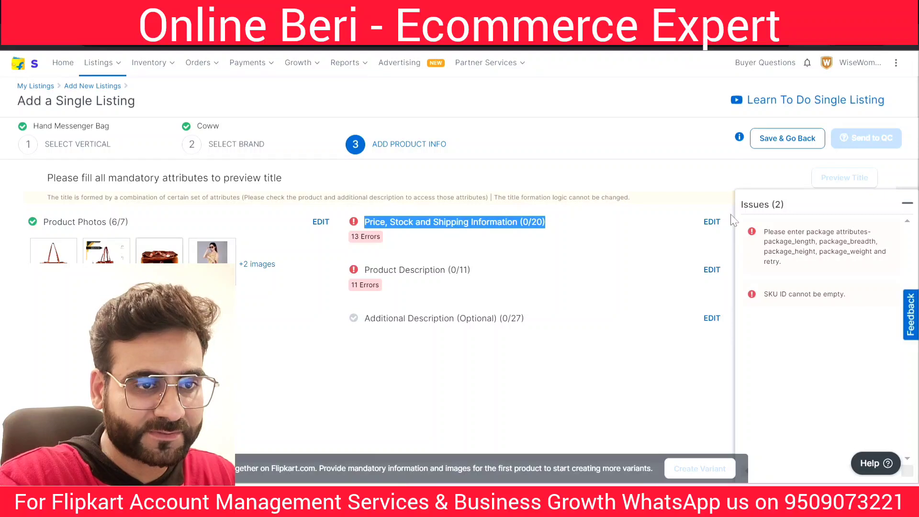
pyautogui.click(712, 223)
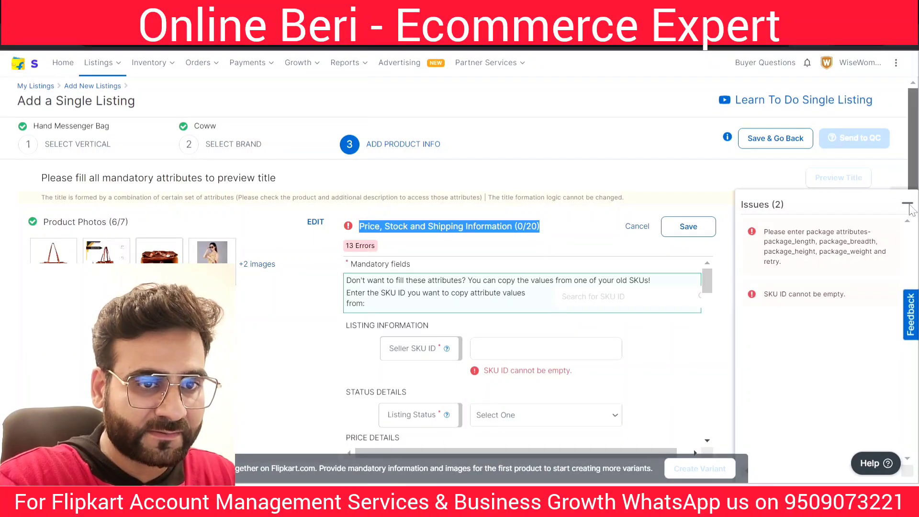
pyautogui.click(638, 226)
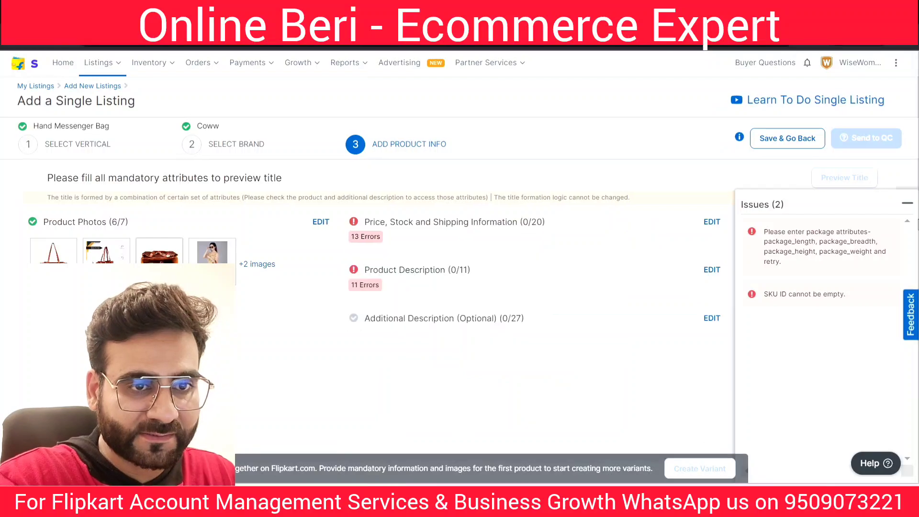
pyautogui.click(907, 203)
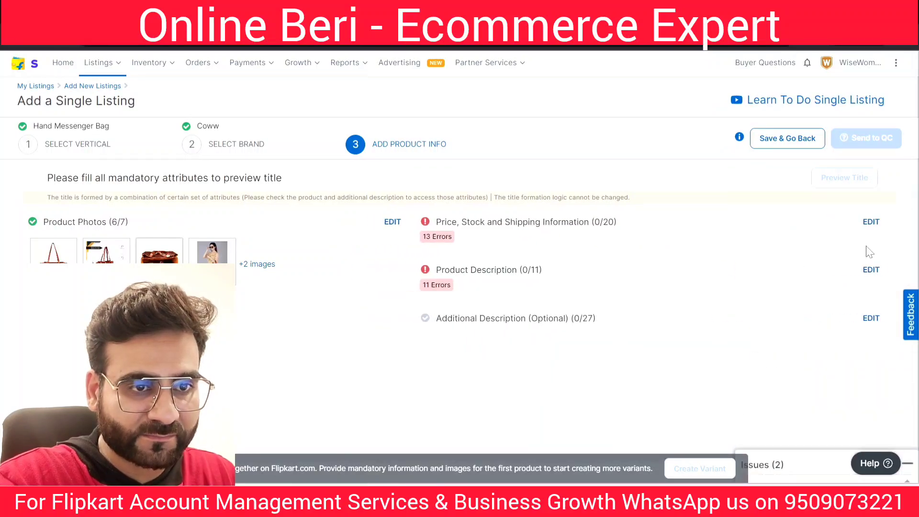
pyautogui.click(878, 223)
# Step: Examine the mandatory listing, price and inventory fields of the Price, Stock and Shipping section, focusing on Seller SKU ID
pyautogui.scroll(-2, 898, 270)
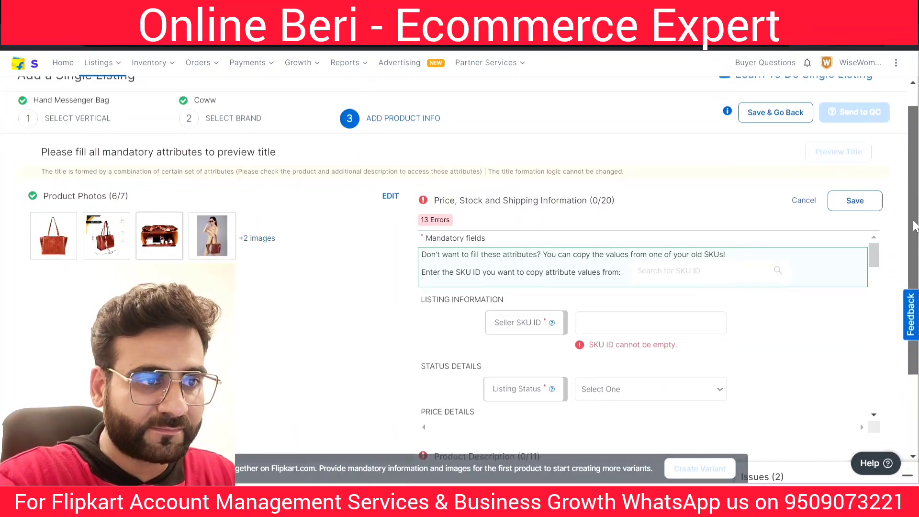
pyautogui.scroll(-1, 897, 270)
pyautogui.scroll(-5, 864, 215)
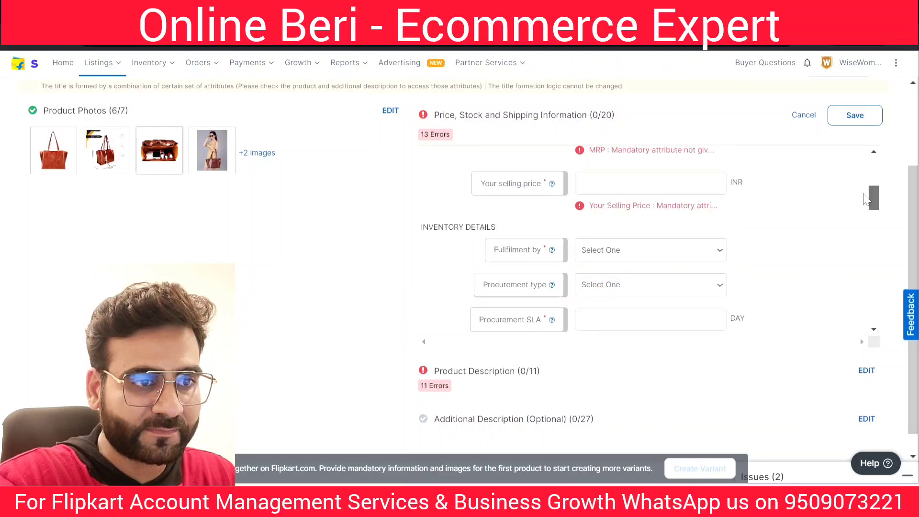
pyautogui.moveTo(862, 238); pyautogui.dragTo(882, 170)
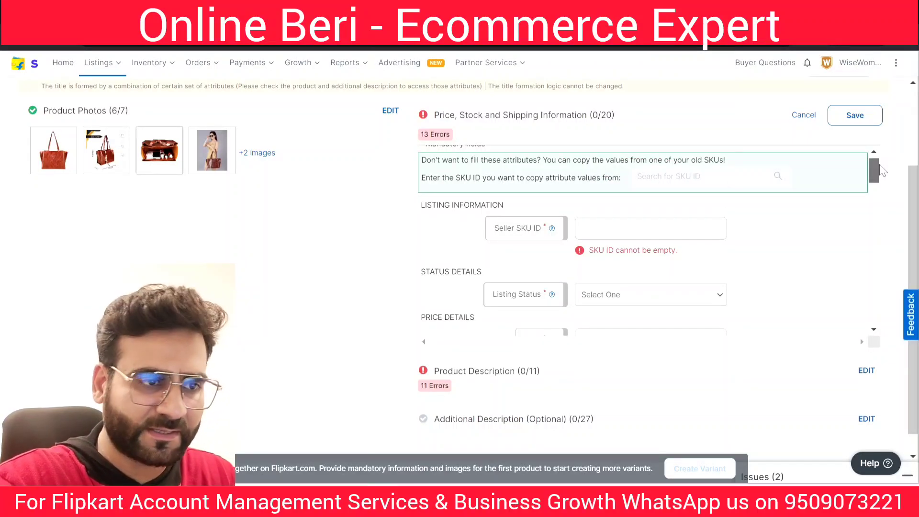
pyautogui.moveTo(883, 171)
pyautogui.mouseDown()
pyautogui.moveTo(873, 160)
pyautogui.moveTo(879, 206)
pyautogui.moveTo(884, 163)
pyautogui.mouseUp()
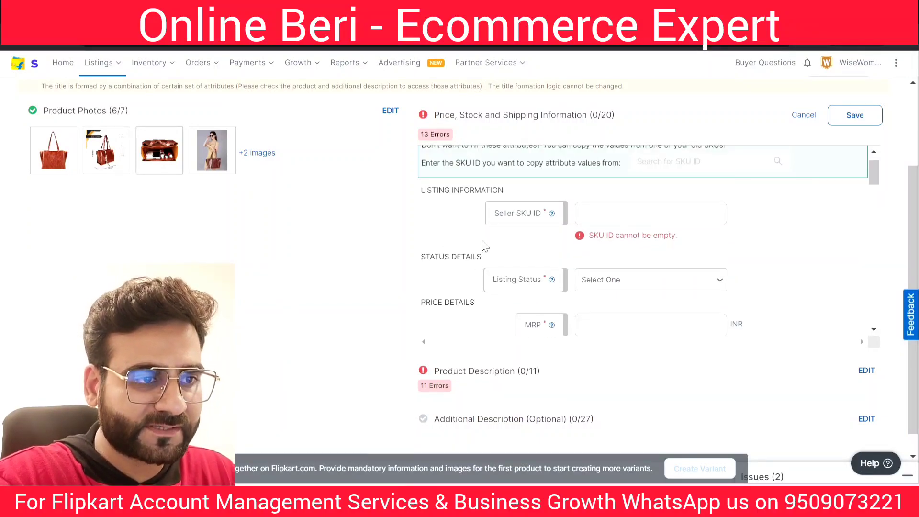
pyautogui.moveTo(493, 213); pyautogui.dragTo(541, 214)
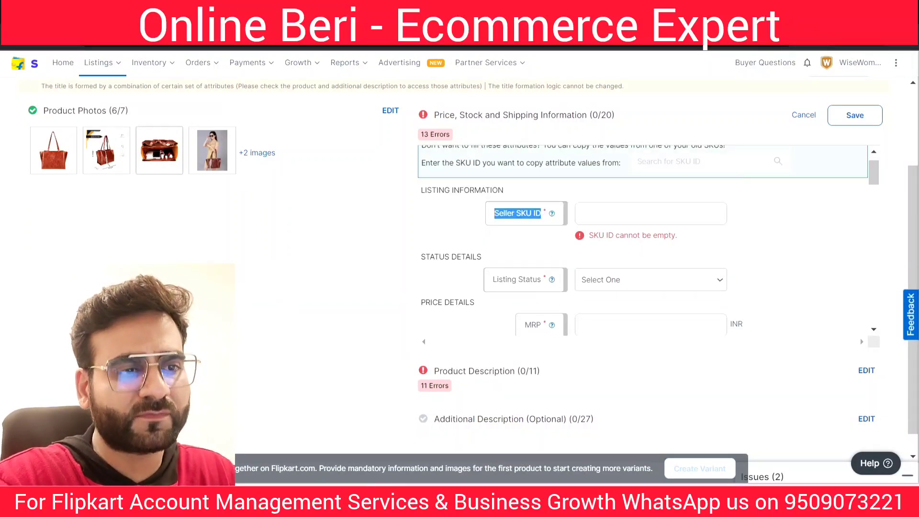
pyautogui.click(531, 214)
pyautogui.tripleClick(542, 214)
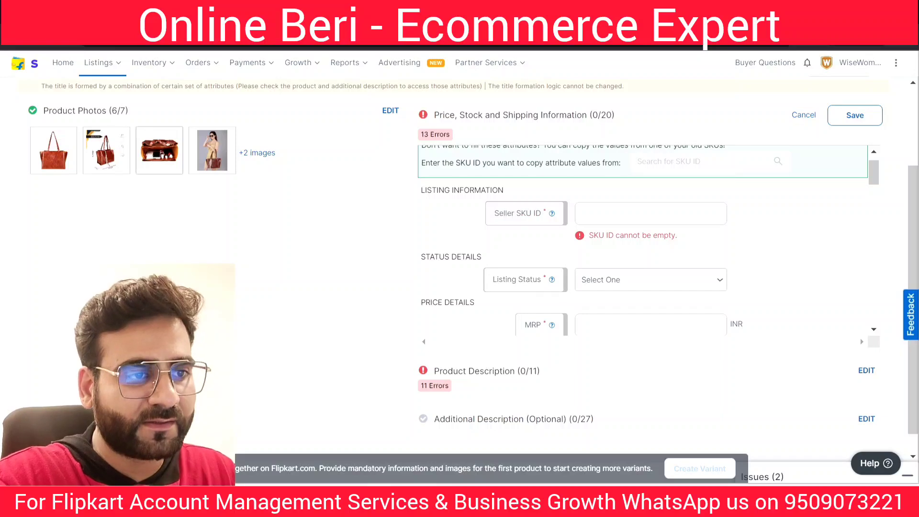
pyautogui.tripleClick(505, 214)
pyautogui.tripleClick(534, 213)
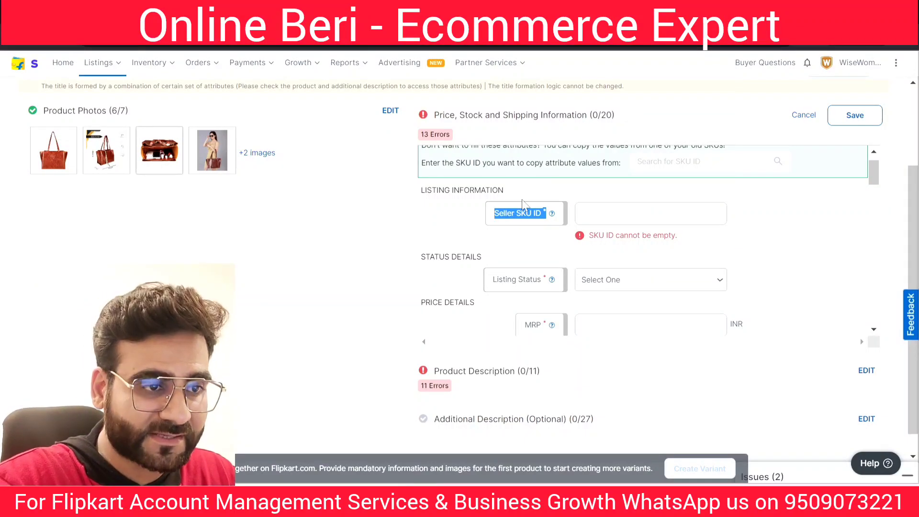
pyautogui.click(533, 214)
pyautogui.moveTo(515, 213); pyautogui.dragTo(533, 213)
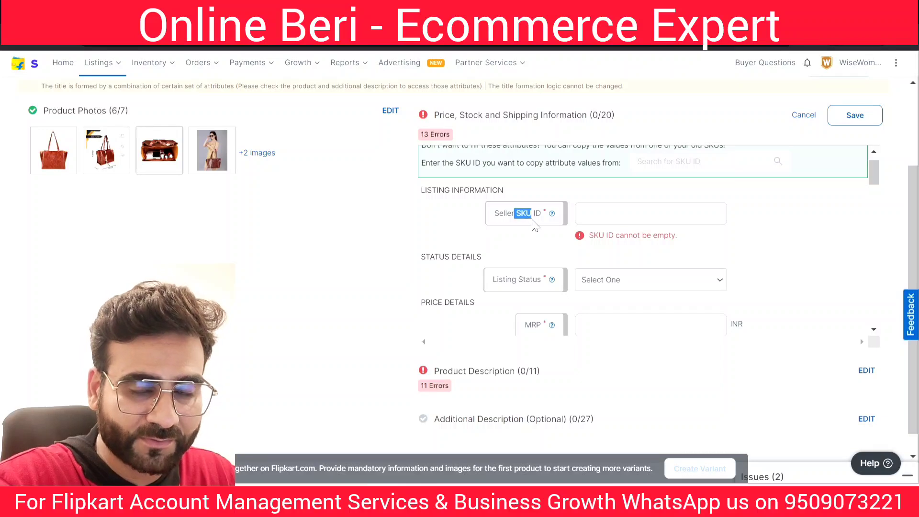
pyautogui.doubleClick(505, 213)
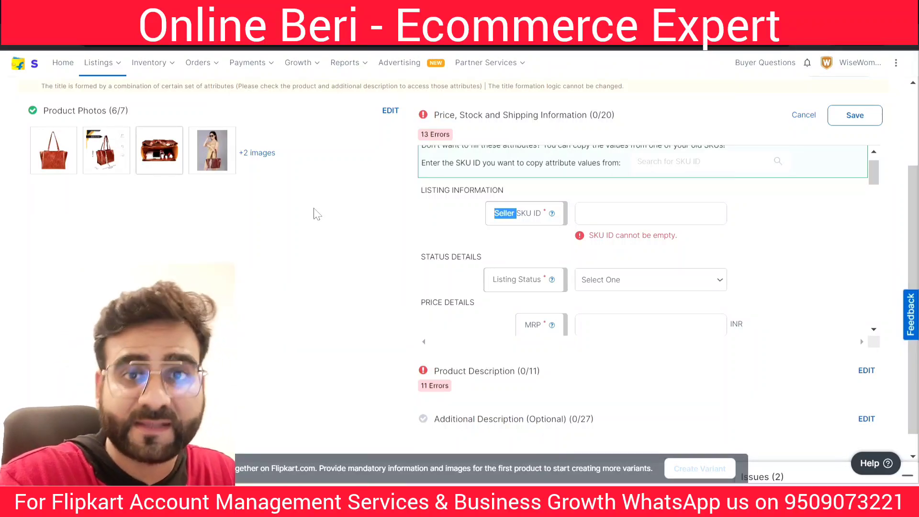
pyautogui.click(568, 223)
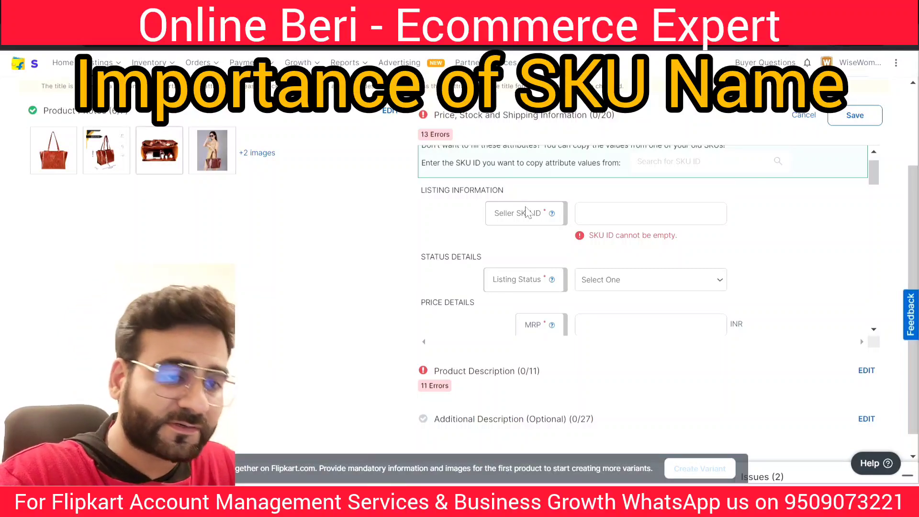
# Step: Try 123456bag as a sample Seller SKU ID and clear the field again
pyautogui.click(701, 213)
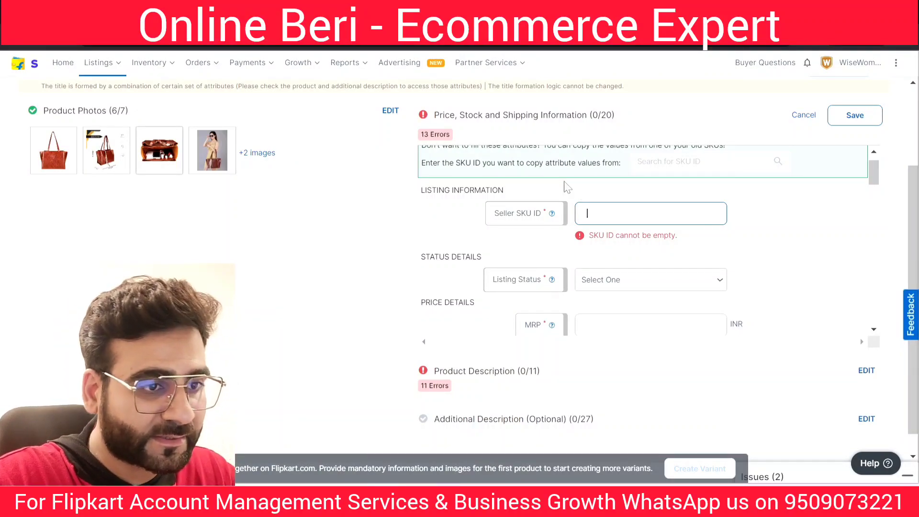
pyautogui.write('12')
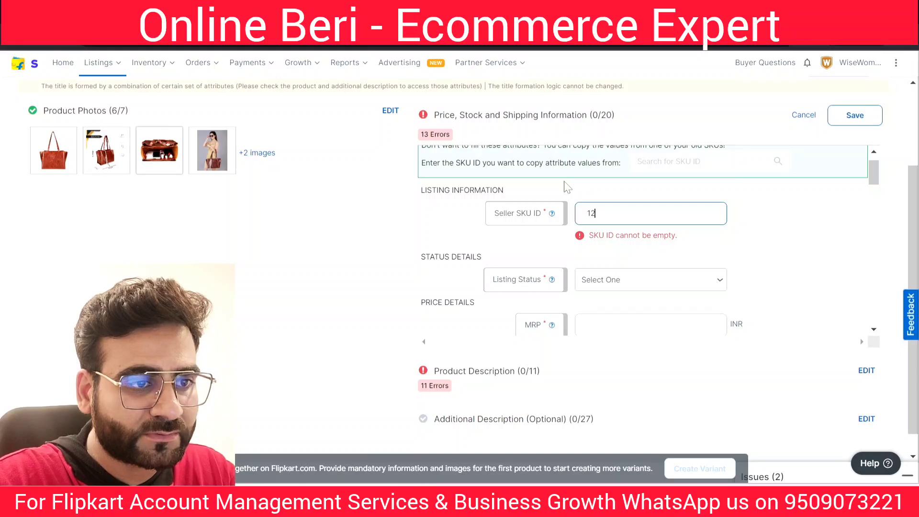
pyautogui.write('3456ba')
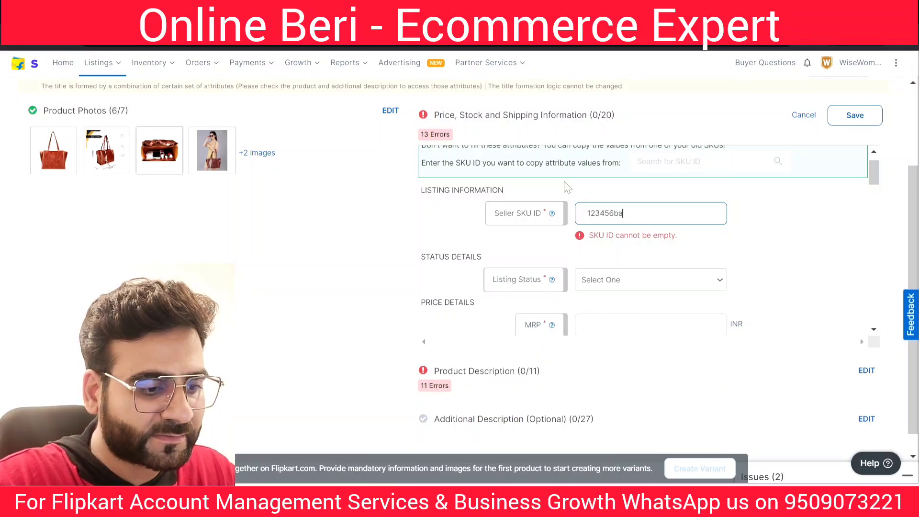
pyautogui.write('g')
pyautogui.press('BackSpace')
pyautogui.press('BackSpace')
pyautogui.press('BackSpace')
pyautogui.press('BackSpace')
pyautogui.press('BackSpace')
pyautogui.press('BackSpace')
pyautogui.press('BackSpace')
pyautogui.press('BackSpace')
pyautogui.press('BackSpace')
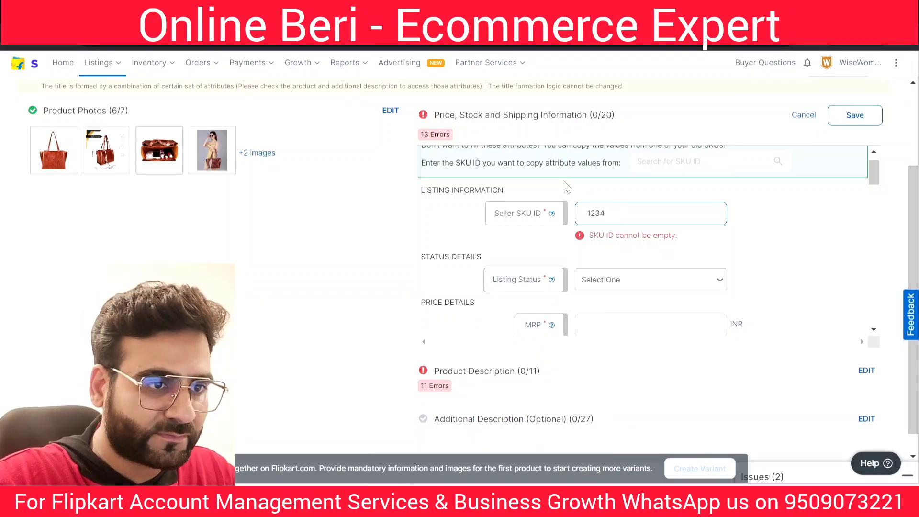
# Step: Try the random text ggdfgdsfgsd as the Seller SKU ID and remove it
pyautogui.write('ggdfgdsfgsd')
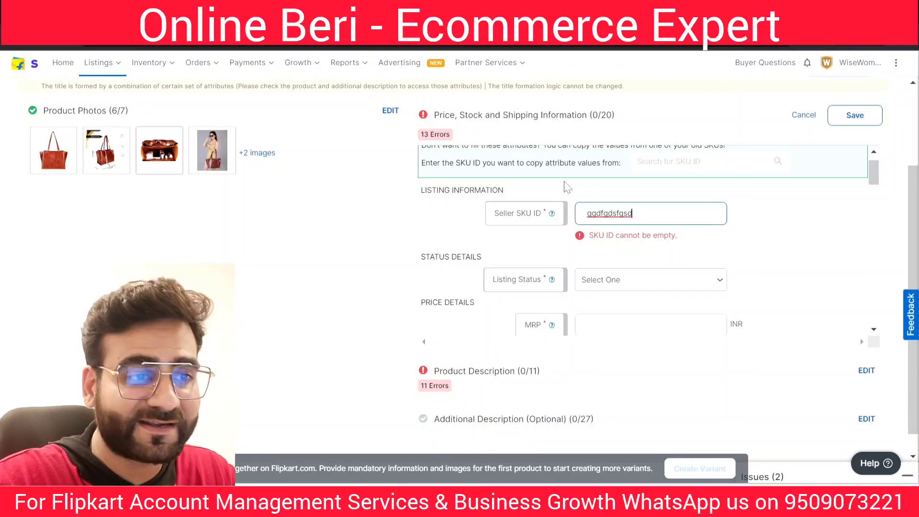
pyautogui.press('BackSpace')
pyautogui.press('BackSpace')
pyautogui.press('BackSpace')
pyautogui.press('BackSpace')
pyautogui.press('BackSpace')
pyautogui.press('BackSpace')
pyautogui.press('BackSpace')
pyautogui.press('BackSpace')
pyautogui.press('BackSpace')
pyautogui.press('BackSpace')
pyautogui.press('BackSpace')
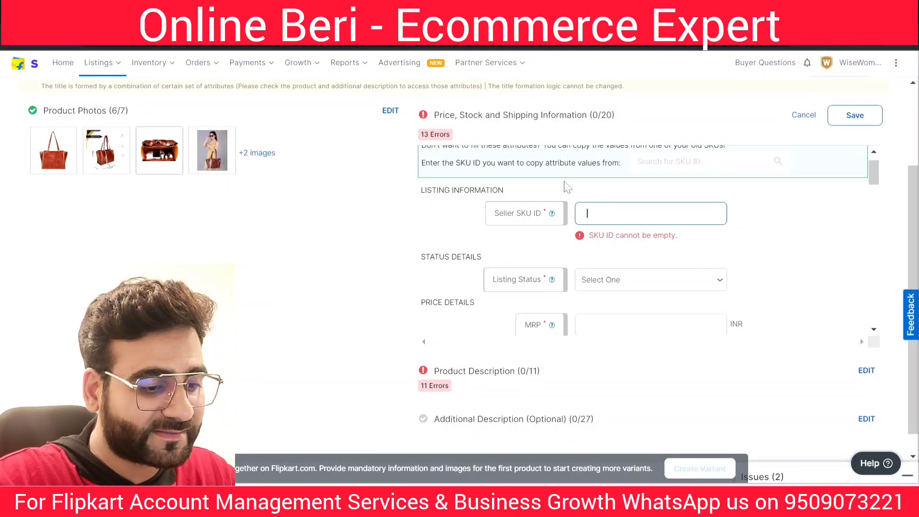
# Step: Try hangbag as the Seller SKU ID and empty the field
pyautogui.write('hangbag')
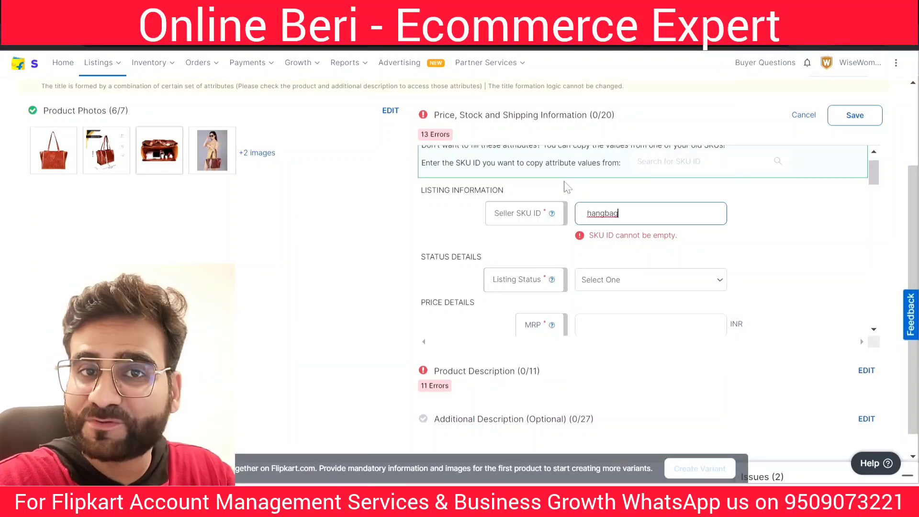
pyautogui.press('BackSpace')
pyautogui.press('BackSpace')
pyautogui.press('BackSpace')
pyautogui.press('BackSpace')
pyautogui.press('BackSpace')
pyautogui.press('BackSpace')
pyautogui.press('BackSpace')
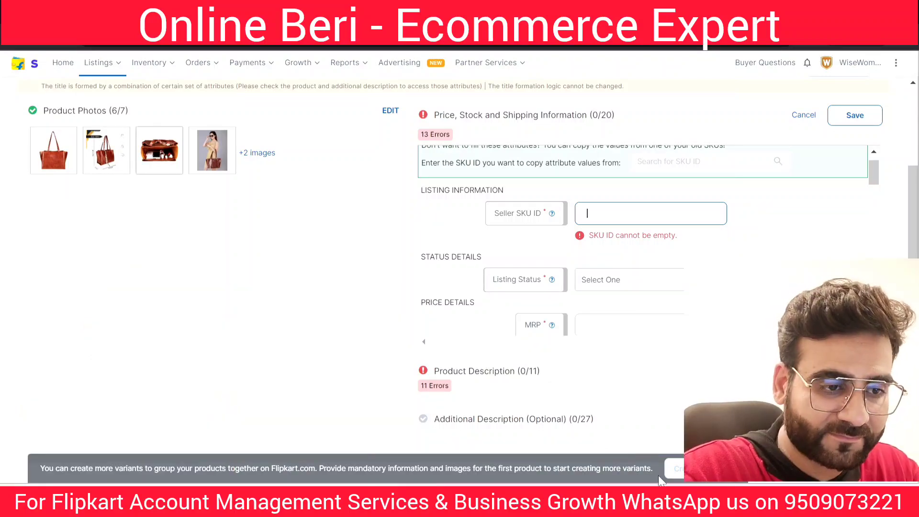
# Step: Copy the SKU HNDBAG-WMN-LARGE-CROC-TAN-1 from the Excel sheet and paste it as the Seller SKU ID in Flipkart Seller Hub
pyautogui.click(667, 503)
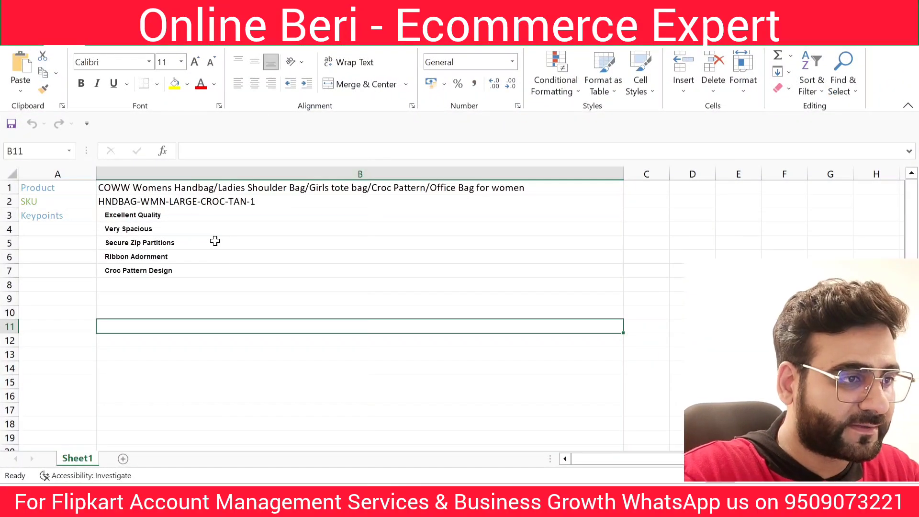
pyautogui.click(143, 203)
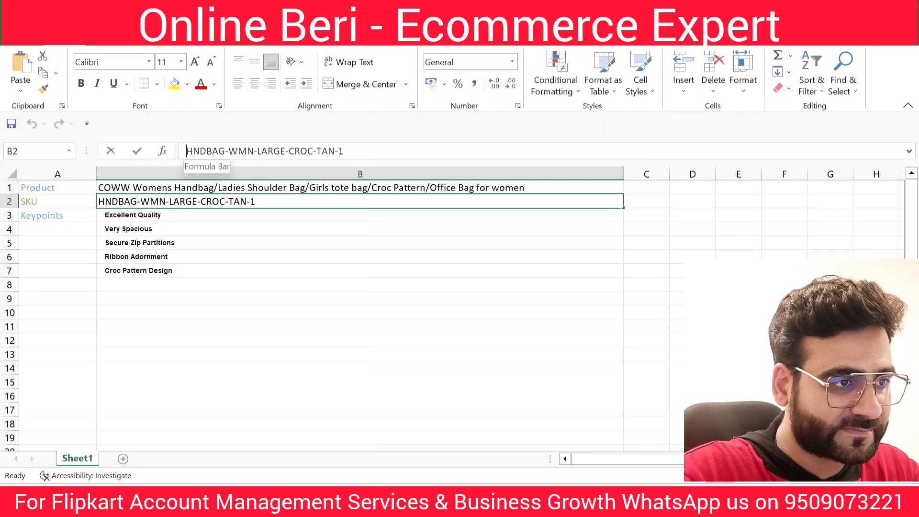
pyautogui.moveTo(186, 151); pyautogui.dragTo(344, 151)
pyautogui.hotkey('ctrl', 'c')
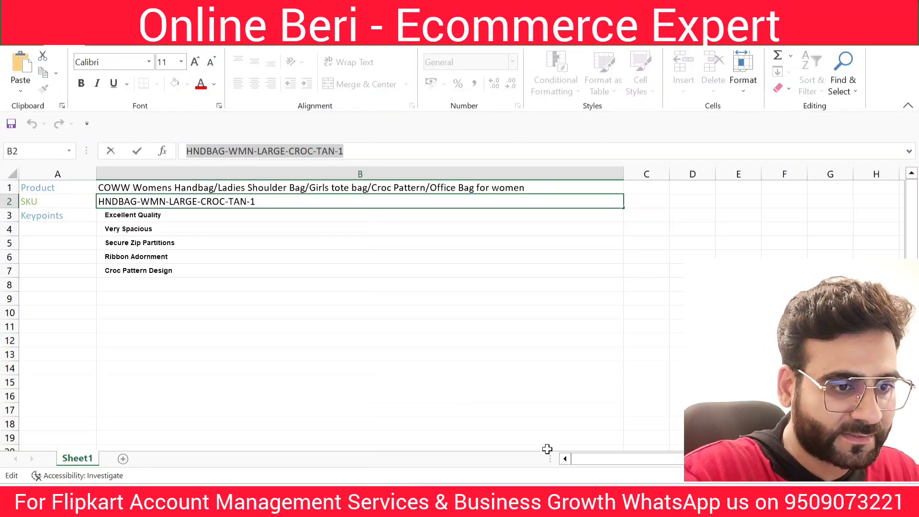
pyautogui.hotkey('alt', 'Tab')
pyautogui.click(651, 213)
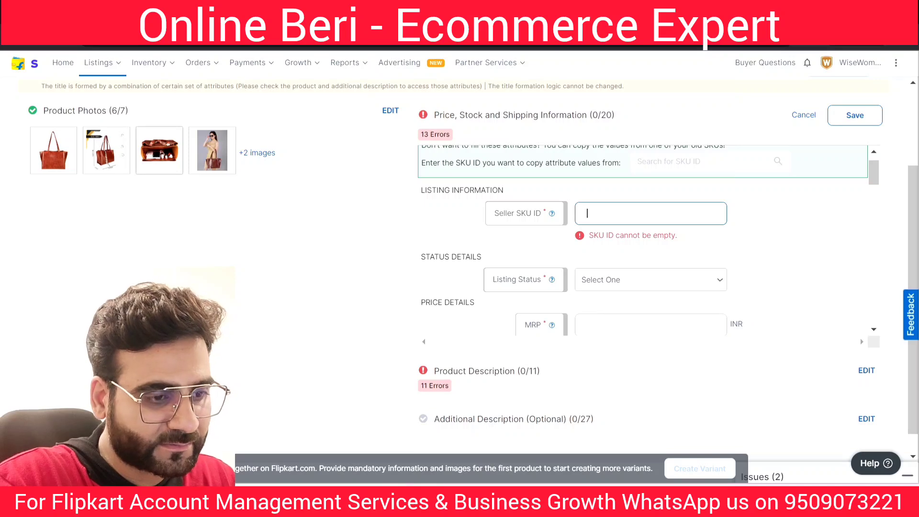
pyautogui.hotkey('ctrl', 'v')
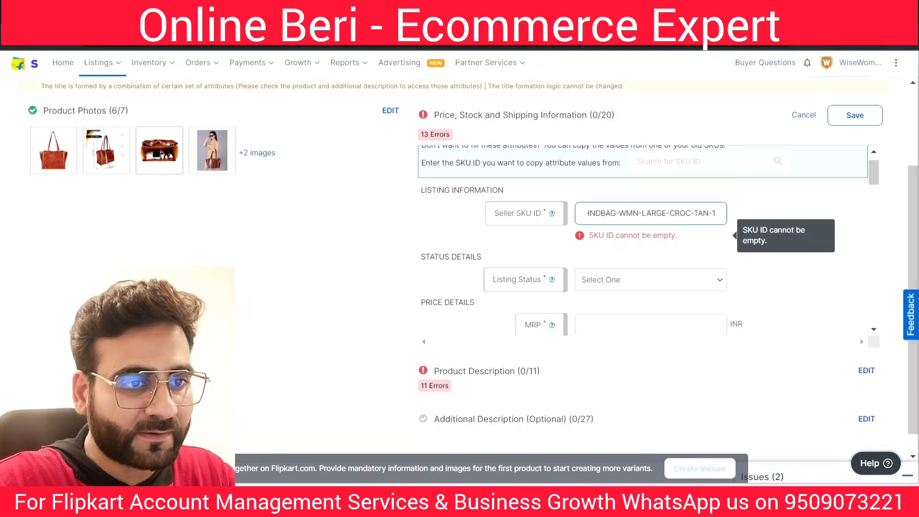
# Step: Examine the opening HNDBAG part of the Seller SKU ID, which names the product type
pyautogui.press('Home')
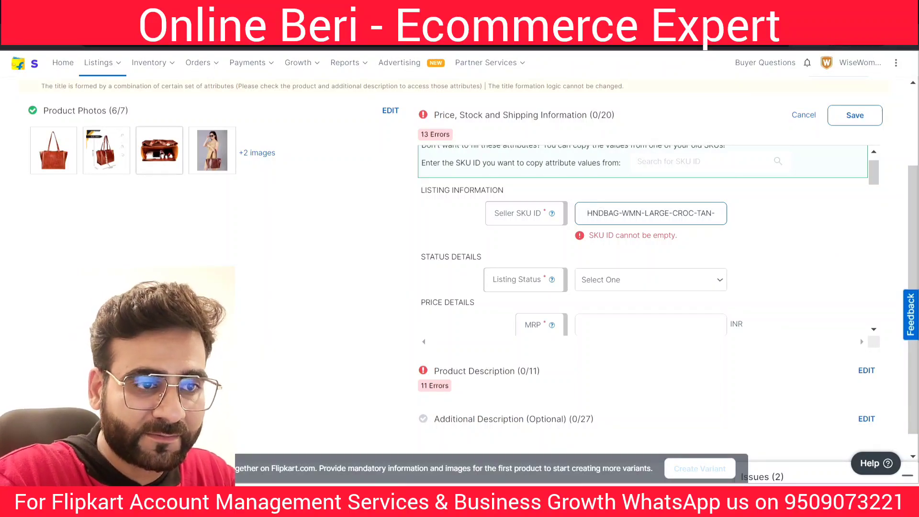
pyautogui.press('Right')
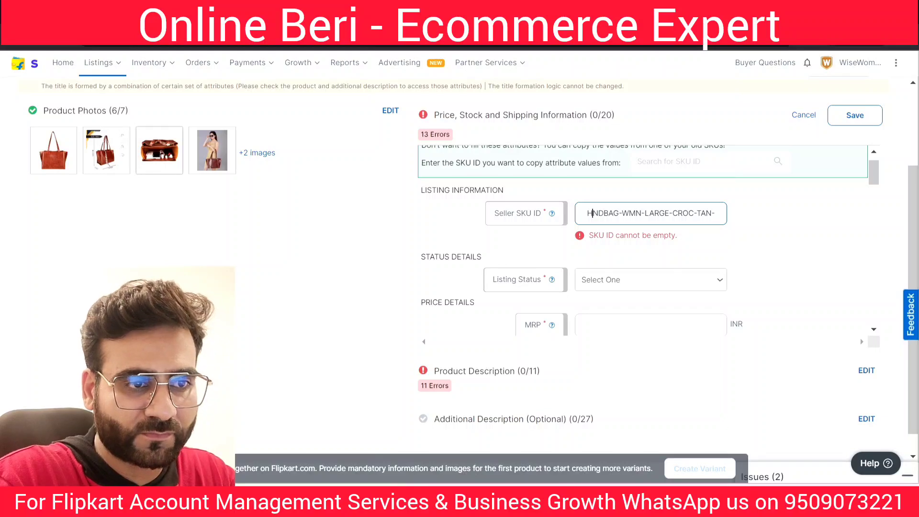
pyautogui.doubleClick(594, 214)
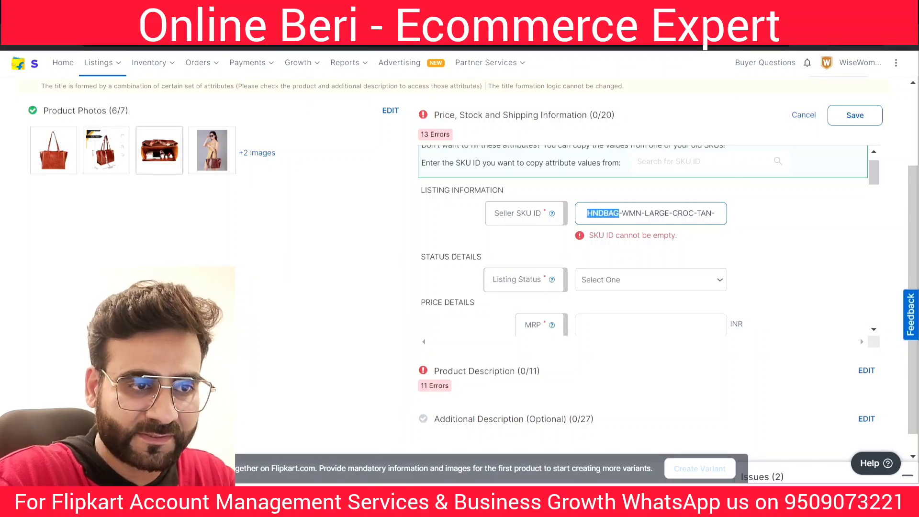
pyautogui.click(608, 213)
pyautogui.click(619, 214)
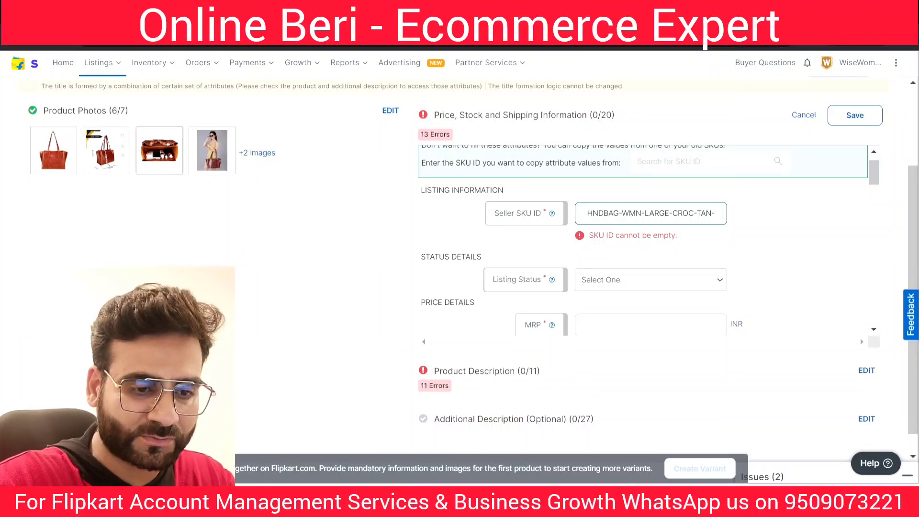
pyautogui.click(613, 214)
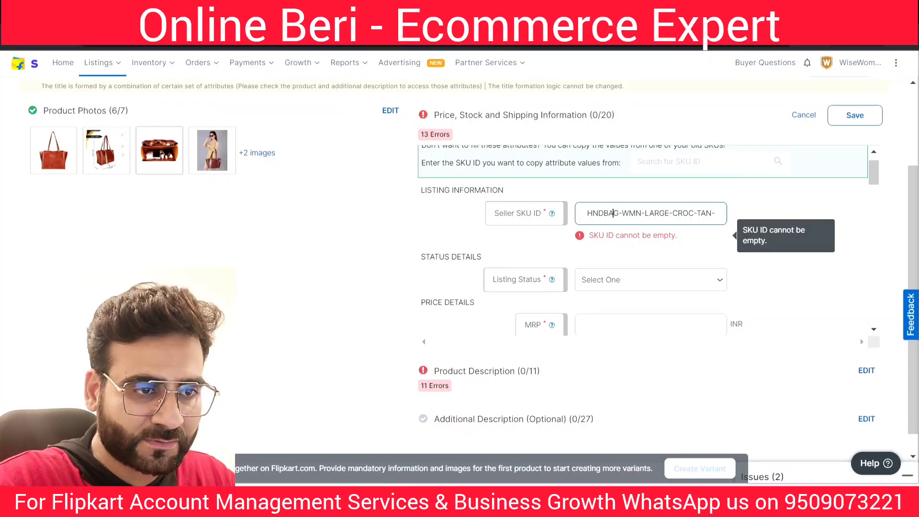
pyautogui.press('BackSpace')
pyautogui.write('A')
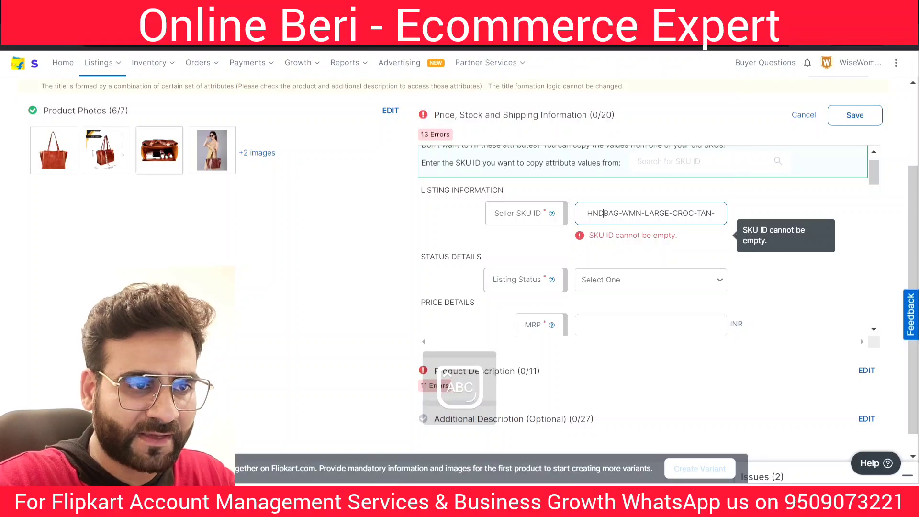
pyautogui.press('Right')
pyautogui.press('Right')
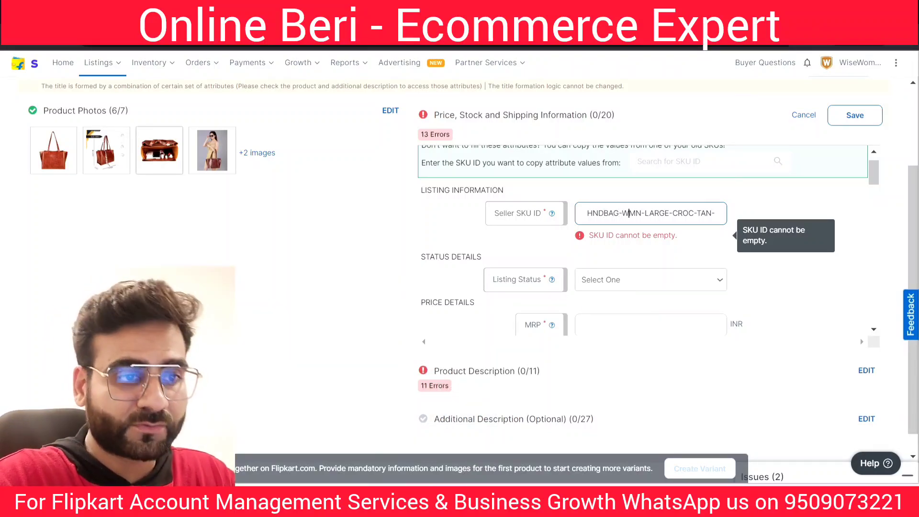
# Step: Examine the WMN, LARGE and CROC parts of the Seller SKU ID one after another
pyautogui.press('Right')
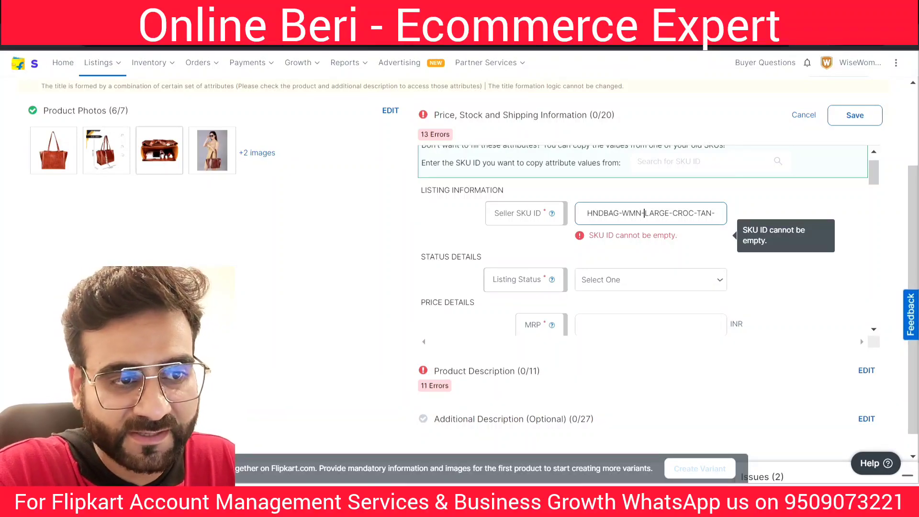
pyautogui.press('Right')
pyautogui.press('Right')
pyautogui.press('Right')
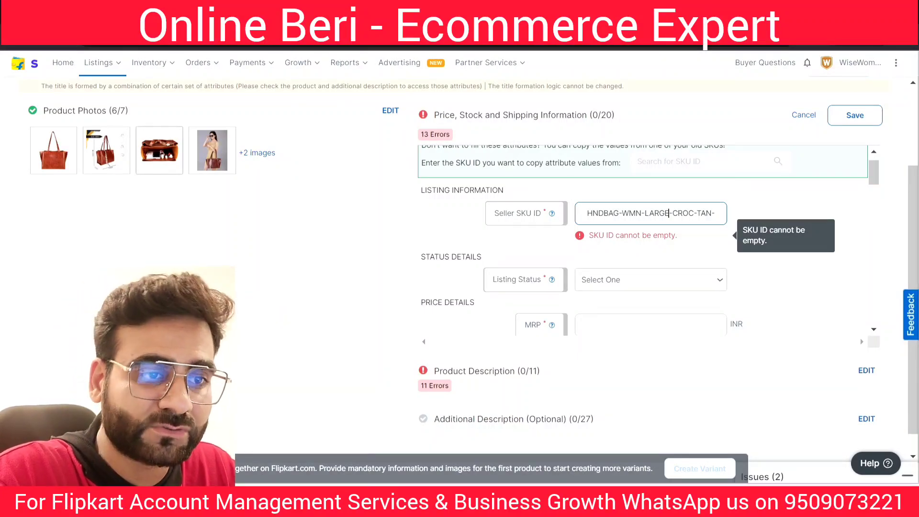
pyautogui.press('Right')
pyautogui.press('Right')
pyautogui.press('Right')
pyautogui.press('Right')
pyautogui.press('Right')
pyautogui.press('Right')
pyautogui.press('Right')
pyautogui.press('Right')
pyautogui.press('Right')
pyautogui.press('Right')
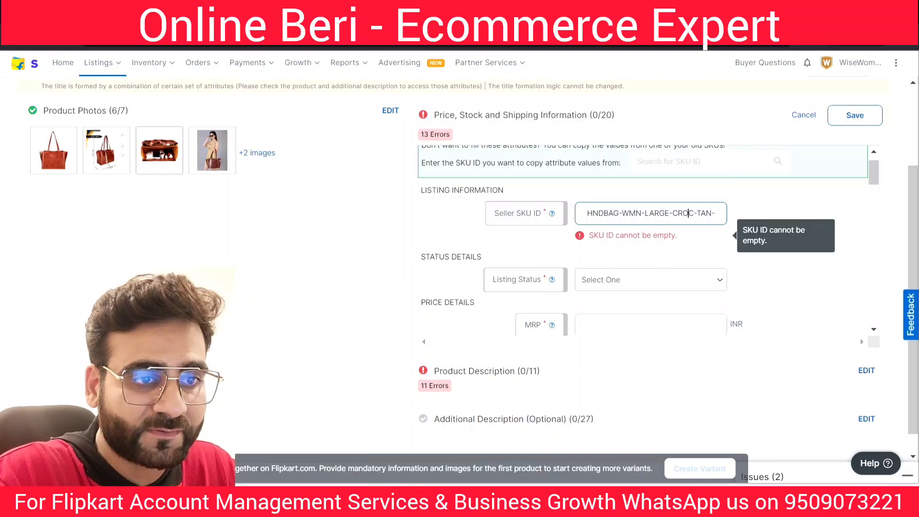
pyautogui.write('1')
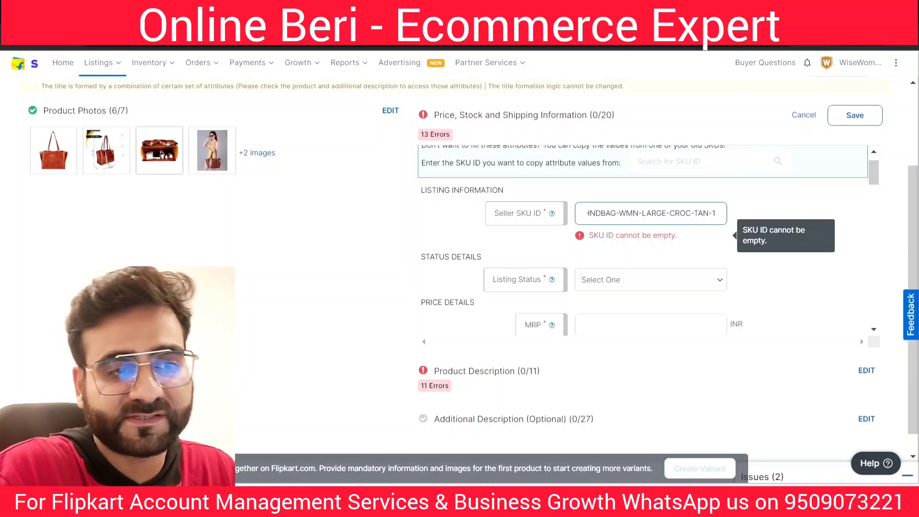
# Step: Examine the TAN colour part of the Seller SKU ID
pyautogui.press('Left')
pyautogui.press('Left')
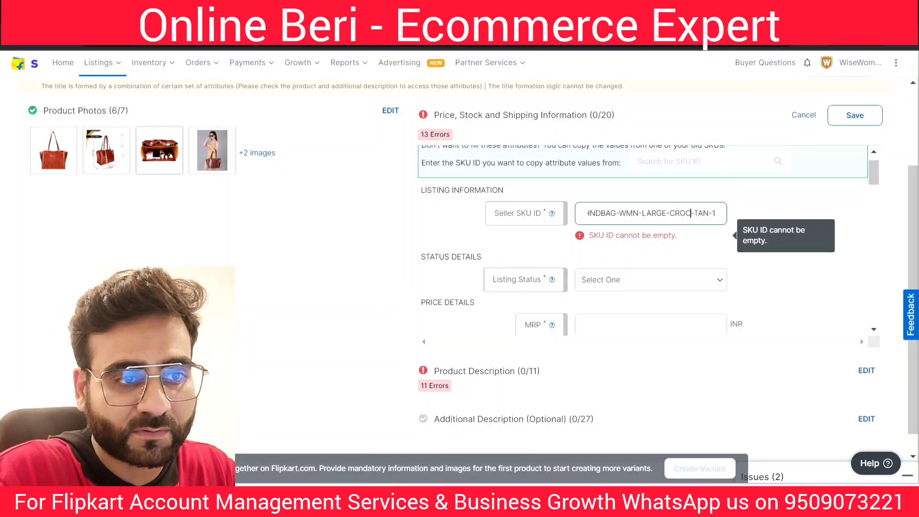
pyautogui.press('Right')
pyautogui.press('Right')
pyautogui.press('Right')
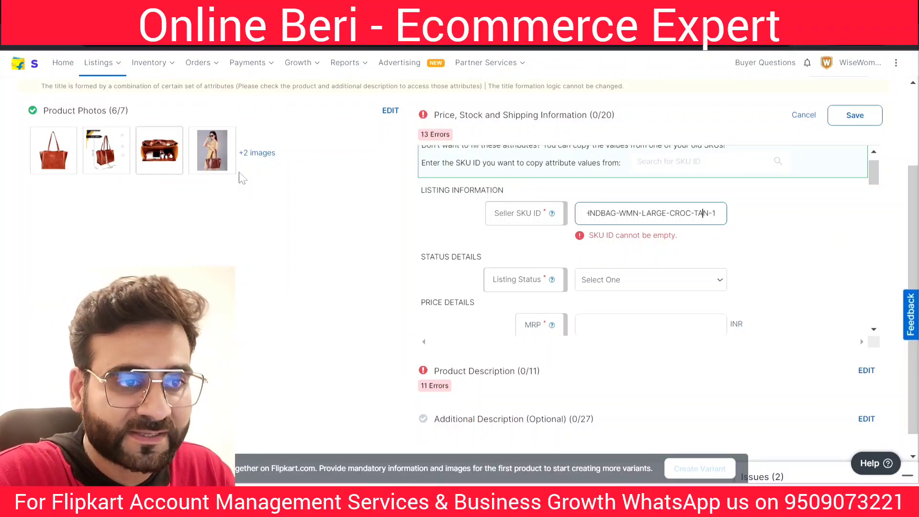
pyautogui.doubleClick(701, 213)
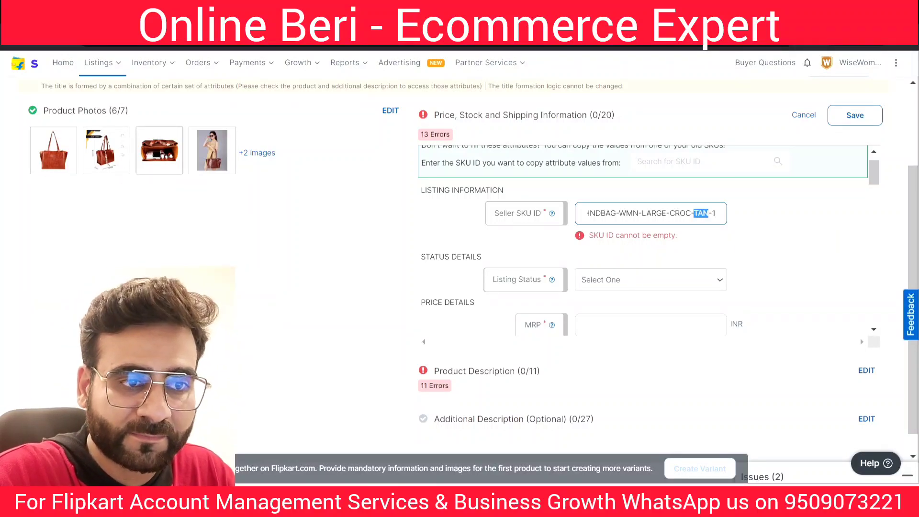
pyautogui.click(702, 213)
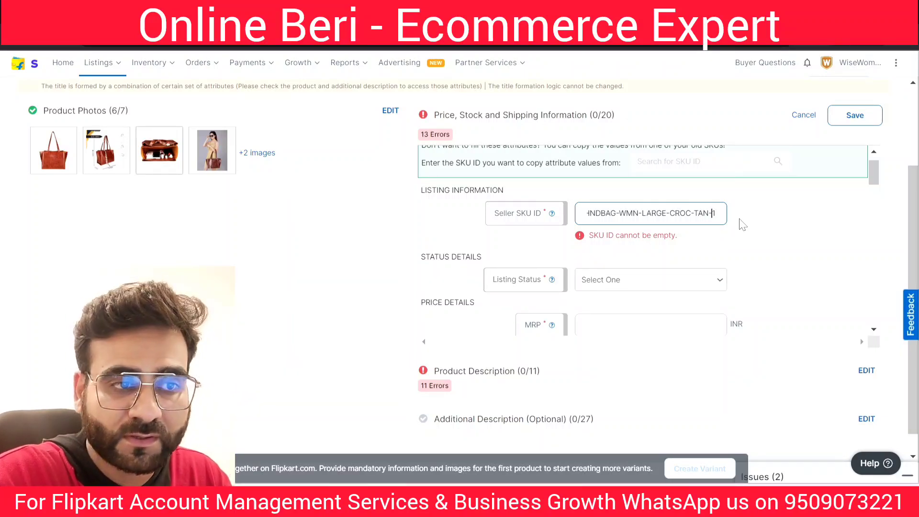
# Step: Read through the complete Seller SKU ID part by part, from the product type to the closing number
pyautogui.press('Left')
pyautogui.press('Left')
pyautogui.press('Left')
pyautogui.press('Left')
pyautogui.press('Left')
pyautogui.press('Left')
pyautogui.press('Left')
pyautogui.press('Left')
pyautogui.press('Left')
pyautogui.press('Left')
pyautogui.press('Left')
pyautogui.press('Left')
pyautogui.press('Left')
pyautogui.press('Left')
pyautogui.press('Left')
pyautogui.press('Left')
pyautogui.press('Left')
pyautogui.press('Left')
pyautogui.press('Left')
pyautogui.press('Left')
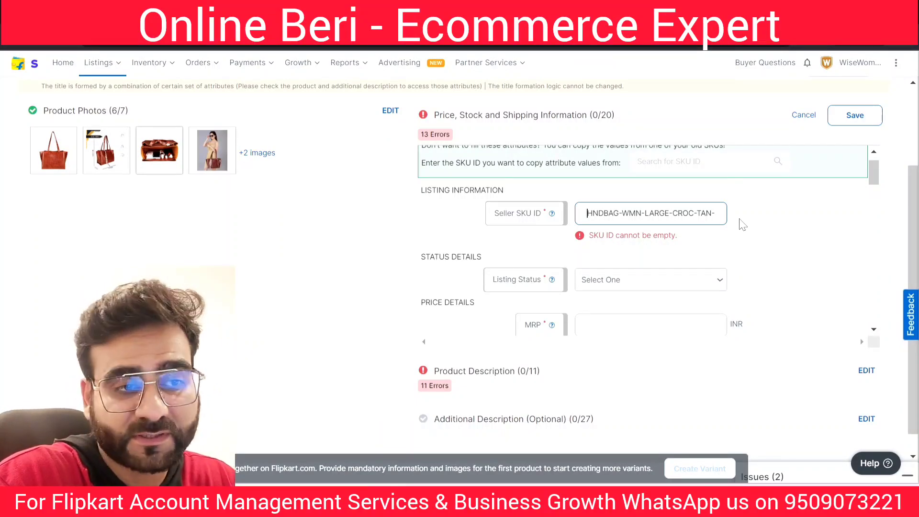
pyautogui.hotkey('ctrl', 'Right')
pyautogui.hotkey('ctrl', 'Right')
pyautogui.hotkey('ctrl', 'Right')
pyautogui.hotkey('ctrl', 'Right')
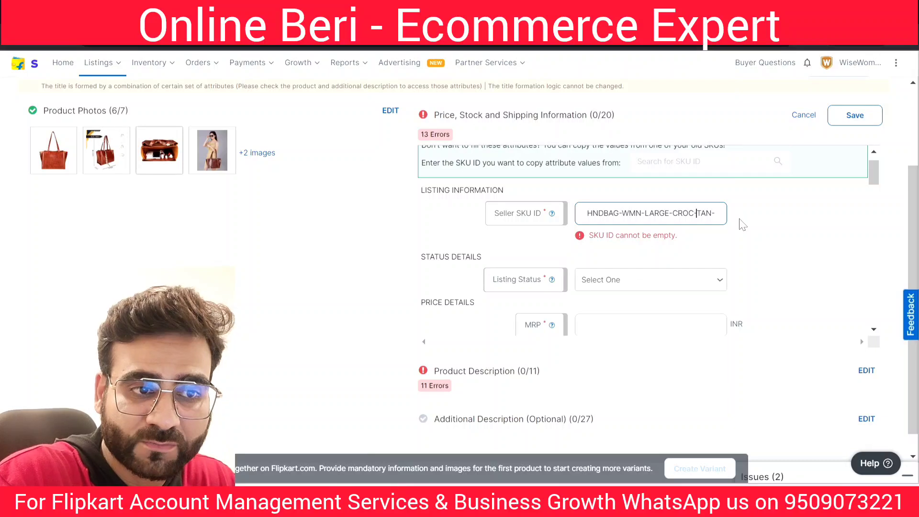
pyautogui.press('Right')
pyautogui.press('Right')
pyautogui.press('Right')
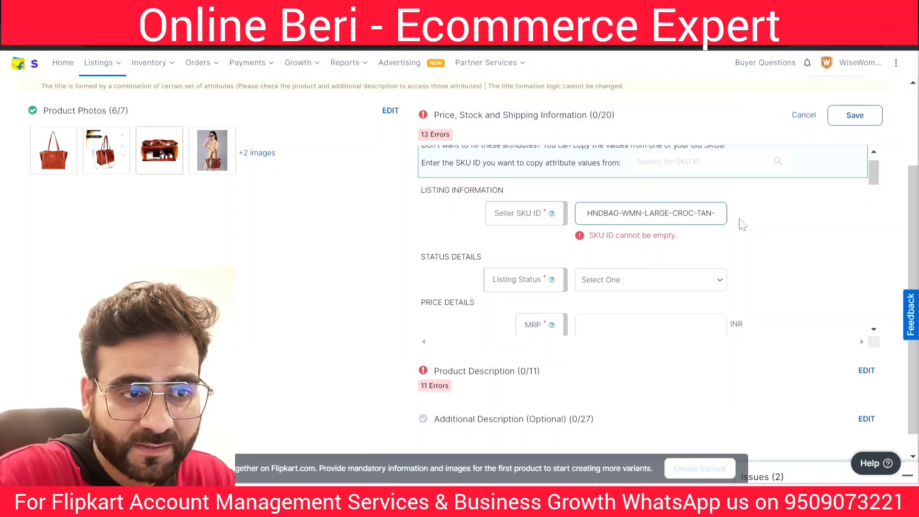
pyautogui.hotkey('ctrl', 'Left')
pyautogui.hotkey('ctrl', 'Left')
pyautogui.hotkey('ctrl', 'Left')
pyautogui.hotkey('ctrl', 'Left')
pyautogui.hotkey('ctrl', 'Left')
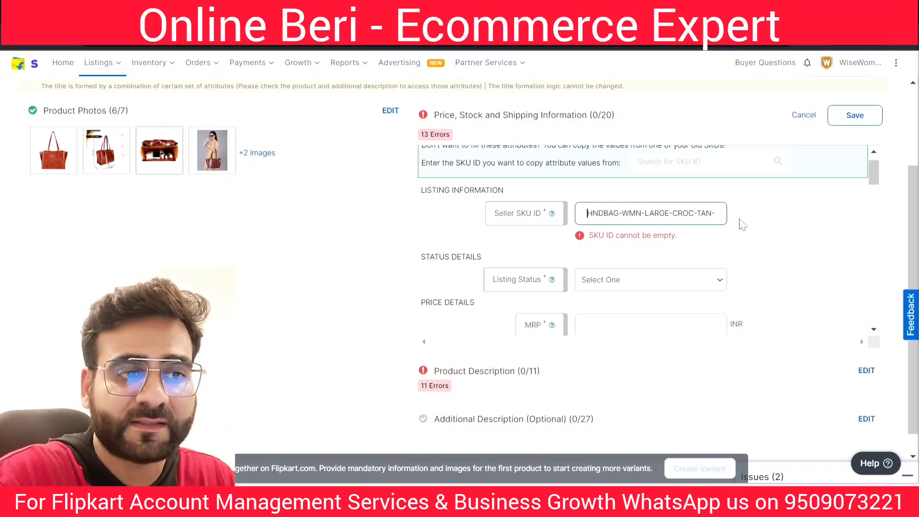
pyautogui.press('Right')
pyautogui.press('Right')
pyautogui.press('Right')
pyautogui.press('Right')
pyautogui.press('Right')
pyautogui.press('Right')
pyautogui.press('Right')
pyautogui.press('Right')
pyautogui.press('Right')
pyautogui.press('Right')
pyautogui.press('Right')
pyautogui.press('Right')
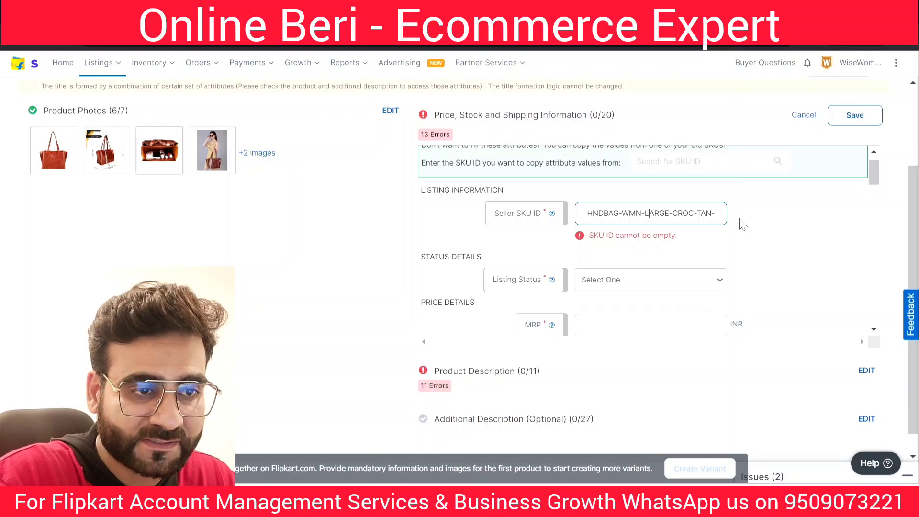
pyautogui.press('Right')
pyautogui.press('Right')
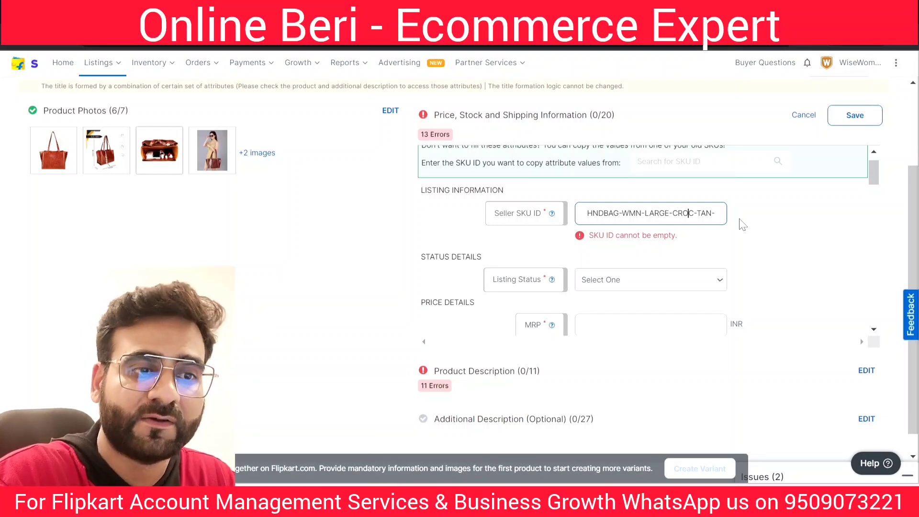
pyautogui.press('End')
pyautogui.write('1')
pyautogui.press('Right')
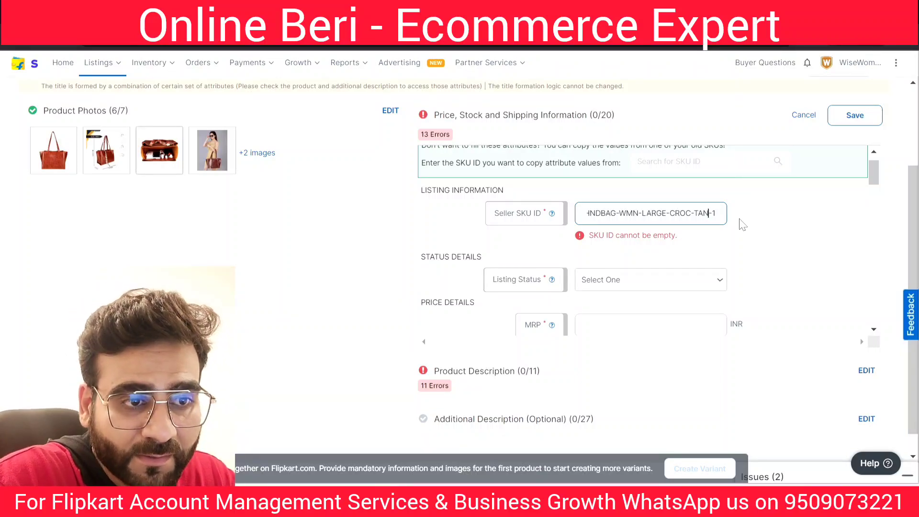
pyautogui.press('Left')
pyautogui.press('Left')
pyautogui.press('Left')
pyautogui.press('Left')
pyautogui.press('Left')
pyautogui.press('Left')
pyautogui.press('Left')
pyautogui.press('Left')
pyautogui.press('Left')
pyautogui.press('Left')
pyautogui.press('Left')
pyautogui.press('Left')
pyautogui.press('Left')
pyautogui.press('Left')
pyautogui.press('Left')
pyautogui.press('Left')
pyautogui.press('Left')
pyautogui.press('Left')
pyautogui.press('Left')
pyautogui.press('Left')
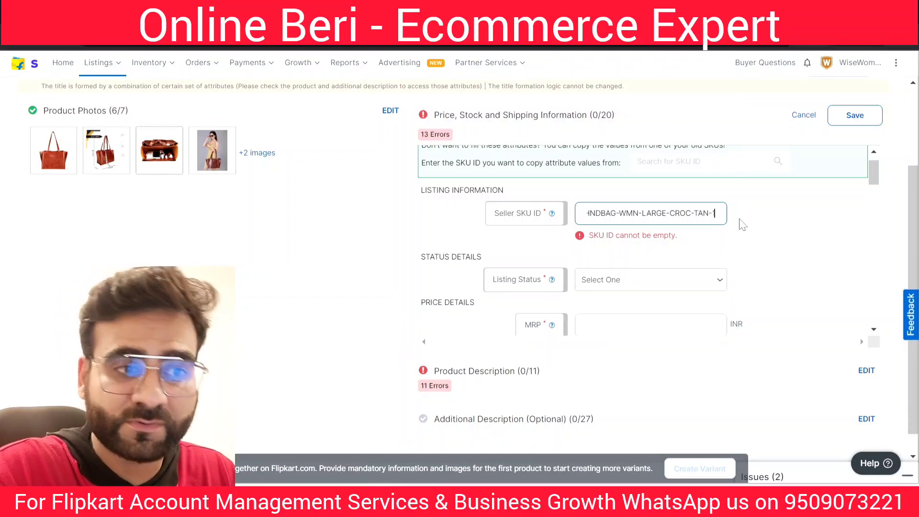
pyautogui.press('Home')
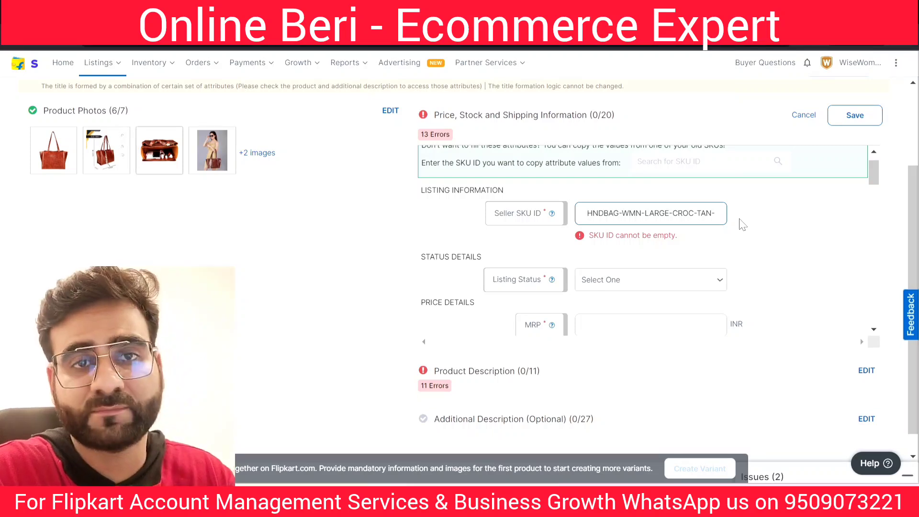
pyautogui.press('End')
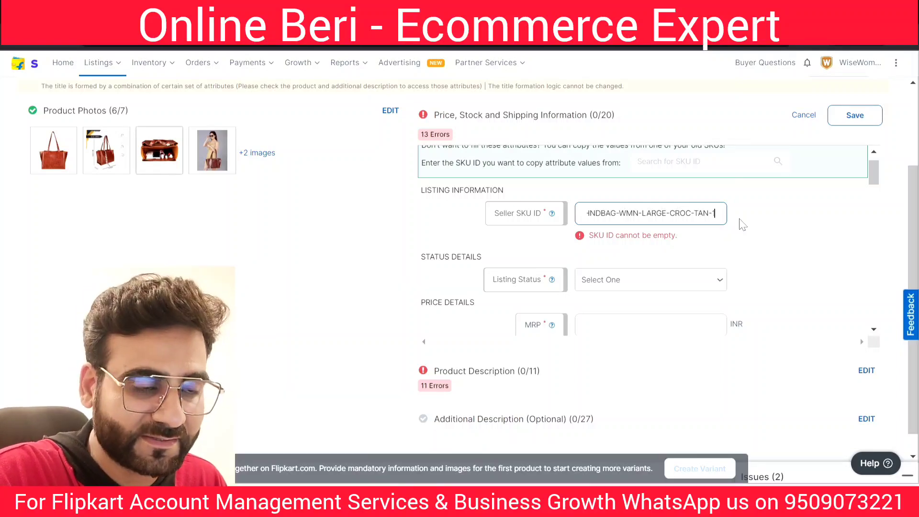
pyautogui.press('Home')
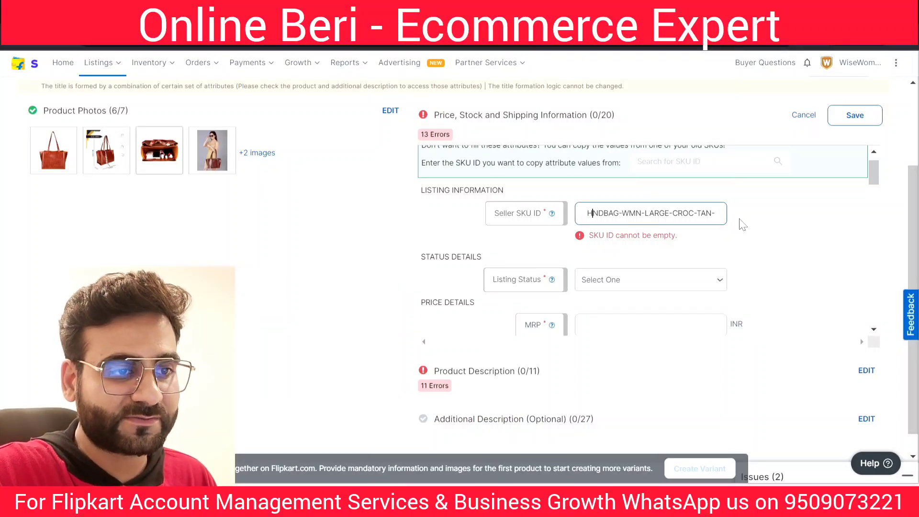
pyautogui.press('Right')
pyautogui.press('Right')
pyautogui.press('Right')
pyautogui.press('Right')
pyautogui.press('Right')
pyautogui.press('Right')
pyautogui.press('Right')
pyautogui.press('Right')
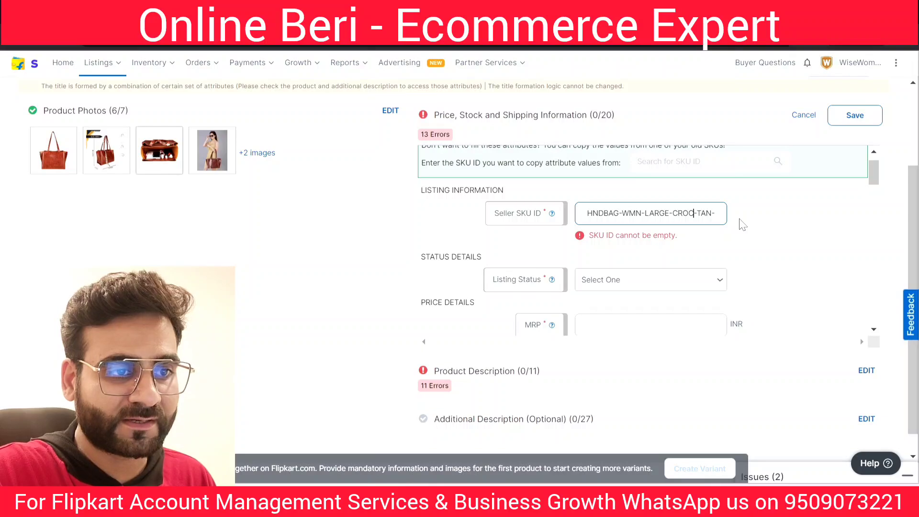
pyautogui.write('1')
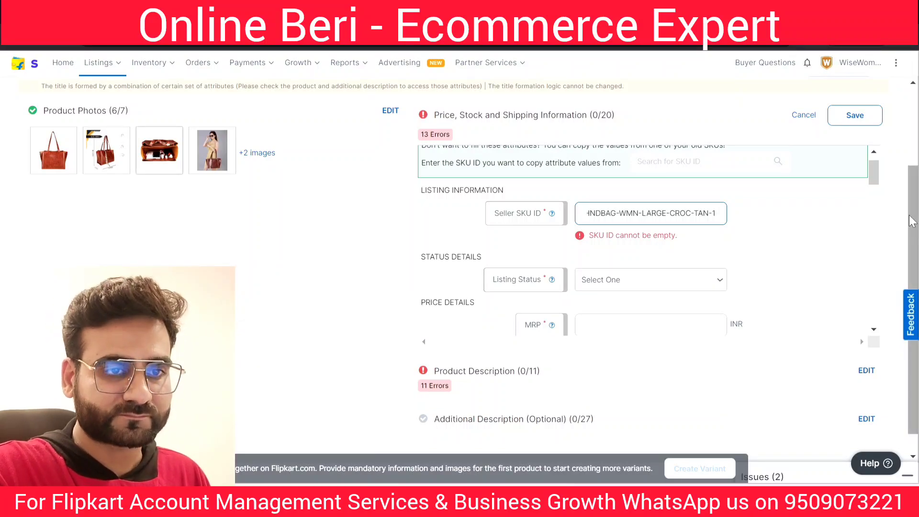
# Step: Set the listing status to Active in the status details
pyautogui.scroll(-1, 870, 187)
pyautogui.scroll(-3, 871, 189)
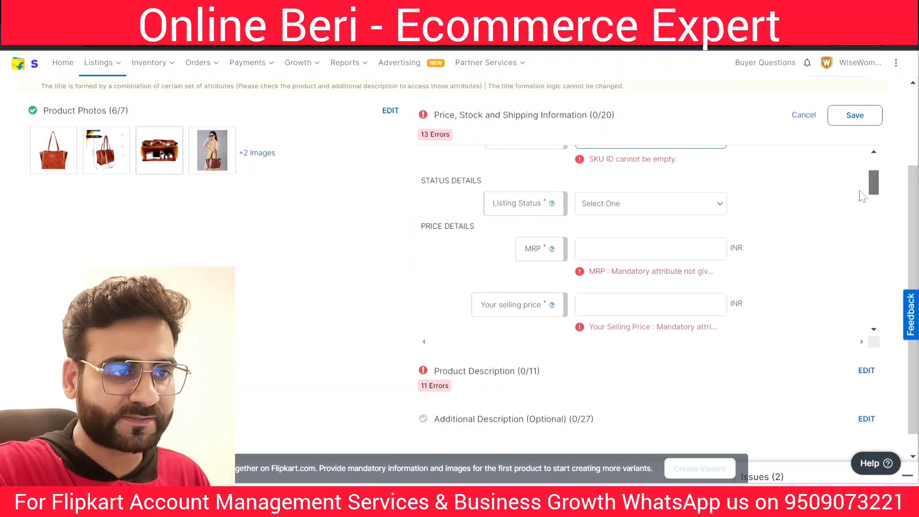
pyautogui.click(606, 211)
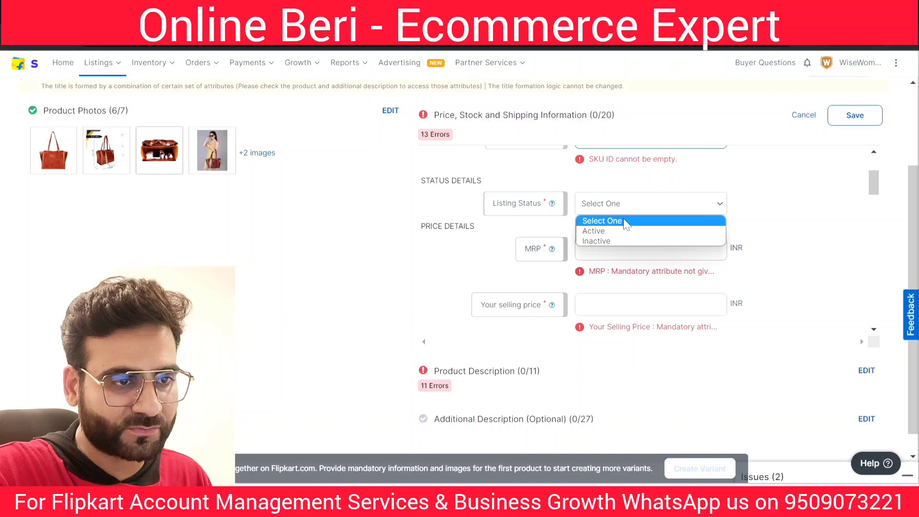
pyautogui.click(594, 231)
# Step: Enter an MRP of 1099 INR and a selling price of 499 INR in the price details
pyautogui.click(587, 249)
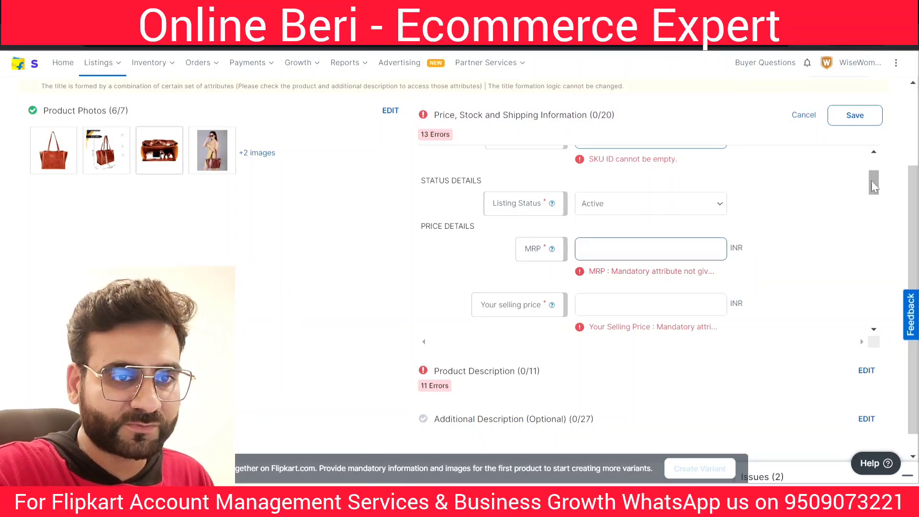
pyautogui.scroll(-1, 872, 183)
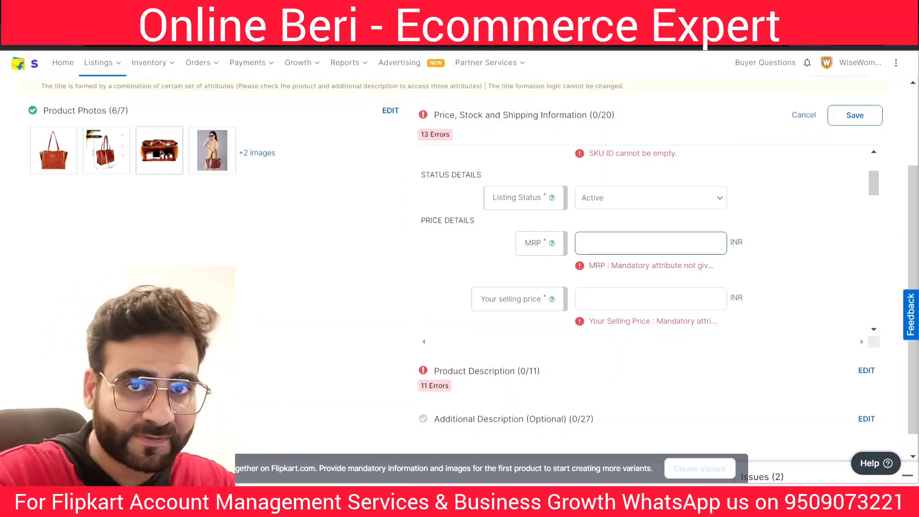
pyautogui.write('1099')
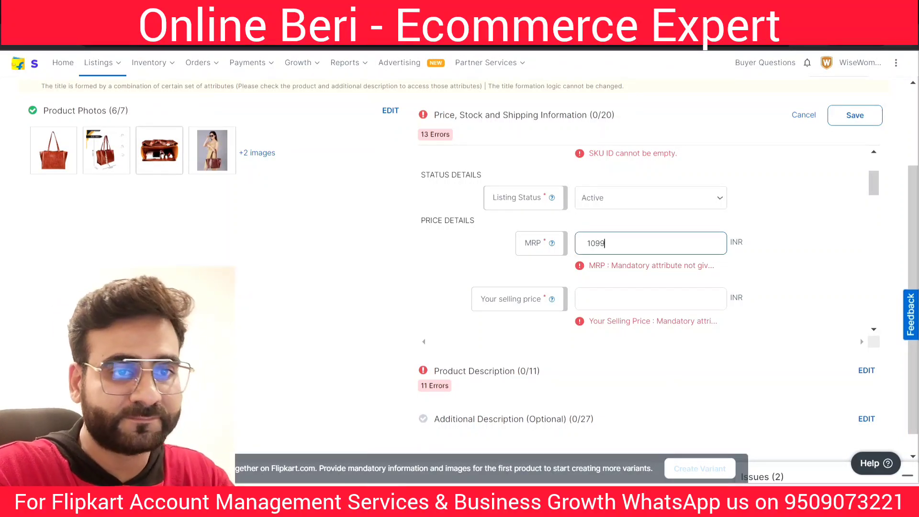
pyautogui.moveTo(871, 192); pyautogui.dragTo(865, 195)
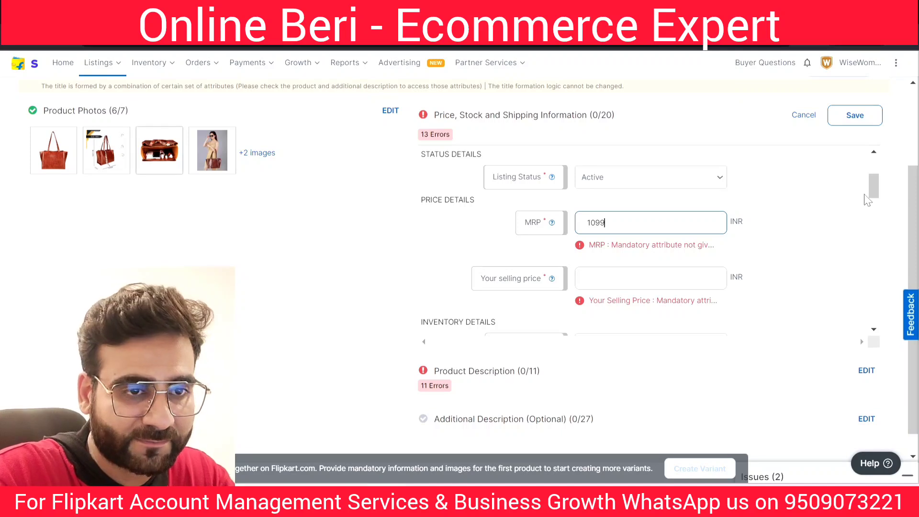
pyautogui.moveTo(870, 175); pyautogui.dragTo(865, 181)
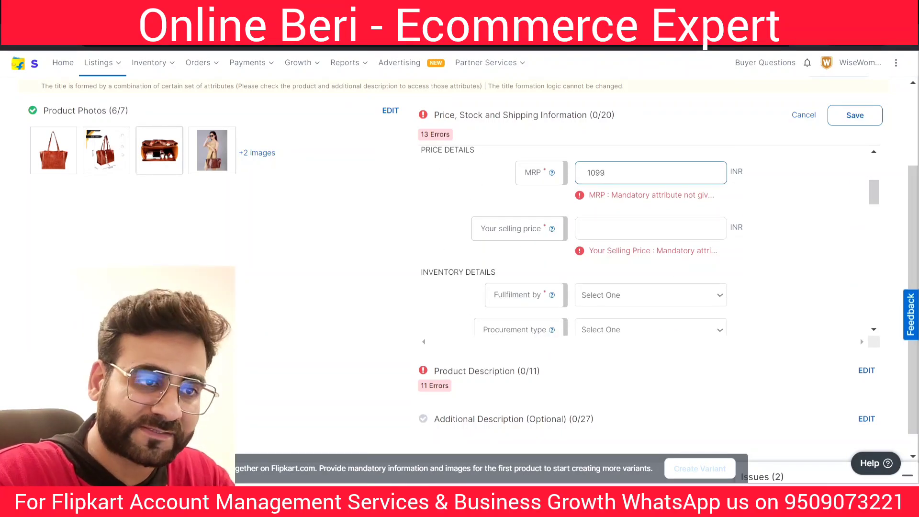
pyautogui.doubleClick(597, 173)
pyautogui.click(614, 225)
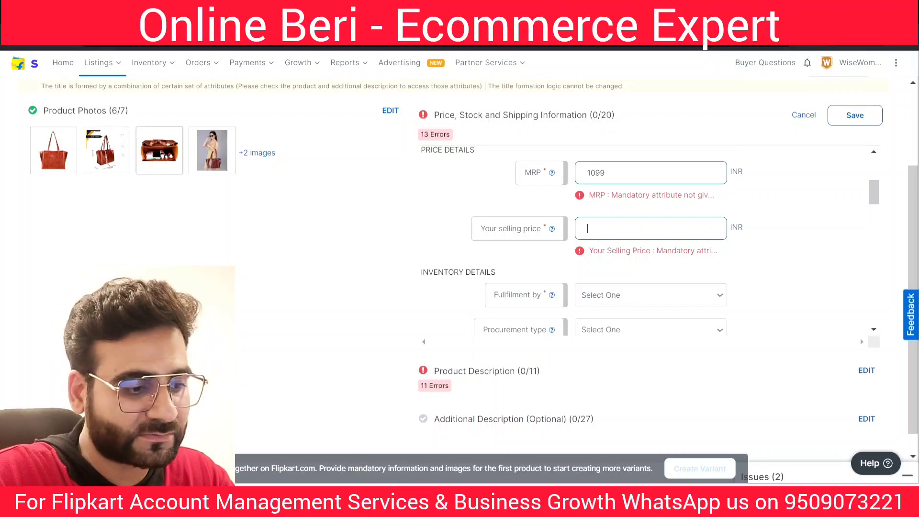
pyautogui.write('499')
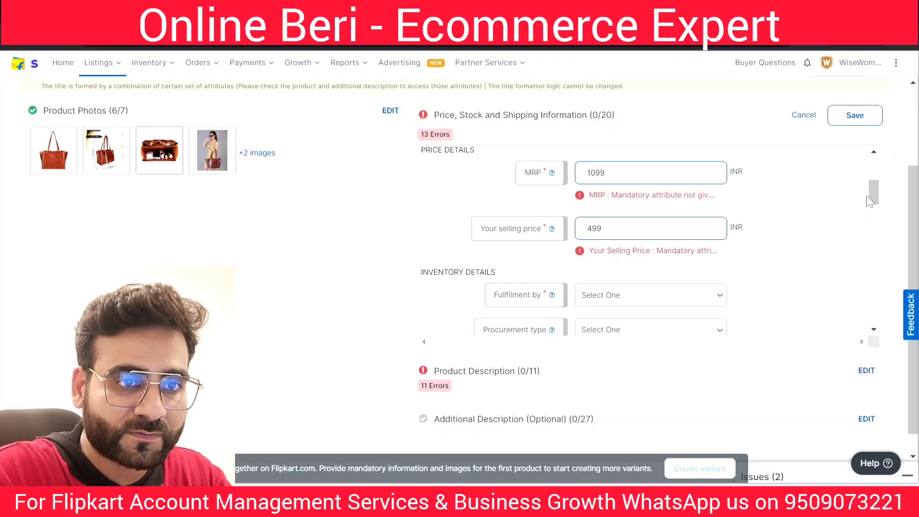
# Step: Choose Seller as the fulfilment party in the inventory details
pyautogui.moveTo(874, 201)
pyautogui.mouseDown()
pyautogui.moveTo(874, 214)
pyautogui.moveTo(872, 200)
pyautogui.mouseUp()
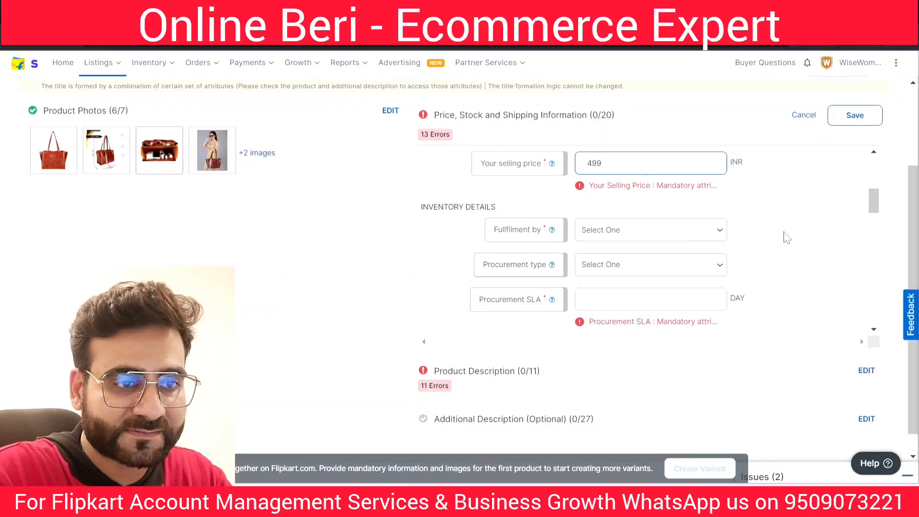
pyautogui.click(719, 230)
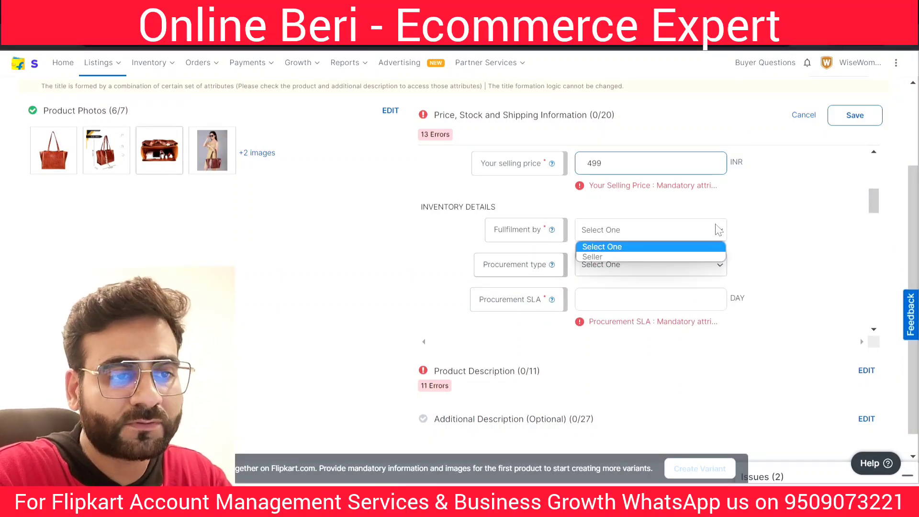
pyautogui.click(616, 257)
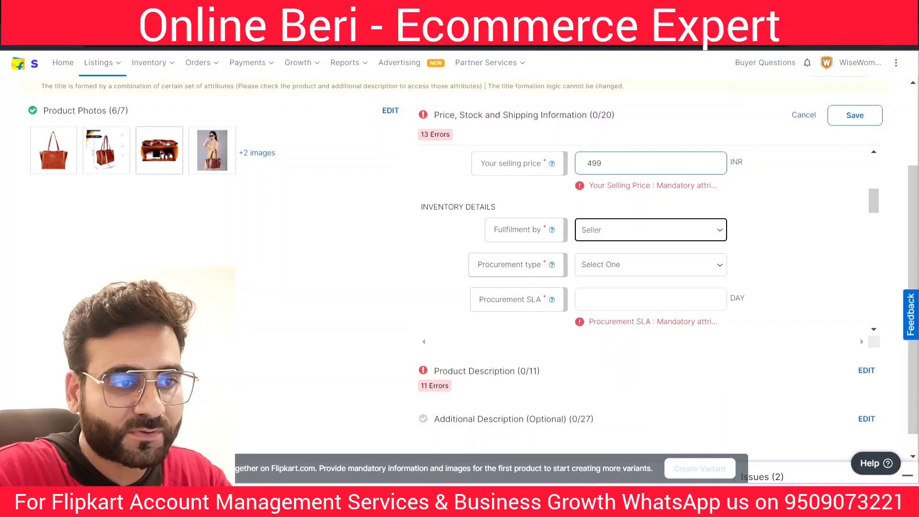
# Step: Set the procurement type to Express with a procurement SLA of 1 day
pyautogui.click(596, 271)
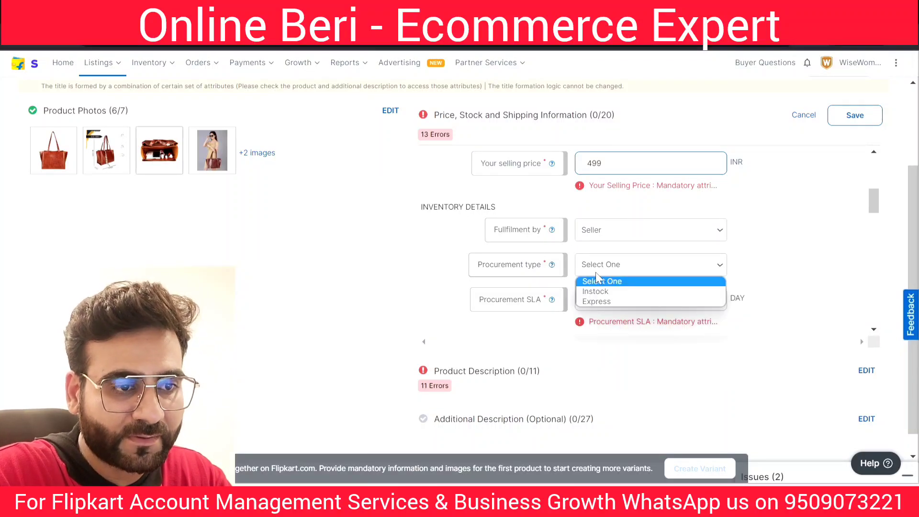
pyautogui.click(594, 302)
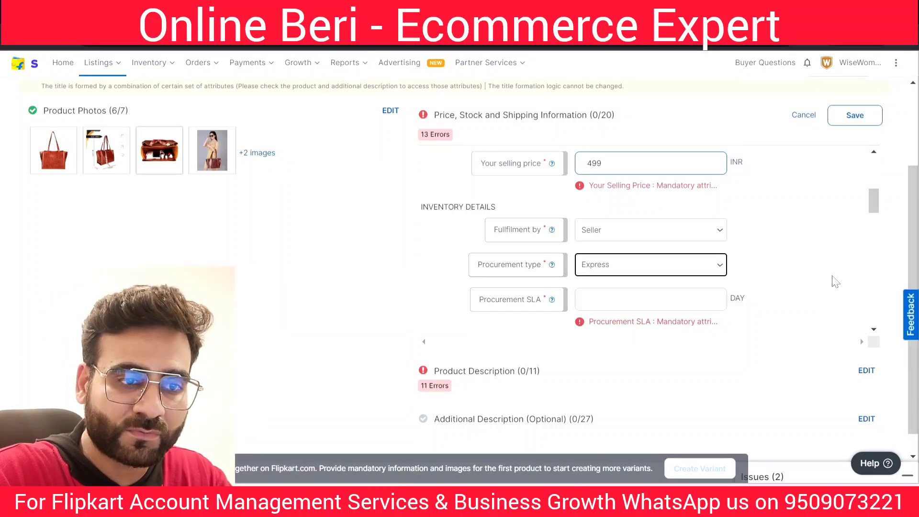
pyautogui.scroll(-2, 831, 280)
pyautogui.press('Tab')
pyautogui.write('1')
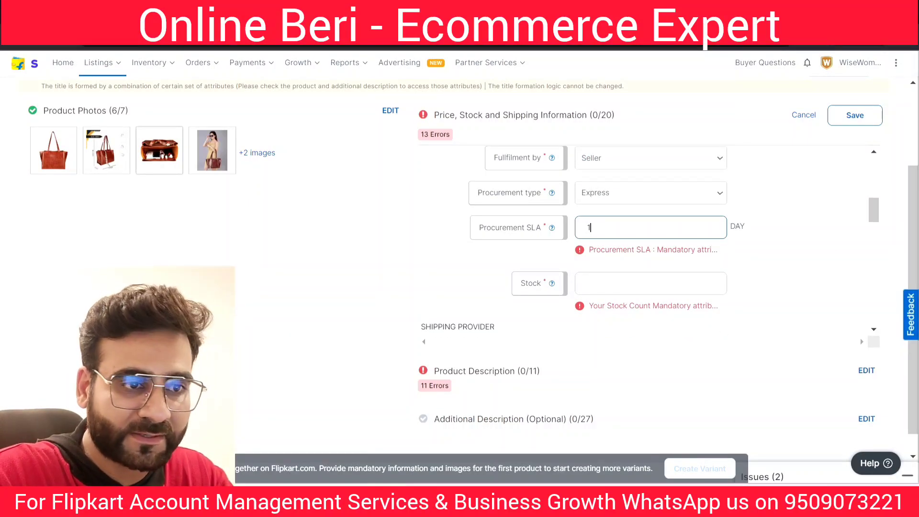
# Step: Change the procurement type to Instock and the procurement SLA to 2 days
pyautogui.click(623, 200)
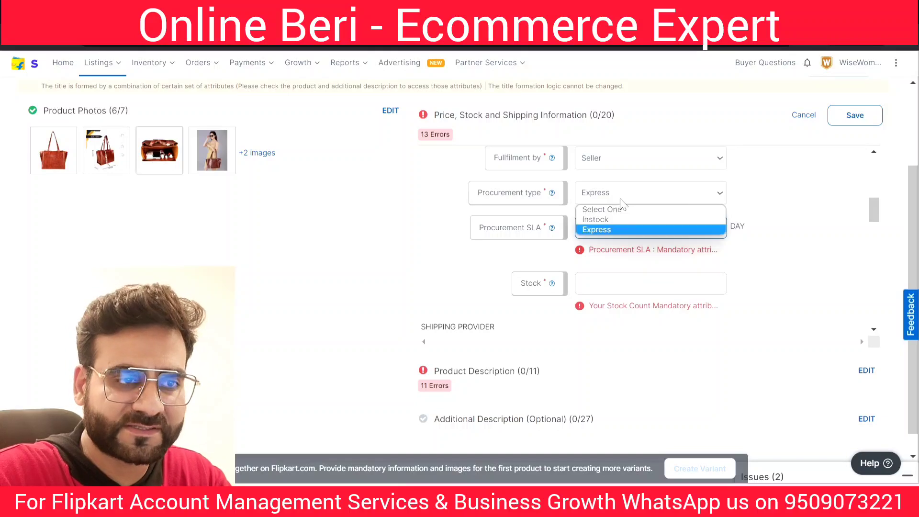
pyautogui.click(601, 219)
pyautogui.doubleClick(589, 227)
pyautogui.write('2')
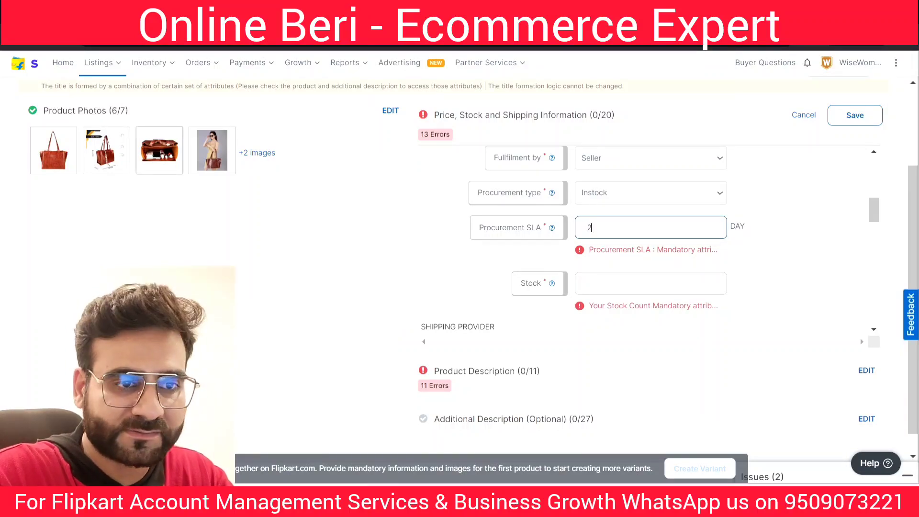
# Step: Set the procurement SLA to 1 day while keeping the Instock procurement type
pyautogui.moveTo(757, 231); pyautogui.dragTo(731, 232)
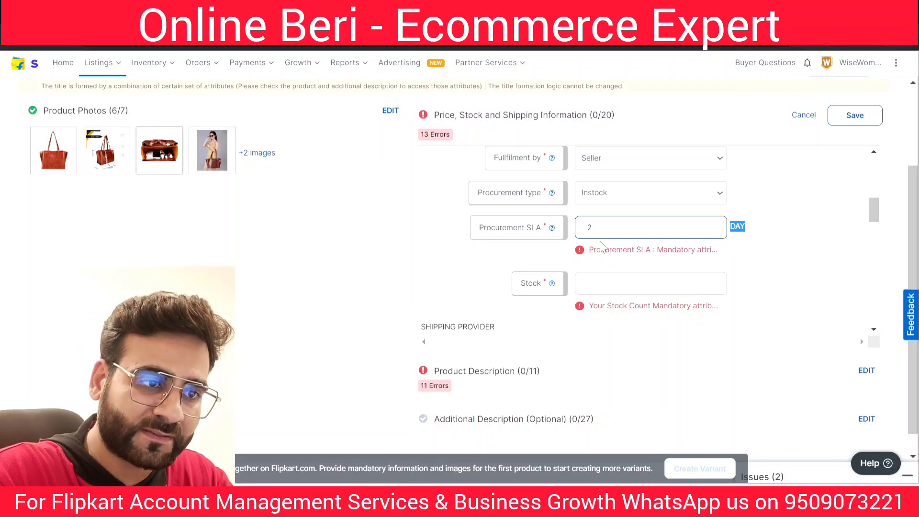
pyautogui.doubleClick(589, 227)
pyautogui.write('1')
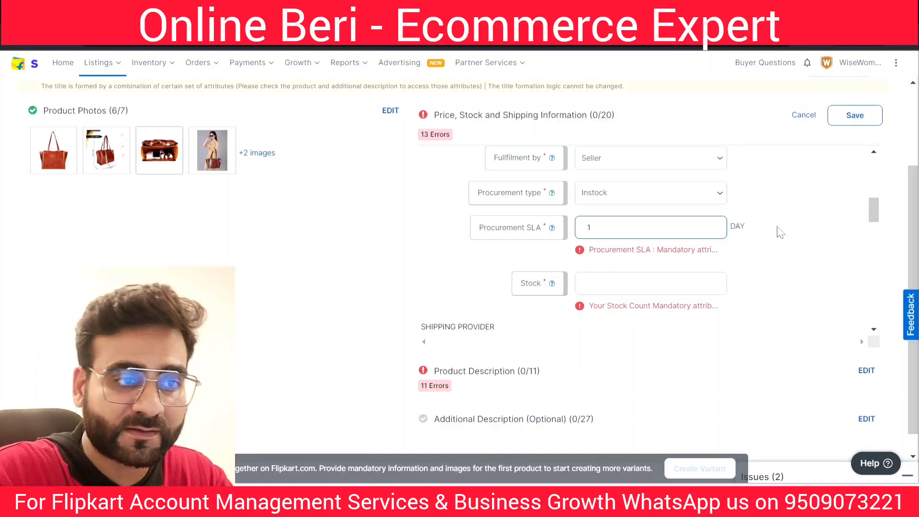
# Step: Check the procurement type options and set the procurement SLA for Instock to 2 days
pyautogui.moveTo(872, 207); pyautogui.dragTo(873, 203)
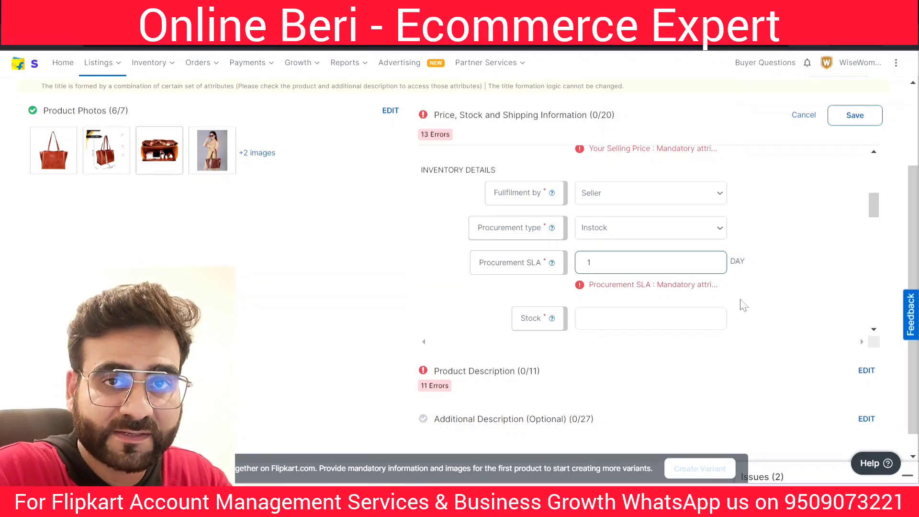
pyautogui.click(628, 230)
pyautogui.click(622, 298)
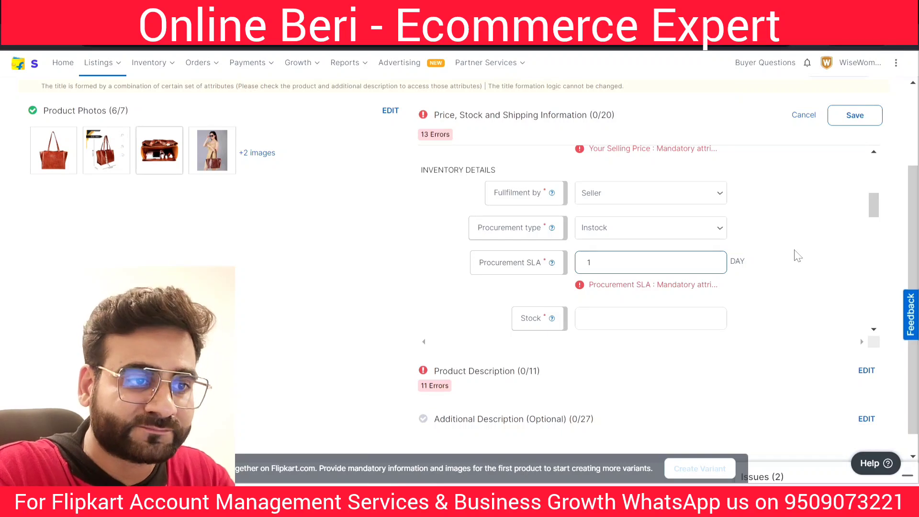
pyautogui.click(629, 235)
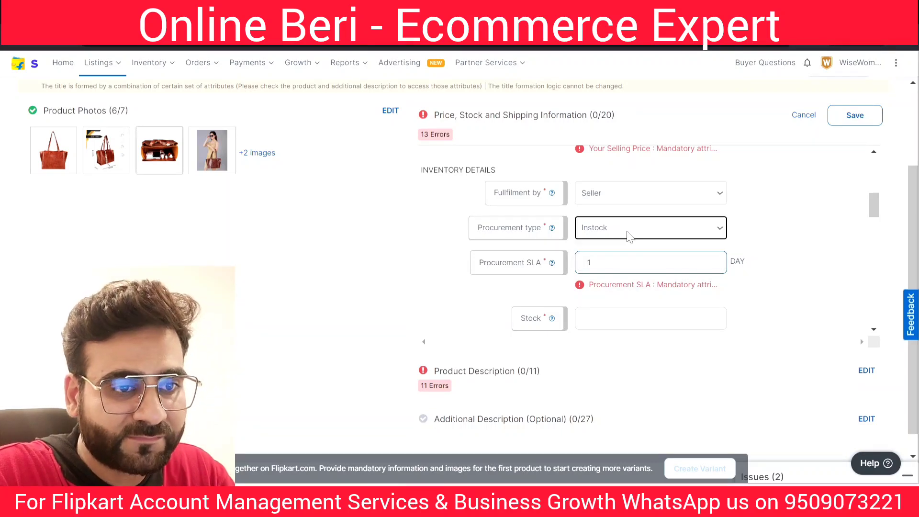
pyautogui.click(764, 255)
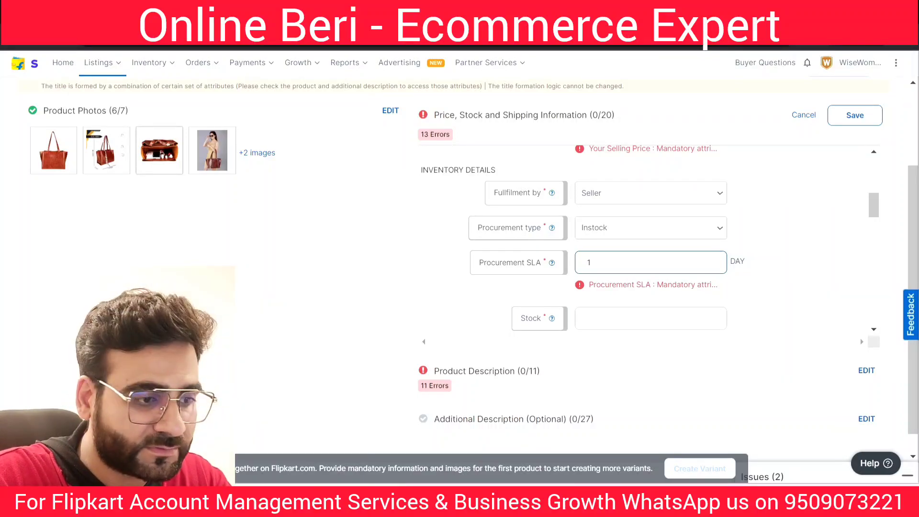
pyautogui.press('BackSpace')
pyautogui.write('2')
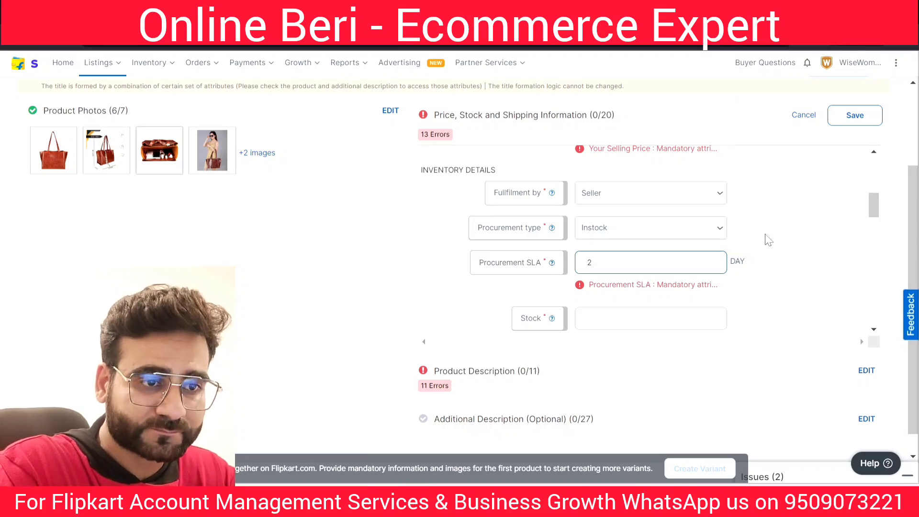
# Step: Switch the procurement type from Instock to Express and set the procurement SLA to 1 day
pyautogui.click(620, 230)
pyautogui.click(619, 230)
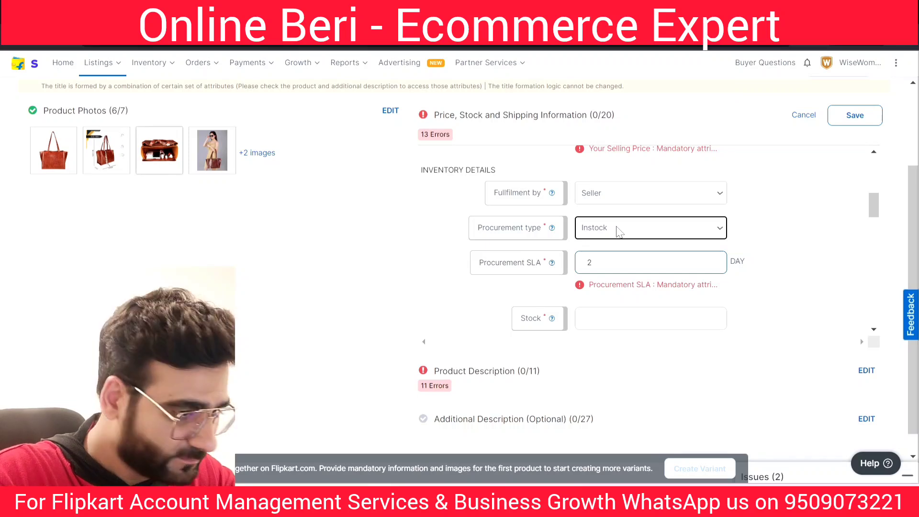
pyautogui.scroll(-2, 618, 231)
pyautogui.scroll(2, 628, 234)
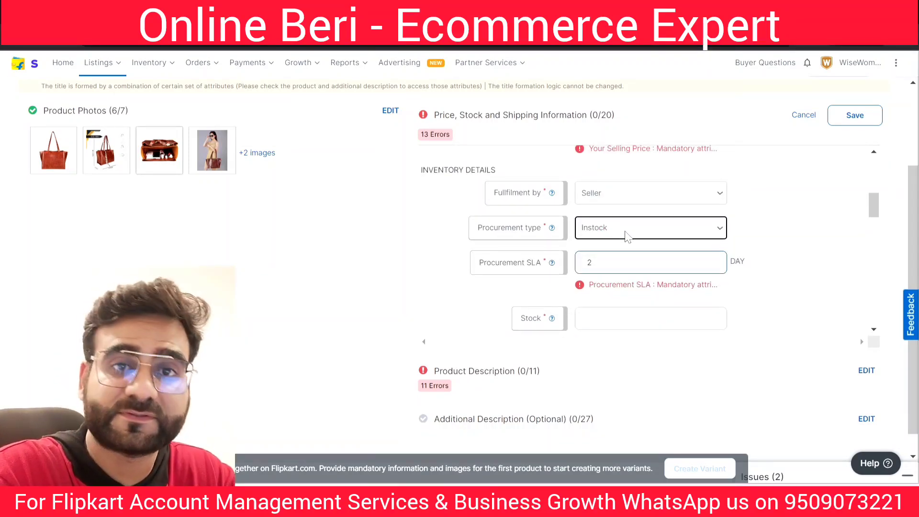
pyautogui.click(627, 235)
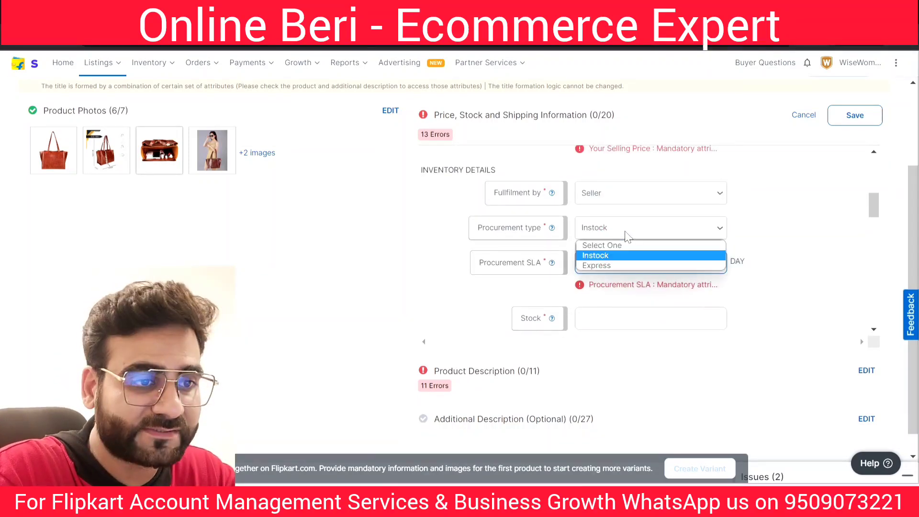
pyautogui.click(598, 264)
pyautogui.click(598, 264)
pyautogui.write('1')
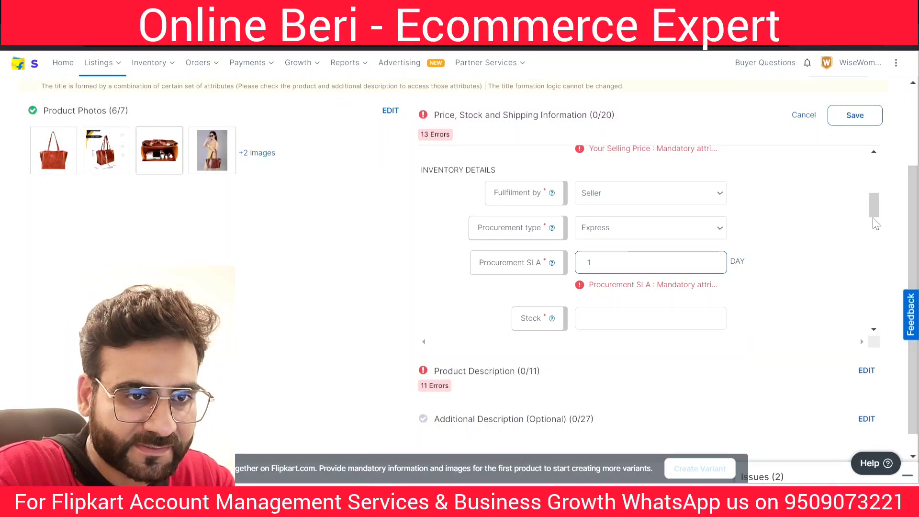
# Step: Try 25 and 50 as the stock quantity, returning it to 25
pyautogui.moveTo(871, 213); pyautogui.dragTo(871, 227)
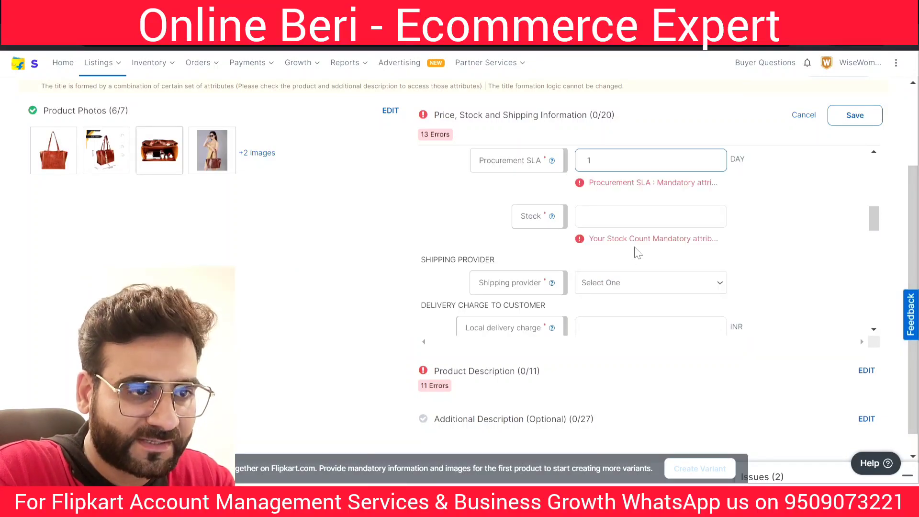
pyautogui.click(637, 217)
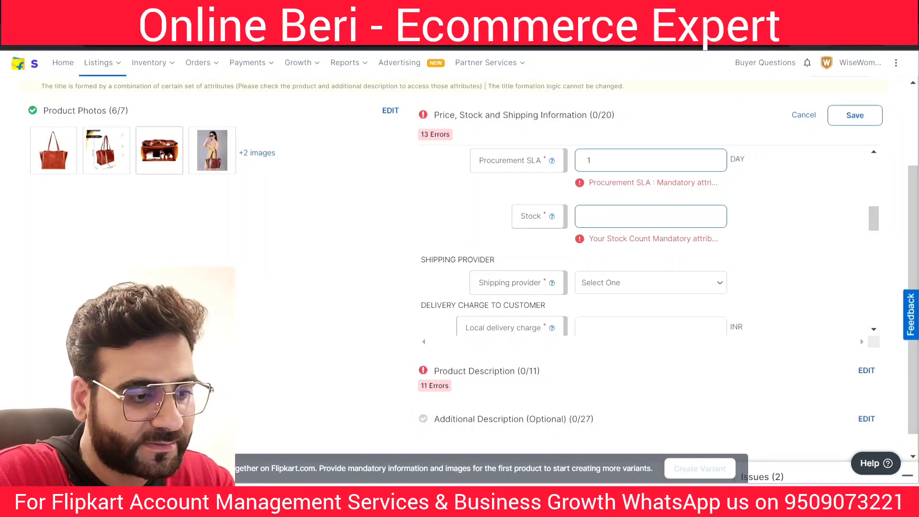
pyautogui.write('25')
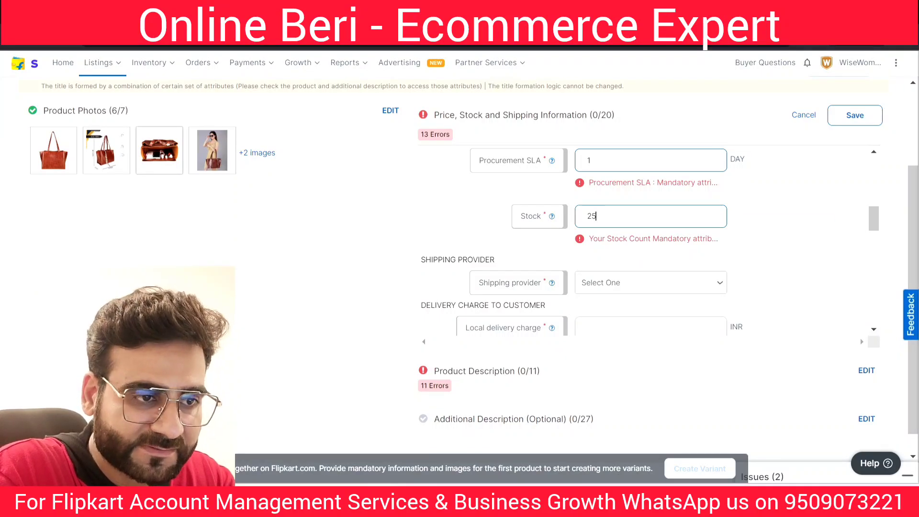
pyautogui.moveTo(605, 217); pyautogui.dragTo(499, 213)
pyautogui.write('50')
pyautogui.write('25')
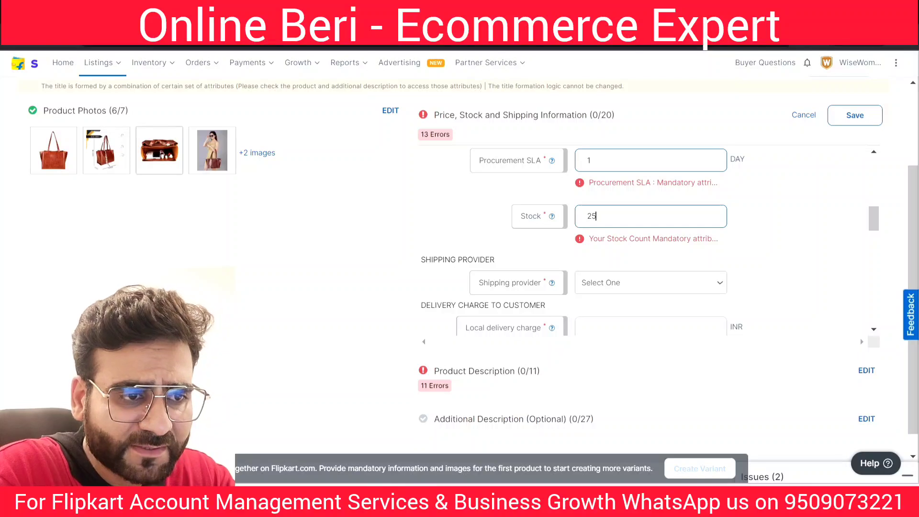
# Step: Replace the stock quantity with 10
pyautogui.moveTo(604, 217); pyautogui.dragTo(563, 220)
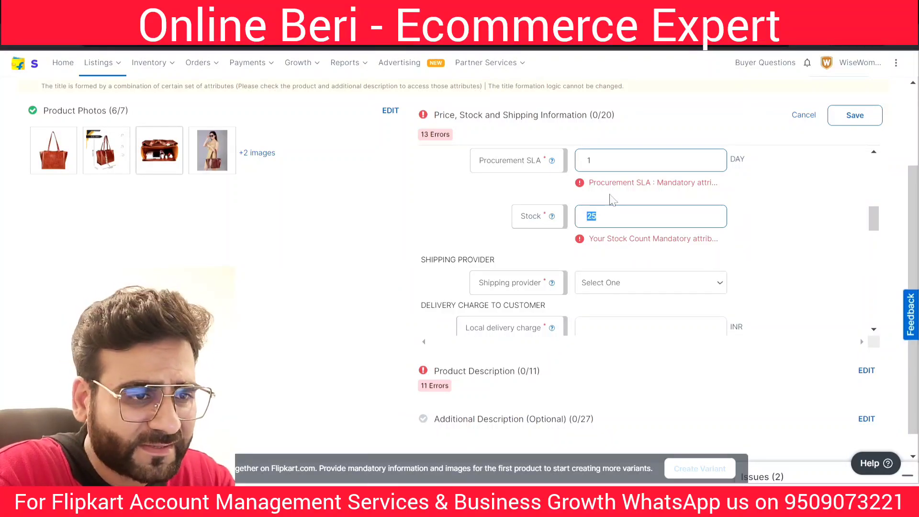
pyautogui.write('10')
pyautogui.press('BackSpace')
pyautogui.press('BackSpace')
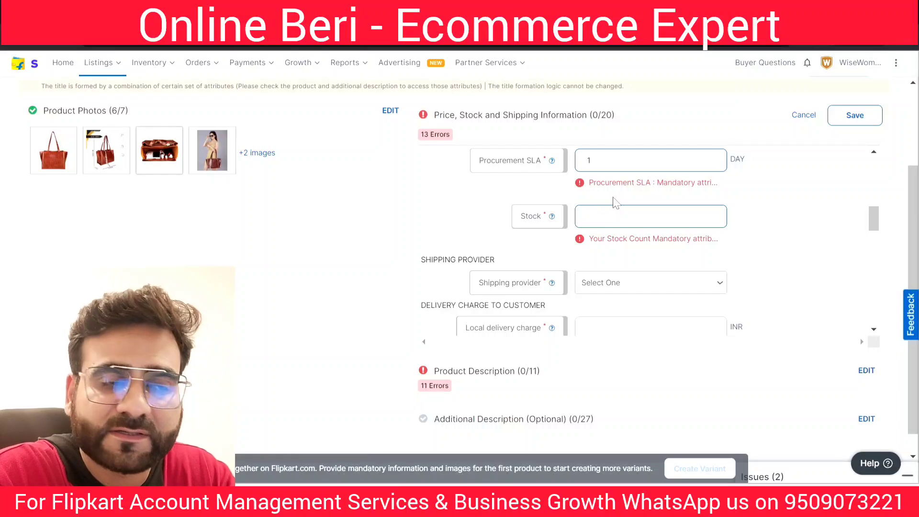
pyautogui.write('10')
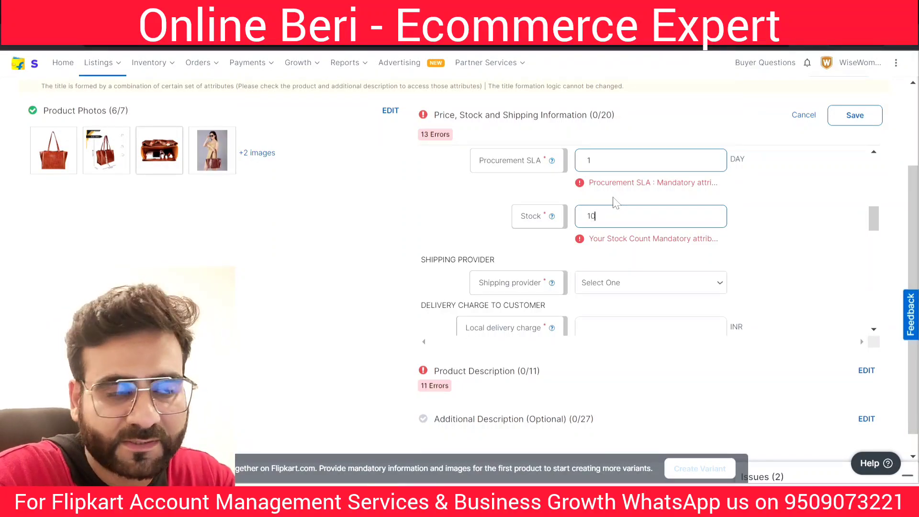
# Step: Change the stock quantity to 25 and choose Flipkart as the shipping provider
pyautogui.press('BackSpace')
pyautogui.press('BackSpace')
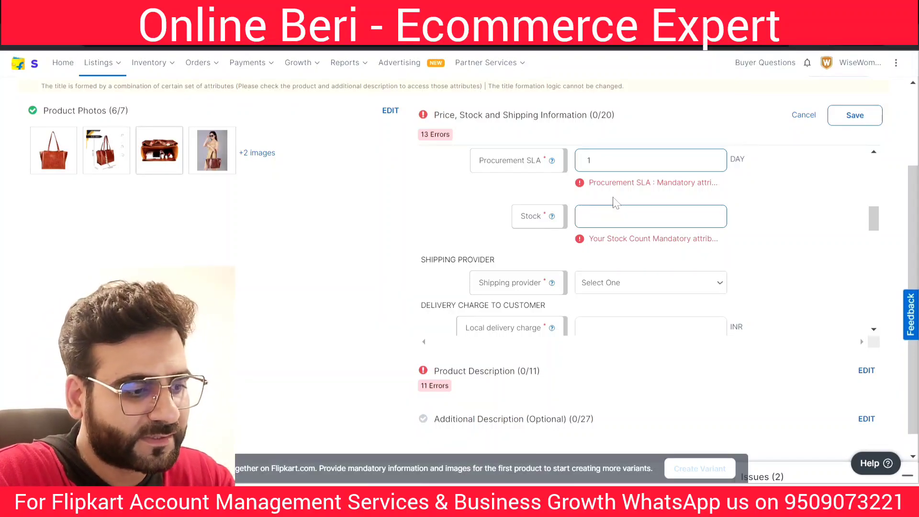
pyautogui.write('25')
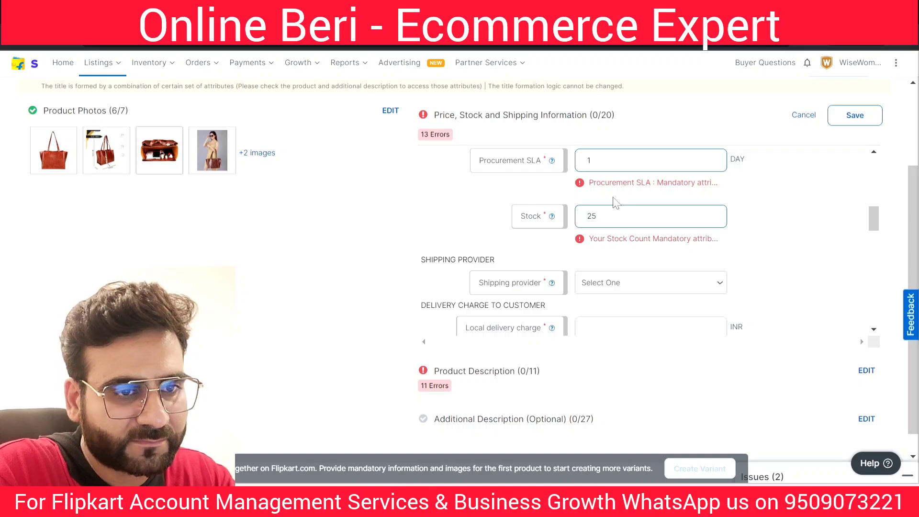
pyautogui.scroll(-1, 871, 235)
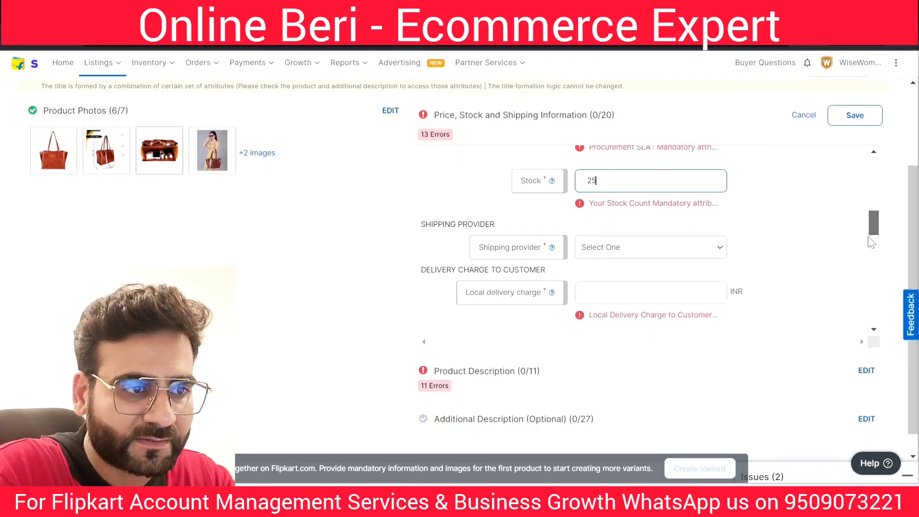
pyautogui.scroll(-2, 872, 242)
pyautogui.click(585, 174)
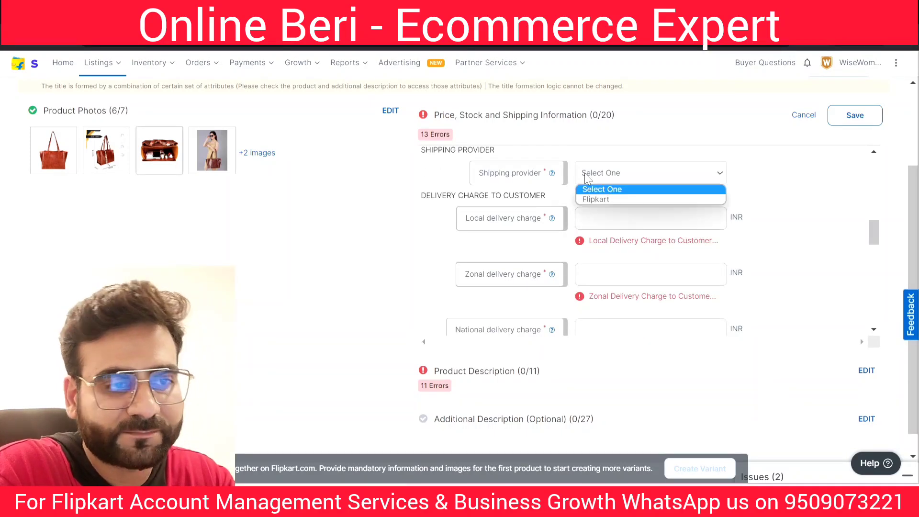
pyautogui.click(584, 200)
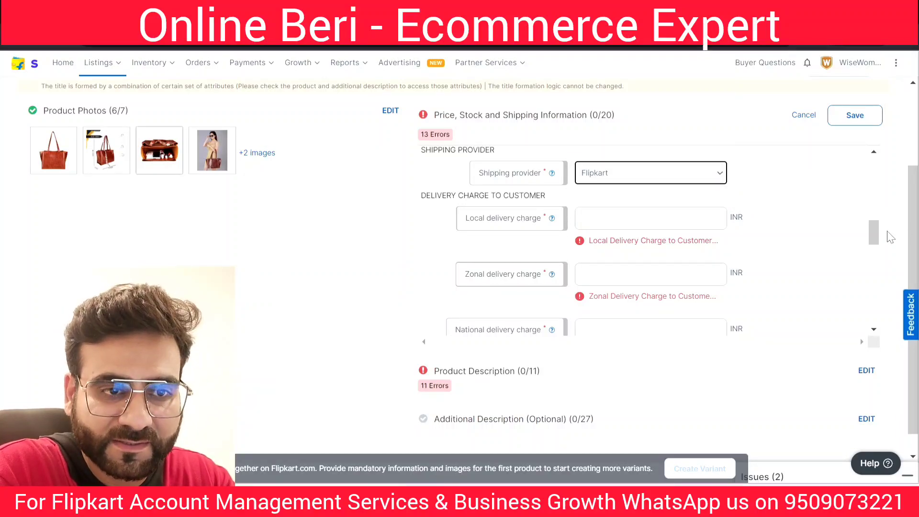
pyautogui.scroll(2, 870, 232)
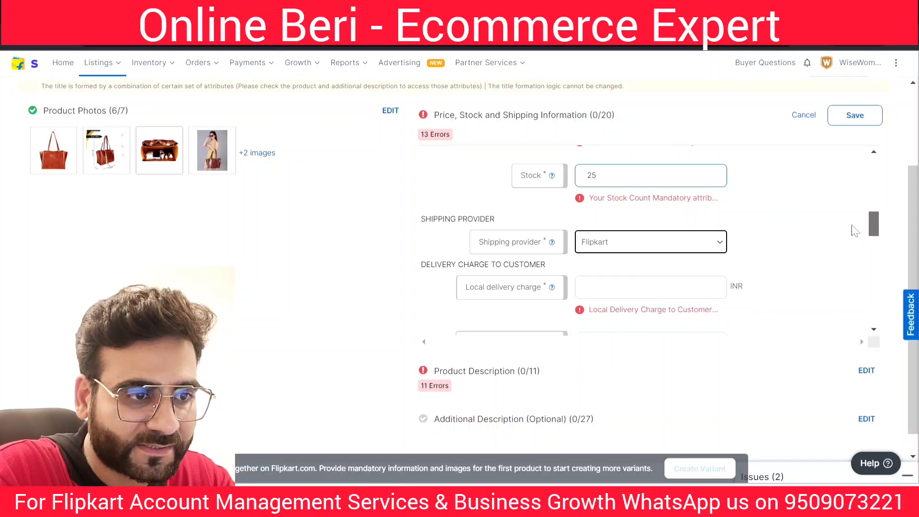
# Step: Try delivery charges to the customer of 20 INR local, 30 INR zonal and 50 INR national
pyautogui.scroll(-1, 852, 235)
pyautogui.click(588, 236)
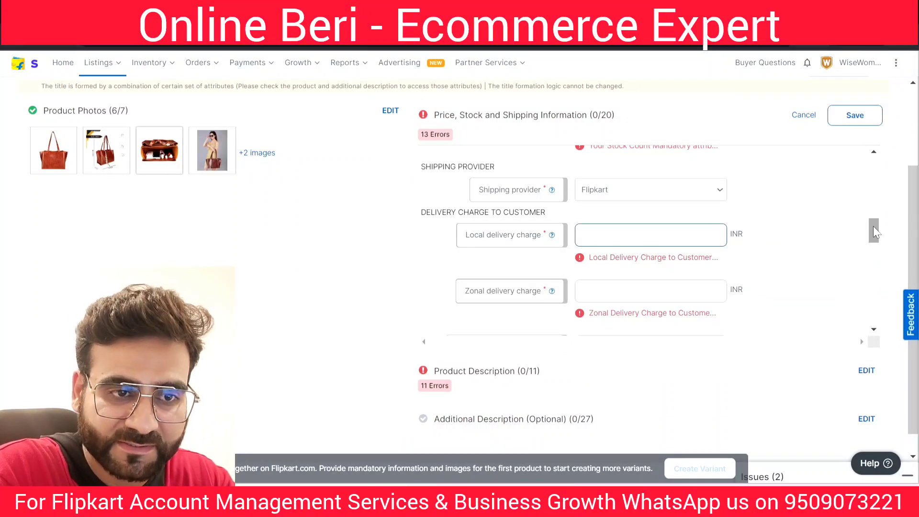
pyautogui.moveTo(873, 226)
pyautogui.mouseDown()
pyautogui.moveTo(870, 234)
pyautogui.moveTo(872, 215)
pyautogui.moveTo(872, 231)
pyautogui.mouseUp()
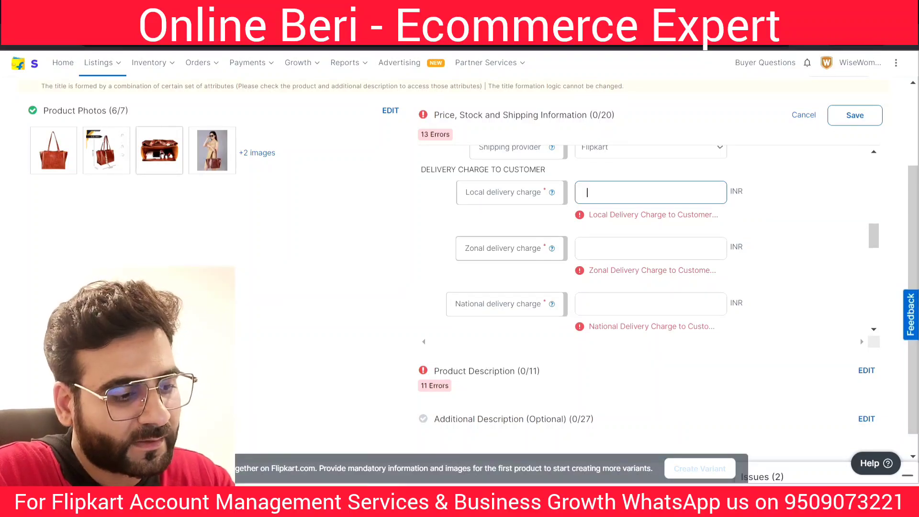
pyautogui.write('20')
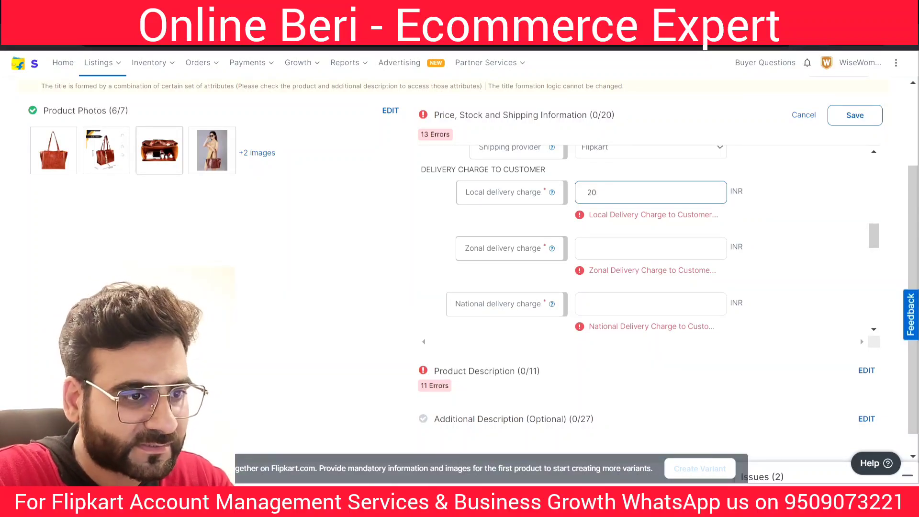
pyautogui.click(651, 248)
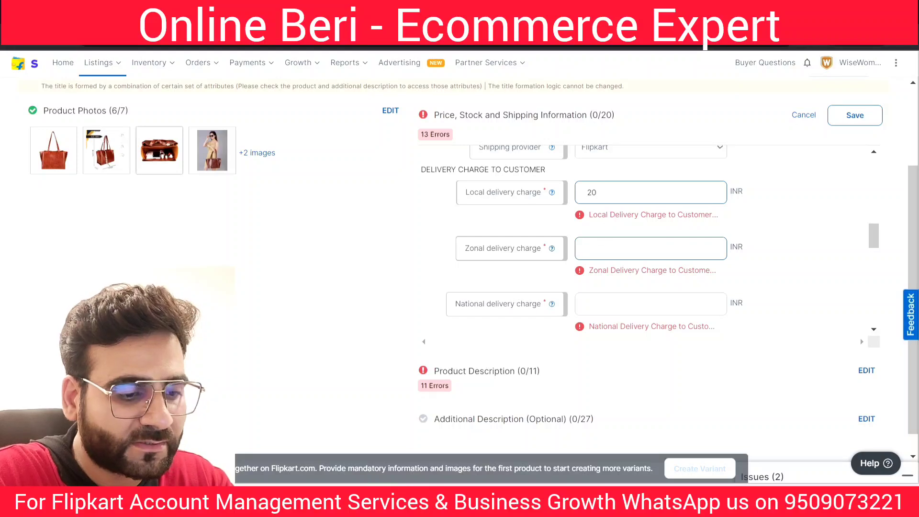
pyautogui.write('30')
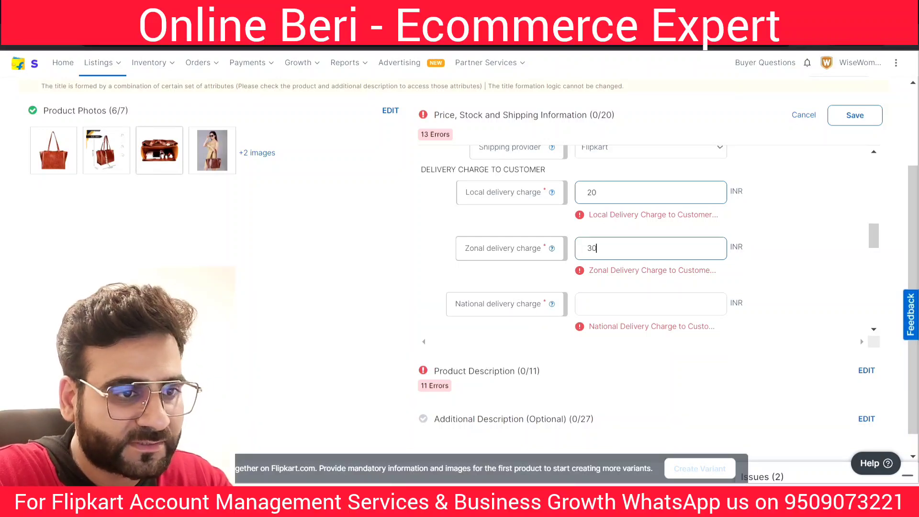
pyautogui.click(651, 304)
pyautogui.write('50')
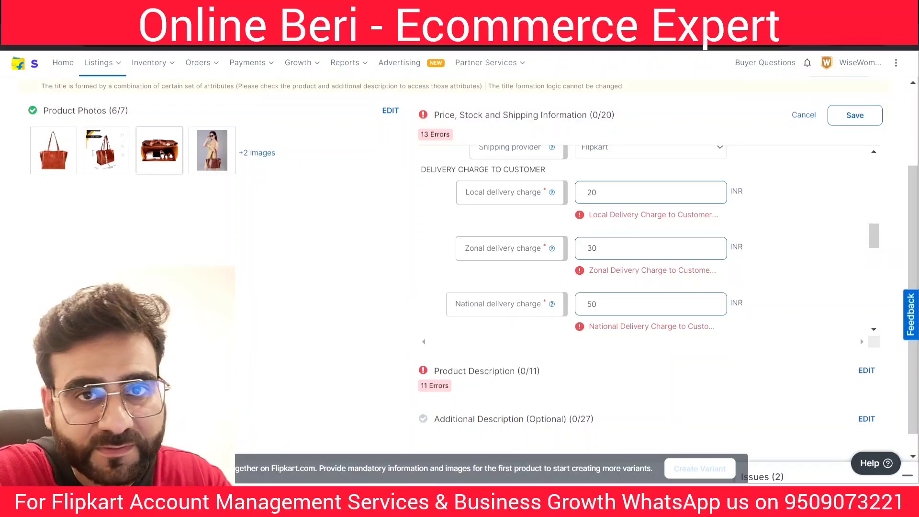
# Step: Set the local, zonal and national delivery charges to 0 INR each
pyautogui.doubleClick(622, 193)
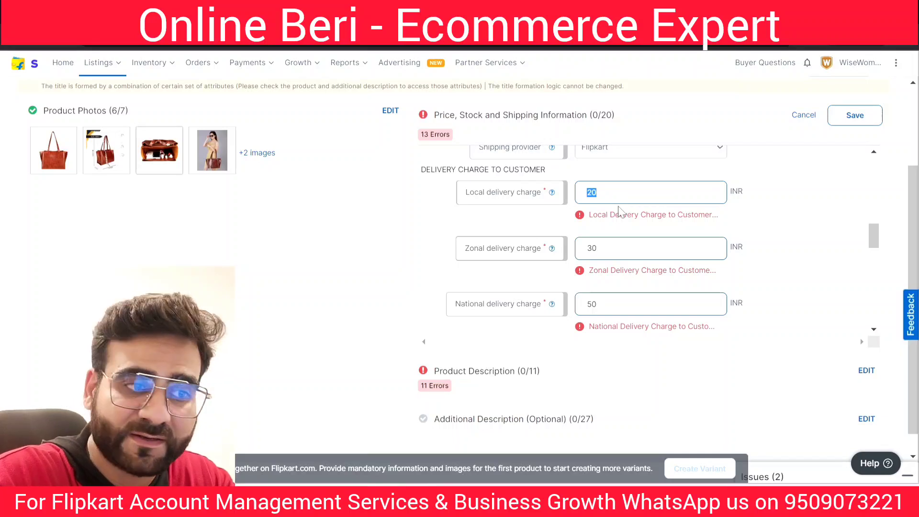
pyautogui.press('BackSpace')
pyautogui.write('0')
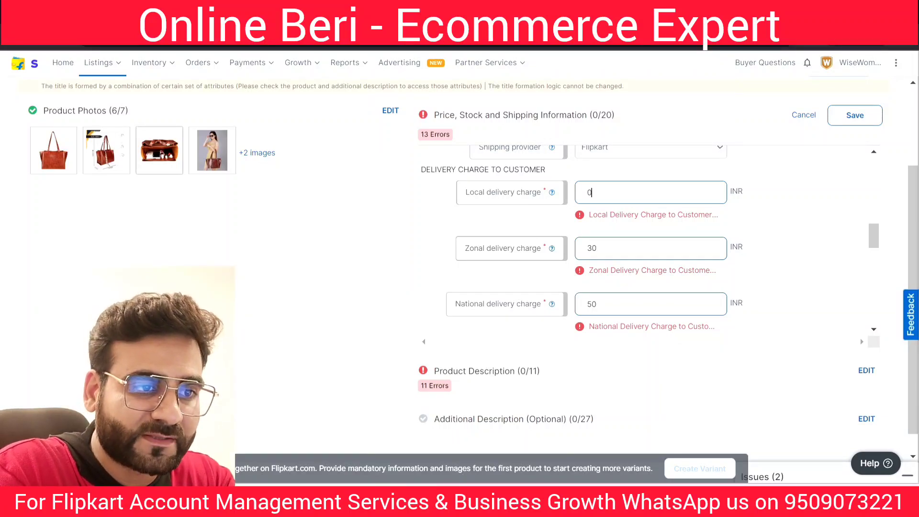
pyautogui.click(621, 258)
pyautogui.press('BackSpace')
pyautogui.press('BackSpace')
pyautogui.write('0')
pyautogui.click(623, 304)
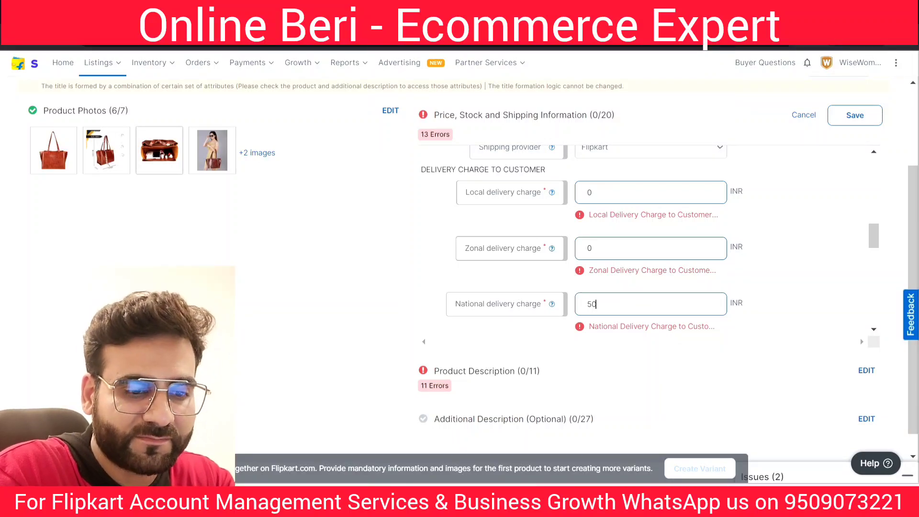
pyautogui.press('BackSpace')
pyautogui.press('BackSpace')
pyautogui.write('0')
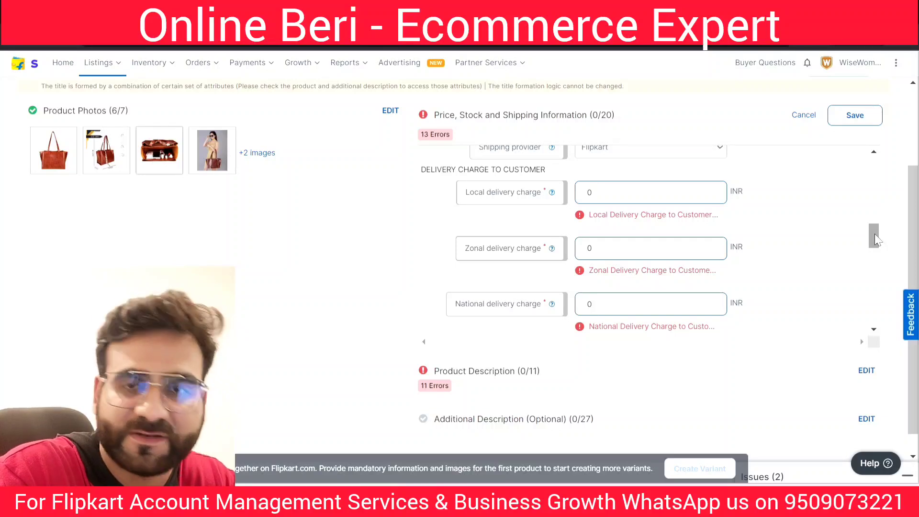
pyautogui.moveTo(599, 201); pyautogui.dragTo(573, 210)
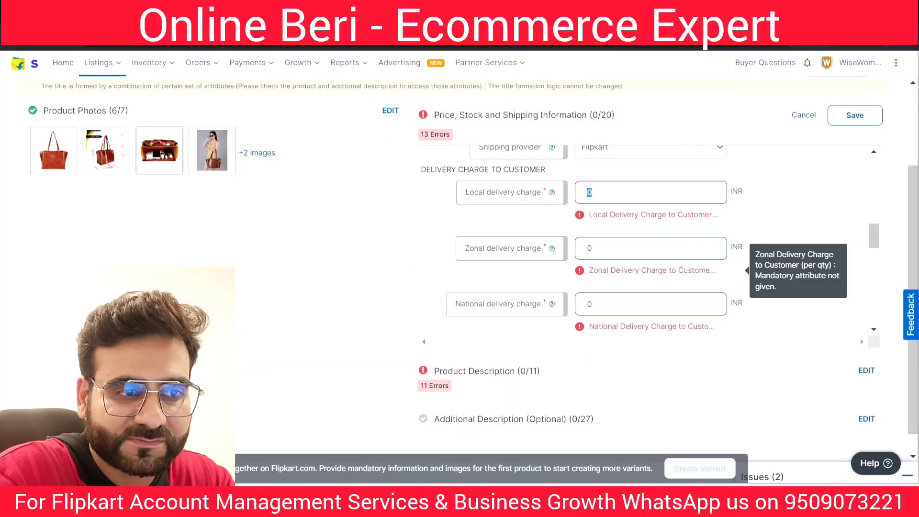
pyautogui.press('Tab')
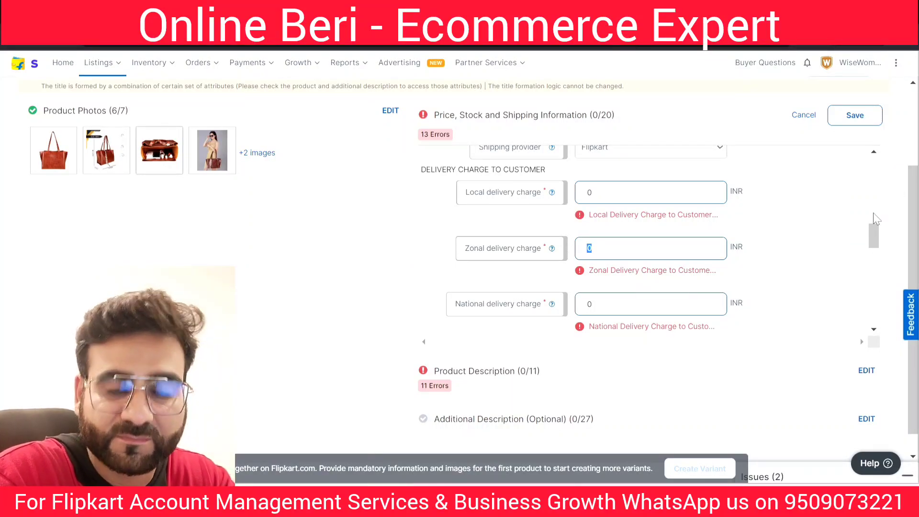
# Step: Enter 0.4 kg as the package weight in the package details
pyautogui.moveTo(872, 228); pyautogui.dragTo(871, 194)
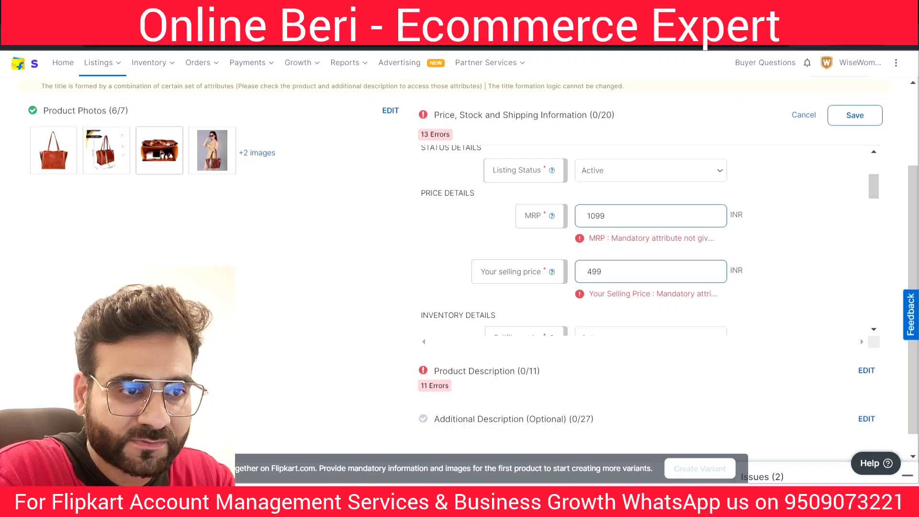
pyautogui.moveTo(872, 186); pyautogui.dragTo(872, 232)
pyautogui.scroll(-1, 854, 242)
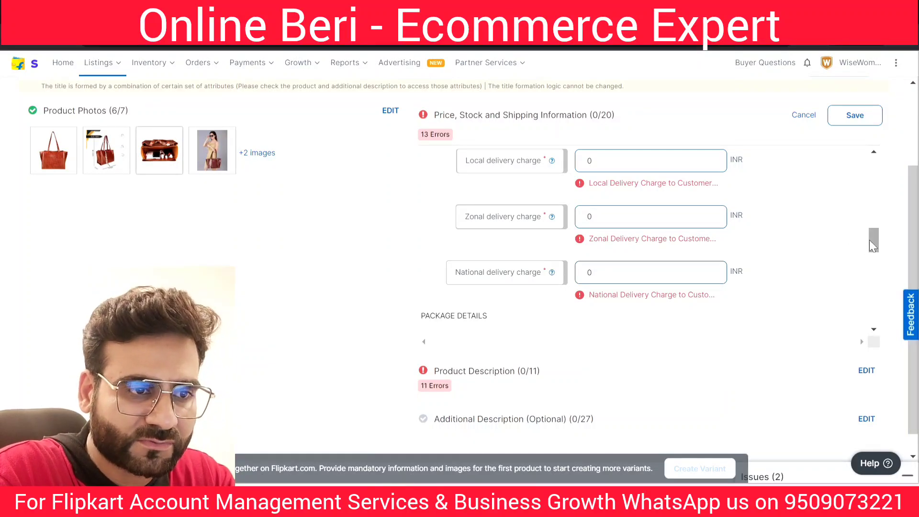
pyautogui.moveTo(869, 240); pyautogui.dragTo(849, 267)
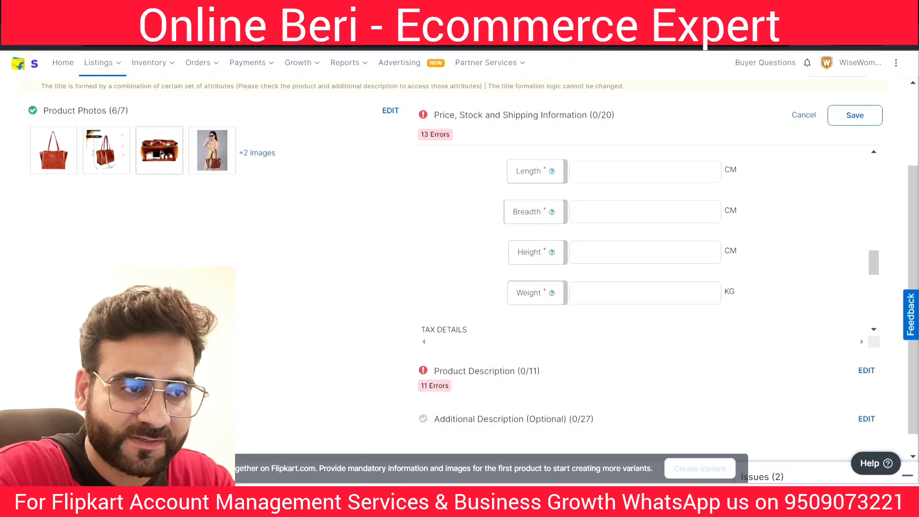
pyautogui.click(572, 249)
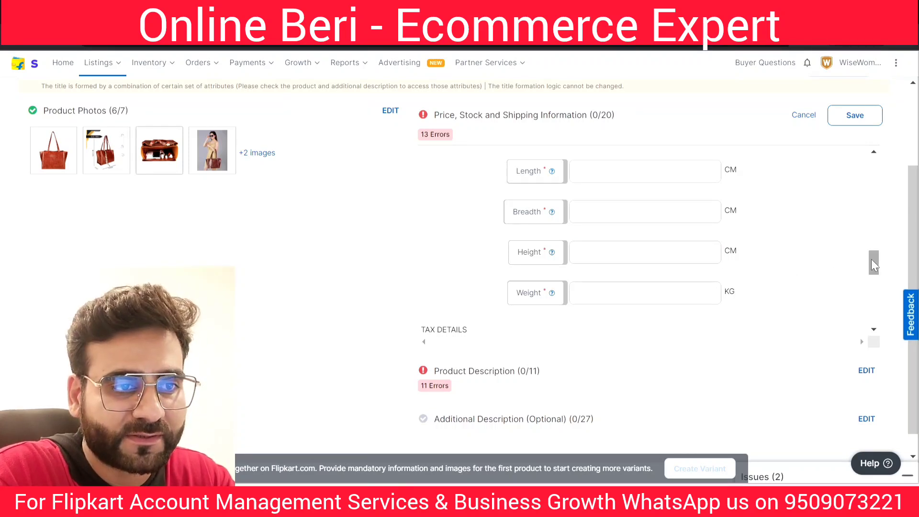
pyautogui.moveTo(872, 260); pyautogui.dragTo(833, 263)
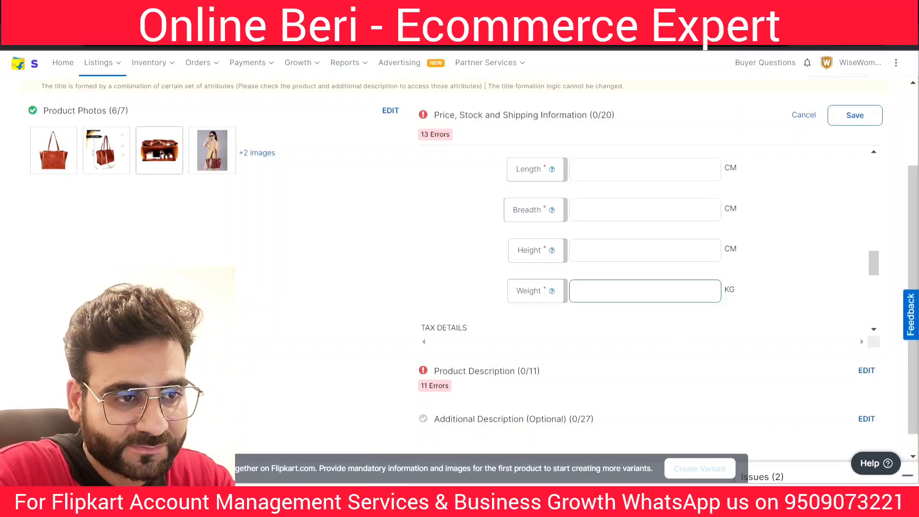
pyautogui.click(598, 291)
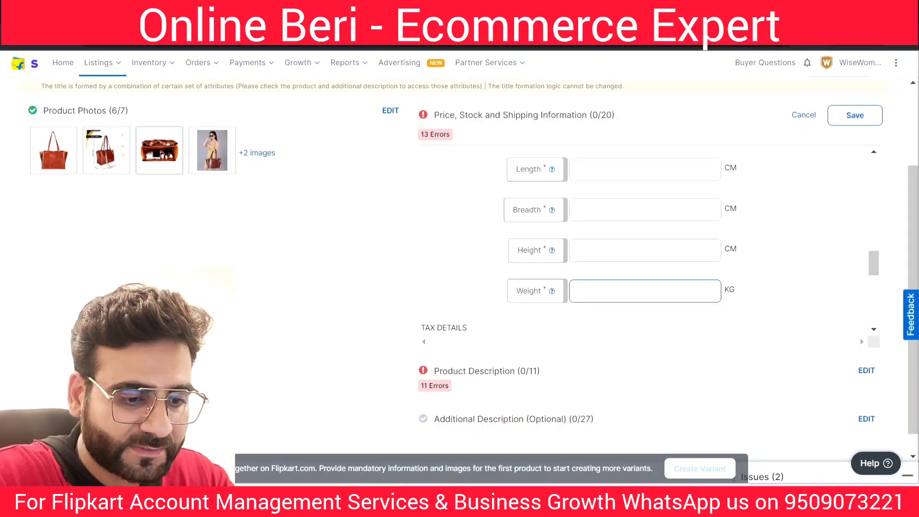
pyautogui.write('0')
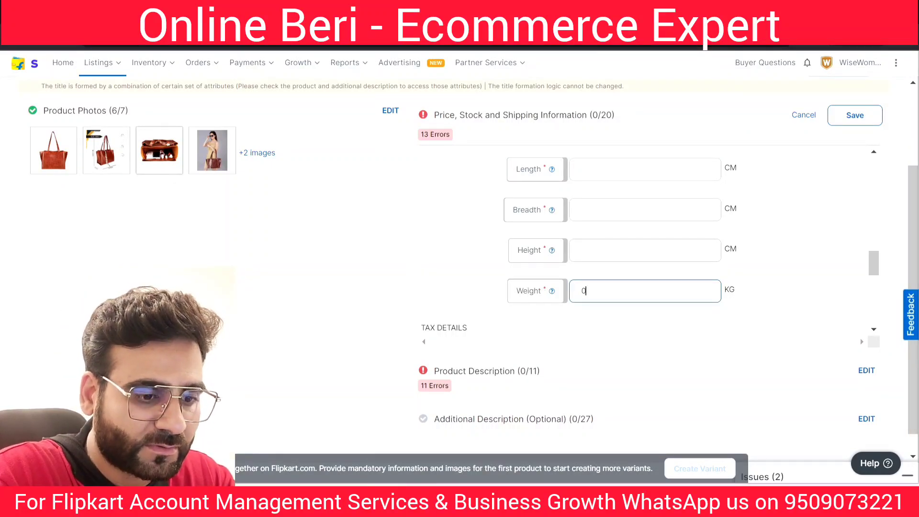
pyautogui.write('.4')
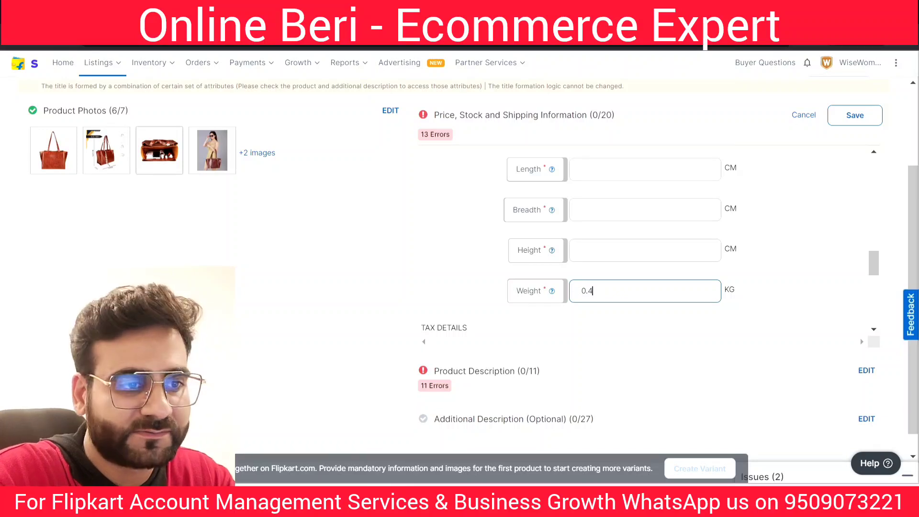
pyautogui.moveTo(728, 294); pyautogui.dragTo(736, 295)
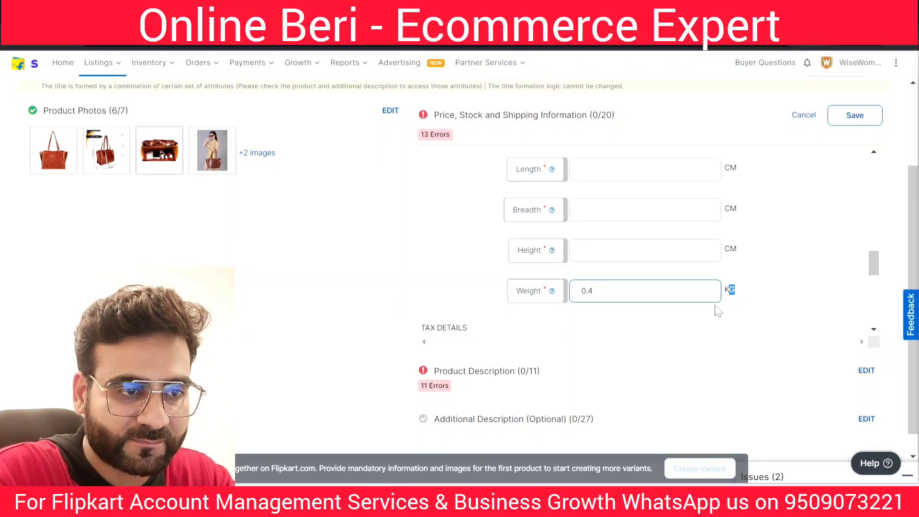
pyautogui.click(590, 281)
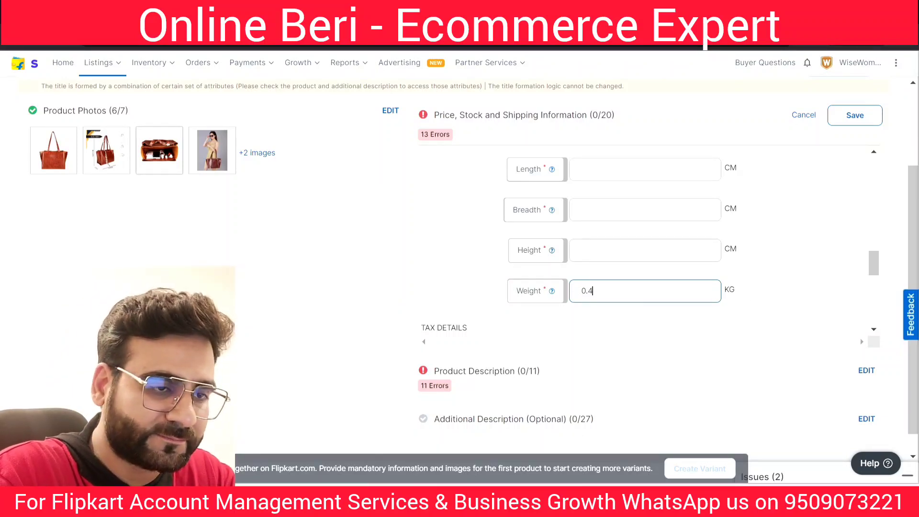
# Step: Set the package dimensions to 30 cm length, 20 cm breadth and 10 cm height
pyautogui.hotkey('shift', 'Tab')
pyautogui.hotkey('shift', 'Tab')
pyautogui.hotkey('shift', 'Tab')
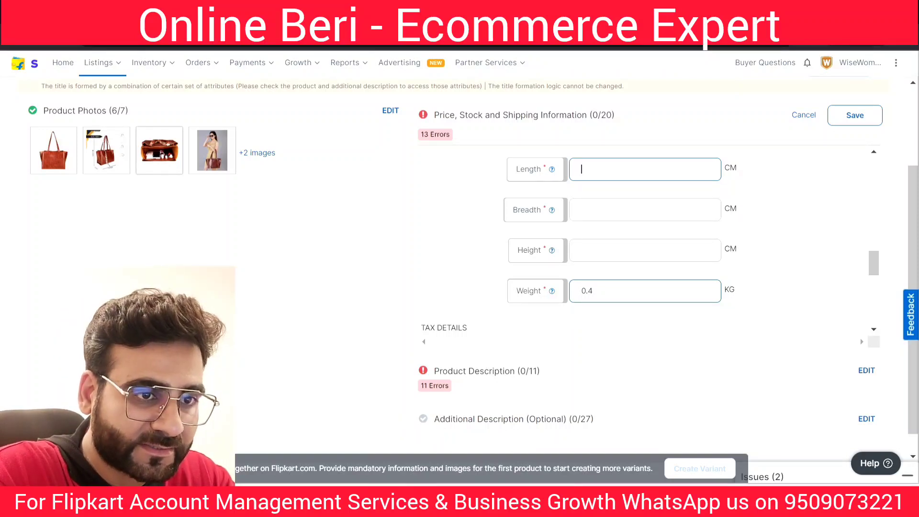
pyautogui.moveTo(723, 172); pyautogui.dragTo(741, 173)
pyautogui.click(645, 169)
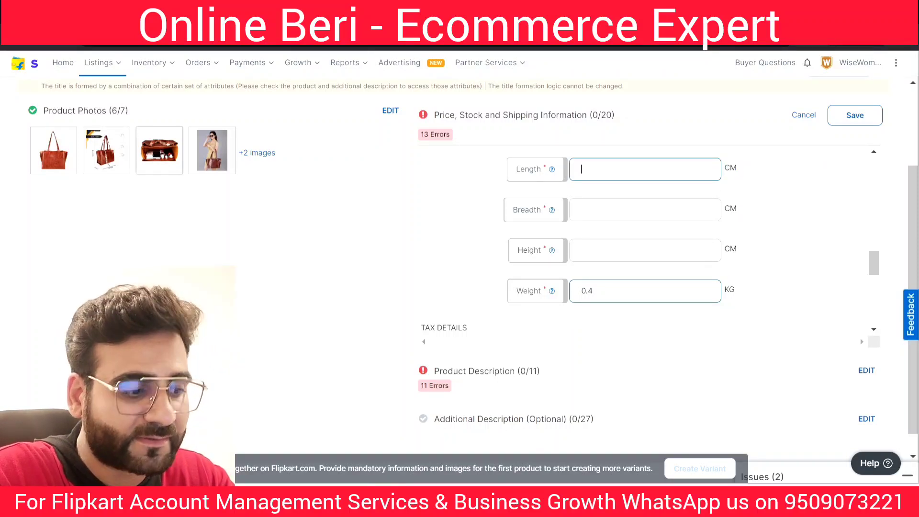
pyautogui.write('30')
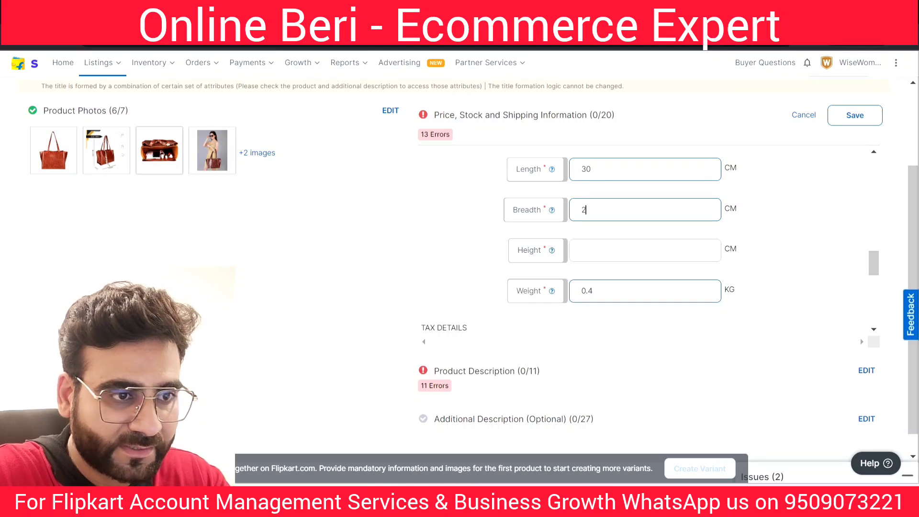
pyautogui.write('0')
pyautogui.click(645, 250)
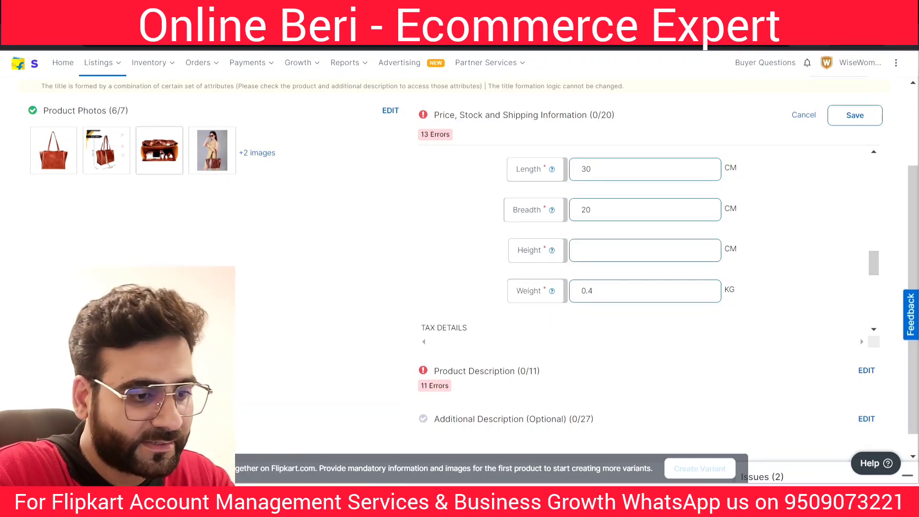
pyautogui.write('10')
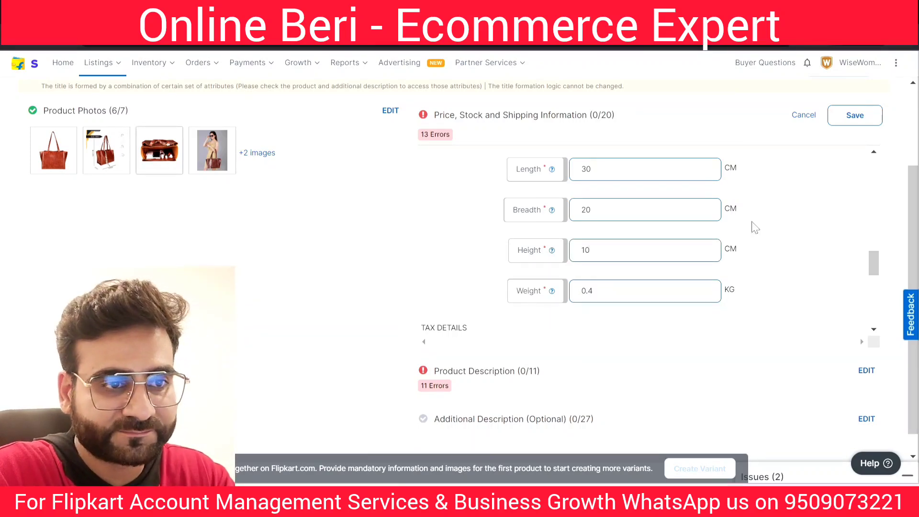
pyautogui.scroll(3, 871, 267)
pyautogui.scroll(-5, 876, 258)
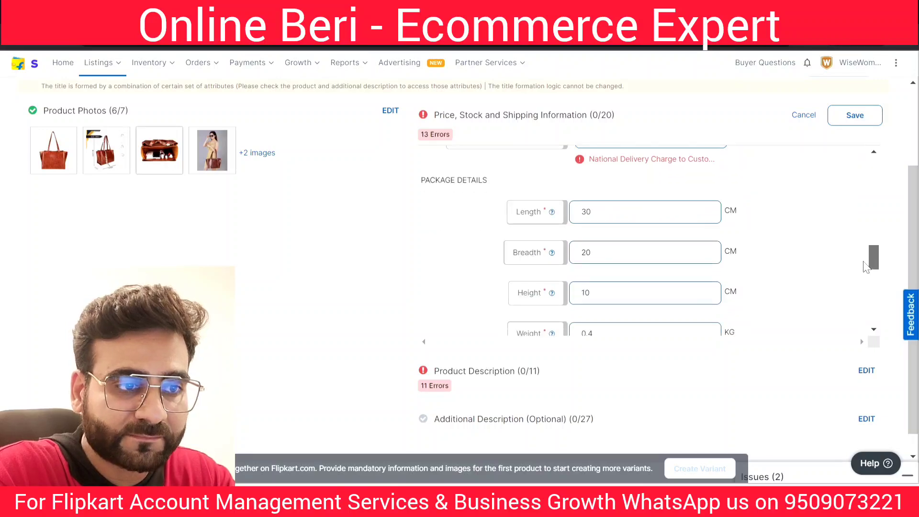
pyautogui.scroll(2, 857, 266)
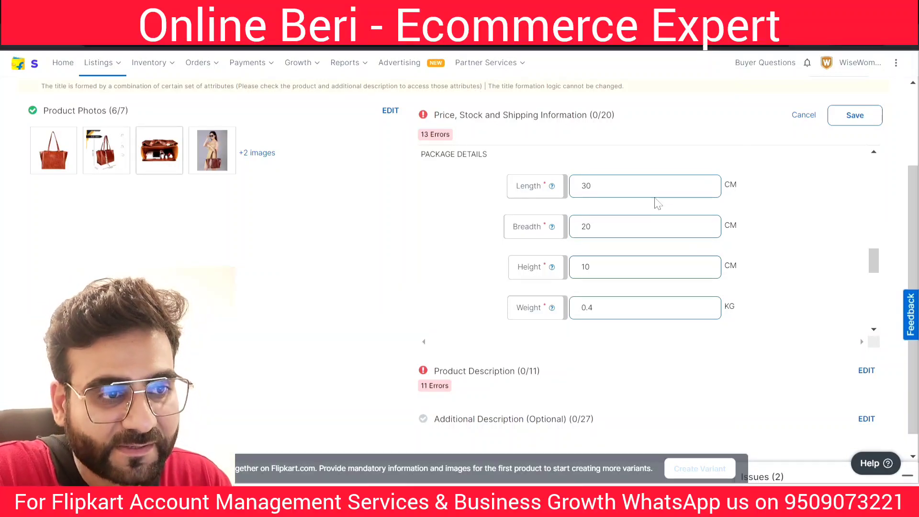
# Step: Review the weight, length, breadth and height entered in the package details
pyautogui.doubleClick(586, 308)
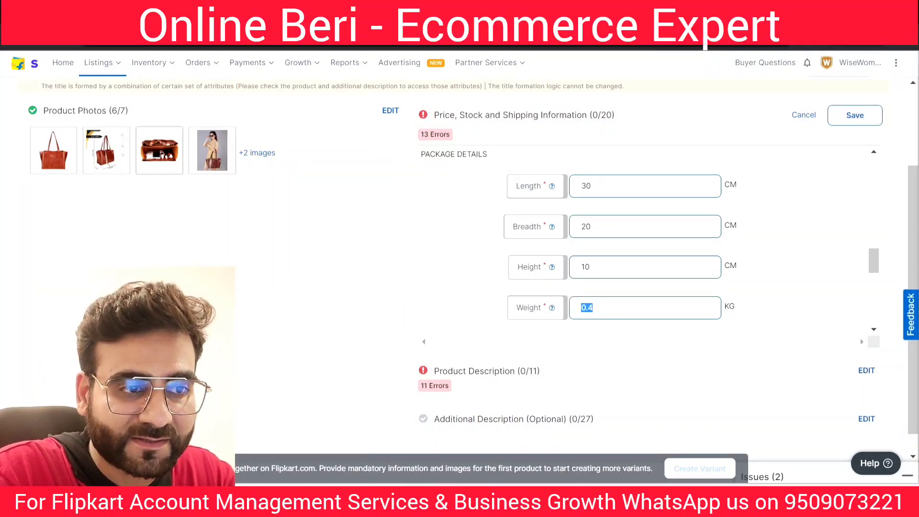
pyautogui.click(592, 186)
pyautogui.doubleClick(587, 187)
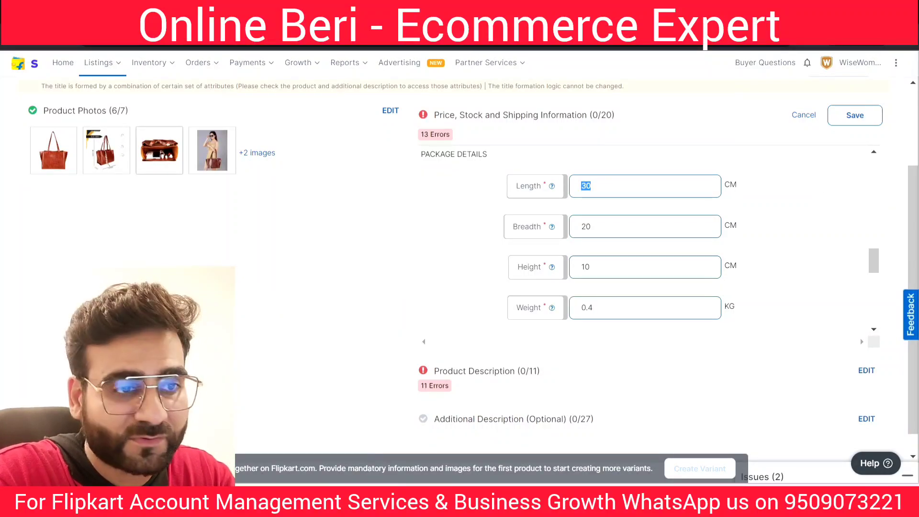
pyautogui.click(592, 187)
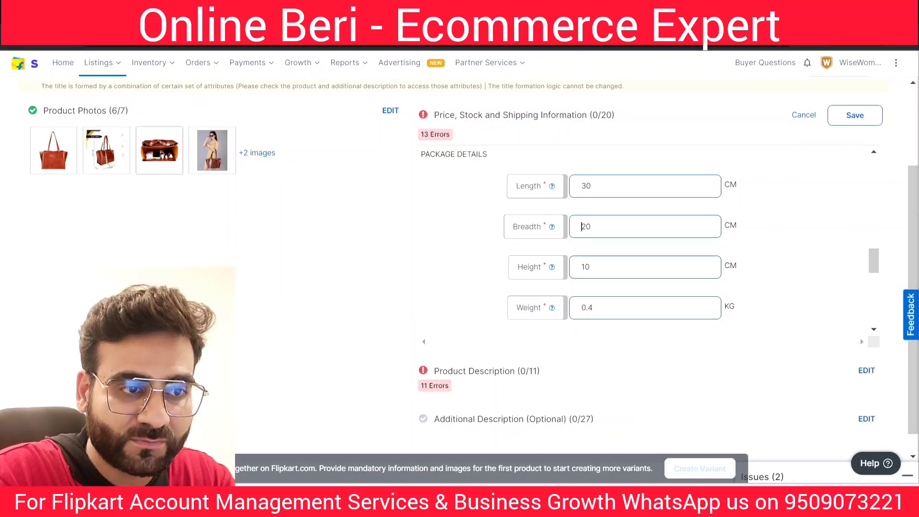
pyautogui.moveTo(582, 227); pyautogui.dragTo(594, 227)
pyautogui.click(594, 227)
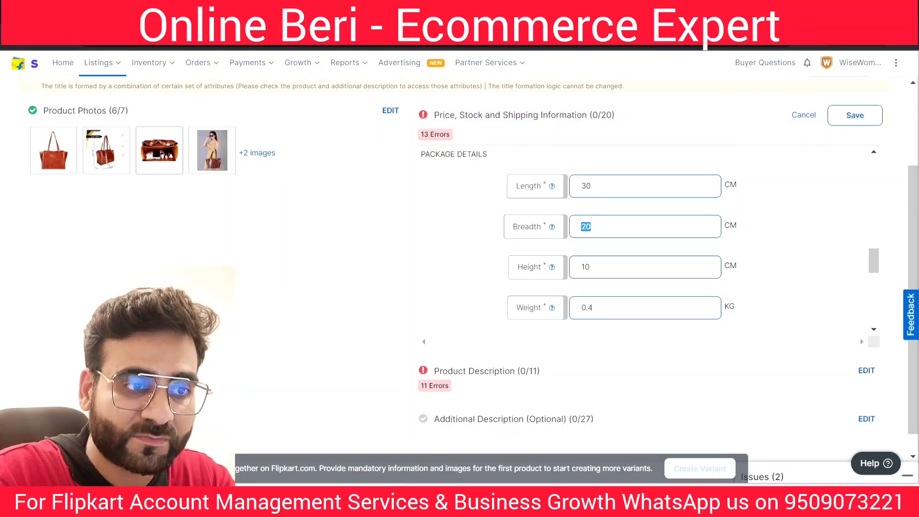
pyautogui.click(594, 227)
pyautogui.moveTo(594, 267); pyautogui.dragTo(542, 273)
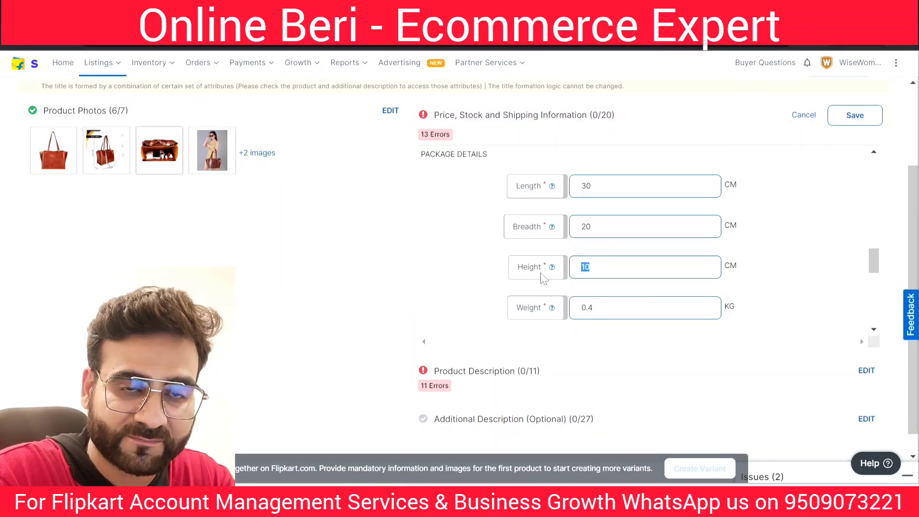
pyautogui.click(593, 267)
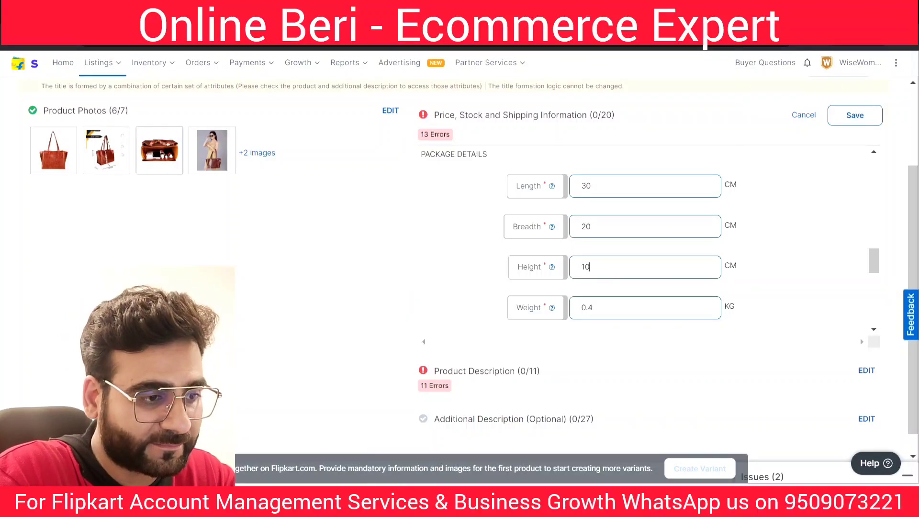
# Step: Switch to Calculator and multiply the package's length, breadth and height as 30 × 20 × 10
pyautogui.press('super')
pyautogui.write('CAL')
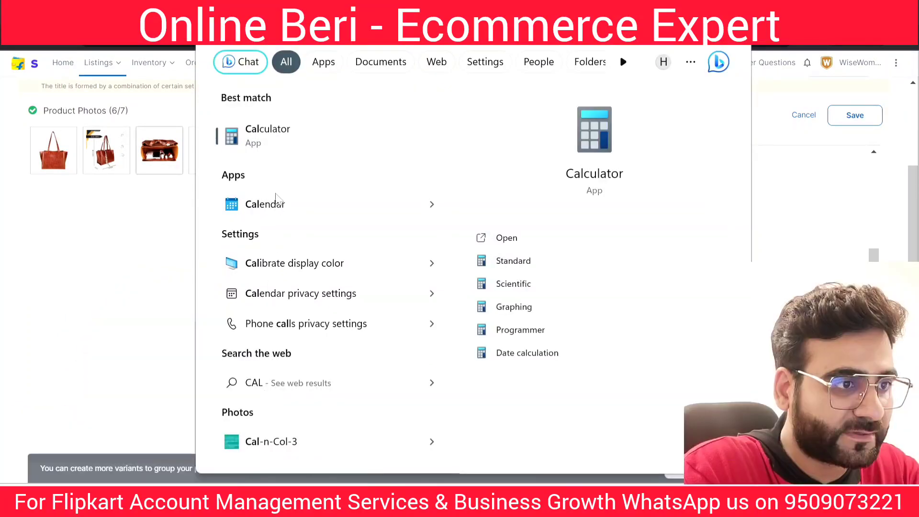
pyautogui.press('Return')
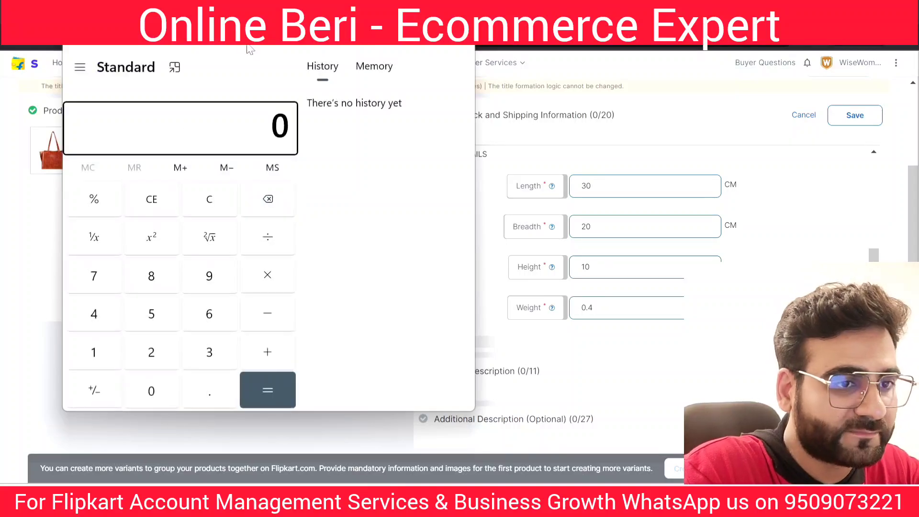
pyautogui.moveTo(271, 58); pyautogui.dragTo(260, 55)
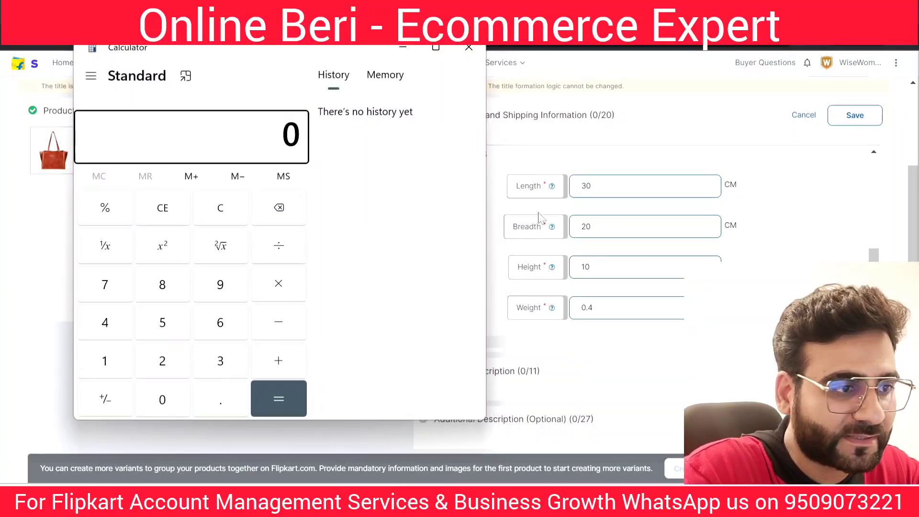
pyautogui.click(241, 368)
pyautogui.write('0')
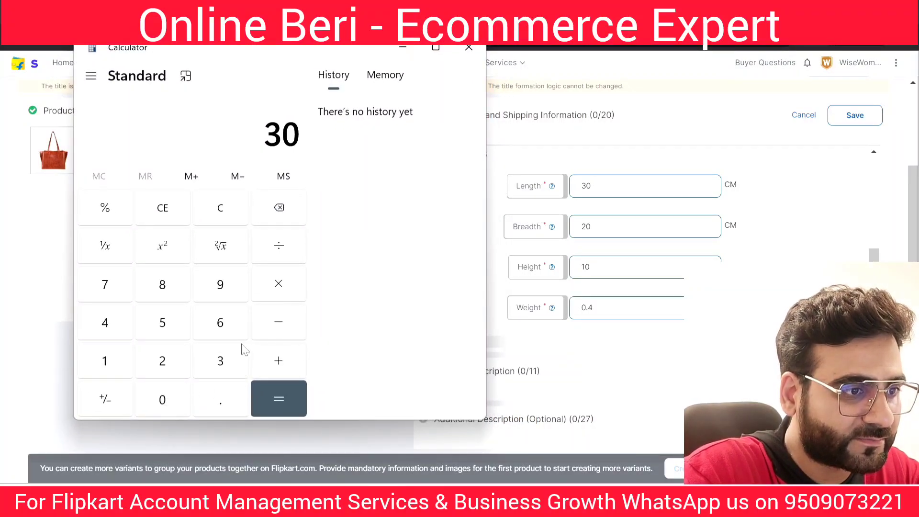
pyautogui.click(298, 291)
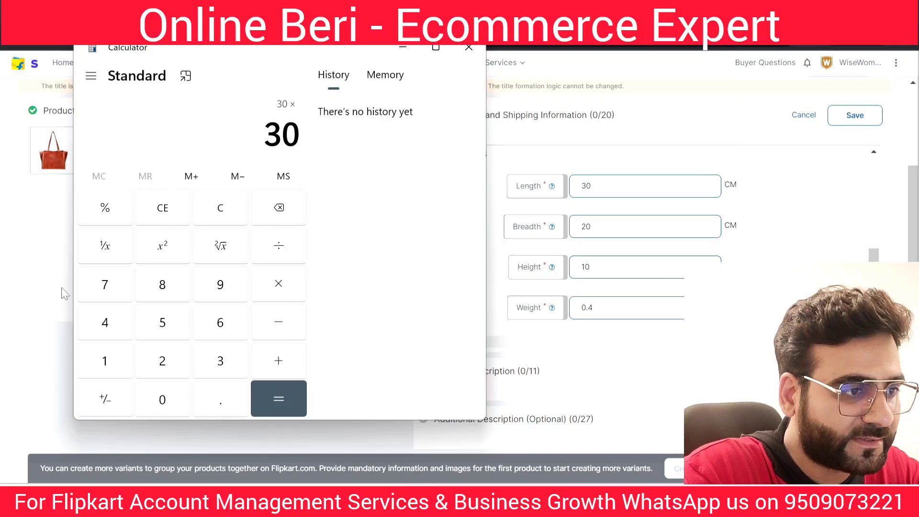
pyautogui.click(180, 375)
pyautogui.write('0')
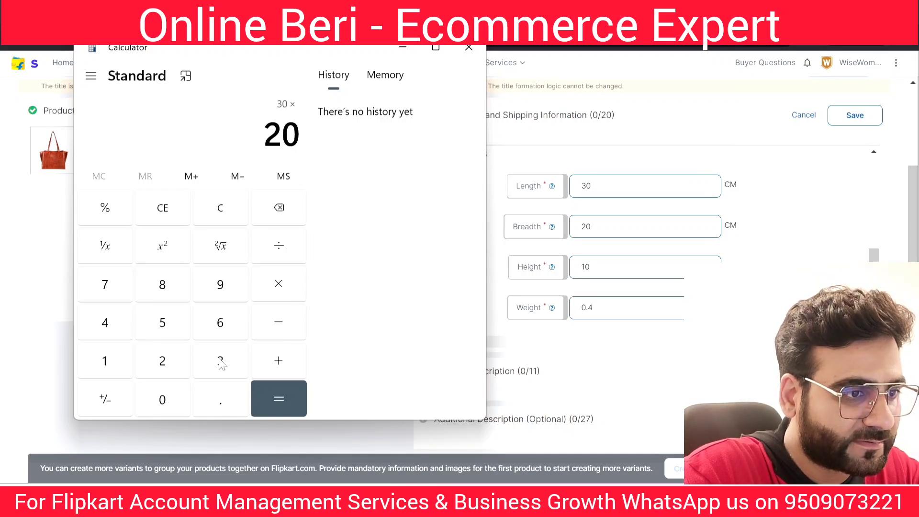
pyautogui.click(288, 286)
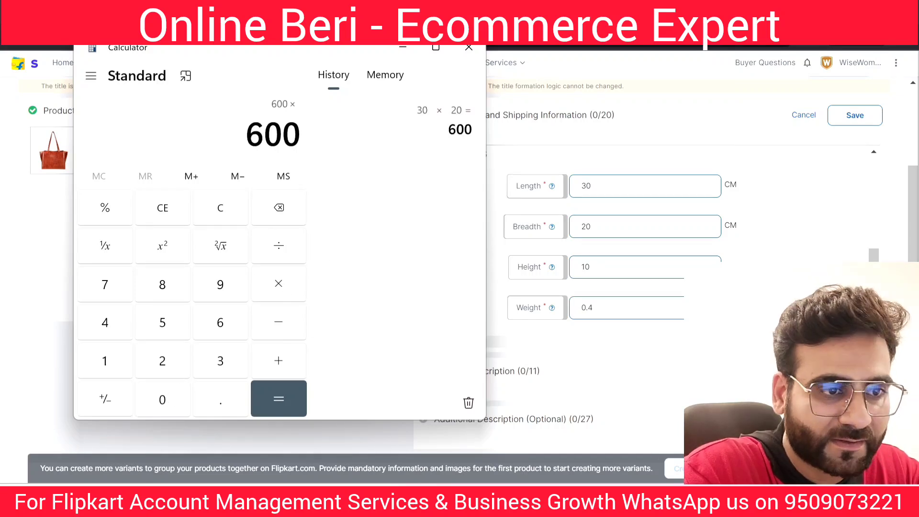
pyautogui.click(105, 362)
pyautogui.click(159, 413)
pyautogui.click(286, 404)
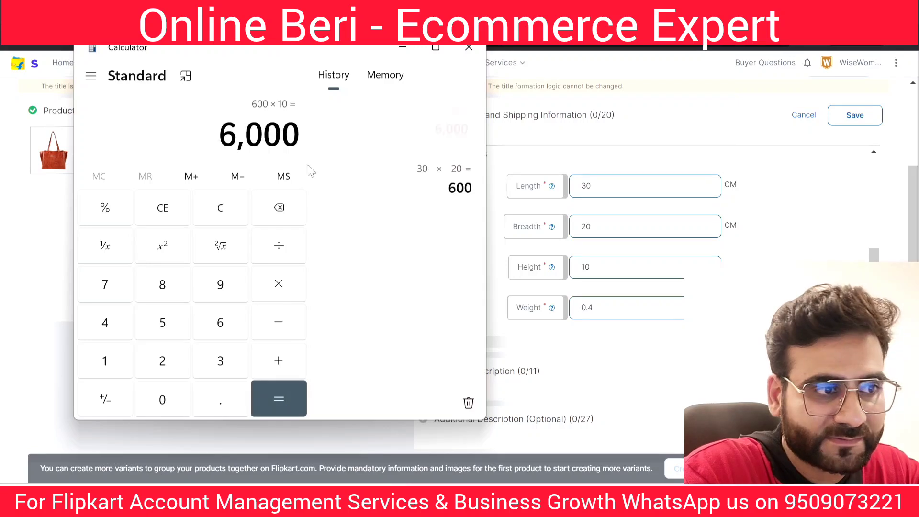
# Step: Divide the calculated package volume by 5000 to get its volumetric weight
pyautogui.click(280, 247)
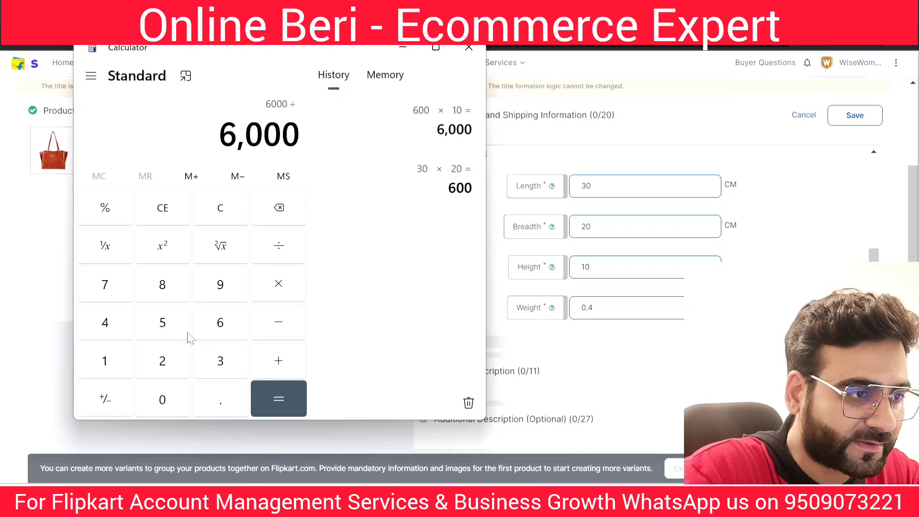
pyautogui.click(171, 321)
pyautogui.click(164, 395)
pyautogui.click(164, 389)
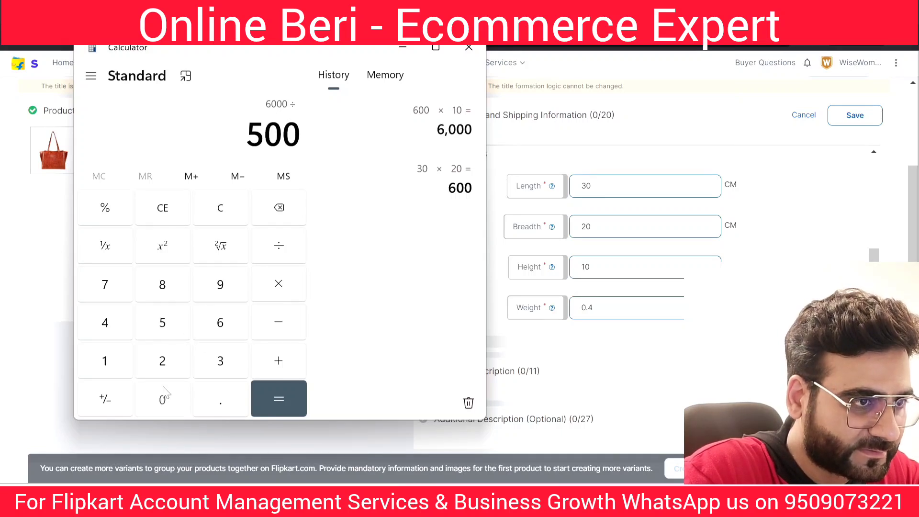
pyautogui.click(163, 388)
pyautogui.click(278, 404)
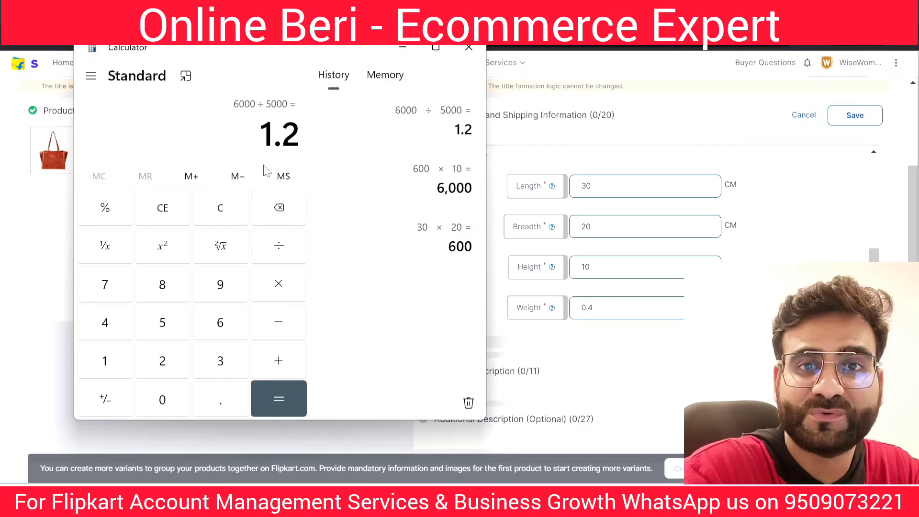
# Step: Compare the package weight entered in the listing with the calculated volumetric weight and close Calculator
pyautogui.moveTo(301, 48); pyautogui.dragTo(251, 30)
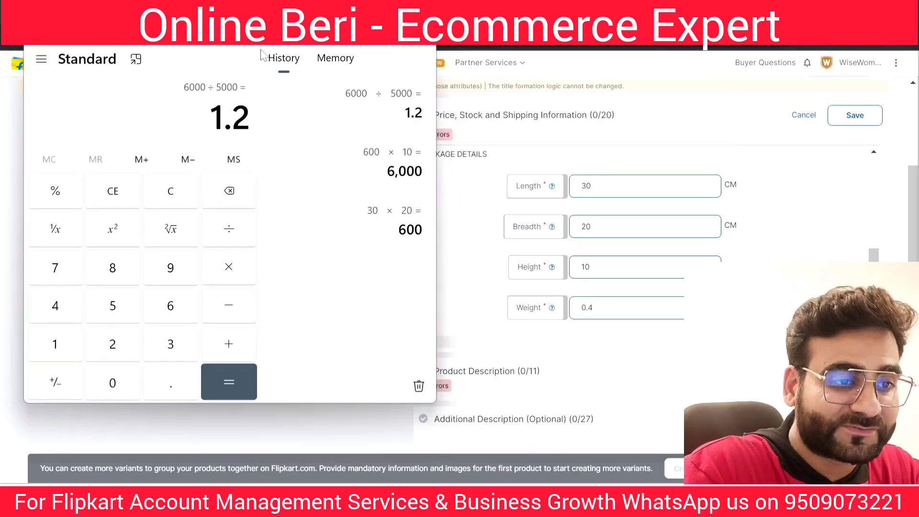
pyautogui.click(604, 308)
pyautogui.moveTo(594, 309); pyautogui.dragTo(586, 308)
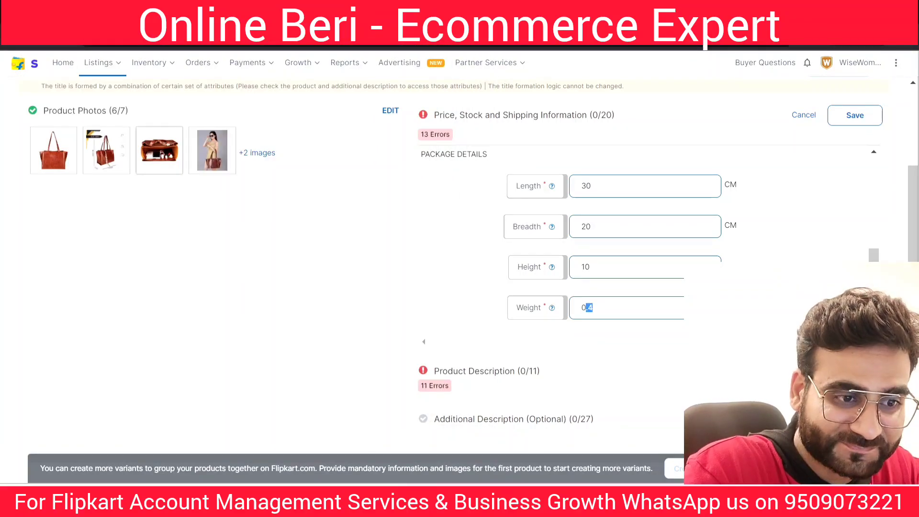
pyautogui.click(666, 503)
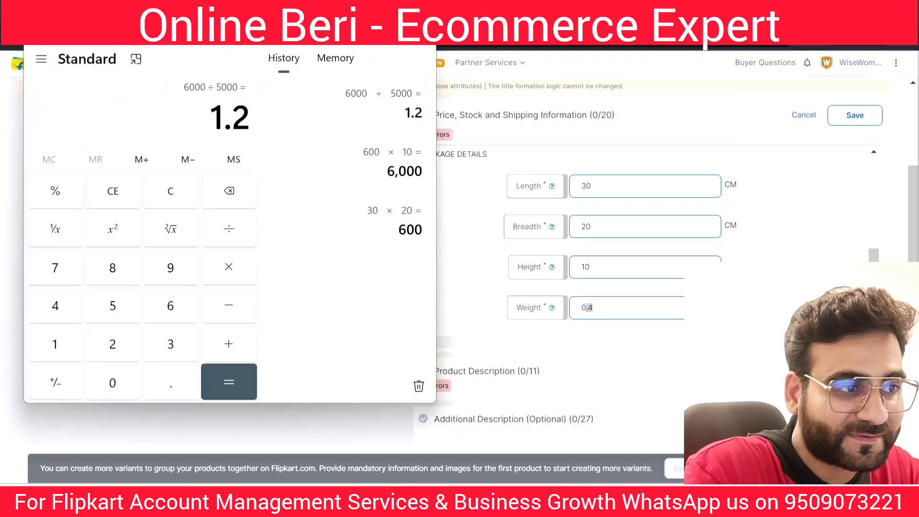
pyautogui.moveTo(211, 118); pyautogui.dragTo(250, 118)
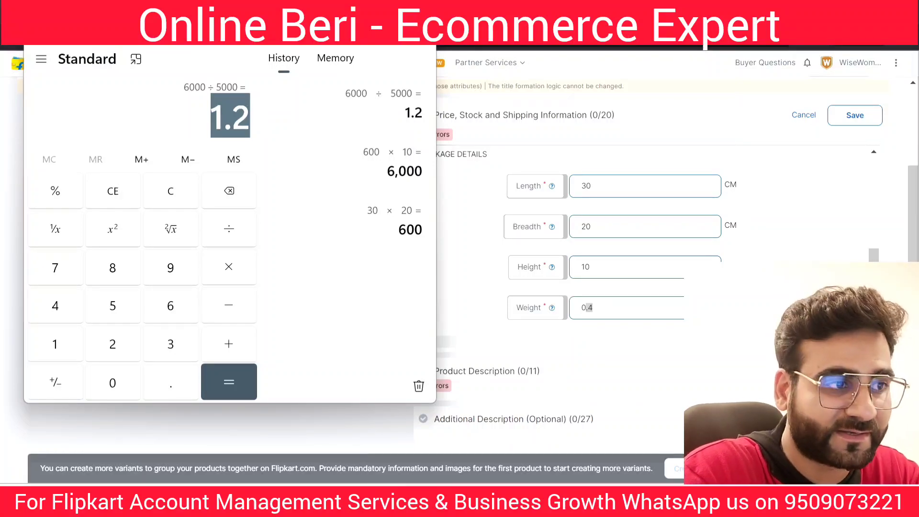
pyautogui.click(229, 118)
pyautogui.moveTo(210, 120); pyautogui.dragTo(256, 118)
pyautogui.click(239, 118)
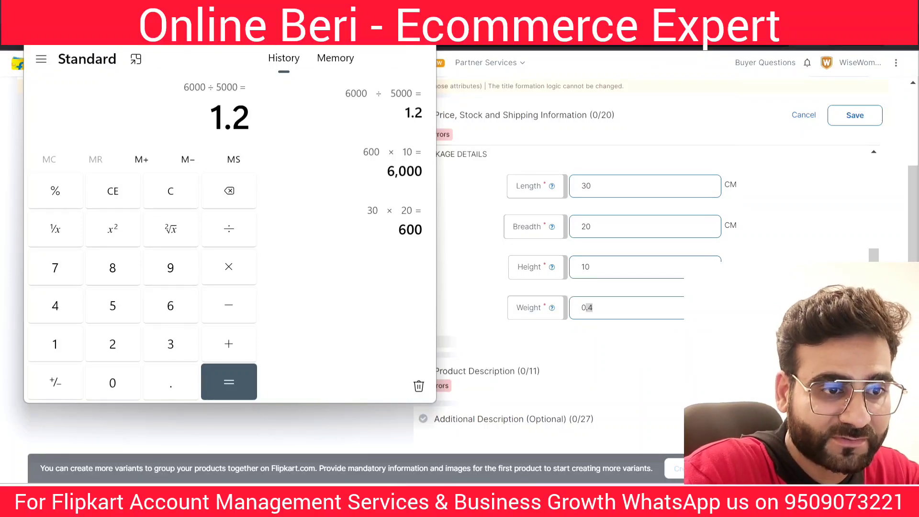
pyautogui.hotkey('alt', 'Tab')
pyautogui.hotkey('alt', 'Tab')
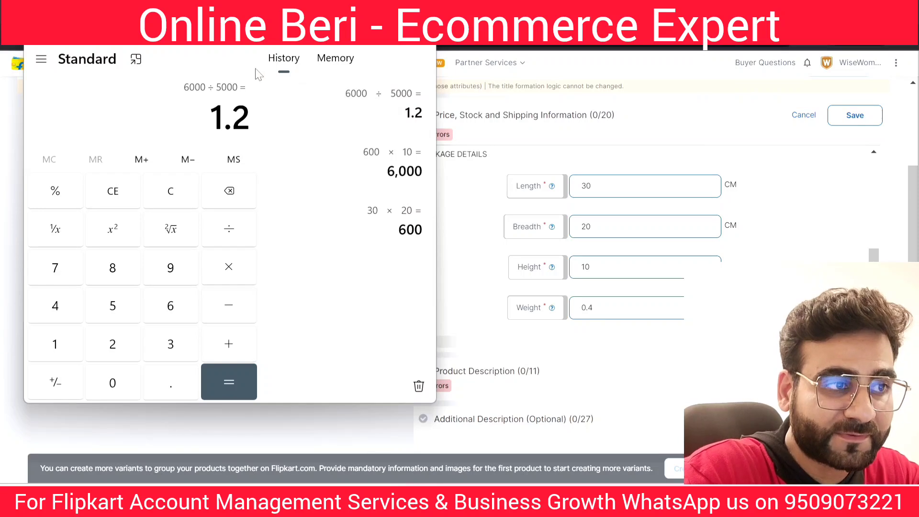
pyautogui.moveTo(253, 38); pyautogui.dragTo(268, 30)
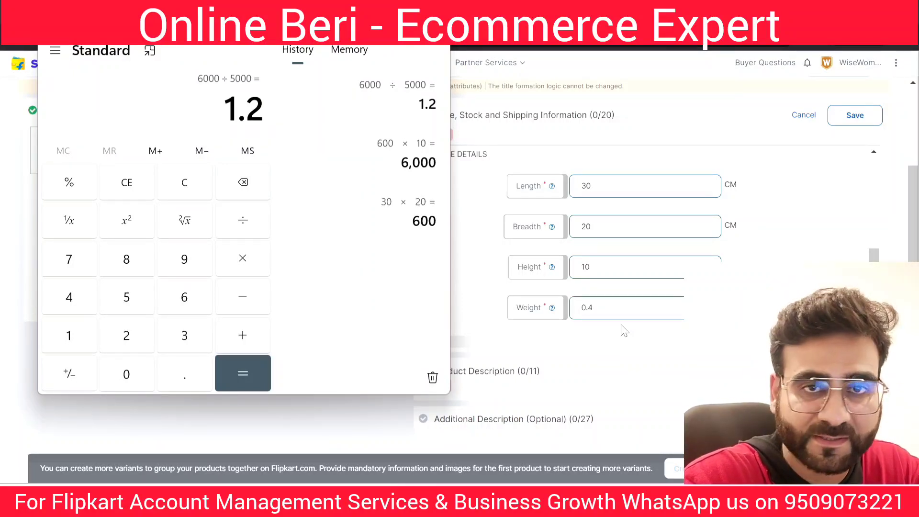
pyautogui.click(435, 25)
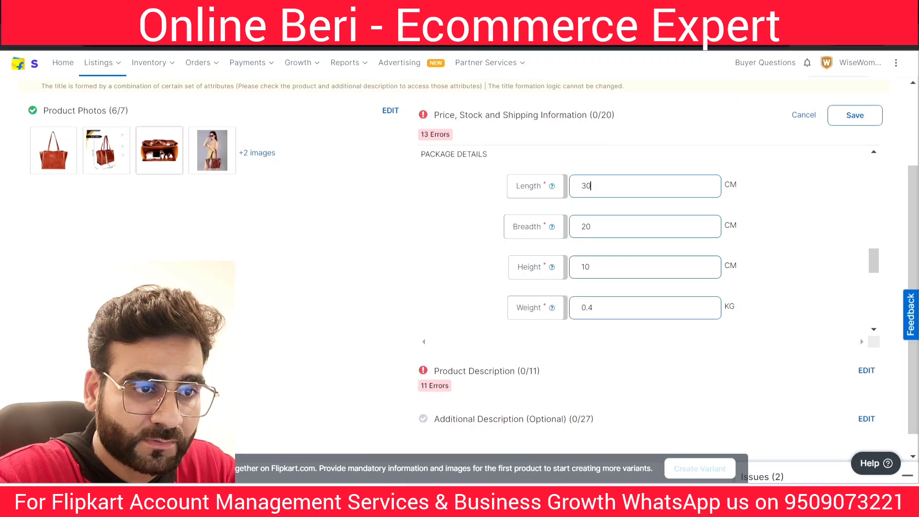
# Step: Set the package length to 15 cm in the package details
pyautogui.doubleClick(591, 186)
pyautogui.doubleClick(587, 227)
pyautogui.click(588, 267)
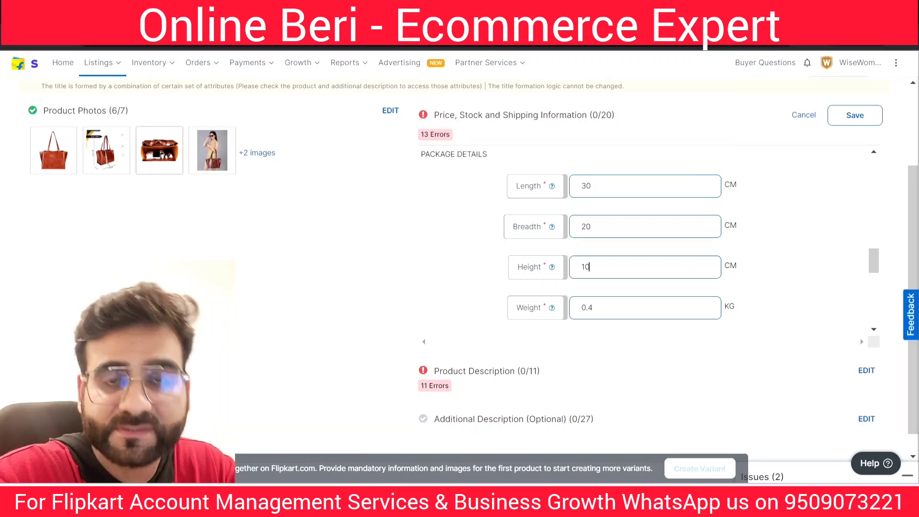
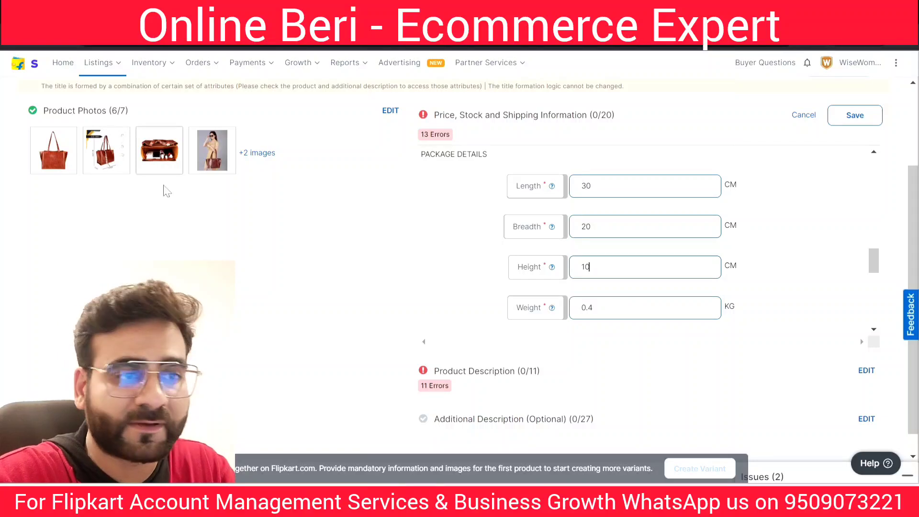
pyautogui.click(593, 186)
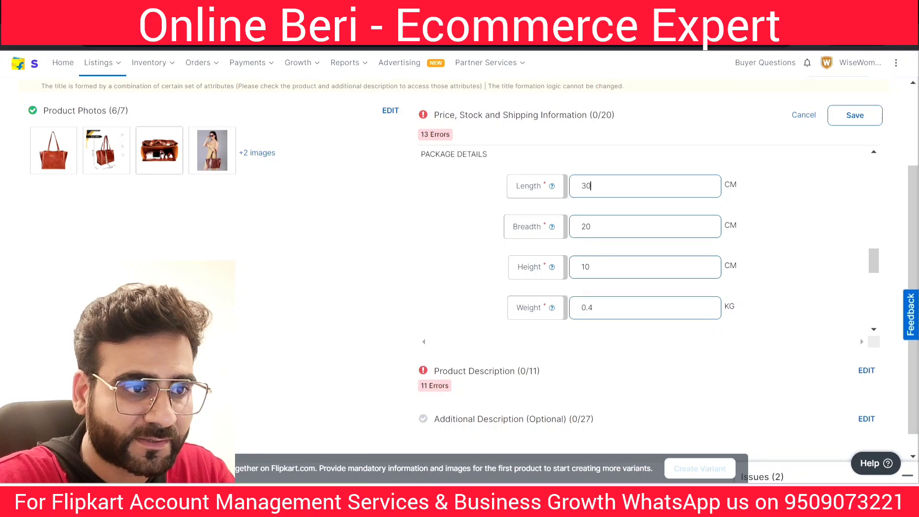
pyautogui.press('BackSpace')
pyautogui.write('15')
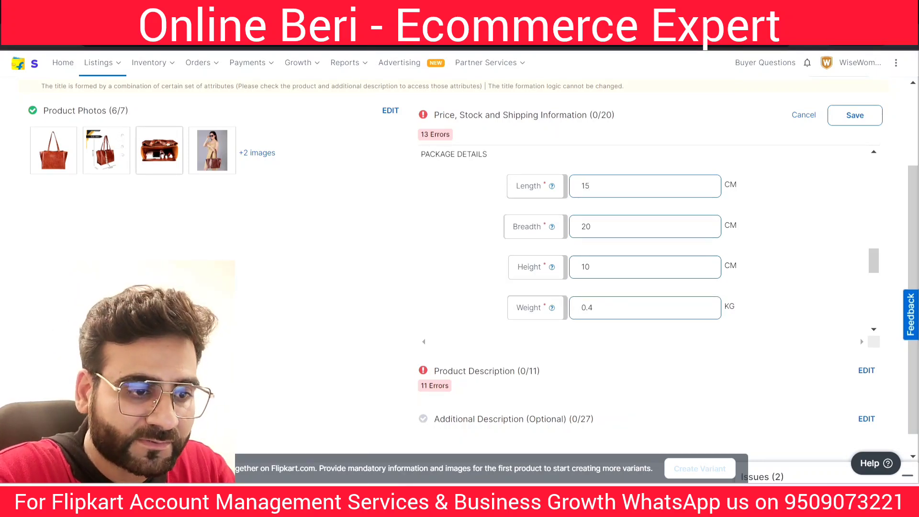
# Step: Switch to Calculator and multiply the revised package dimensions as 15 × 20 × 10
pyautogui.press('super')
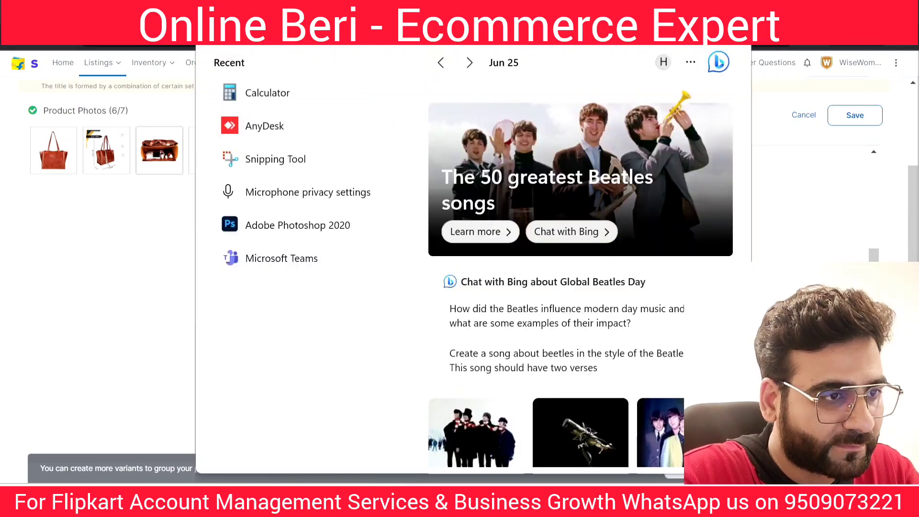
pyautogui.write('CA')
pyautogui.click(287, 146)
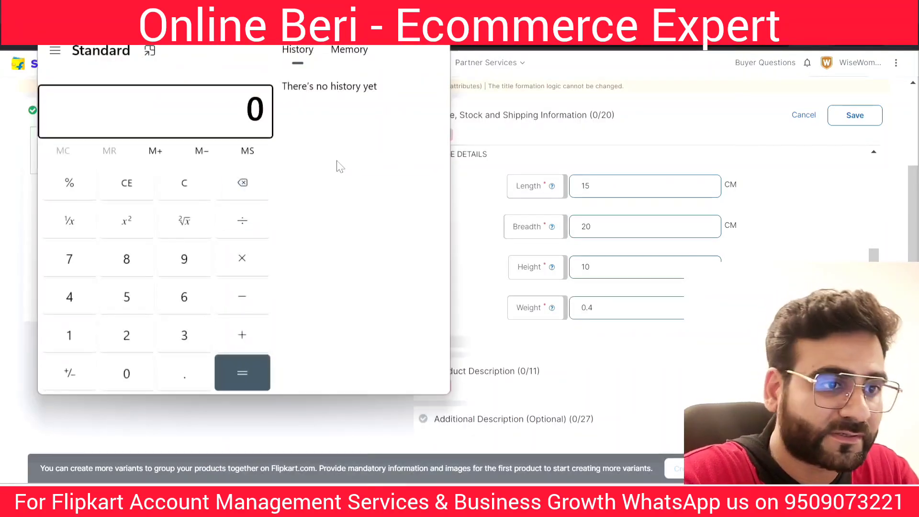
pyautogui.click(90, 338)
pyautogui.click(140, 301)
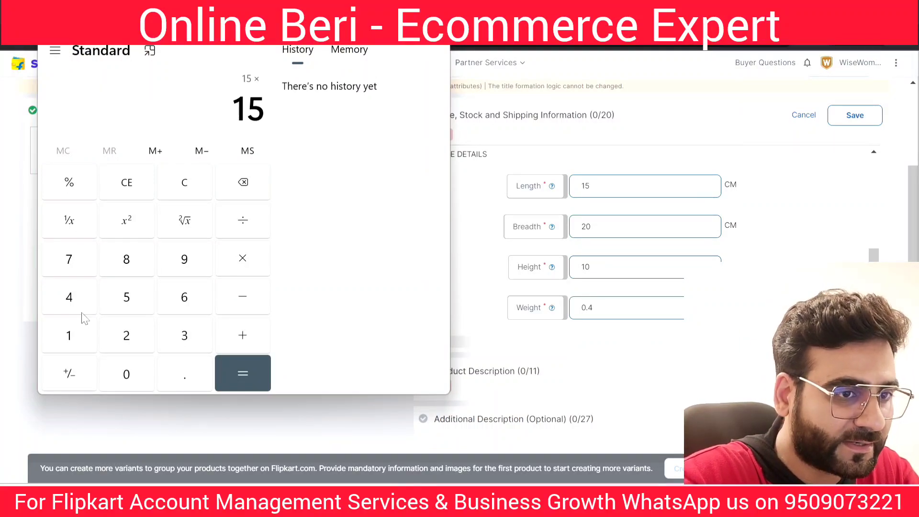
pyautogui.click(111, 349)
pyautogui.click(113, 361)
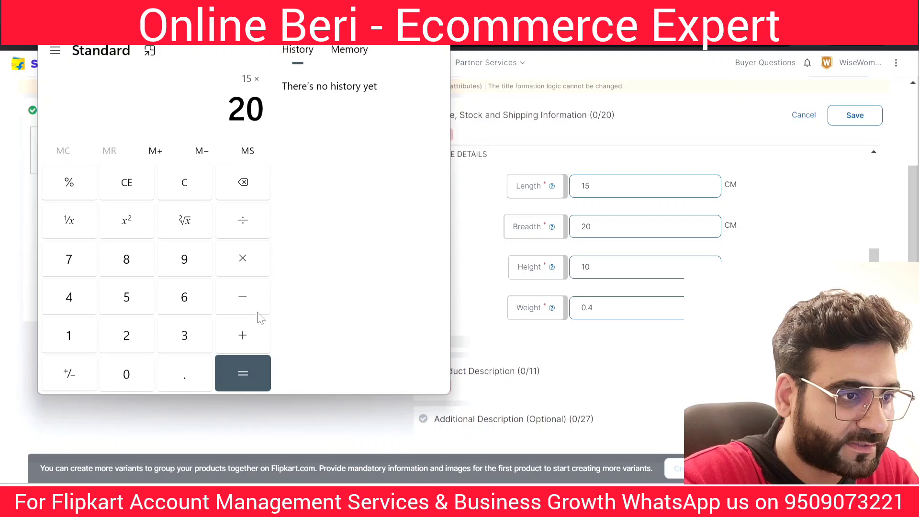
pyautogui.click(258, 272)
pyautogui.click(81, 330)
pyautogui.click(119, 378)
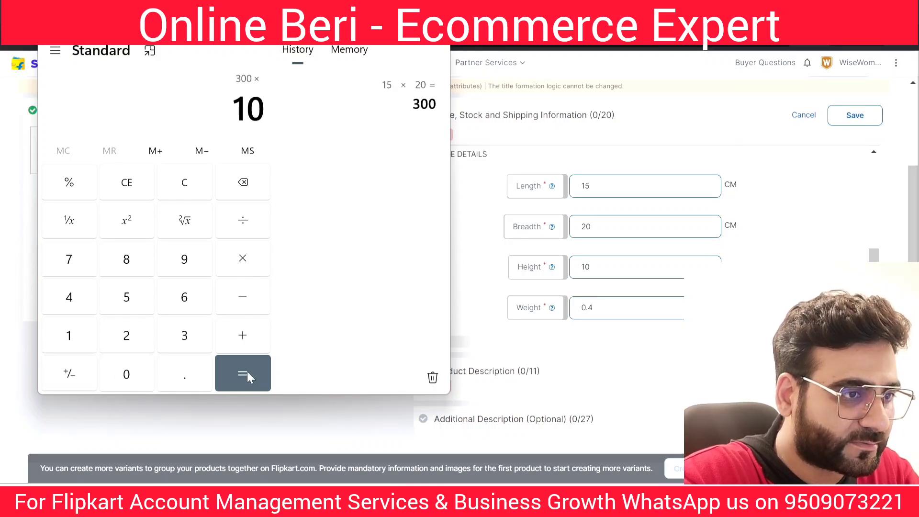
pyautogui.click(248, 377)
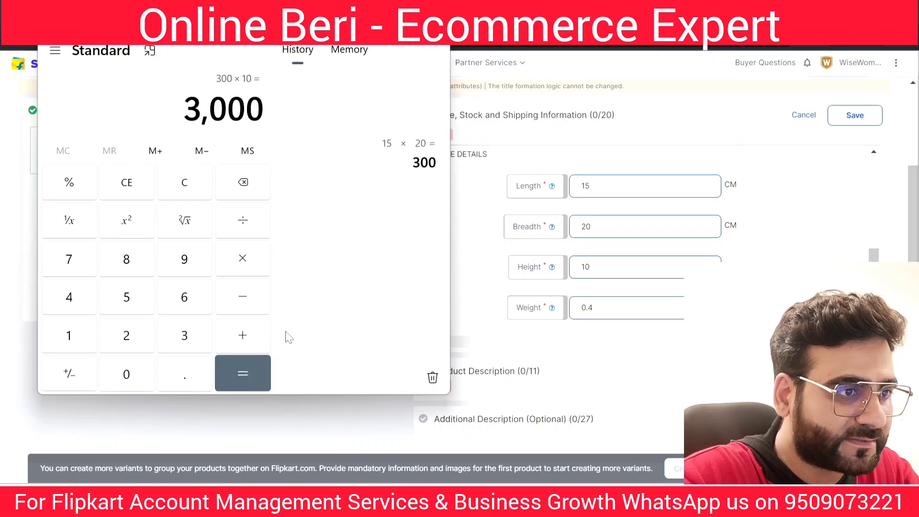
# Step: Divide the revised package volume by 5000 to work out its volumetric weight, and close Calculator
pyautogui.click(243, 224)
pyautogui.click(128, 298)
pyautogui.click(128, 375)
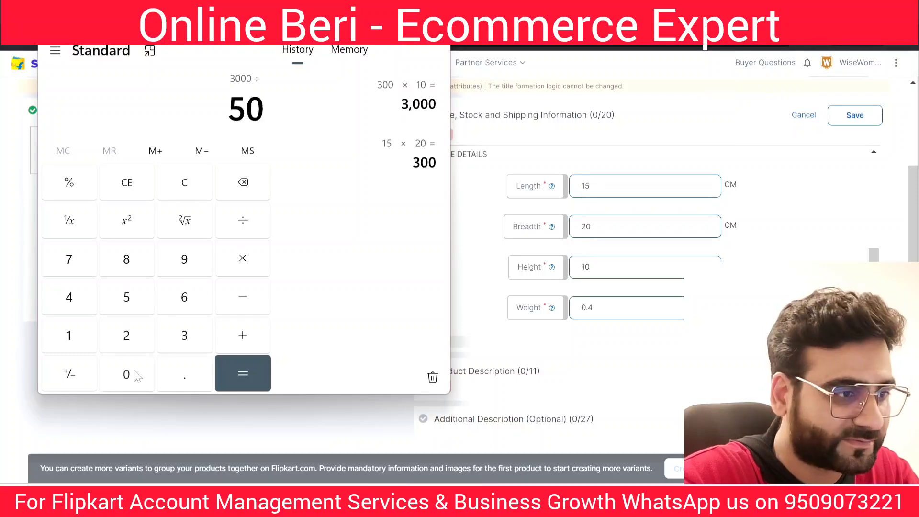
pyautogui.click(128, 375)
pyautogui.click(128, 375)
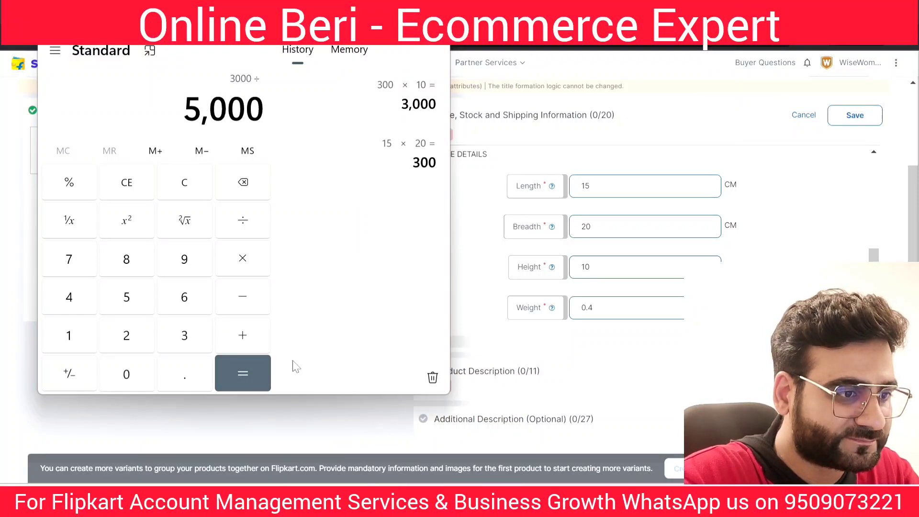
pyautogui.click(270, 378)
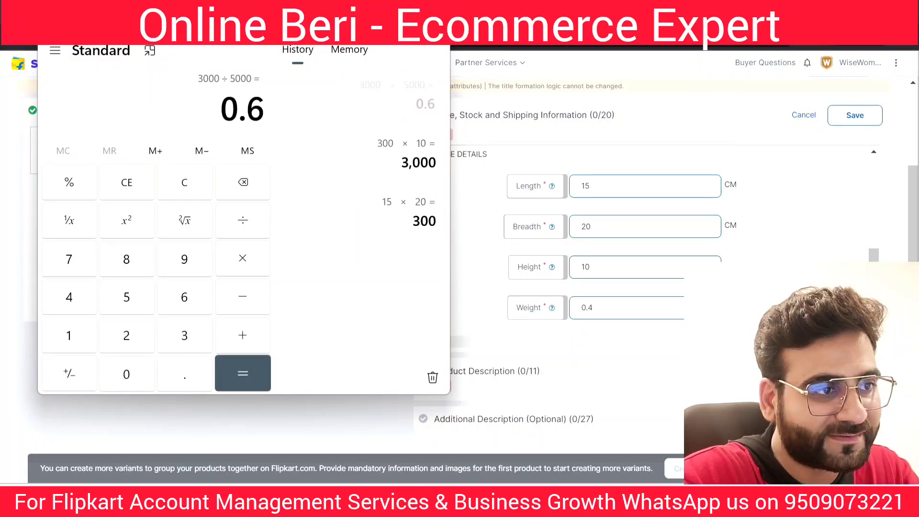
pyautogui.moveTo(239, 122); pyautogui.dragTo(276, 127)
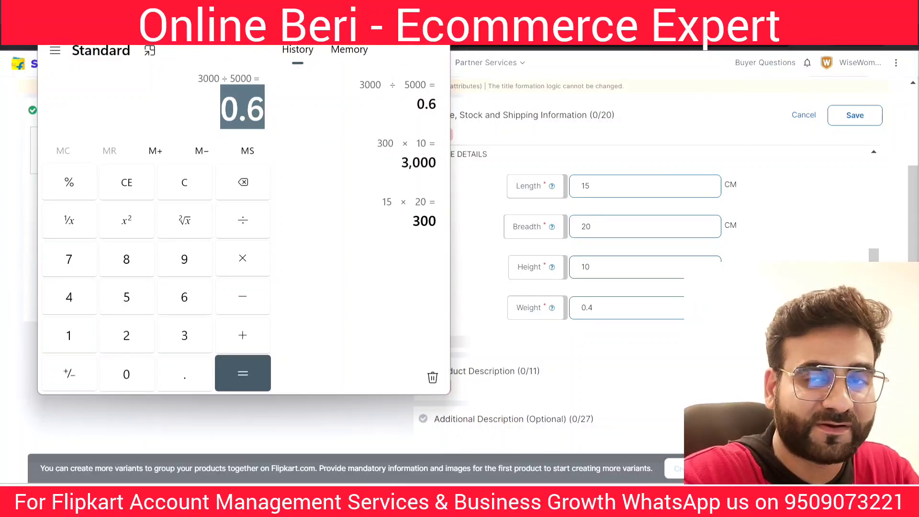
pyautogui.click(439, 31)
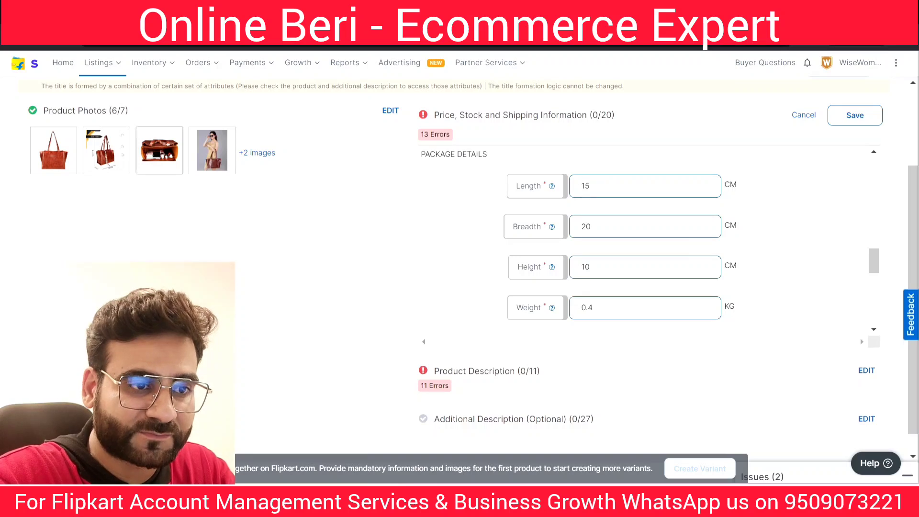
# Step: Search Google in a new browser tab for "HSN CODE FOR WOMEN LEATHER HANDBAG" to fill the listing's HSN field
pyautogui.moveTo(874, 261); pyautogui.dragTo(871, 282)
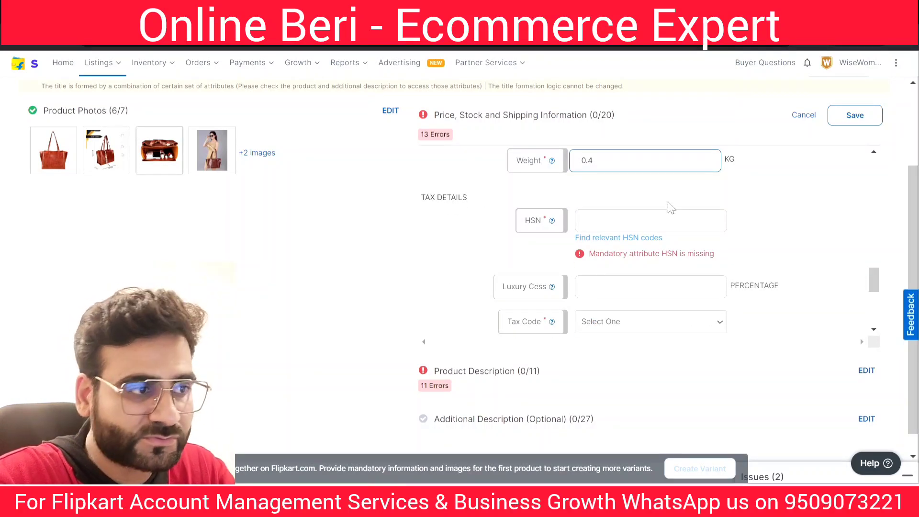
pyautogui.click(612, 221)
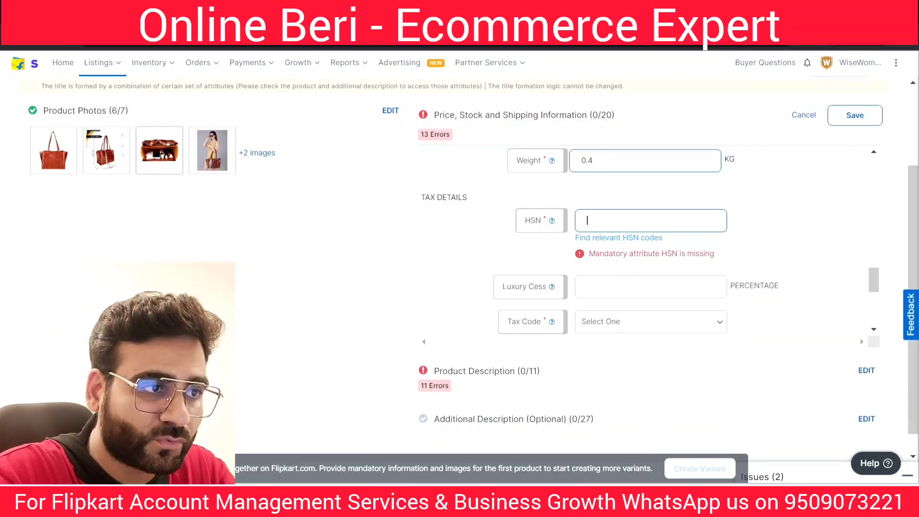
pyautogui.hotkey('ctrl', 't')
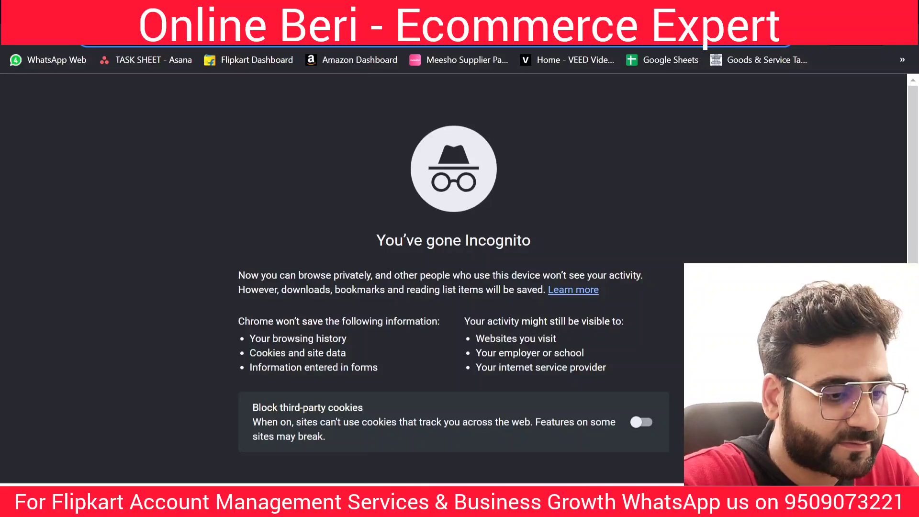
pyautogui.write('HSG')
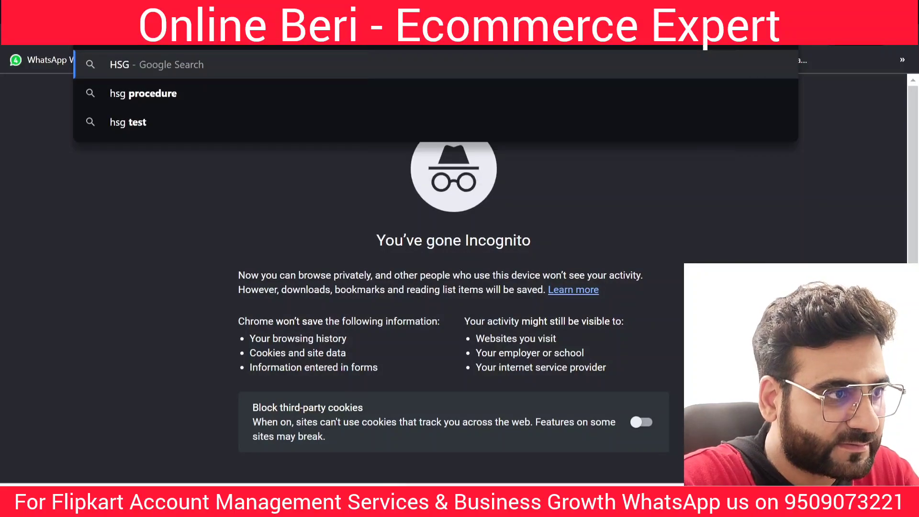
pyautogui.press('BackSpace')
pyautogui.write('N')
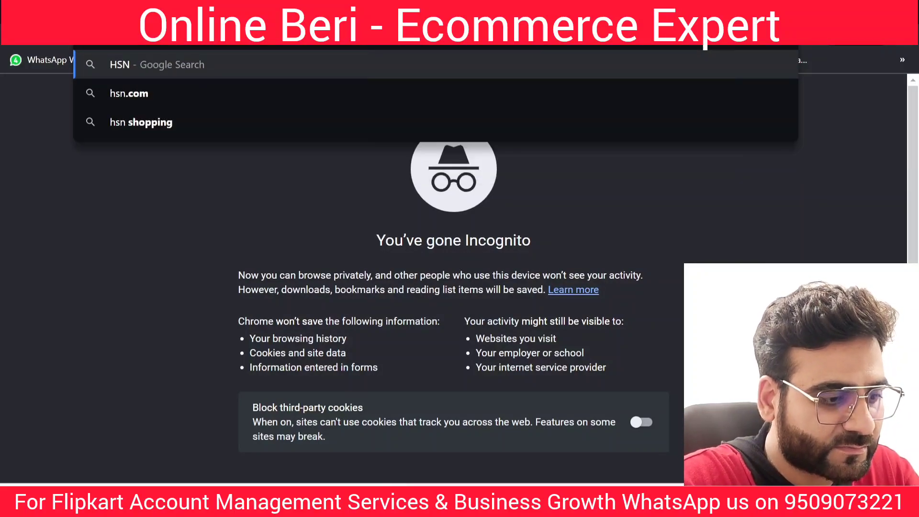
pyautogui.write(' CODE FO')
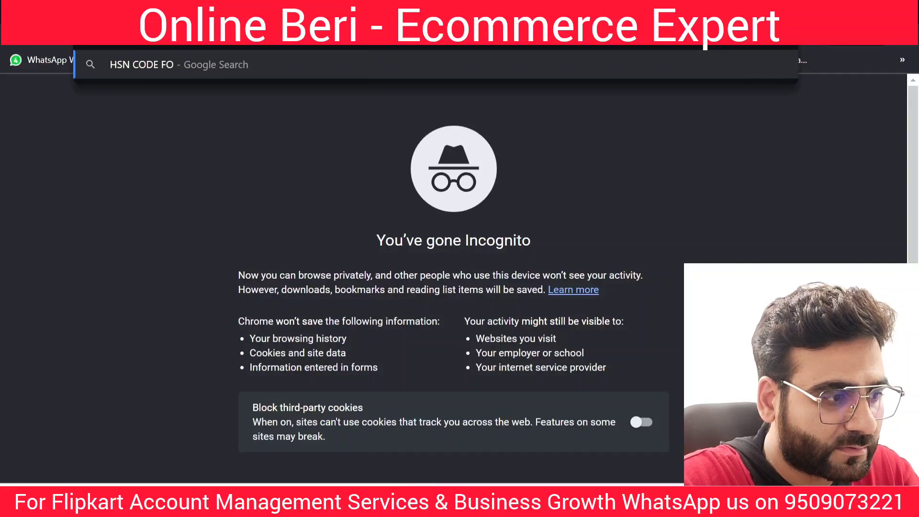
pyautogui.write('R WOMEN LE')
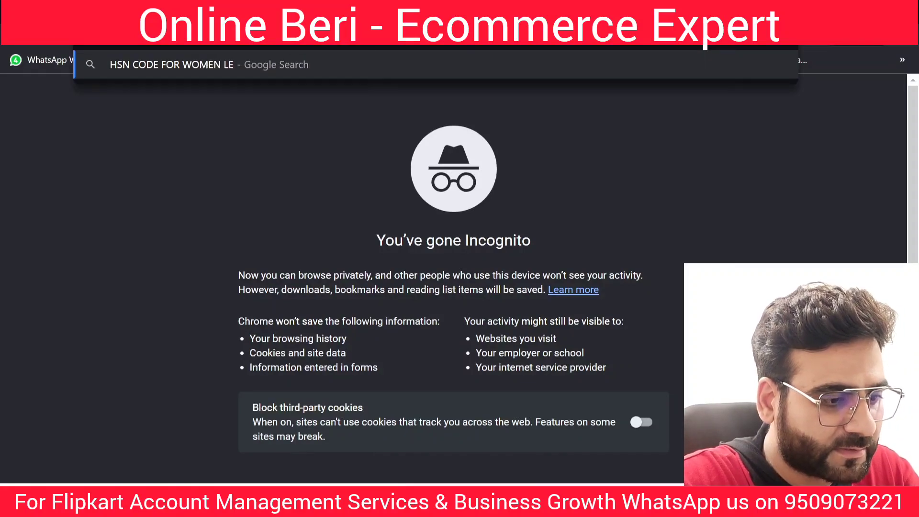
pyautogui.write('ATHER HANDBAG')
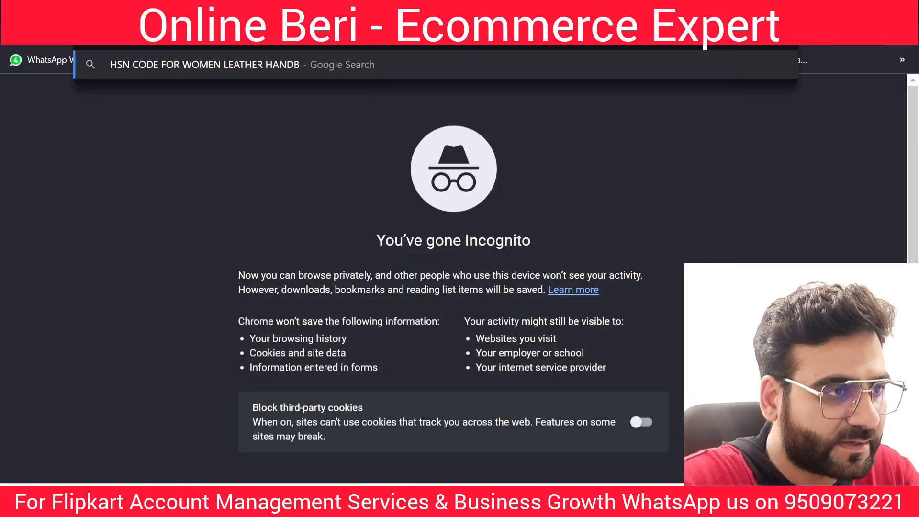
pyautogui.press('Return')
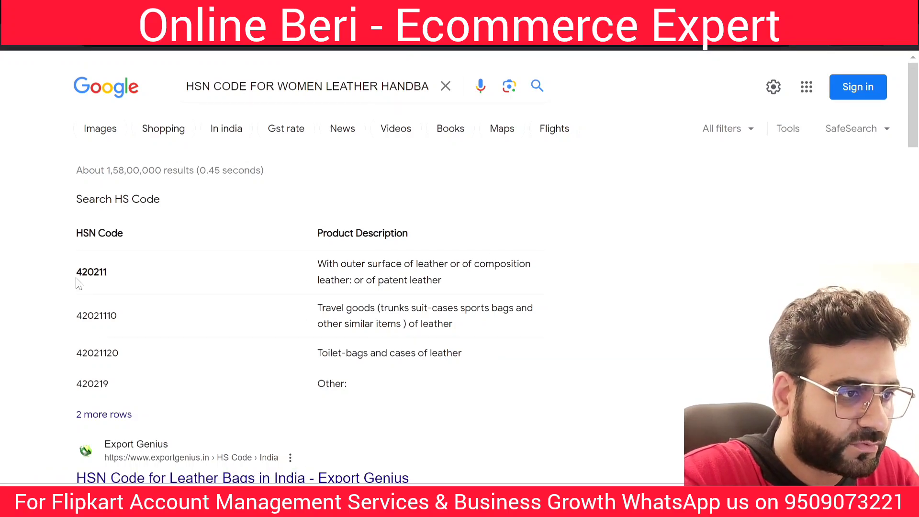
# Step: Examine the HSN code table and the answer on the HSN code and GST rate for leather bags
pyautogui.moveTo(76, 225); pyautogui.dragTo(103, 273)
pyautogui.click(115, 268)
pyautogui.scroll(-6, 128, 263)
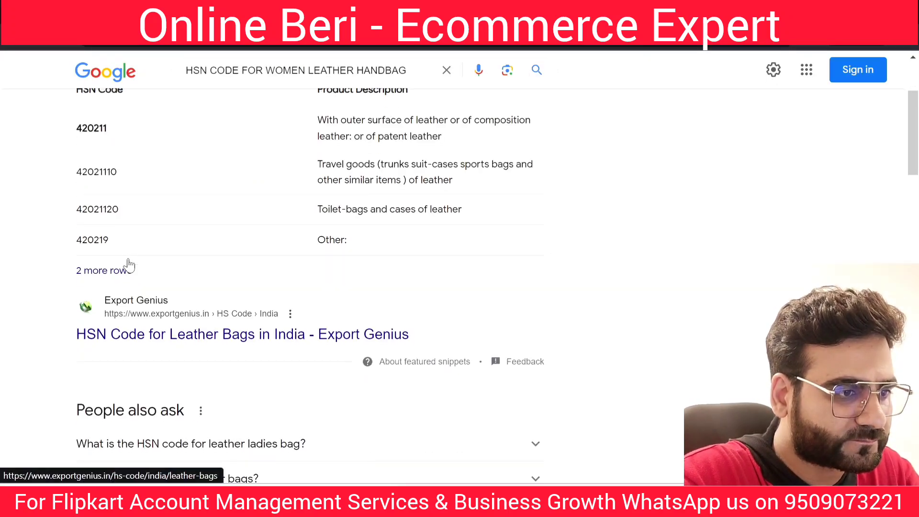
pyautogui.scroll(6, 239, 275)
pyautogui.scroll(-6, 143, 257)
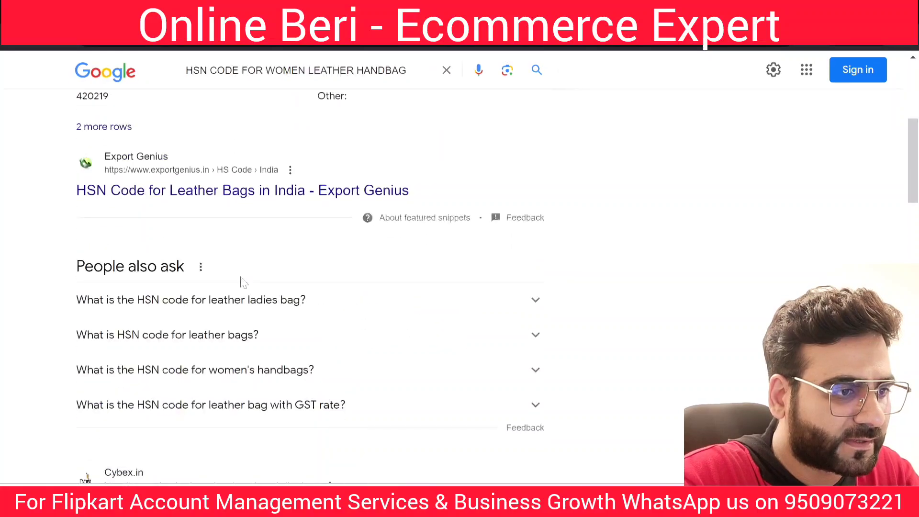
pyautogui.click(92, 406)
pyautogui.scroll(-5, 477, 327)
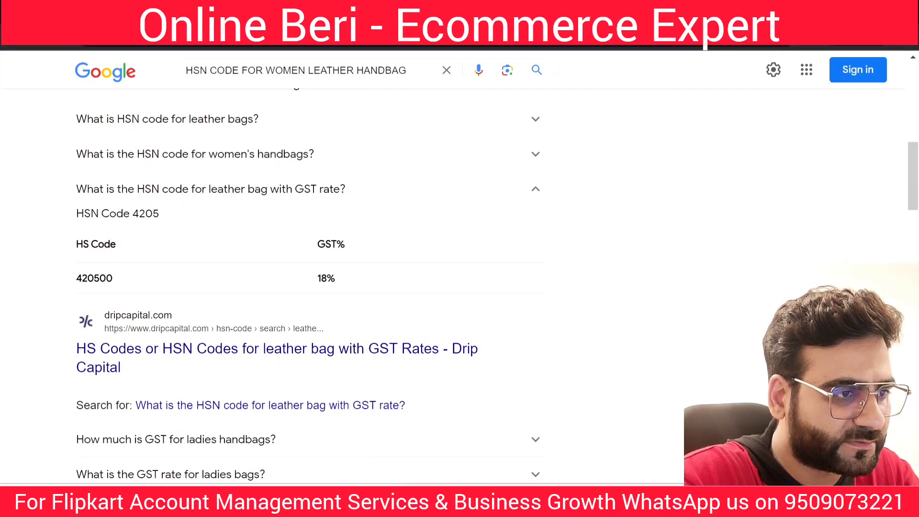
pyautogui.moveTo(76, 278); pyautogui.dragTo(106, 278)
pyautogui.scroll(5, 282, 230)
pyautogui.scroll(-4, 236, 283)
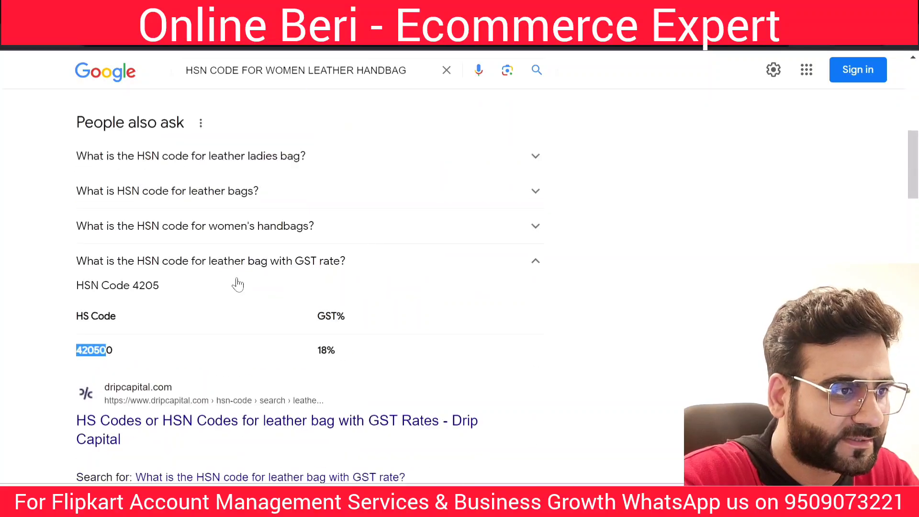
pyautogui.scroll(7, 139, 205)
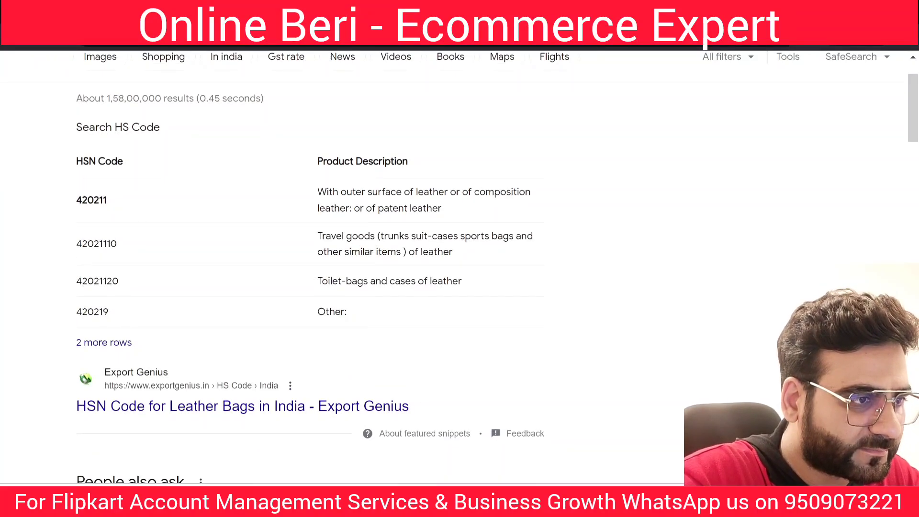
# Step: Copy the HSN code 420211 from the search results and enter it as the listing's HSN in the tax details
pyautogui.moveTo(75, 244); pyautogui.dragTo(98, 254)
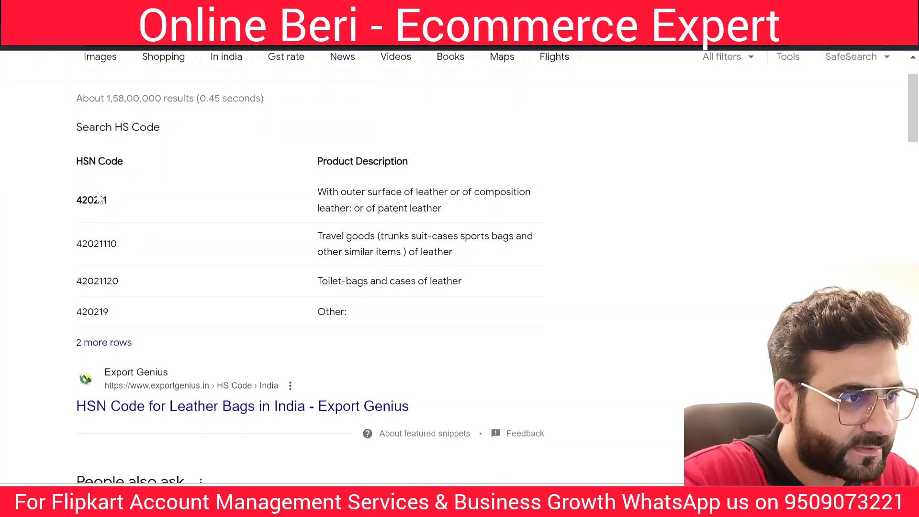
pyautogui.moveTo(76, 200); pyautogui.dragTo(107, 201)
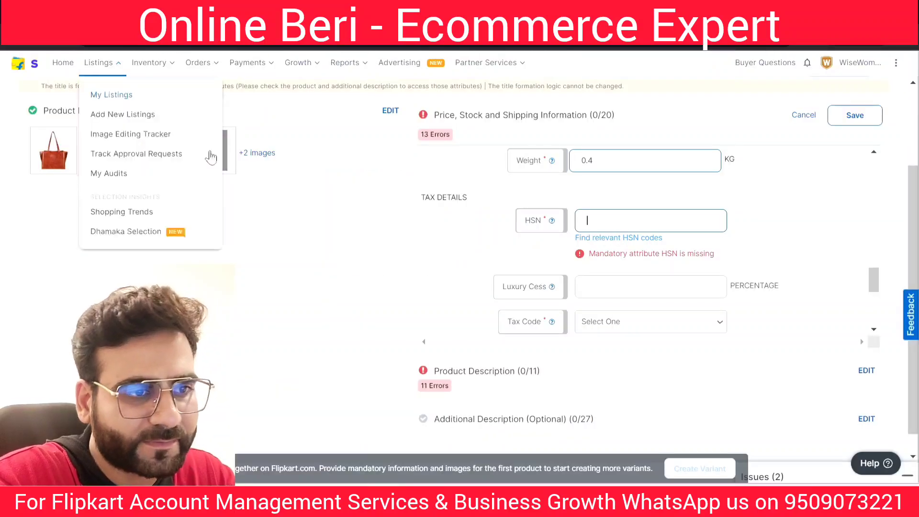
pyautogui.write('420211')
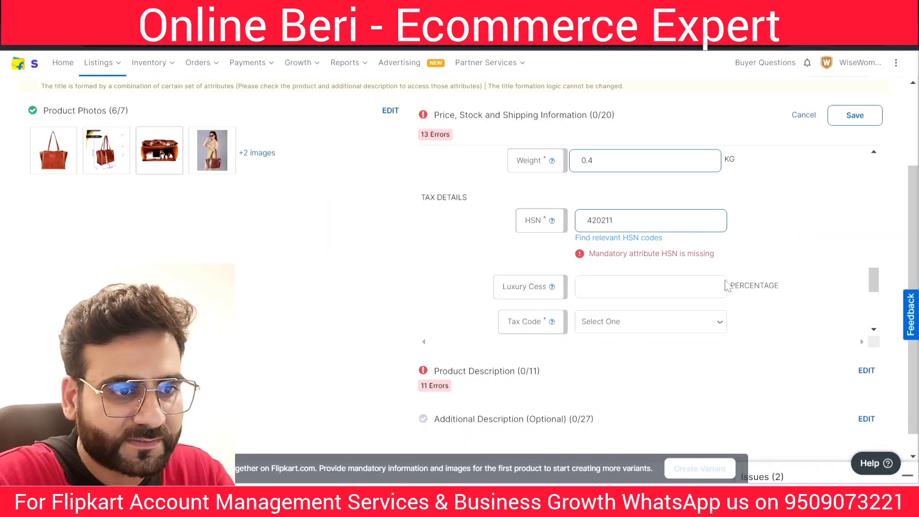
# Step: Set the listing's tax code to GST_18
pyautogui.scroll(-3, 877, 283)
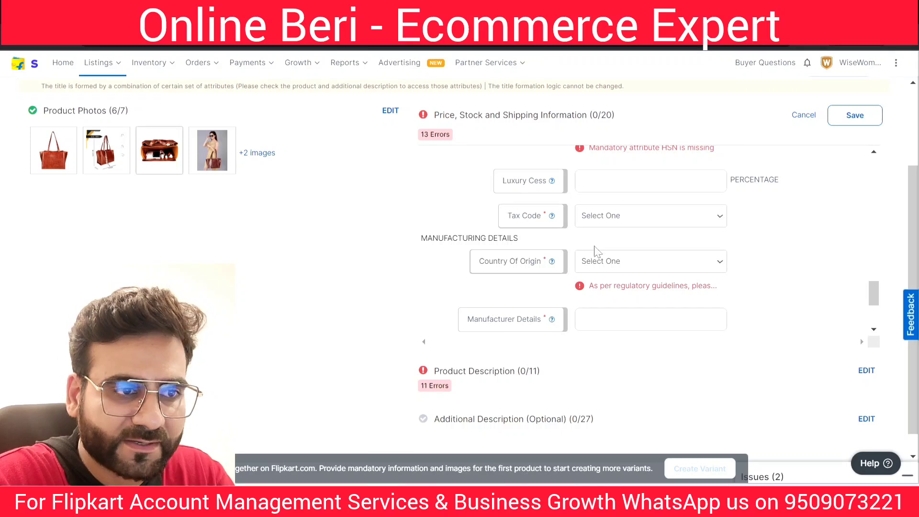
pyautogui.click(595, 224)
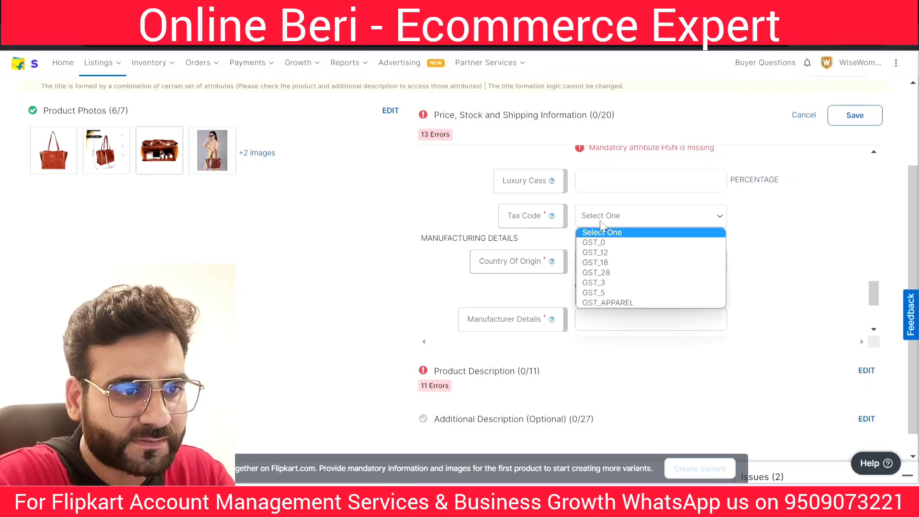
pyautogui.click(611, 267)
# Step: Choose India as the country of origin in the manufacturing details
pyautogui.click(659, 262)
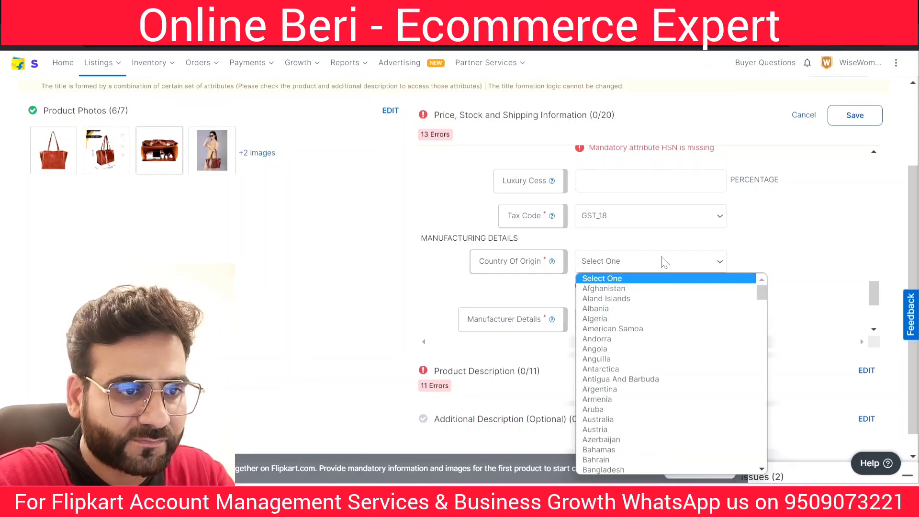
pyautogui.scroll(-20, 661, 400)
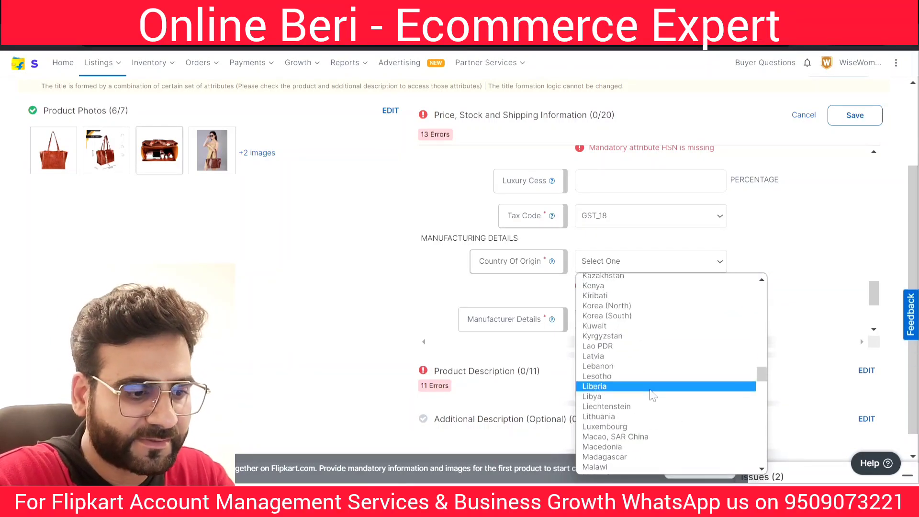
pyautogui.scroll(5, 653, 395)
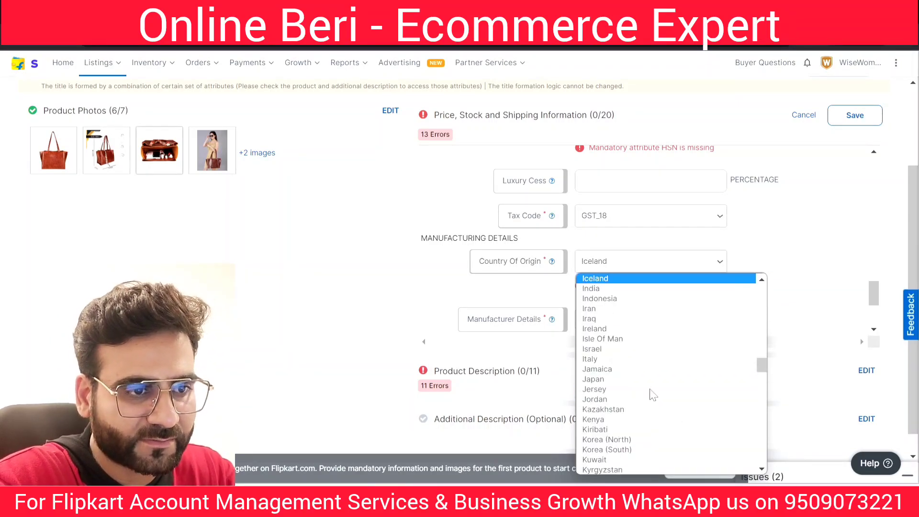
pyautogui.click(609, 285)
# Step: Enter "XYZ , DELHI , INDIA" as the manufacturer details and select that text
pyautogui.scroll(-2, 874, 307)
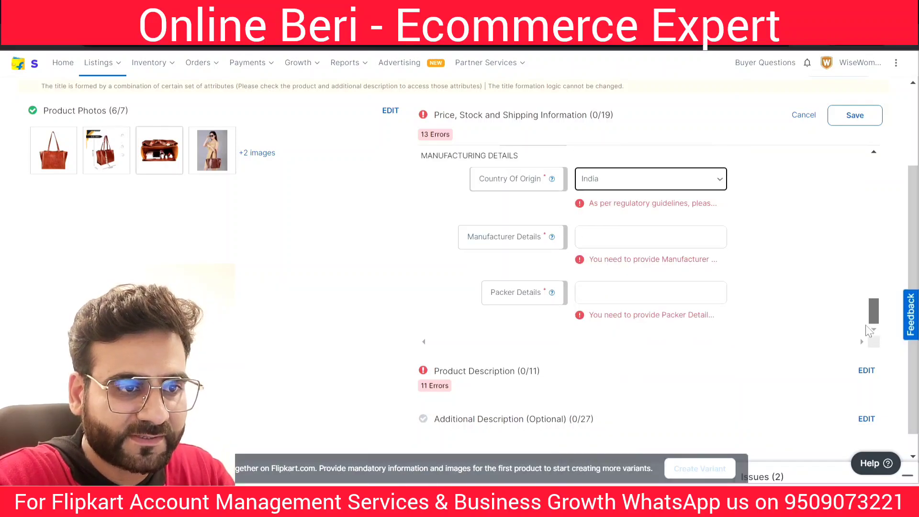
pyautogui.click(642, 238)
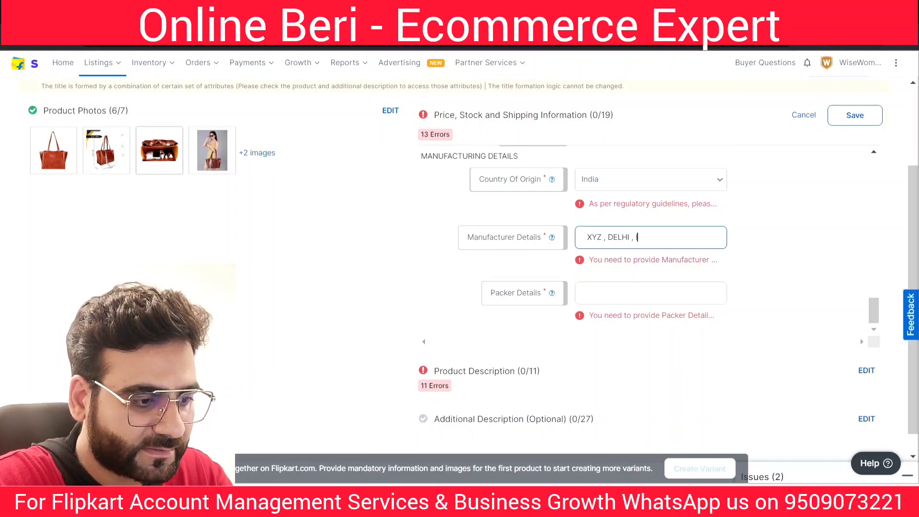
pyautogui.write('A')
pyautogui.hotkey('ctrl', 'shift', 'Left')
pyautogui.hotkey('ctrl', 'shift', 'Left')
pyautogui.hotkey('ctrl', 'shift', 'Left')
pyautogui.hotkey('ctrl', 'shift', 'Left')
pyautogui.hotkey('ctrl', 'shift', 'Left')
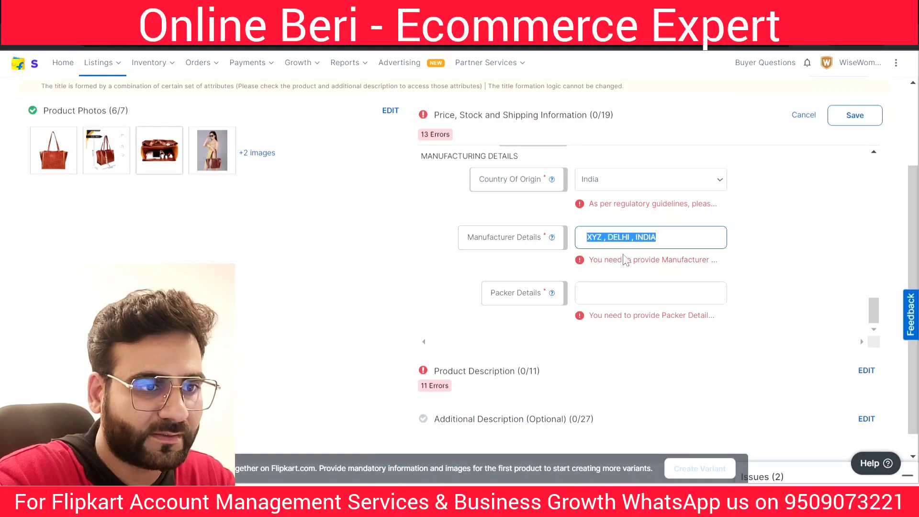
# Step: Enter "WiseWomen , Jaipur" as the packer details
pyautogui.click(626, 293)
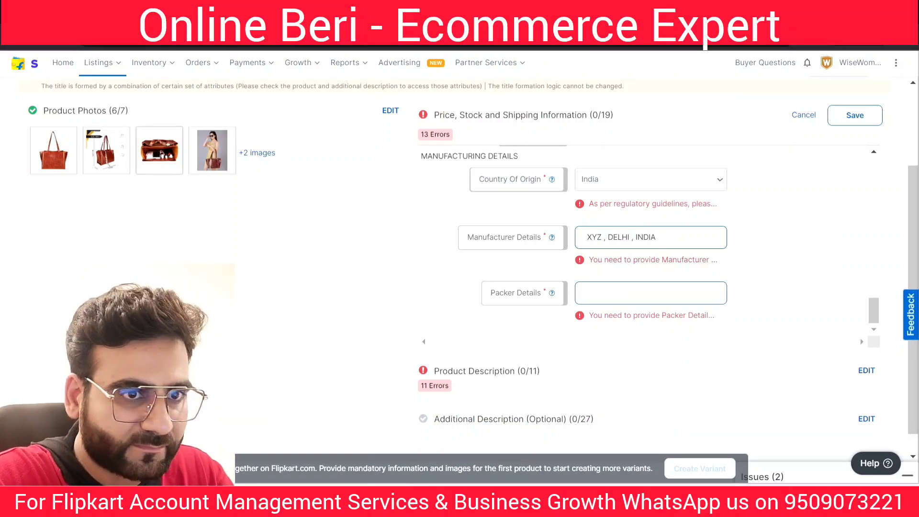
pyautogui.write('Wise')
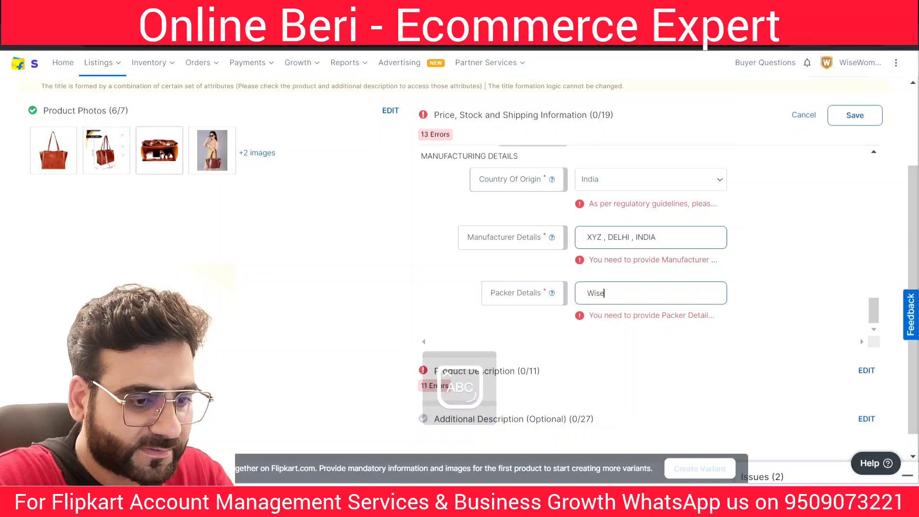
pyautogui.write('Wom')
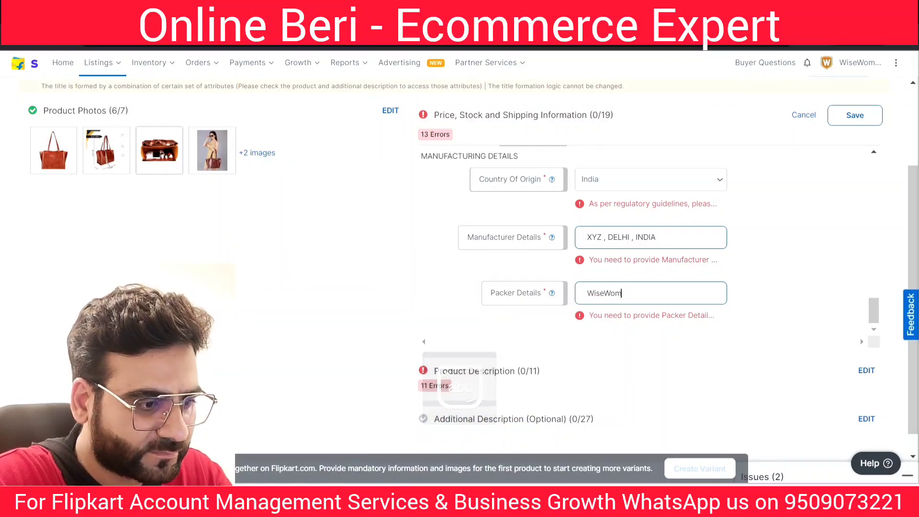
pyautogui.write('en , D')
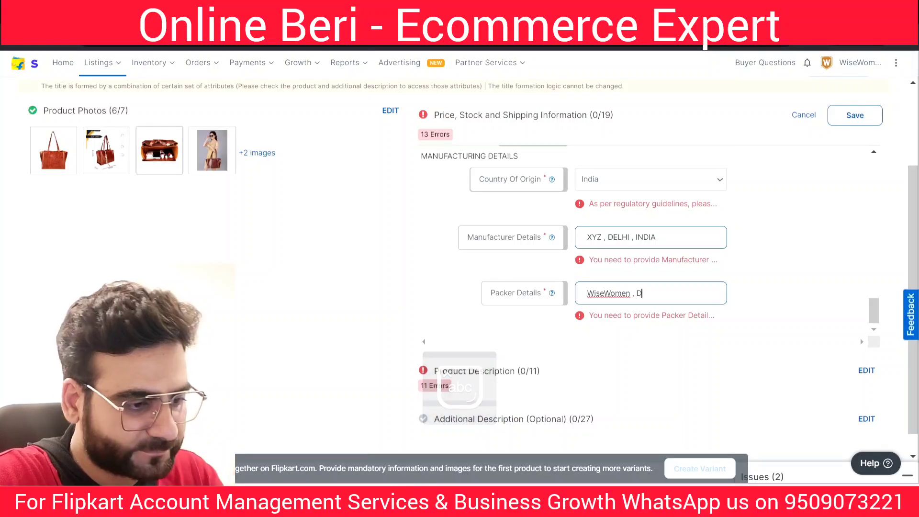
pyautogui.press('BackSpace')
pyautogui.write('Jaipur')
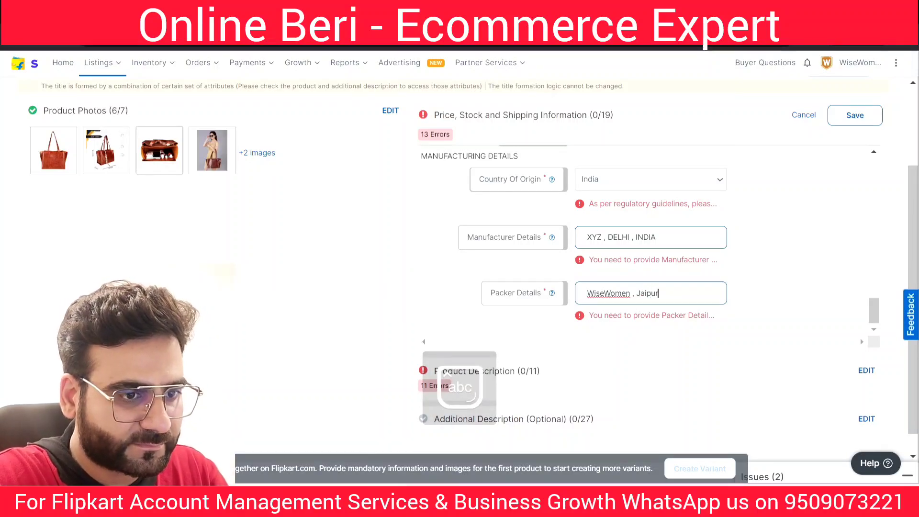
# Step: Complete the packer details as "WiseWomen , Jaipur , India" and save the price, stock and shipping information
pyautogui.write(' , ')
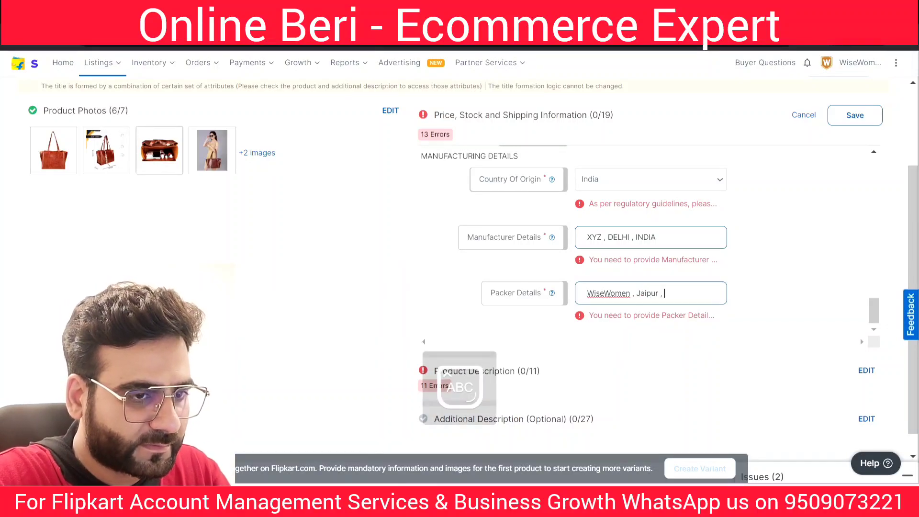
pyautogui.write('India')
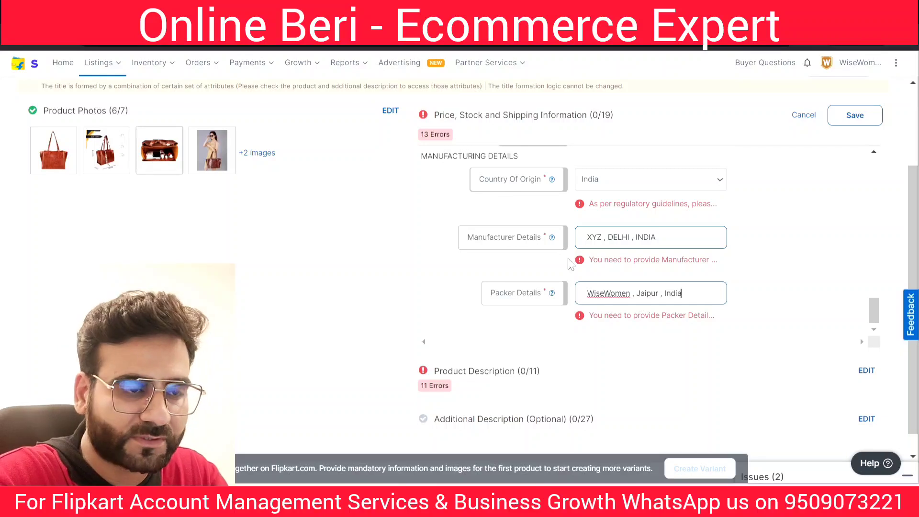
pyautogui.scroll(2, 571, 265)
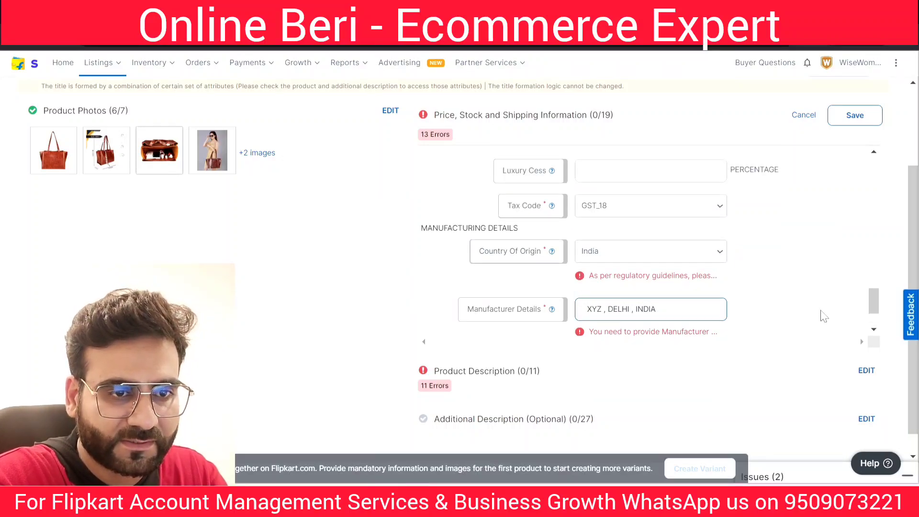
pyautogui.scroll(-2, 869, 299)
pyautogui.scroll(4, 867, 294)
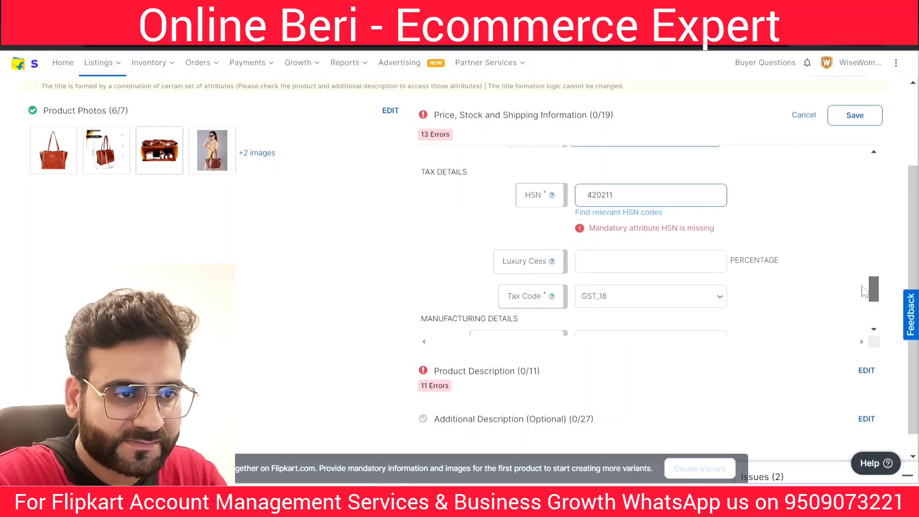
pyautogui.moveTo(866, 292); pyautogui.dragTo(837, 256)
pyautogui.scroll(6, 837, 255)
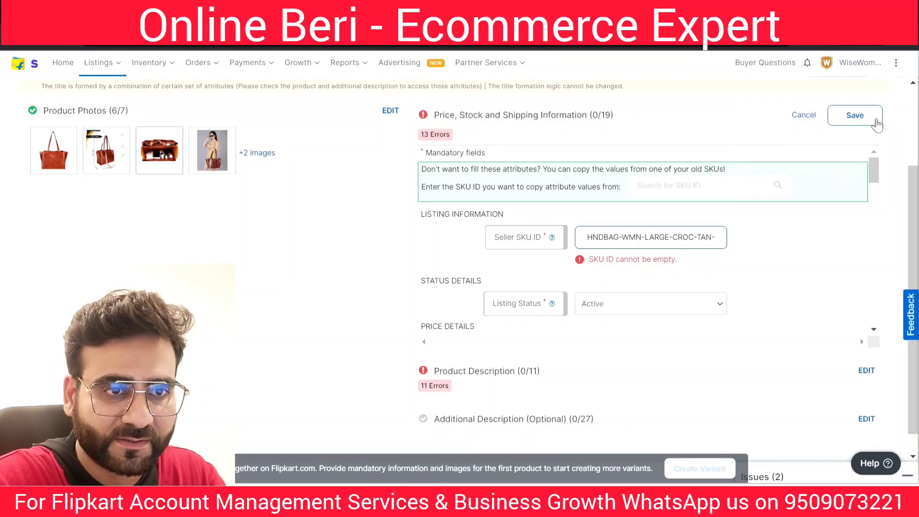
pyautogui.click(855, 116)
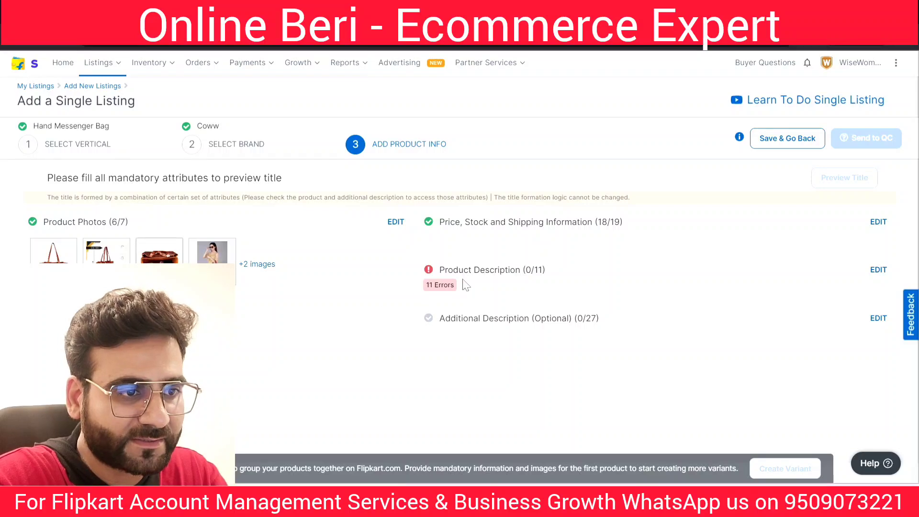
# Step: Open the Product Description section for editing and look over its mandatory fields
pyautogui.click(878, 271)
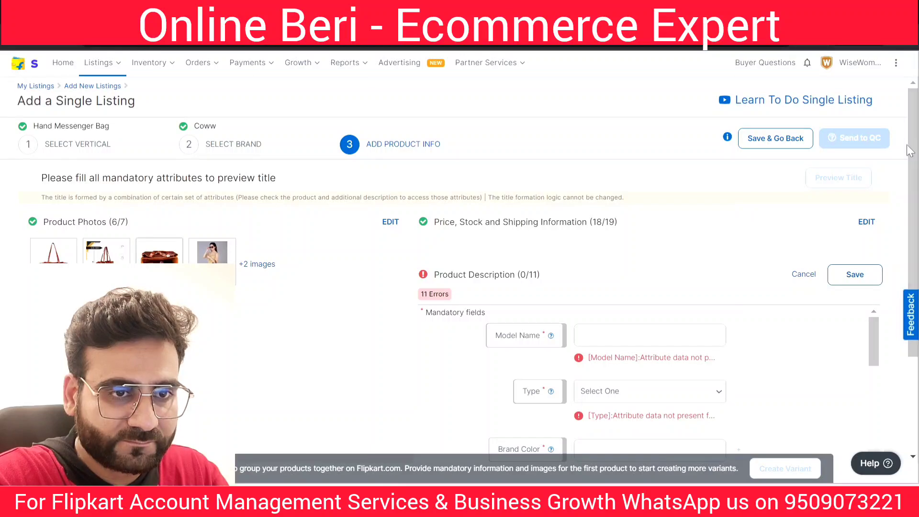
pyautogui.scroll(-1, 893, 176)
pyautogui.scroll(-2, 893, 176)
pyautogui.scroll(-5, 867, 234)
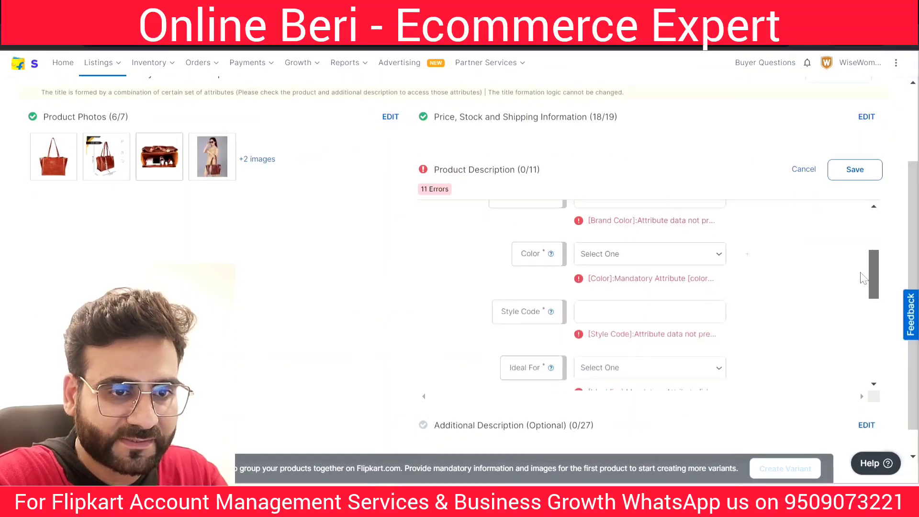
pyautogui.moveTo(874, 364); pyautogui.dragTo(874, 247)
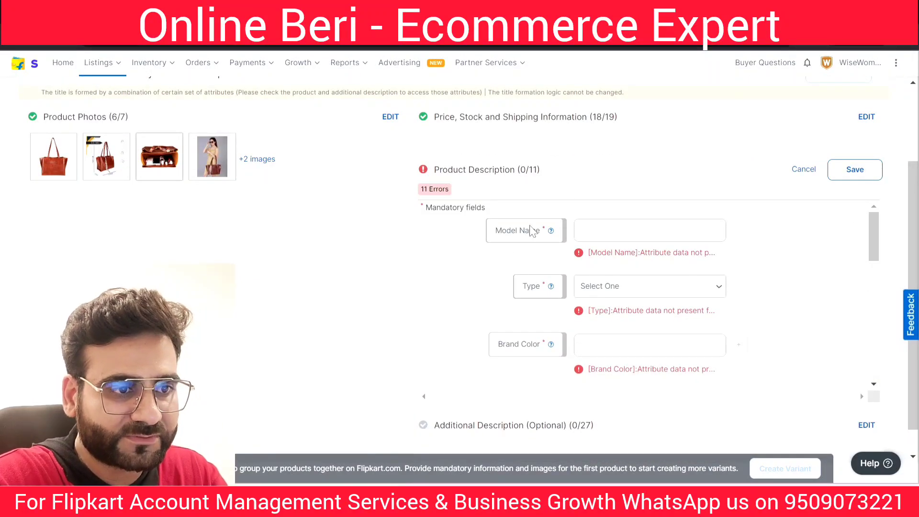
pyautogui.click(579, 235)
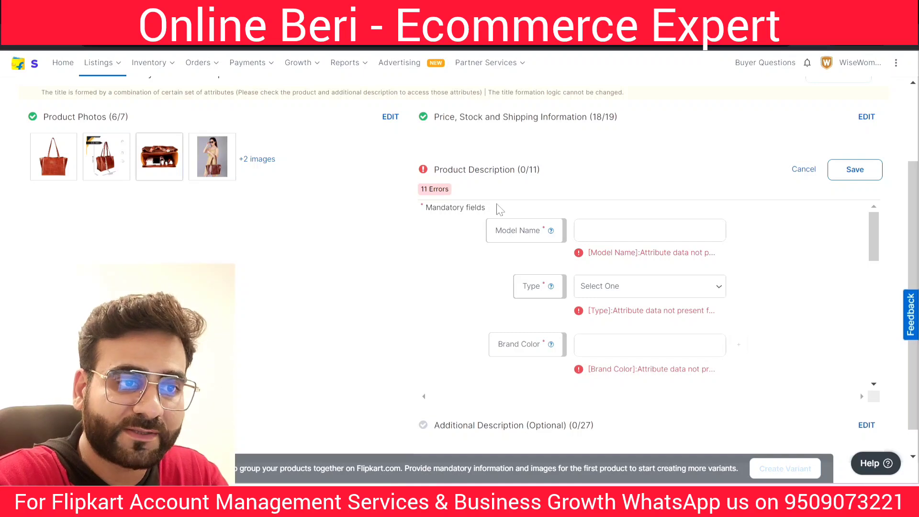
pyautogui.click(650, 231)
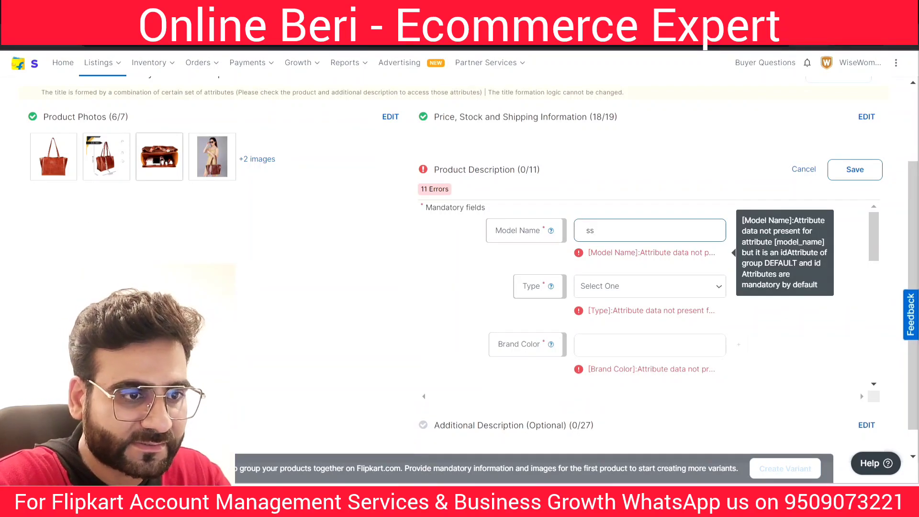
pyautogui.press('BackSpace')
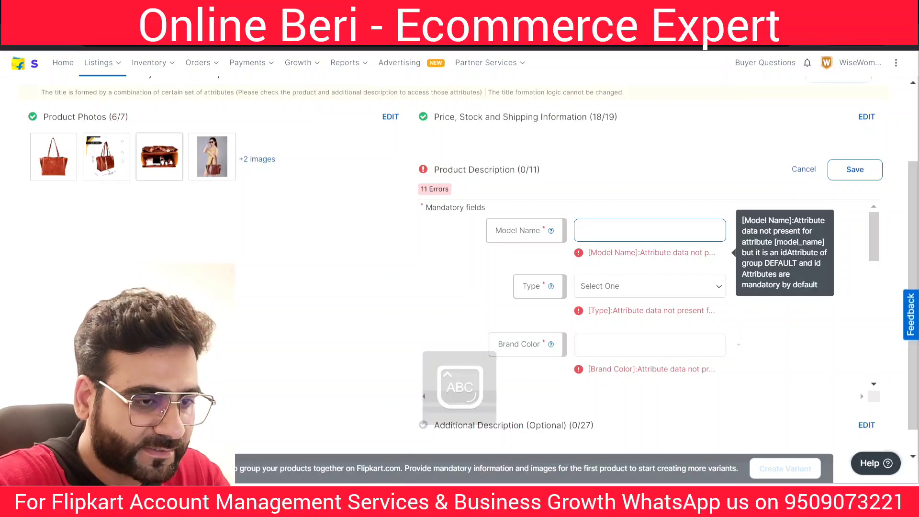
pyautogui.write('Hangbag -100123')
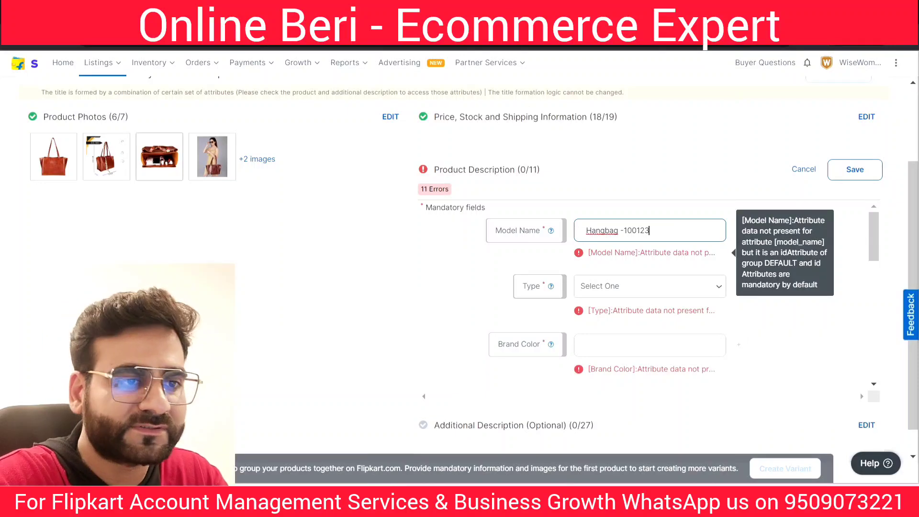
pyautogui.press('BackSpace')
pyautogui.press('BackSpace')
pyautogui.press('BackSpace')
pyautogui.press('BackSpace')
pyautogui.press('BackSpace')
pyautogui.press('BackSpace')
pyautogui.press('BackSpace')
pyautogui.press('BackSpace')
pyautogui.press('BackSpace')
pyautogui.press('BackSpace')
pyautogui.press('BackSpace')
pyautogui.press('BackSpace')
pyautogui.press('BackSpace')
pyautogui.press('BackSpace')
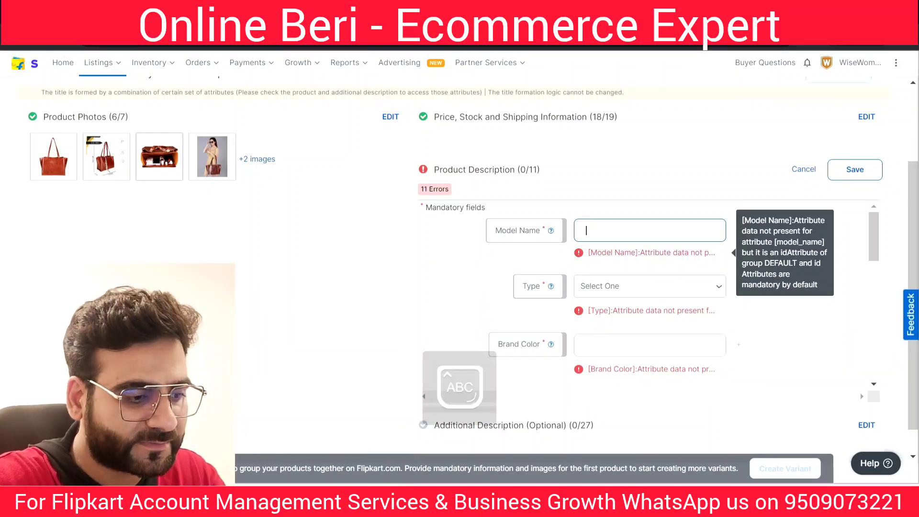
# Step: Enter "WOMEN-HANDBAG-TAN-STYLISH-LARGE" as the model name in the product description
pyautogui.write('WOMEN-')
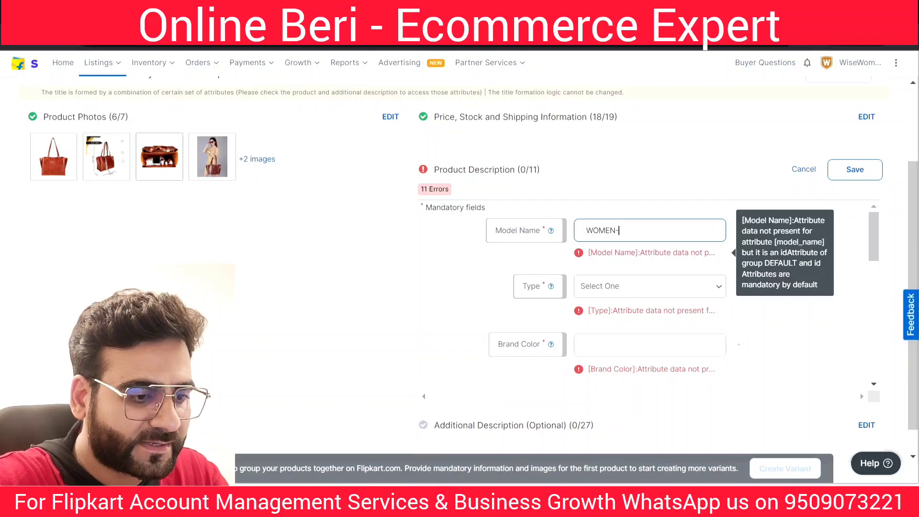
pyautogui.write('HANDBAG')
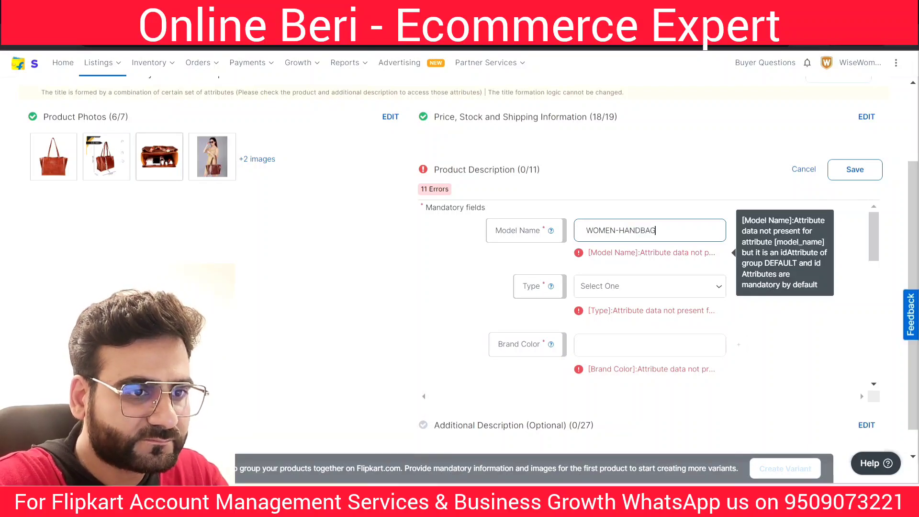
pyautogui.write('-TAN')
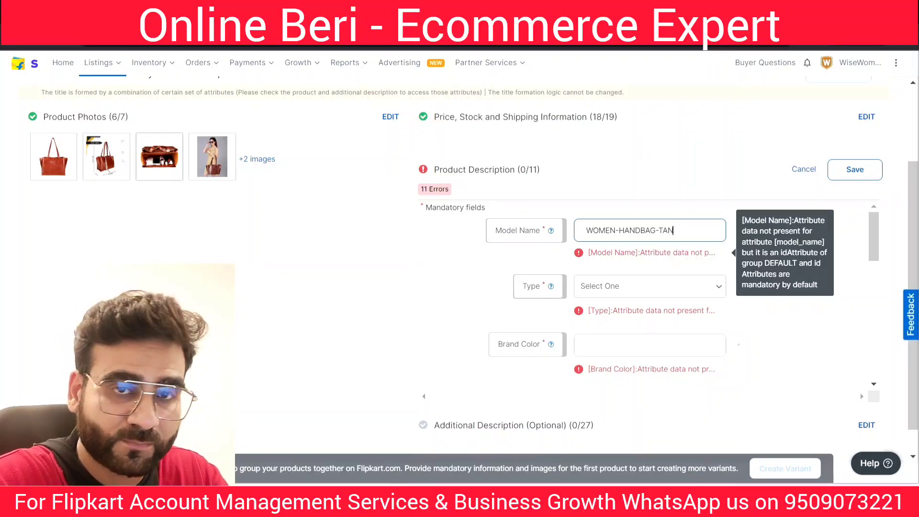
pyautogui.write('-')
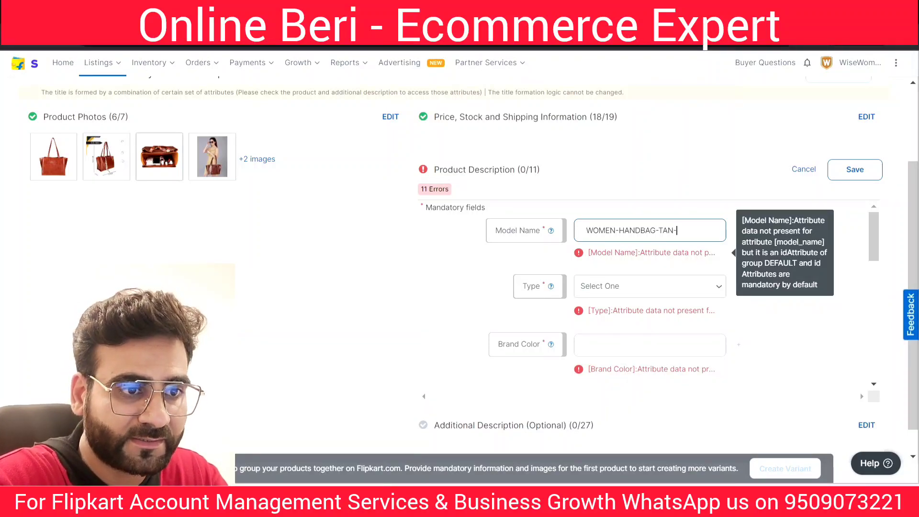
pyautogui.write('S')
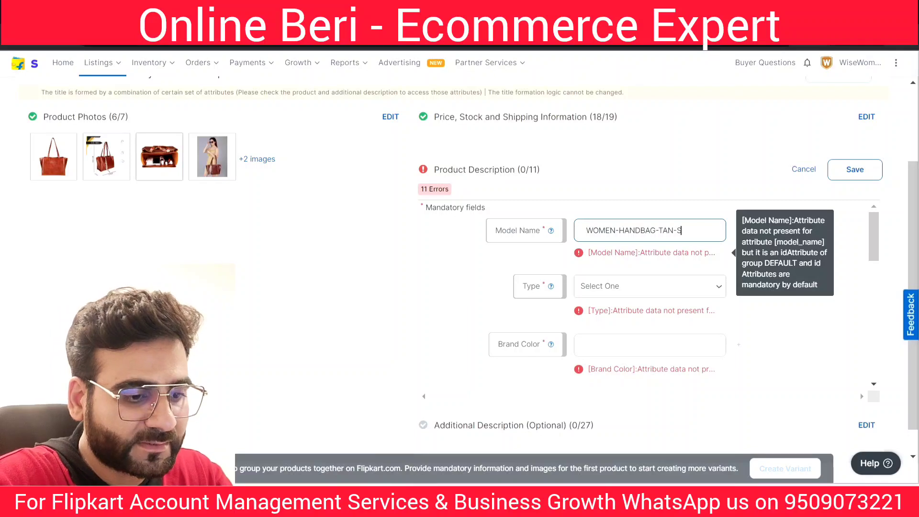
pyautogui.write('TYLISH')
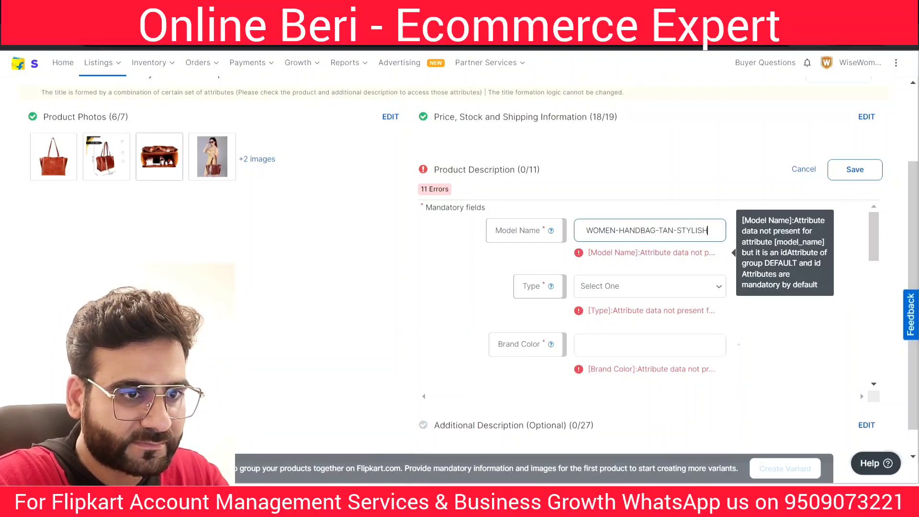
pyautogui.write('-LARGE')
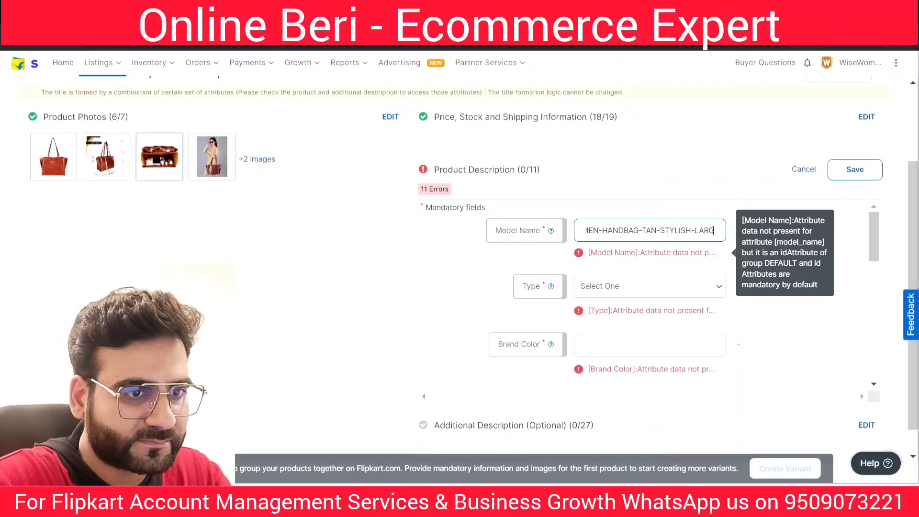
# Step: Review the full text of the entered model name from end to end
pyautogui.press('Left')
pyautogui.press('Left')
pyautogui.press('Left')
pyautogui.press('Left')
pyautogui.press('Left')
pyautogui.press('Left')
pyautogui.press('Left')
pyautogui.press('Left')
pyautogui.press('Left')
pyautogui.press('Left')
pyautogui.press('Left')
pyautogui.press('Left')
pyautogui.press('Left')
pyautogui.press('Left')
pyautogui.press('Left')
pyautogui.press('Left')
pyautogui.press('Left')
pyautogui.press('Left')
pyautogui.press('Left')
pyautogui.press('Left')
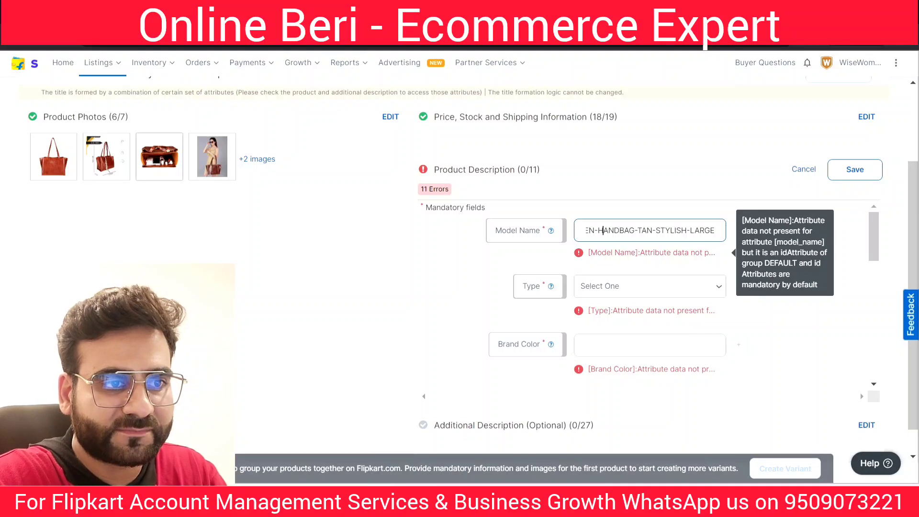
pyautogui.press('Right')
pyautogui.press('Right')
pyautogui.press('Right')
pyautogui.press('Right')
pyautogui.press('Right')
pyautogui.press('Right')
pyautogui.press('Right')
pyautogui.press('Right')
pyautogui.press('Right')
pyautogui.press('Right')
pyautogui.press('Right')
pyautogui.press('Right')
pyautogui.press('Right')
pyautogui.press('Right')
pyautogui.press('Right')
pyautogui.press('Right')
pyautogui.press('Right')
pyautogui.press('End')
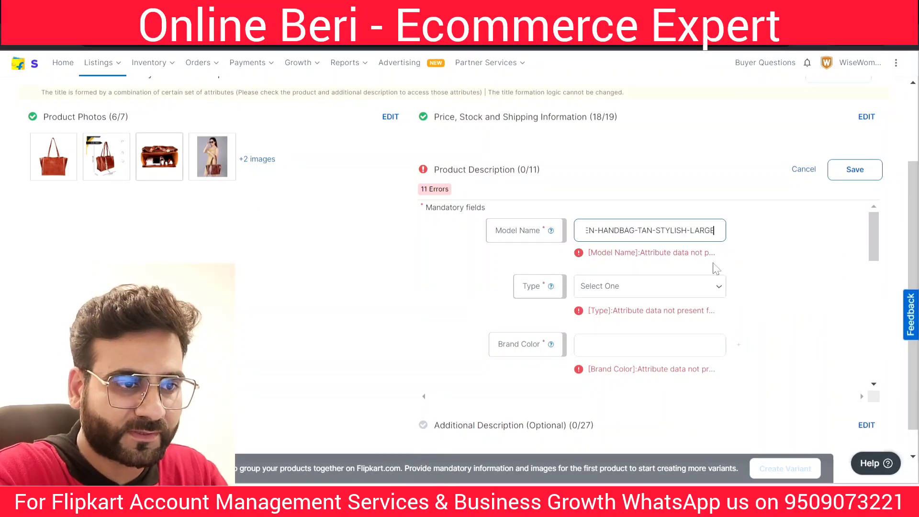
# Step: Set the product type to Handbag and enter Tan as the brand color
pyautogui.click(620, 287)
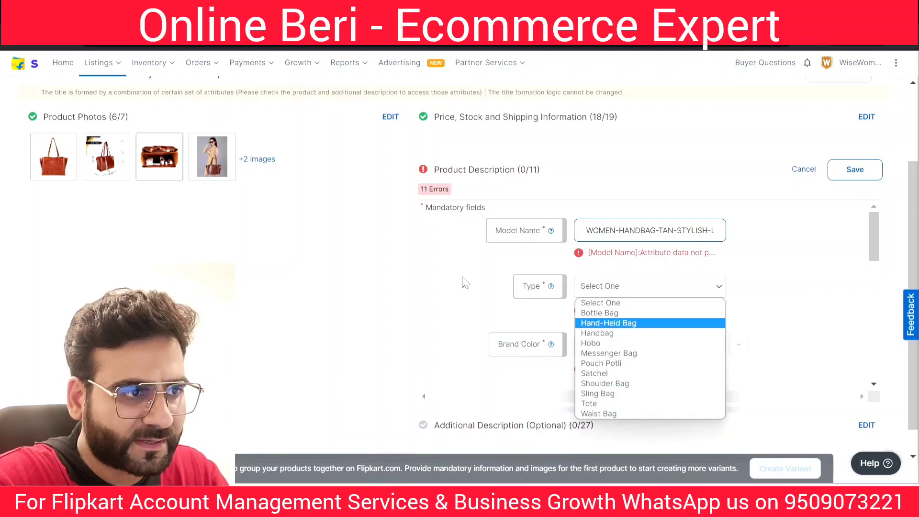
pyautogui.click(610, 335)
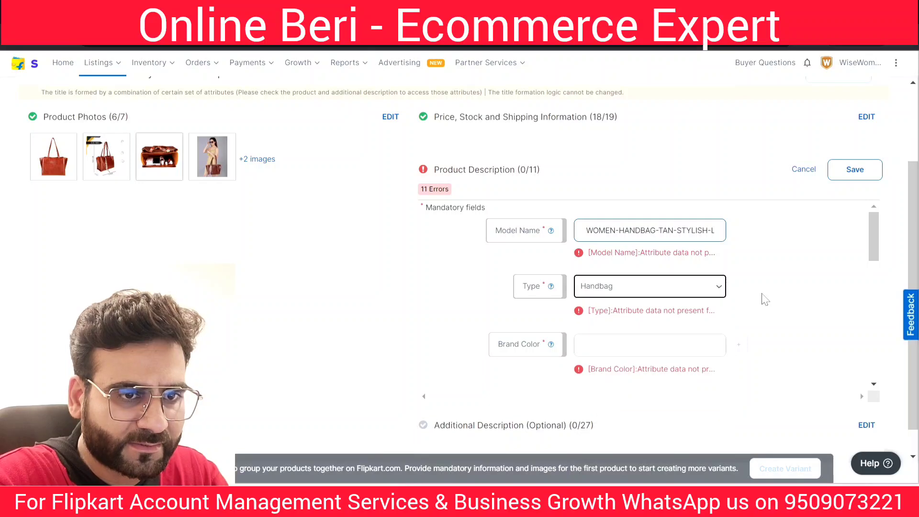
pyautogui.scroll(-2, 868, 249)
pyautogui.click(587, 284)
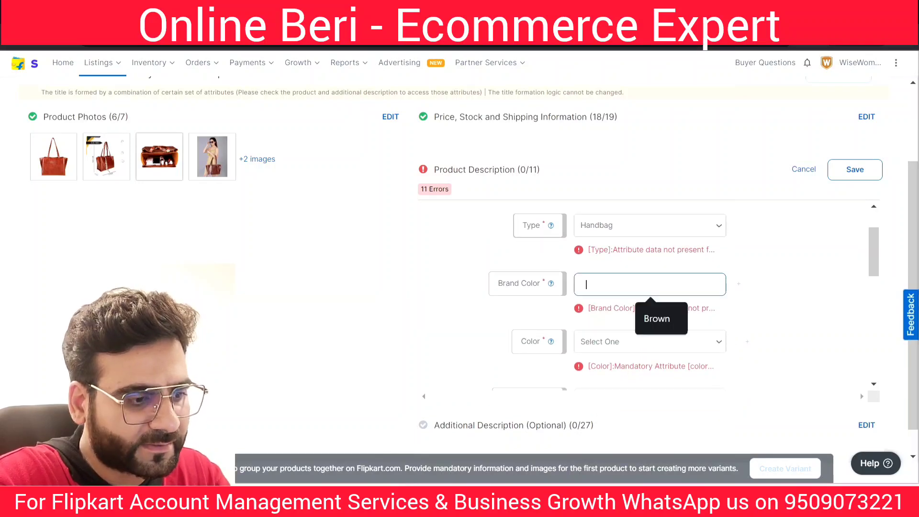
pyautogui.write('Tan')
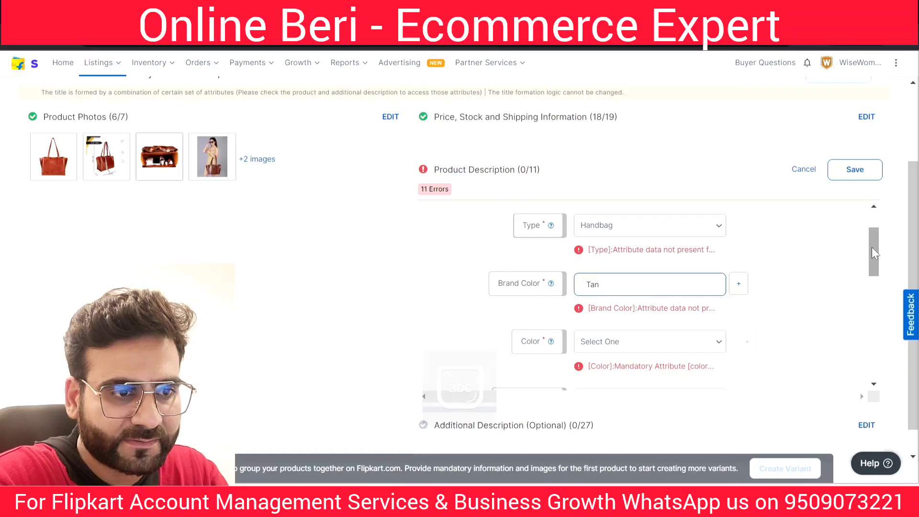
# Step: Choose Tan as the color in the product description
pyautogui.scroll(-2, 871, 252)
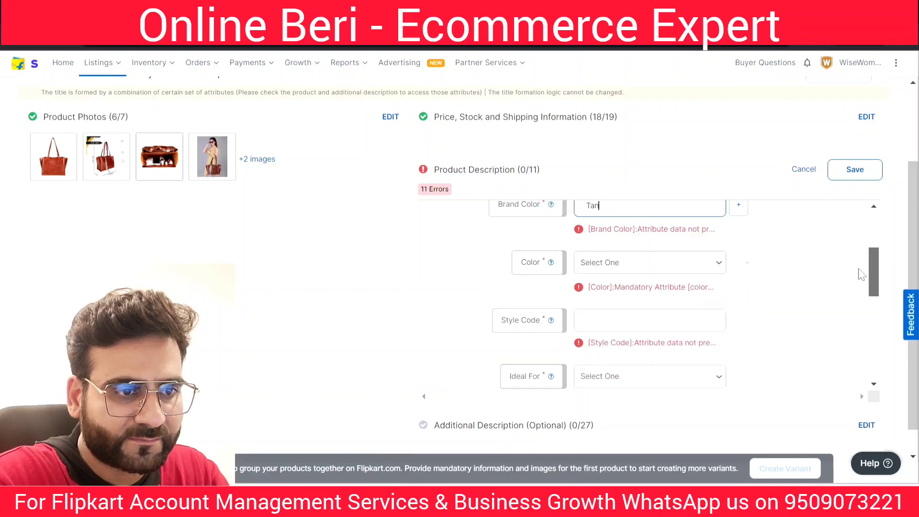
pyautogui.click(670, 264)
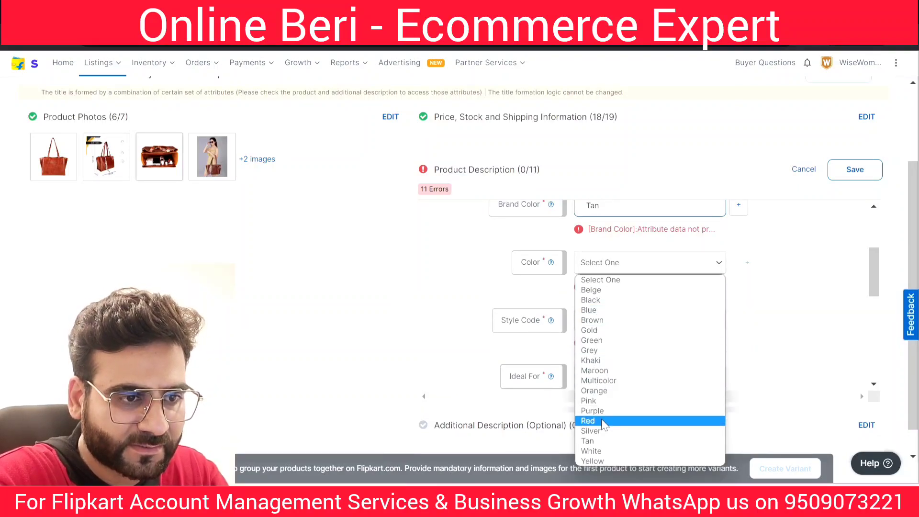
pyautogui.click(596, 444)
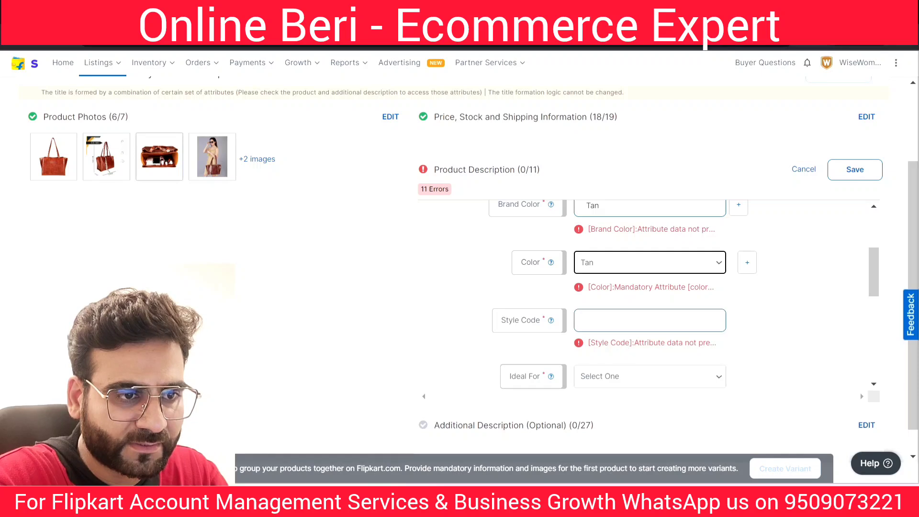
pyautogui.click(813, 287)
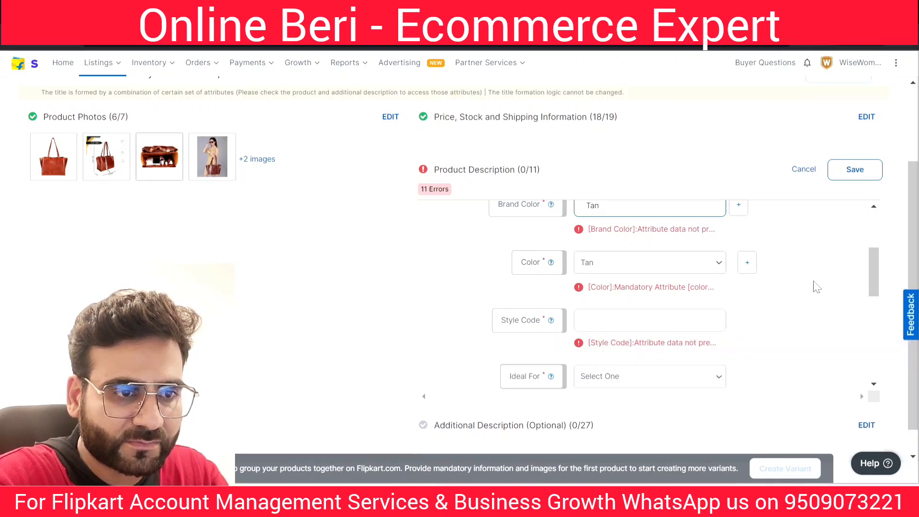
pyautogui.scroll(3, 782, 292)
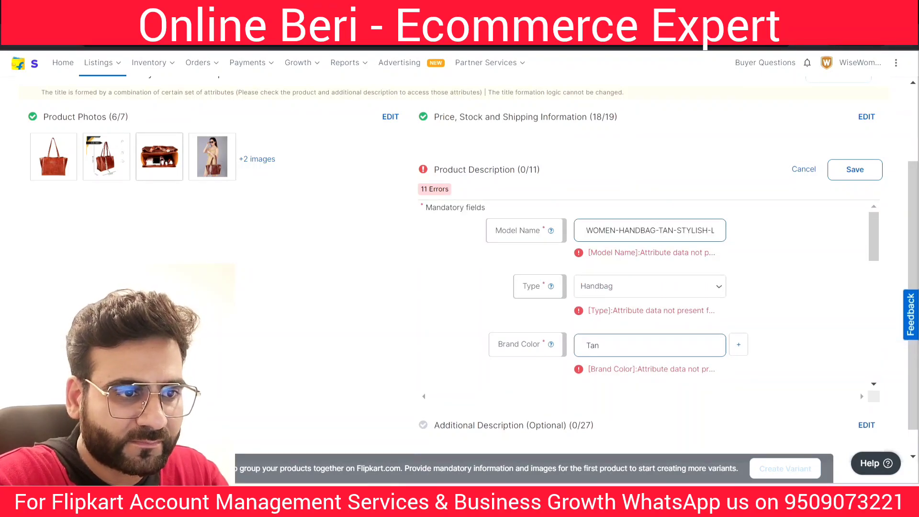
pyautogui.scroll(-5, 587, 273)
pyautogui.click(636, 247)
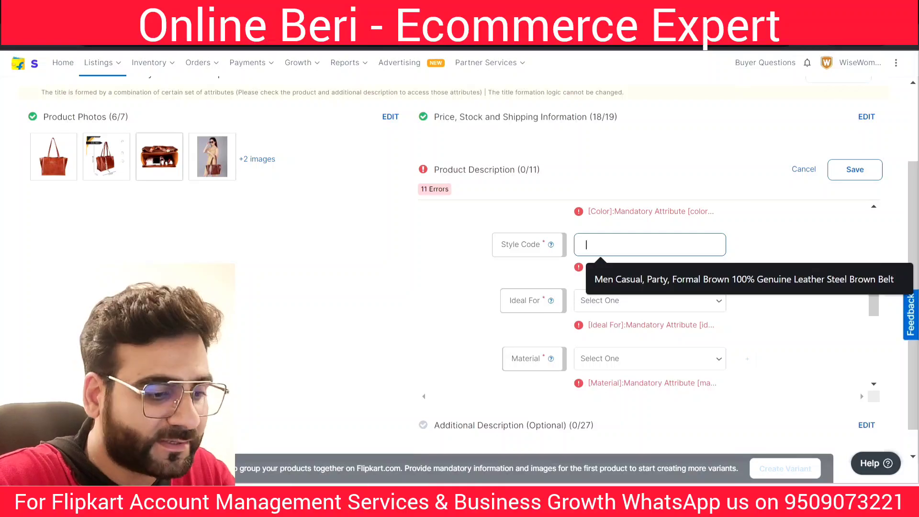
pyautogui.write('2123123')
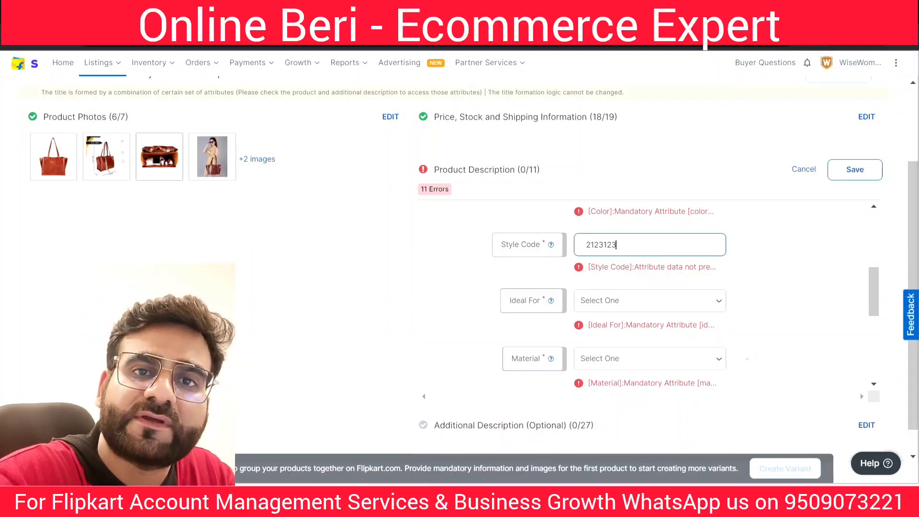
pyautogui.press('BackSpace')
pyautogui.press('BackSpace')
pyautogui.press('BackSpace')
pyautogui.press('BackSpace')
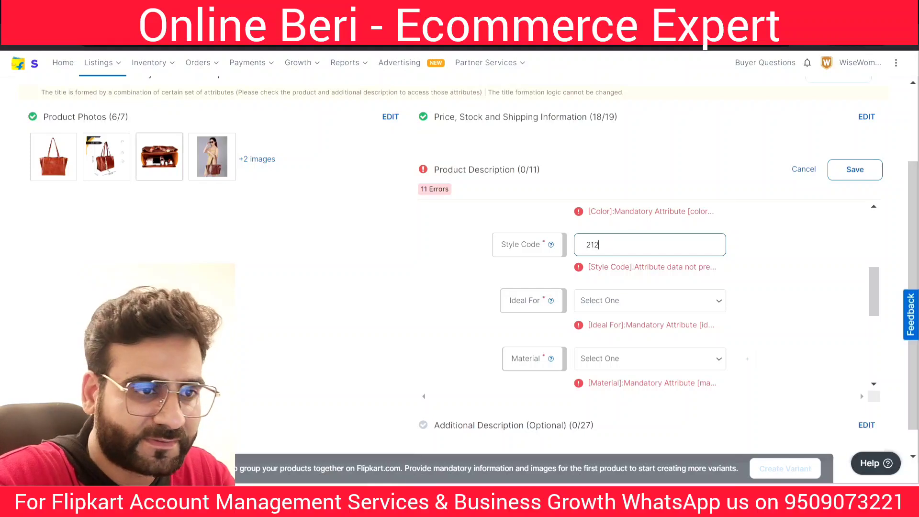
pyautogui.press('BackSpace')
pyautogui.press('BackSpace')
pyautogui.press('BackSpace')
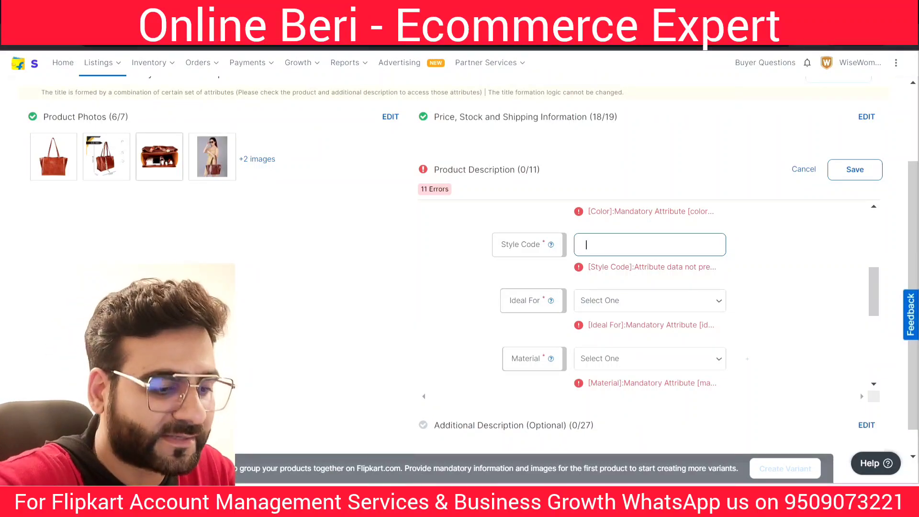
# Step: Enter "LATEST-FASHION-HANGBAG-" as the style code in the product description
pyautogui.press('capslock')
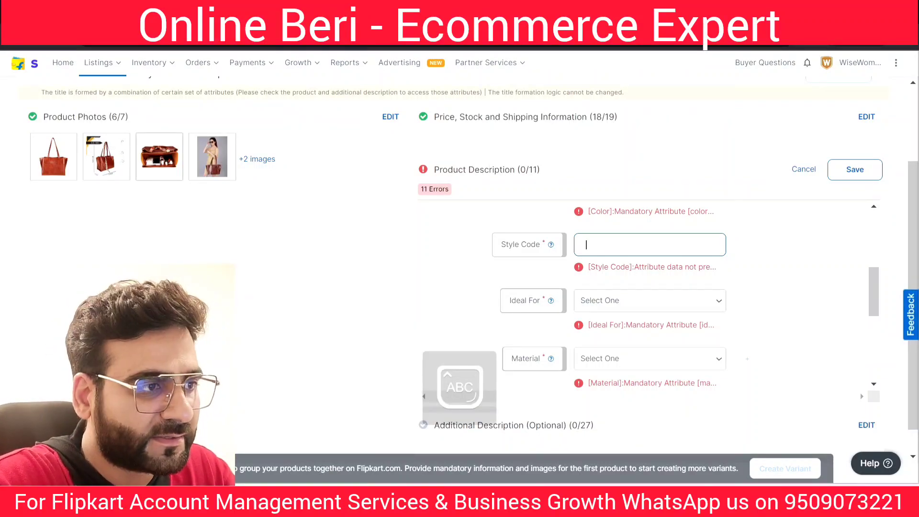
pyautogui.write('LA')
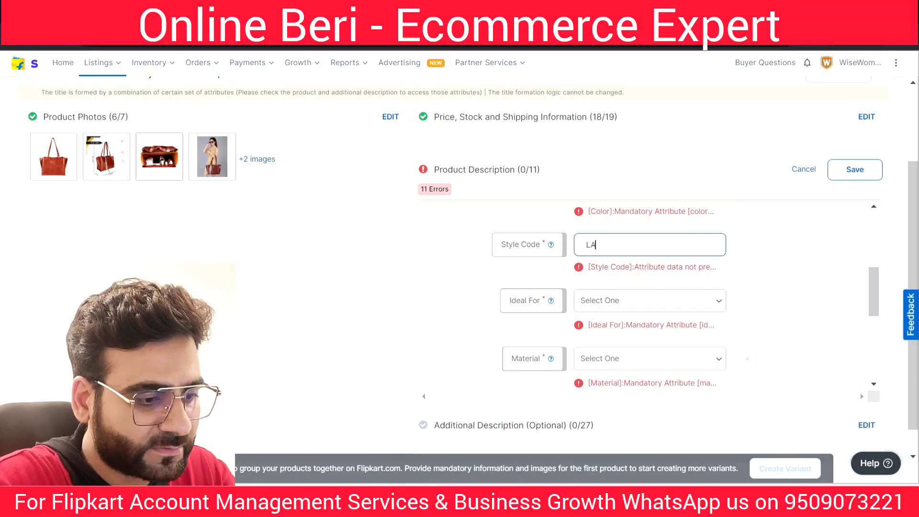
pyautogui.write('TEST')
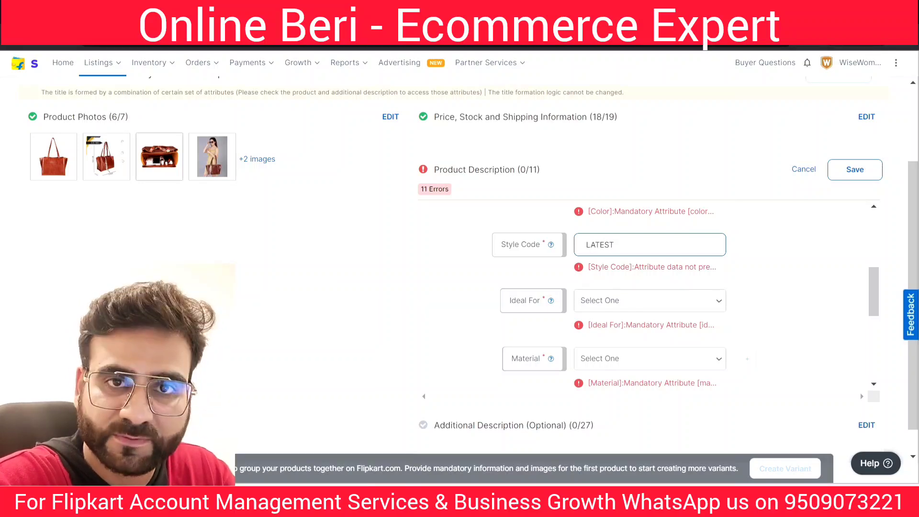
pyautogui.write('-F')
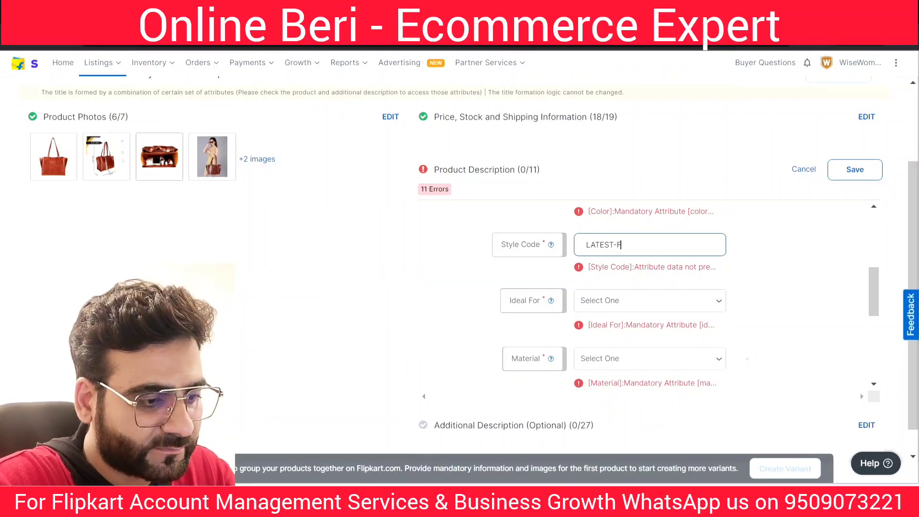
pyautogui.write('ASHION-')
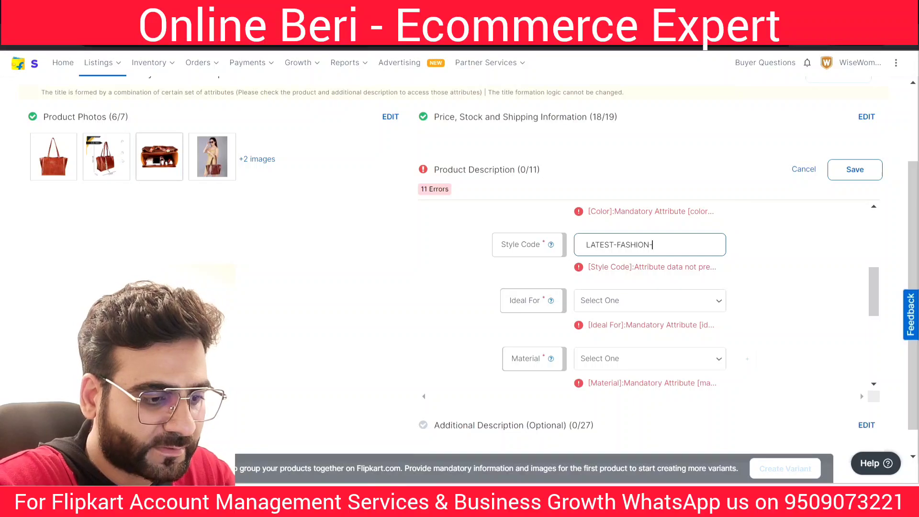
pyautogui.write('HANGBAG')
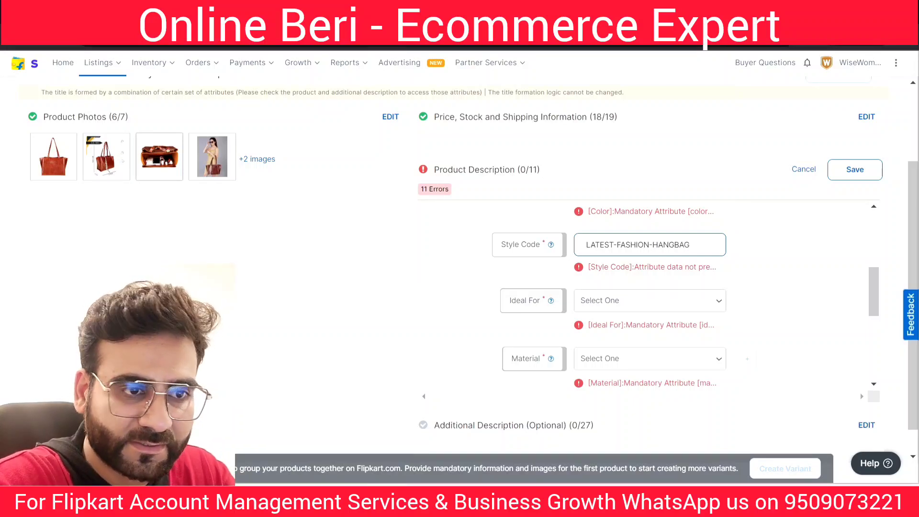
pyautogui.write('-')
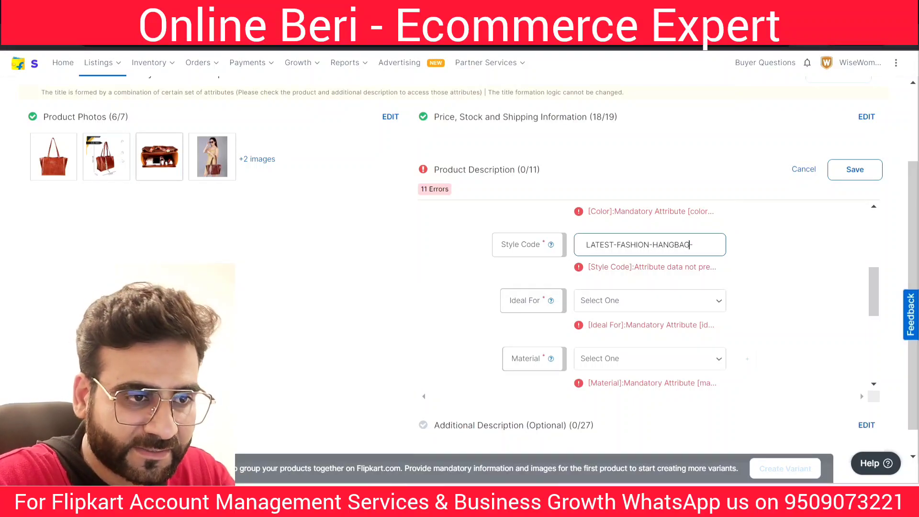
# Step: Replace the hyphens between the style code's words with spaces and remove the trailing hyphen
pyautogui.press('BackSpace')
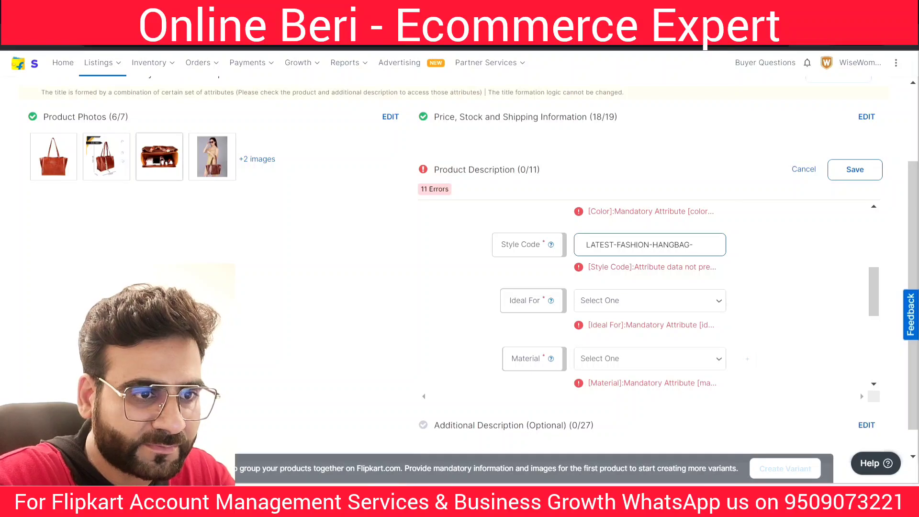
pyautogui.press('Right')
pyautogui.press('Delete')
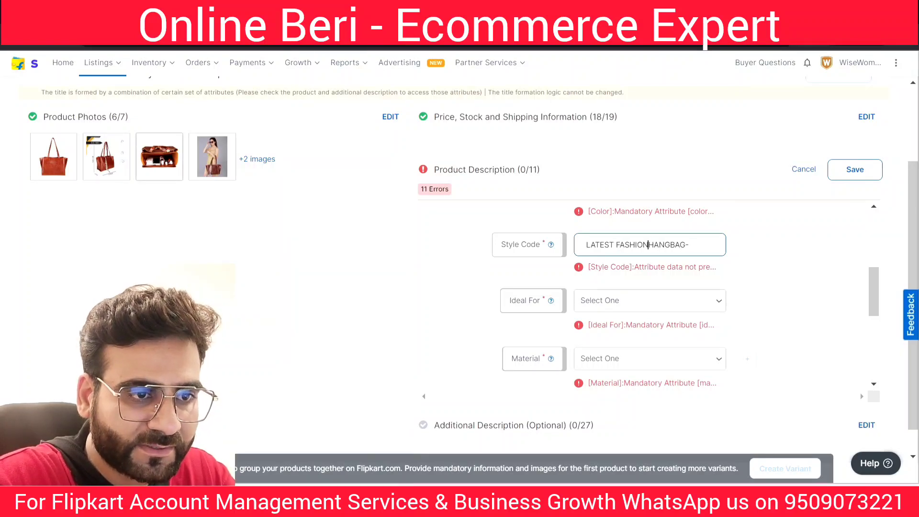
pyautogui.press('End')
pyautogui.press('BackSpace')
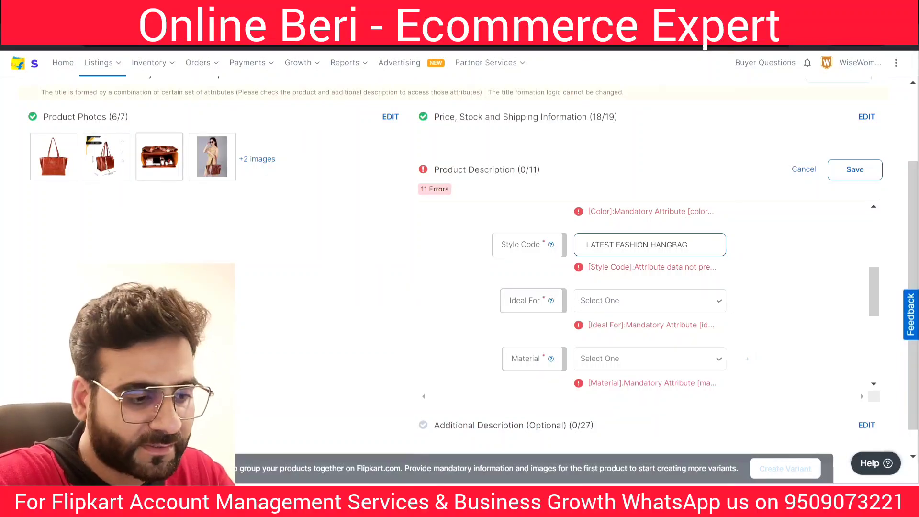
# Step: Append "BROWN TAN" to the style code
pyautogui.write('BRWON')
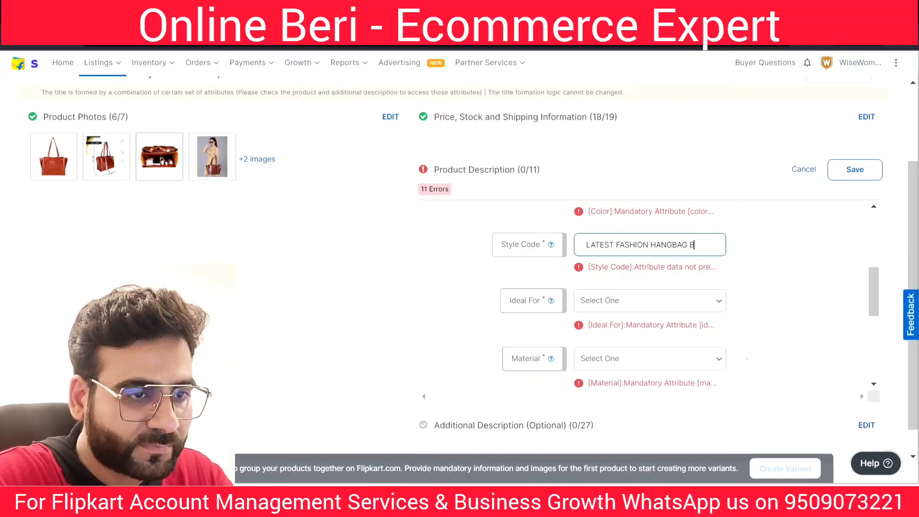
pyautogui.press('BackSpace')
pyautogui.press('BackSpace')
pyautogui.press('BackSpace')
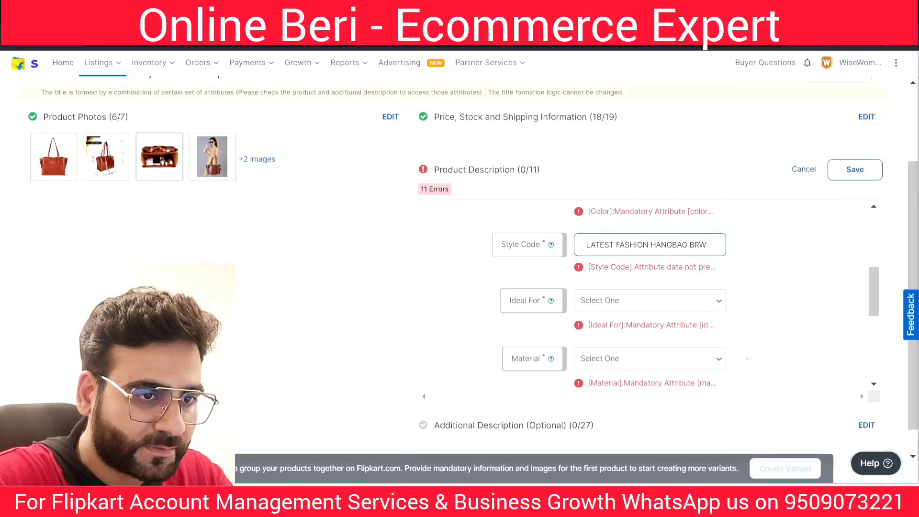
pyautogui.write('OWN TAN')
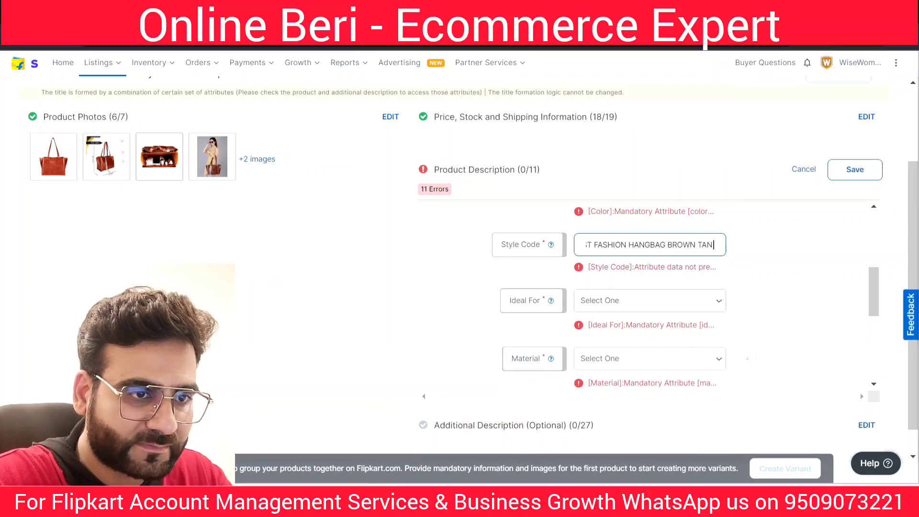
# Step: Check the style code's wording and append "FOR WOMEN" at its end
pyautogui.press('Left')
pyautogui.press('Left')
pyautogui.press('Left')
pyautogui.press('Left')
pyautogui.press('Left')
pyautogui.press('Left')
pyautogui.press('Left')
pyautogui.press('Left')
pyautogui.press('Left')
pyautogui.press('Left')
pyautogui.press('Left')
pyautogui.press('Left')
pyautogui.press('Left')
pyautogui.press('Left')
pyautogui.press('Left')
pyautogui.press('Left')
pyautogui.press('Left')
pyautogui.press('Left')
pyautogui.press('Left')
pyautogui.press('Left')
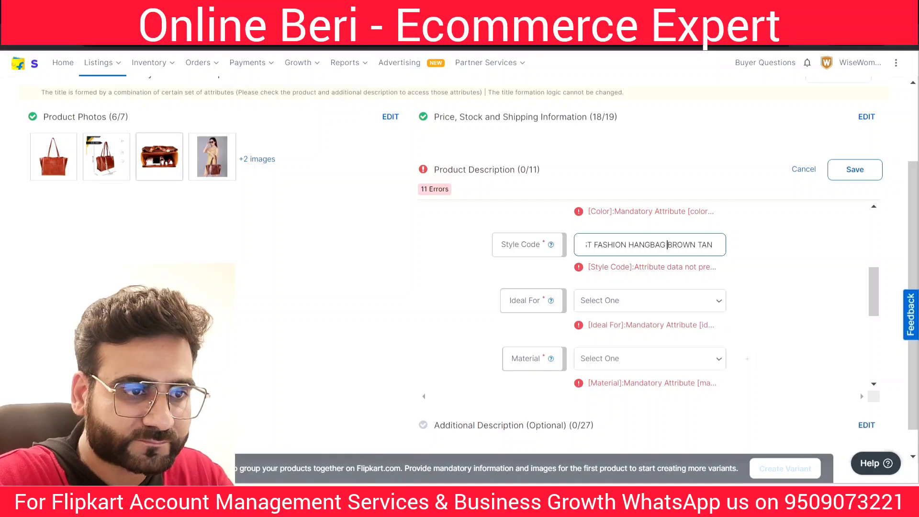
pyautogui.press('Right')
pyautogui.press('Right')
pyautogui.press('Right')
pyautogui.press('Right')
pyautogui.press('Right')
pyautogui.press('Right')
pyautogui.press('Right')
pyautogui.press('Right')
pyautogui.press('Right')
pyautogui.press('Right')
pyautogui.press('Right')
pyautogui.press('Right')
pyautogui.press('Right')
pyautogui.press('Right')
pyautogui.press('Right')
pyautogui.press('Right')
pyautogui.press('Right')
pyautogui.press('Right')
pyautogui.press('Right')
pyautogui.press('Right')
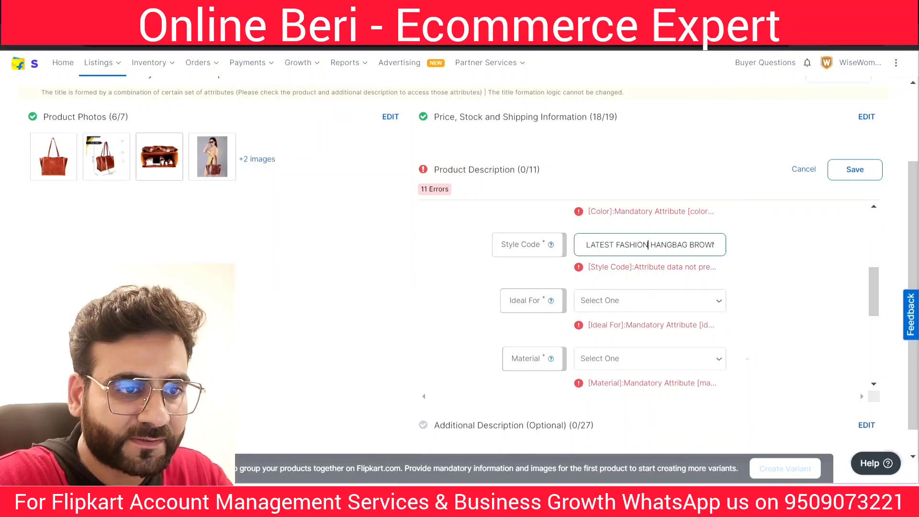
pyautogui.write('FOR WOMEN')
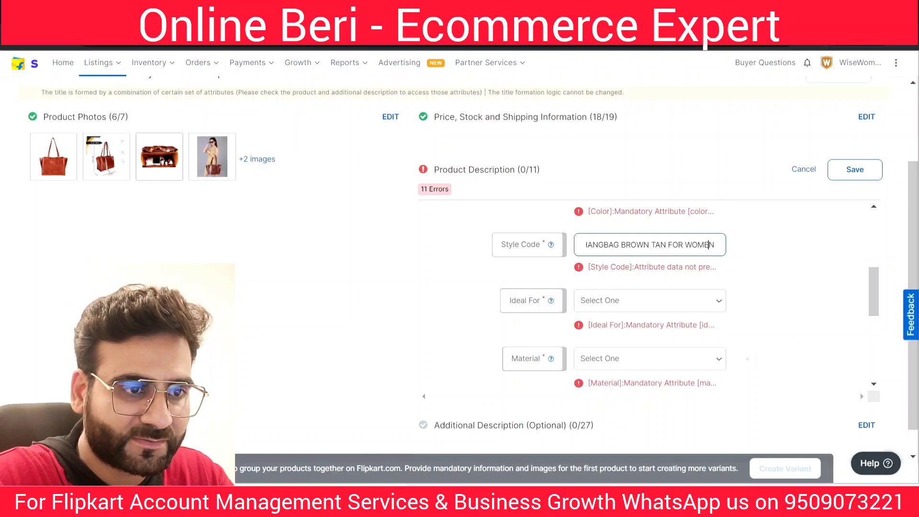
# Step: Review the full text of the entered style code from end to end
pyautogui.press('Left')
pyautogui.press('Left')
pyautogui.press('Left')
pyautogui.press('Left')
pyautogui.press('Left')
pyautogui.press('Left')
pyautogui.press('Left')
pyautogui.press('Left')
pyautogui.press('Left')
pyautogui.press('Left')
pyautogui.press('Left')
pyautogui.press('Left')
pyautogui.press('Left')
pyautogui.press('Left')
pyautogui.press('Left')
pyautogui.press('Left')
pyautogui.press('Left')
pyautogui.press('Left')
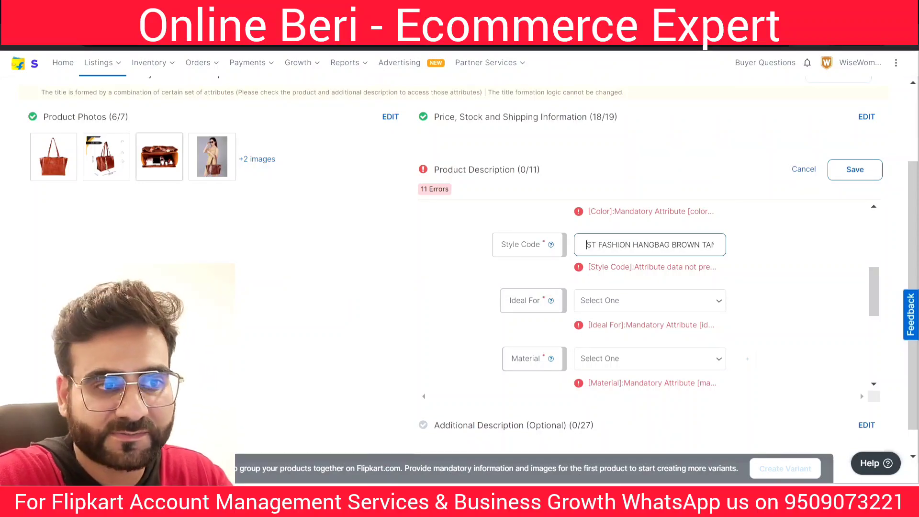
pyautogui.press('Left')
pyautogui.press('Left')
pyautogui.press('Left')
pyautogui.press('Left')
pyautogui.press('Left')
pyautogui.press('Left')
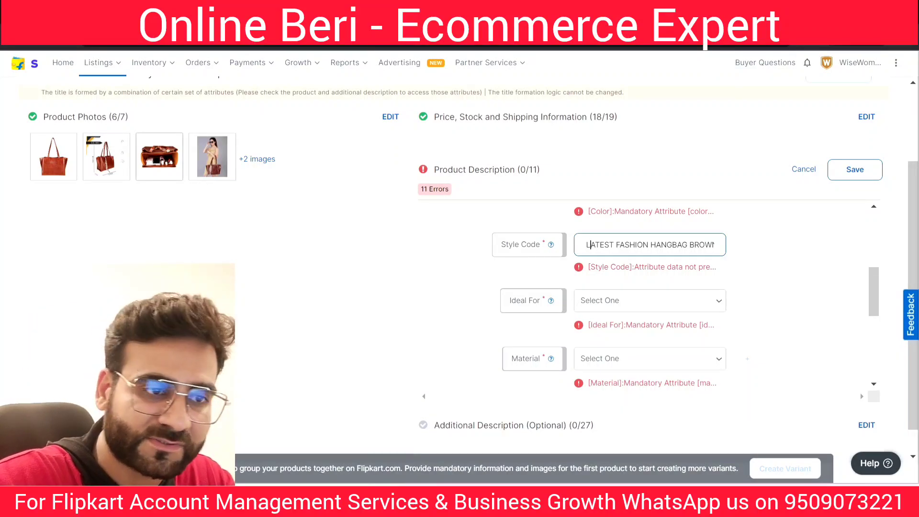
pyautogui.press('Right')
pyautogui.press('Right')
pyautogui.press('Right')
pyautogui.press('Right')
pyautogui.press('Right')
pyautogui.press('Right')
pyautogui.press('Right')
pyautogui.press('Right')
pyautogui.press('Right')
pyautogui.press('Right')
pyautogui.press('Right')
pyautogui.press('Right')
pyautogui.press('Right')
pyautogui.press('Right')
pyautogui.press('Right')
pyautogui.press('Right')
pyautogui.press('Right')
pyautogui.press('Right')
pyautogui.press('Right')
pyautogui.press('Right')
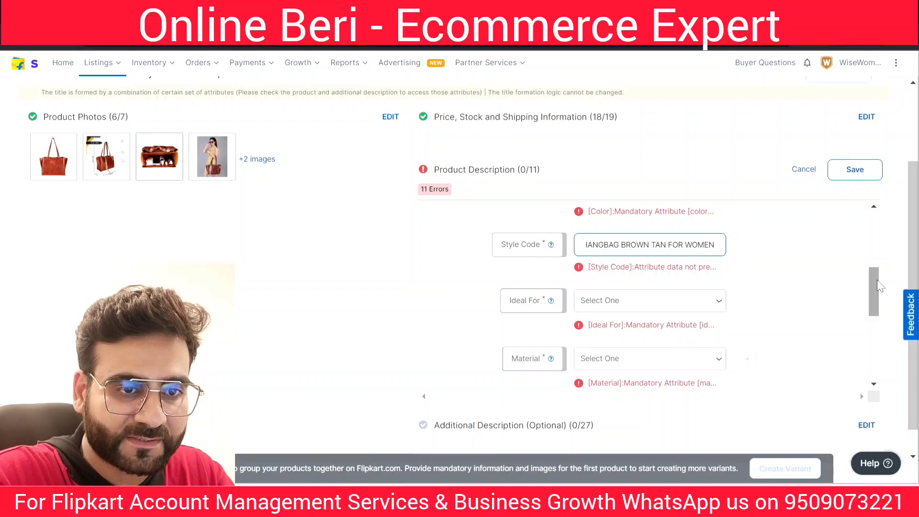
# Step: Set Ideal For to Women and choose Artificial Leather as the material
pyautogui.moveTo(878, 279); pyautogui.dragTo(869, 302)
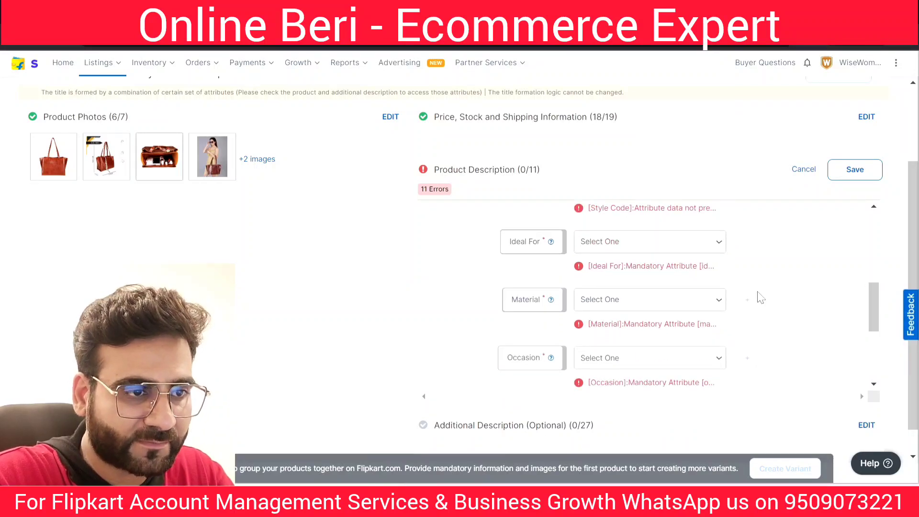
pyautogui.click(604, 243)
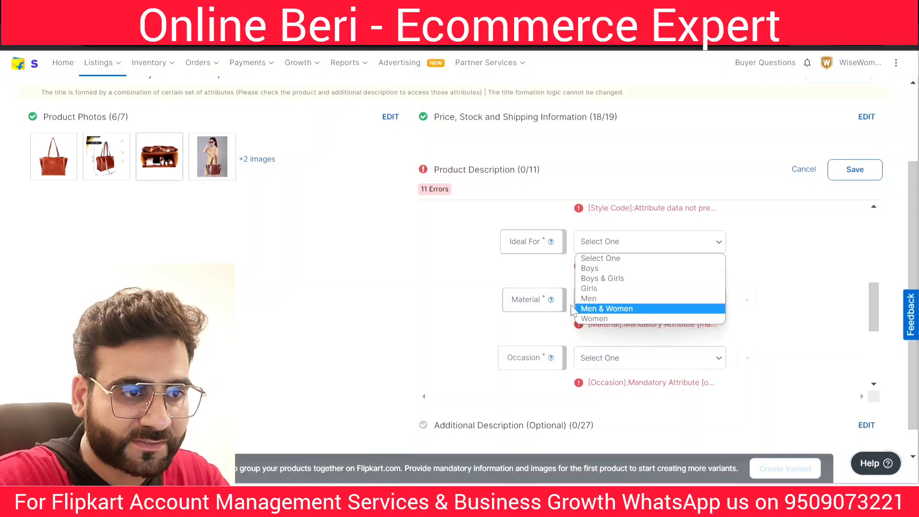
pyautogui.click(600, 319)
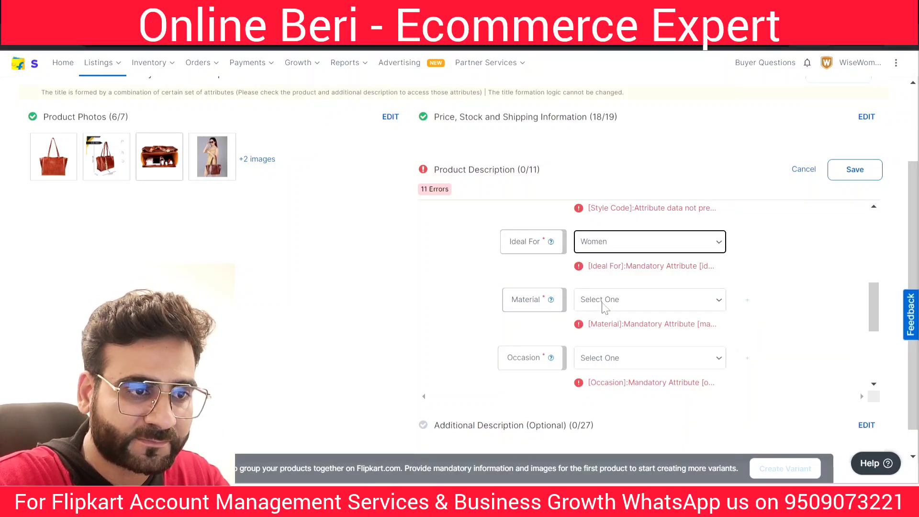
pyautogui.click(605, 301)
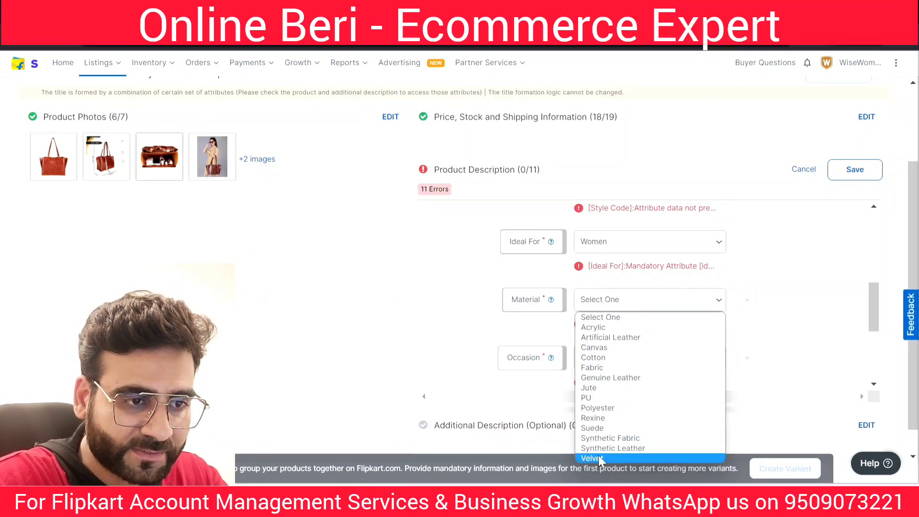
pyautogui.click(629, 338)
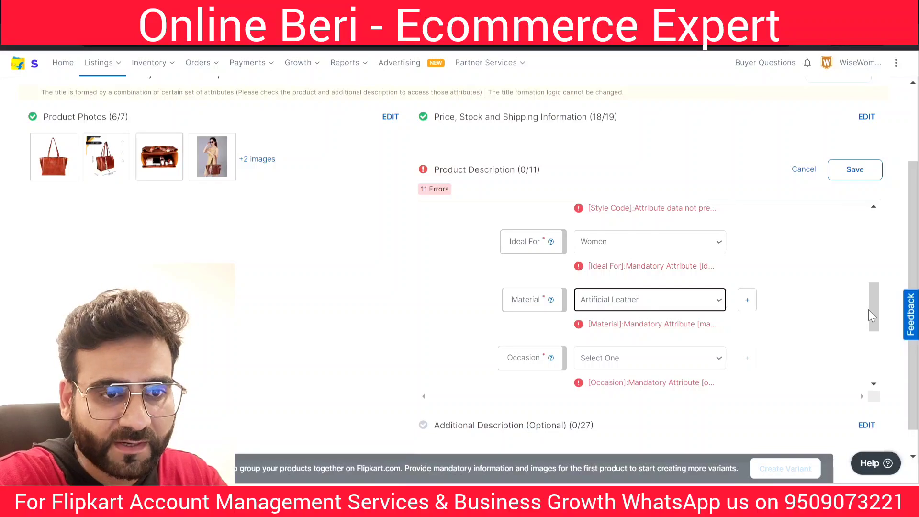
# Step: Set the occasion to Casual and add Evening/Party as a second occasion value
pyautogui.scroll(-1, 865, 325)
pyautogui.scroll(-2, 865, 329)
pyautogui.scroll(3, 837, 312)
pyautogui.scroll(-1, 827, 322)
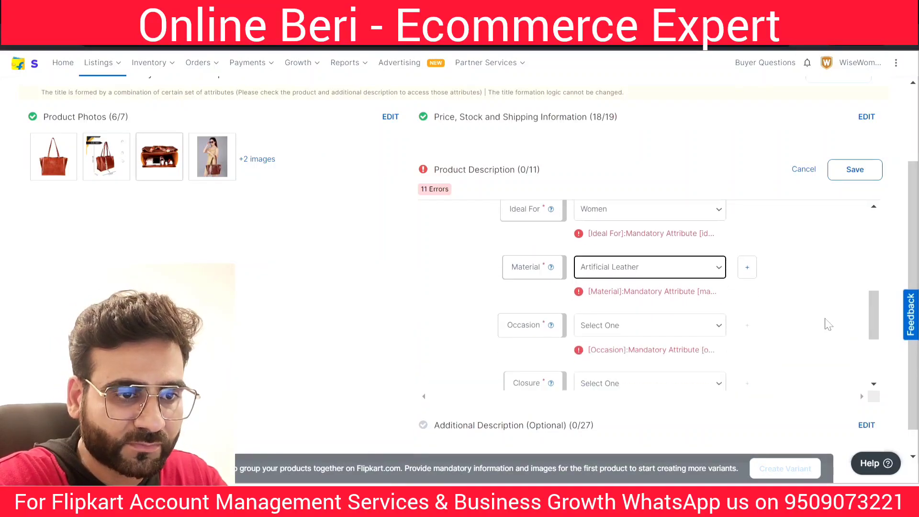
pyautogui.click(684, 326)
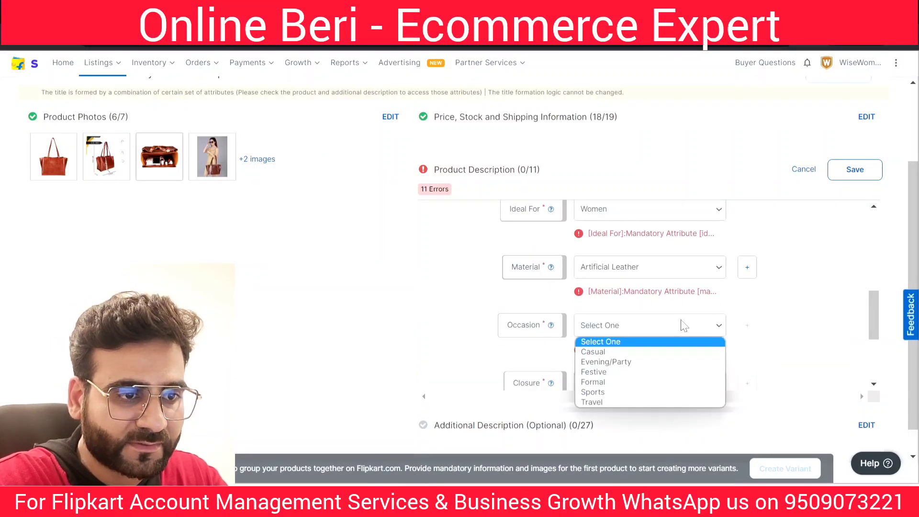
pyautogui.click(614, 352)
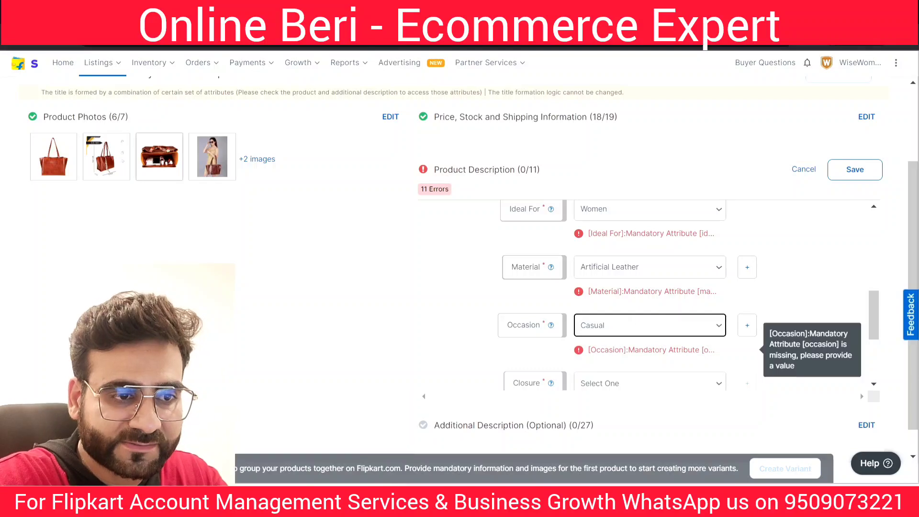
pyautogui.click(747, 327)
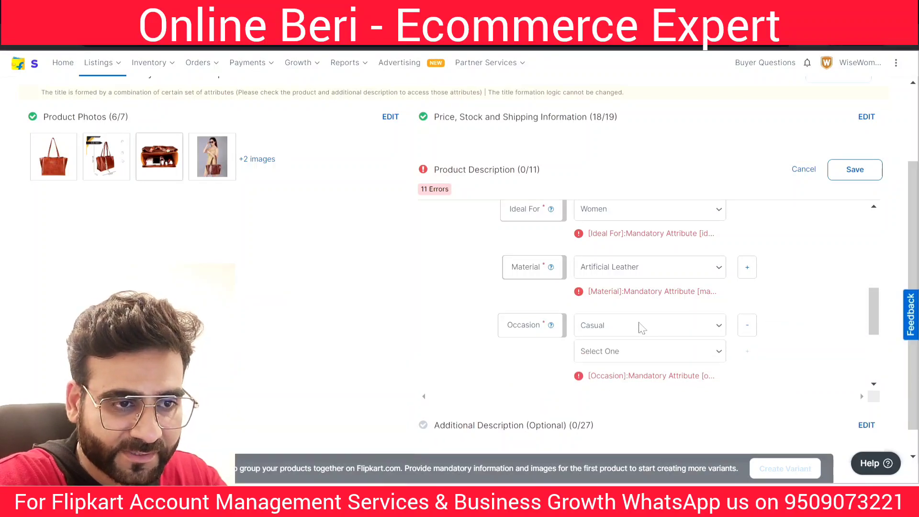
pyautogui.click(705, 355)
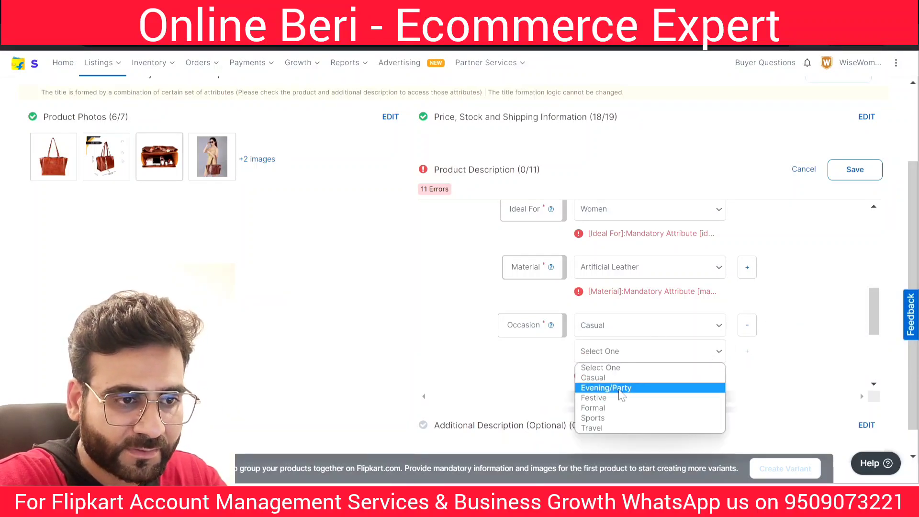
pyautogui.click(621, 388)
pyautogui.moveTo(874, 324); pyautogui.dragTo(875, 332)
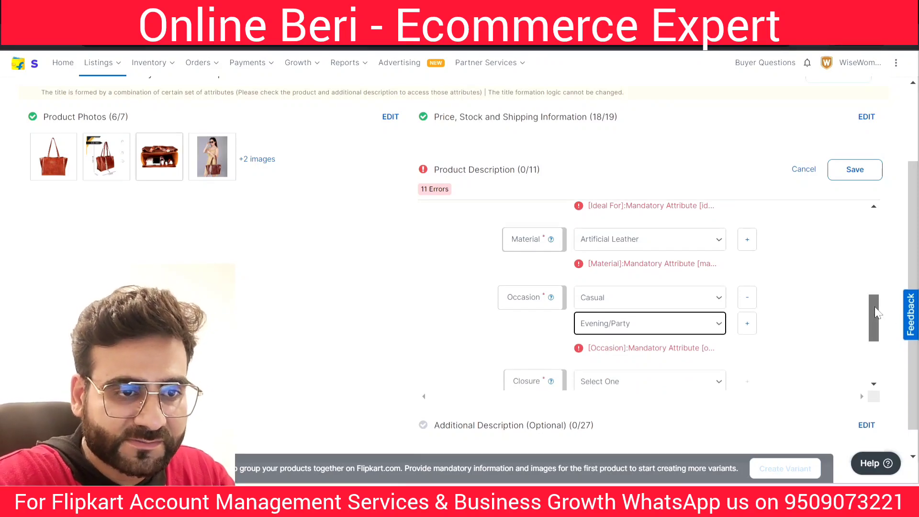
# Step: Set the bag's closure type to Press Button in the product description
pyautogui.scroll(-1, 876, 312)
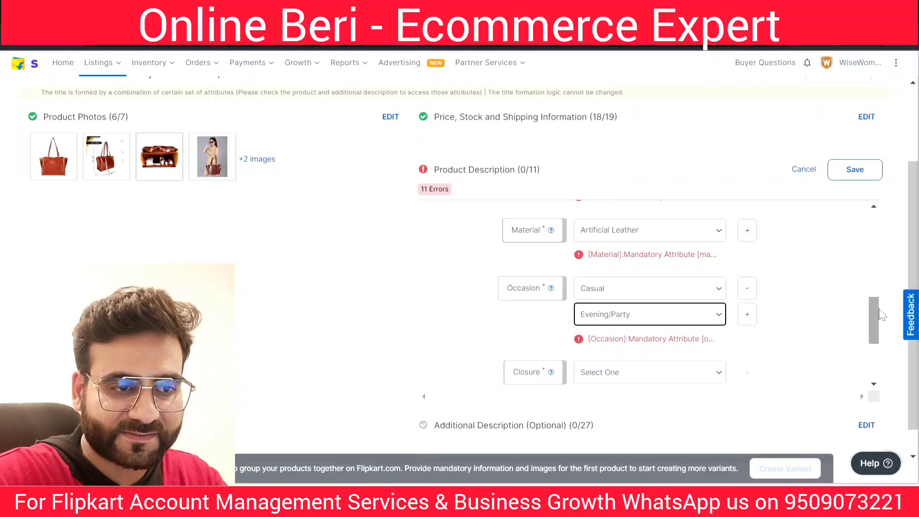
pyautogui.moveTo(883, 315); pyautogui.dragTo(882, 332)
pyautogui.click(688, 306)
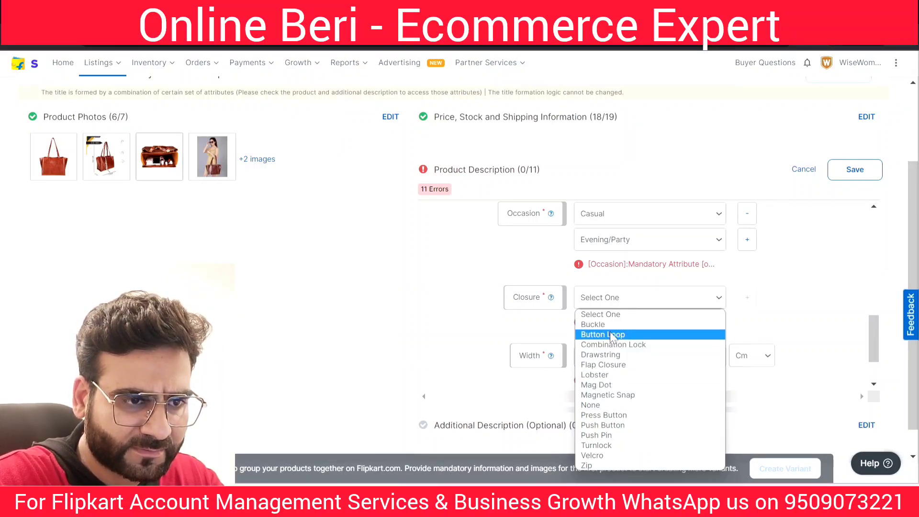
pyautogui.click(602, 416)
# Step: Enter a width of 30 cm and a height of 10 cm, and save the product description
pyautogui.scroll(-3, 872, 364)
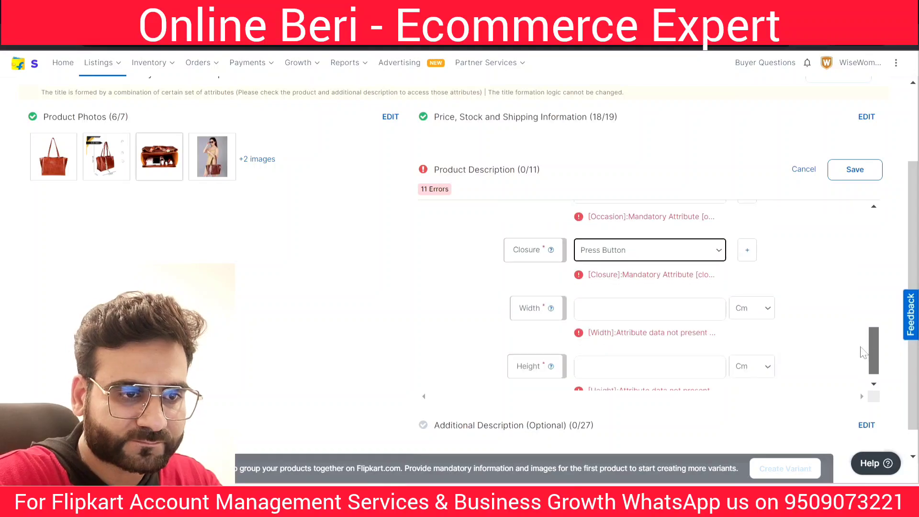
pyautogui.click(637, 351)
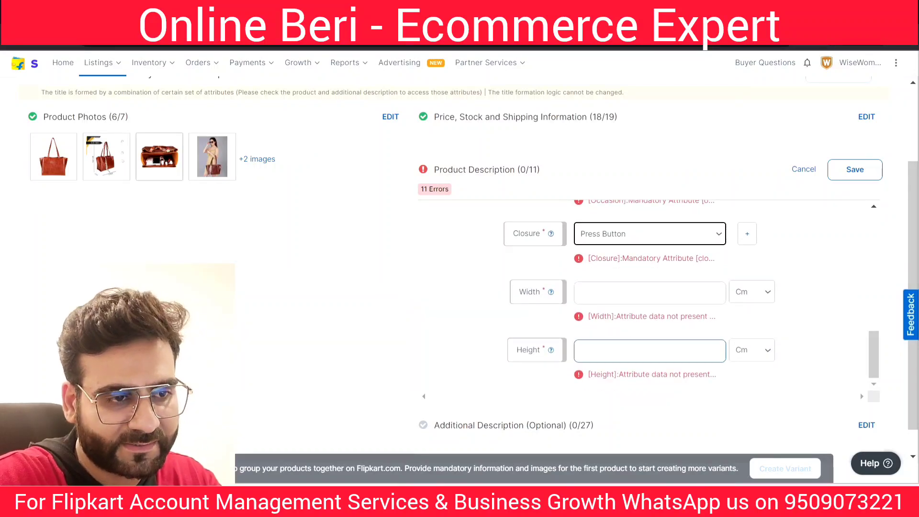
pyautogui.click(650, 293)
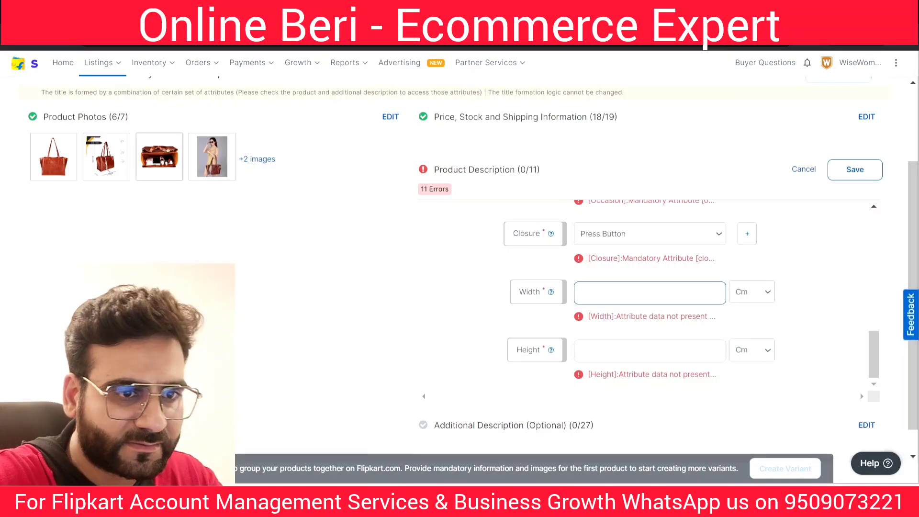
pyautogui.write('39')
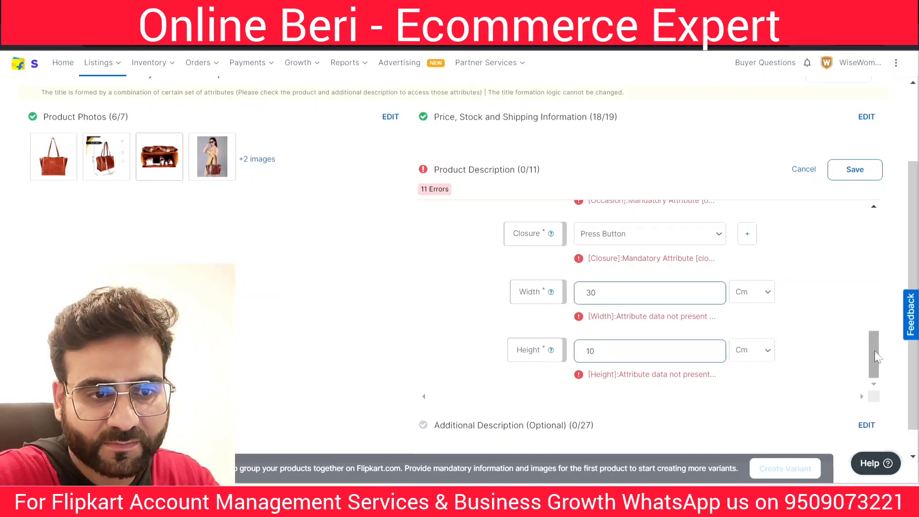
pyautogui.moveTo(873, 368)
pyautogui.mouseDown()
pyautogui.moveTo(870, 292)
pyautogui.moveTo(873, 356)
pyautogui.mouseUp()
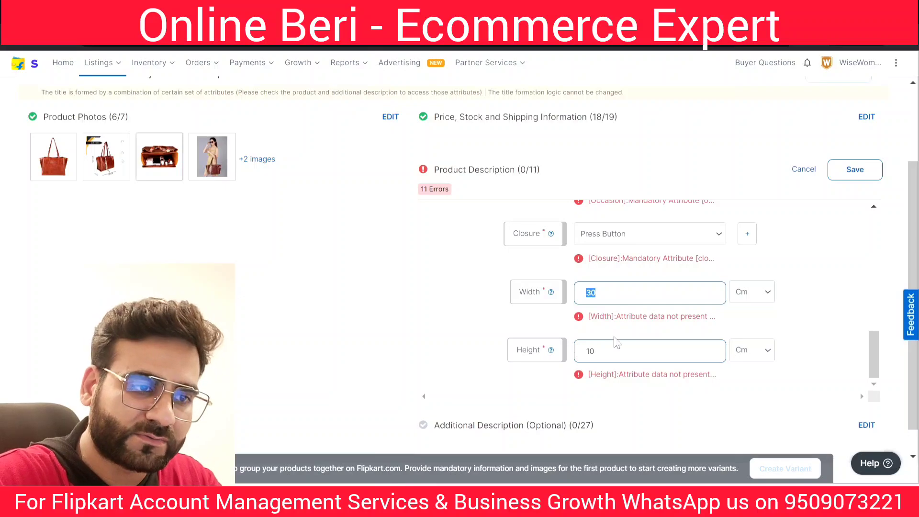
pyautogui.moveTo(599, 352); pyautogui.dragTo(557, 349)
pyautogui.click(834, 352)
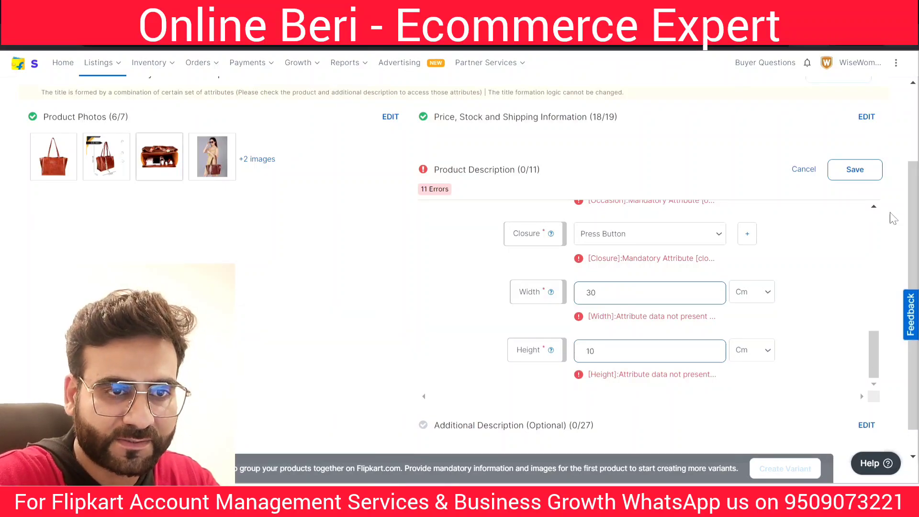
pyautogui.click(857, 170)
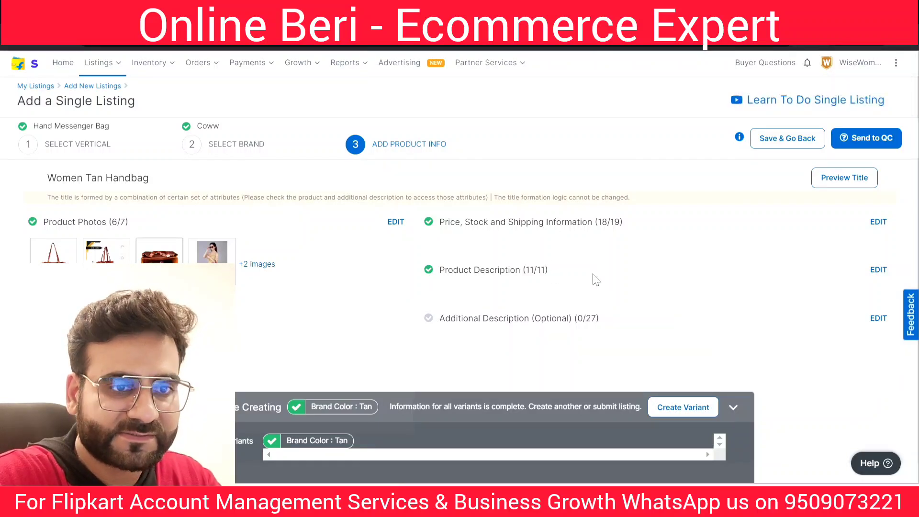
# Step: Collapse the variants panel and open the listing's optional Additional Description section for editing
pyautogui.click(732, 407)
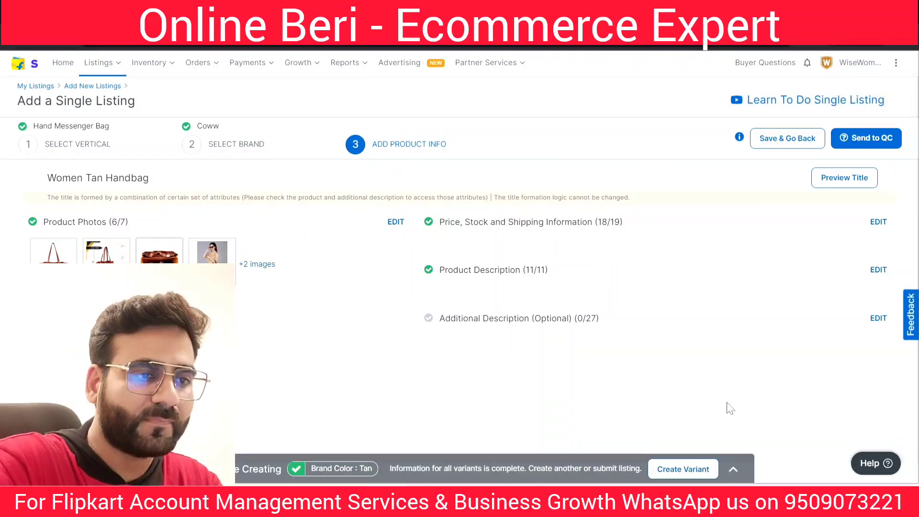
pyautogui.doubleClick(554, 318)
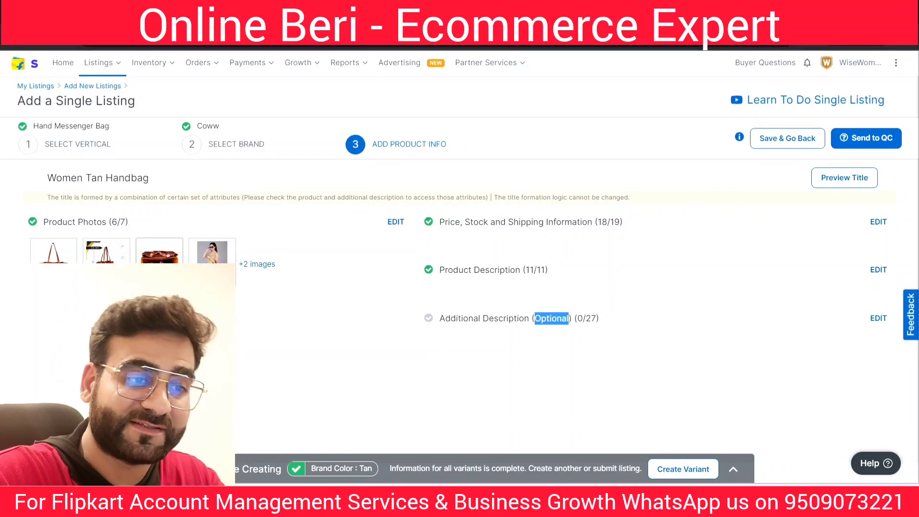
pyautogui.click(670, 336)
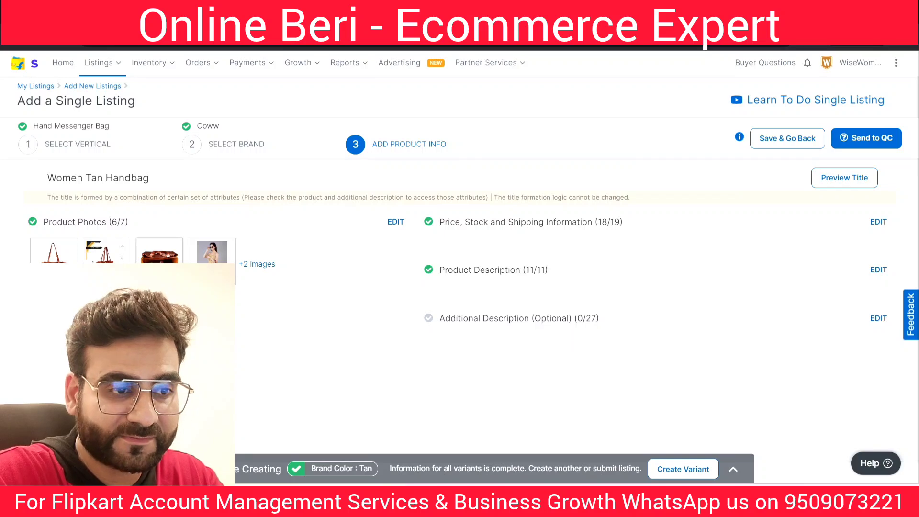
pyautogui.moveTo(572, 319); pyautogui.dragTo(605, 319)
pyautogui.click(603, 323)
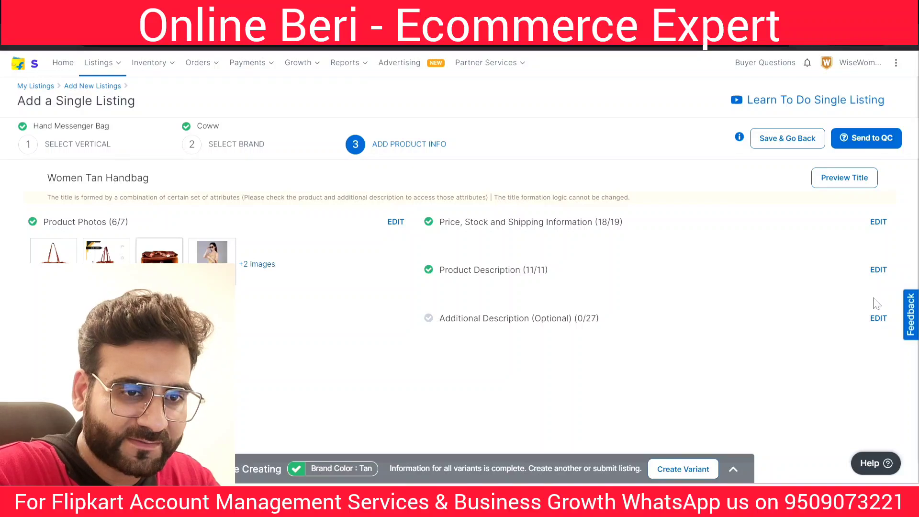
pyautogui.click(872, 320)
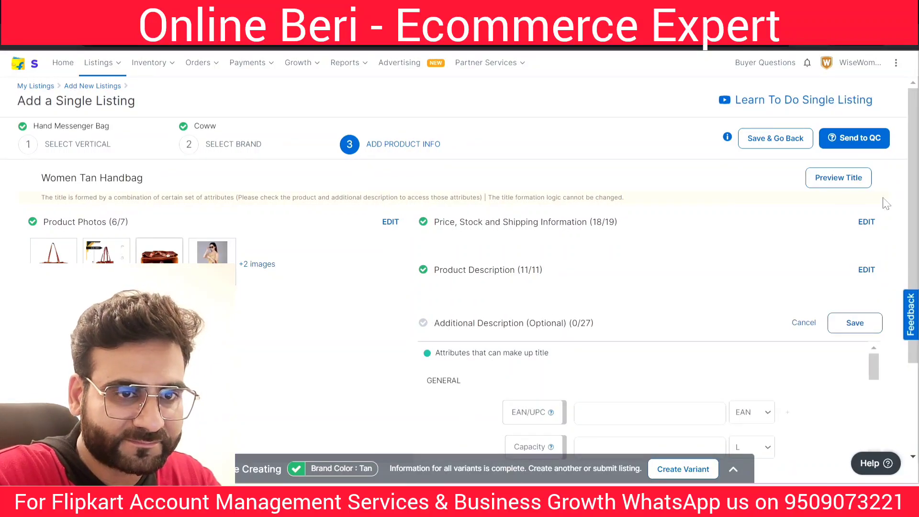
pyautogui.scroll(-3, 820, 266)
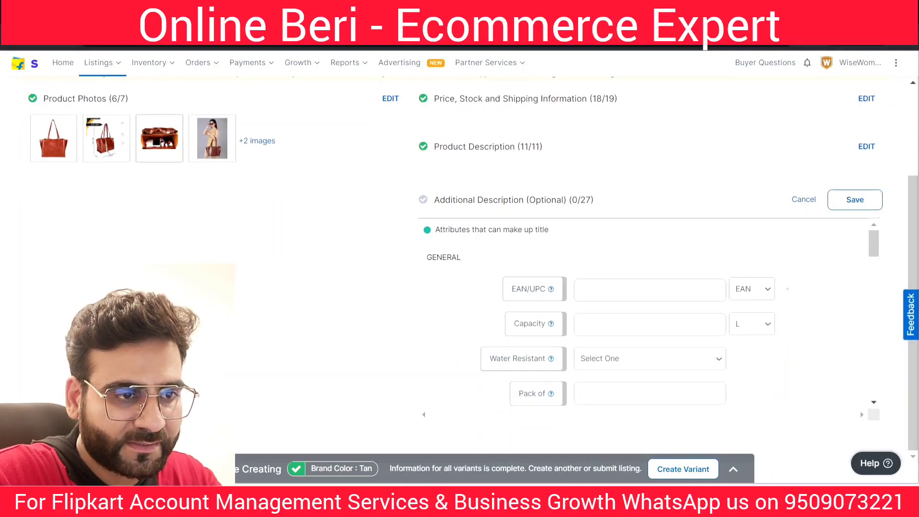
# Step: Set Water Resistant to Yes and Pack of to 1 in the additional description
pyautogui.moveTo(876, 247); pyautogui.dragTo(868, 259)
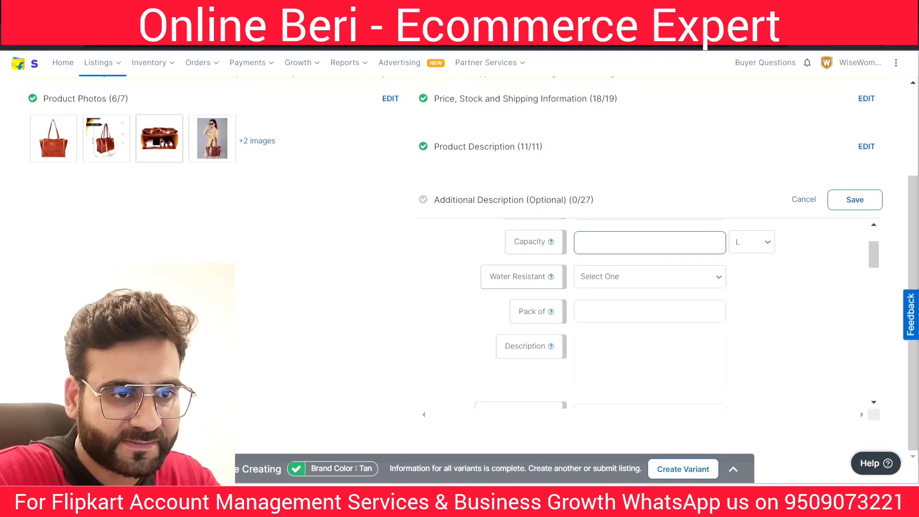
pyautogui.click(762, 242)
pyautogui.click(762, 243)
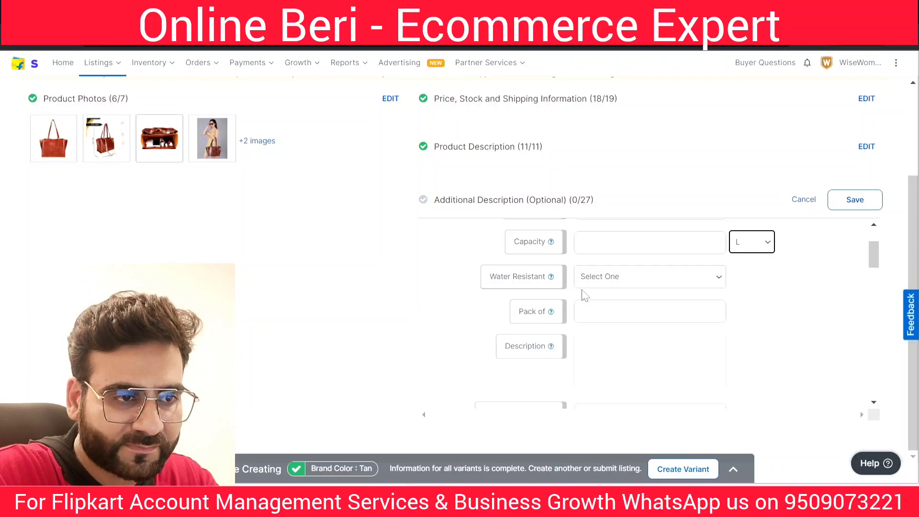
pyautogui.click(656, 282)
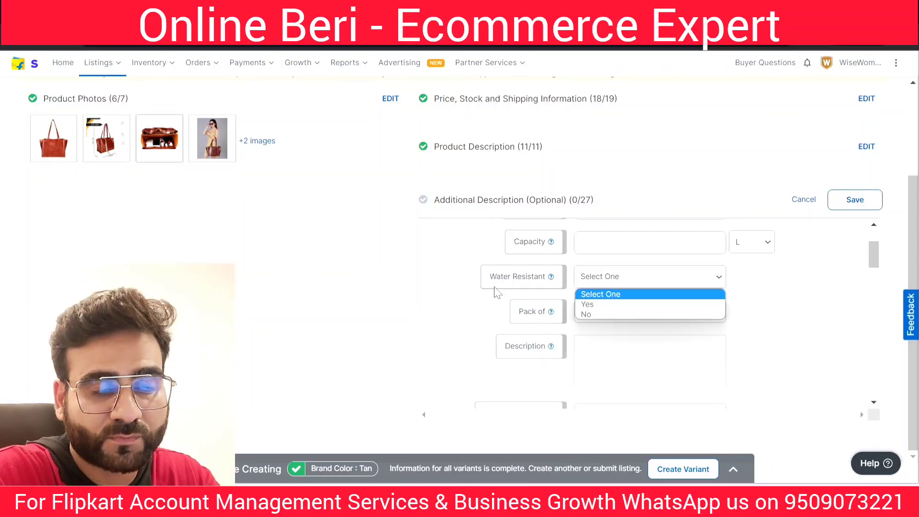
pyautogui.click(587, 305)
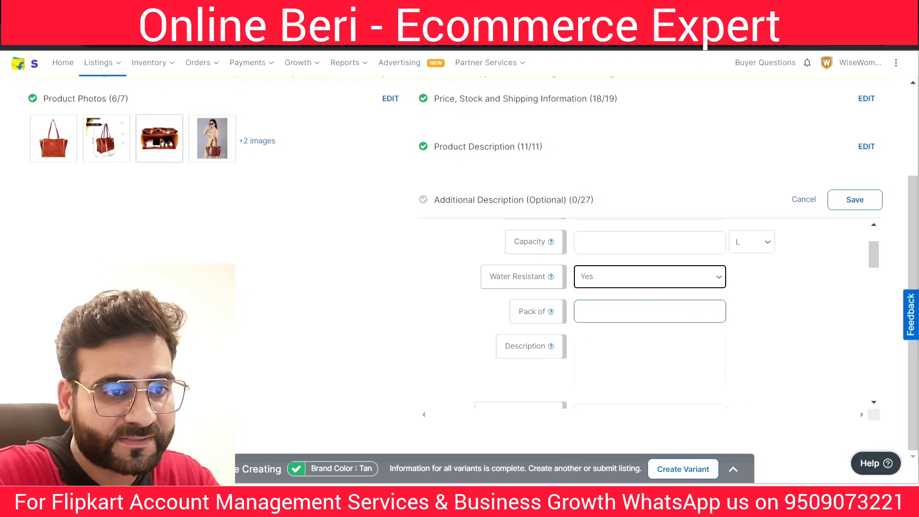
pyautogui.click(724, 318)
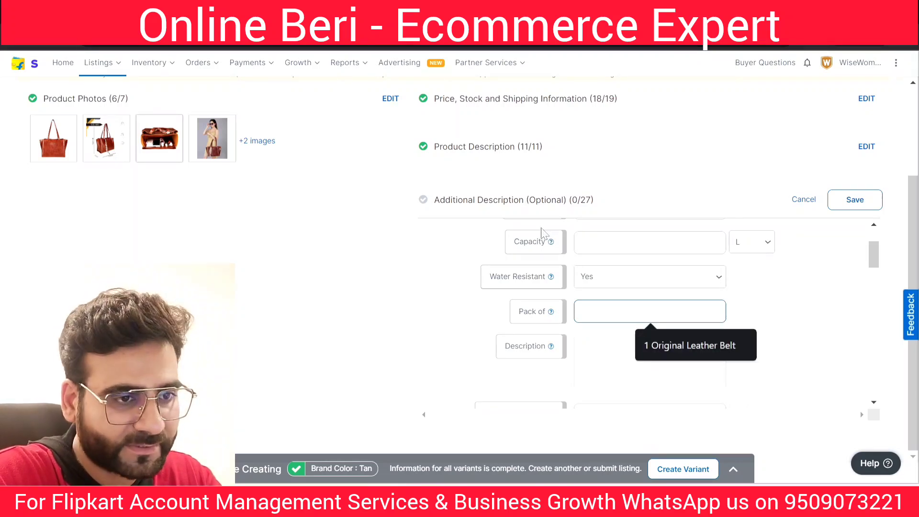
pyautogui.write('1')
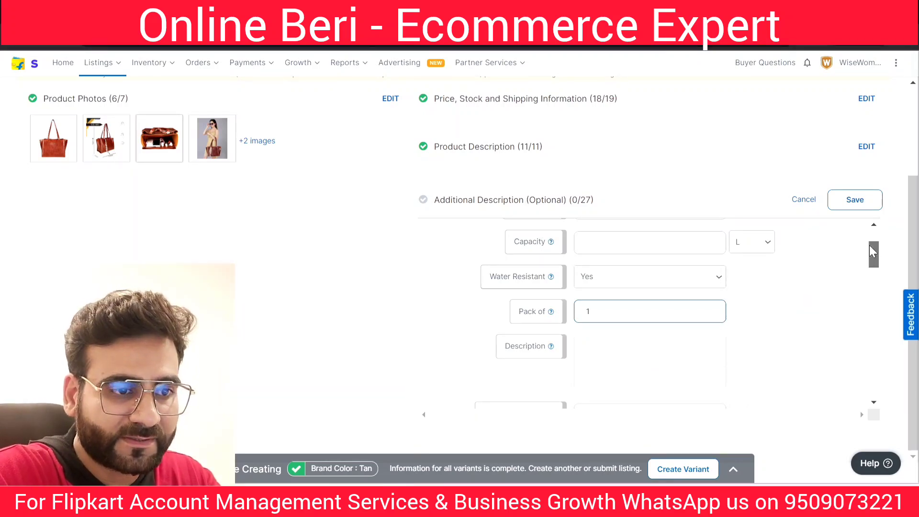
# Step: Examine the Description, Search Keywords, Key Features and Video URL fields of the additional description
pyautogui.moveTo(869, 246); pyautogui.dragTo(866, 253)
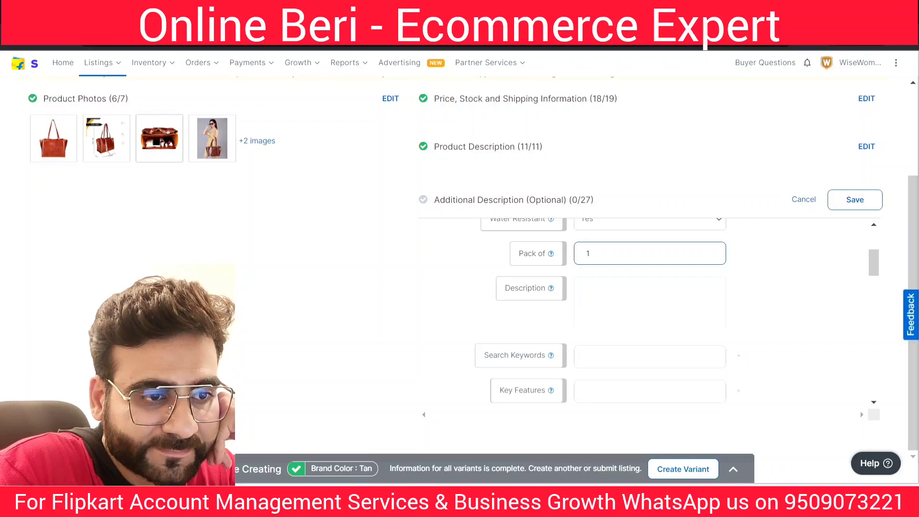
pyautogui.click(611, 364)
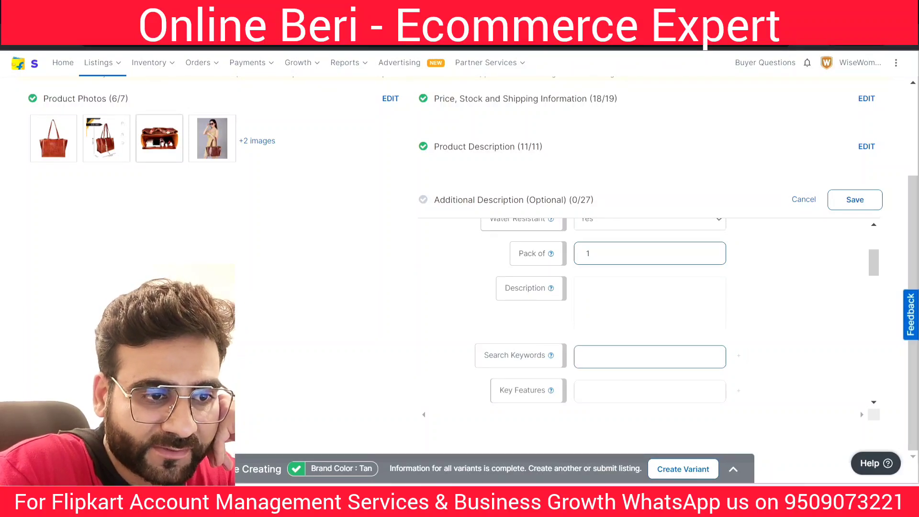
pyautogui.click(782, 372)
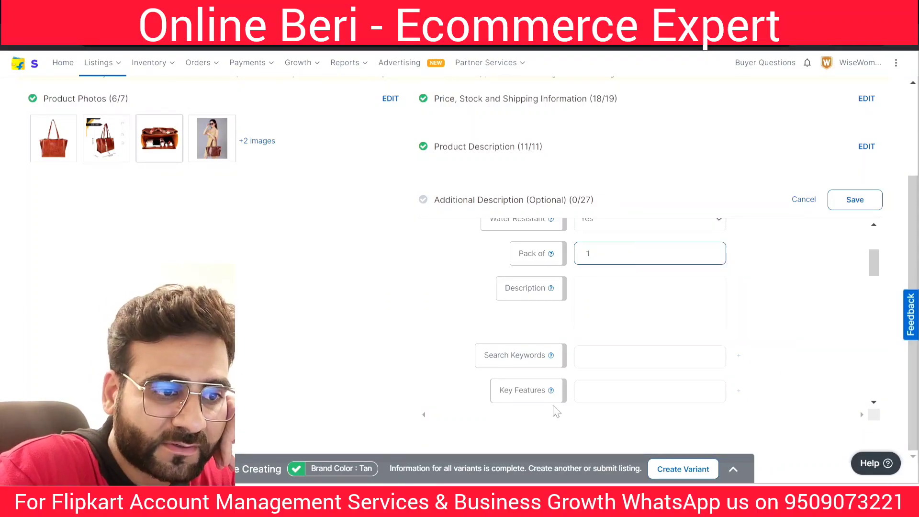
pyautogui.click(599, 388)
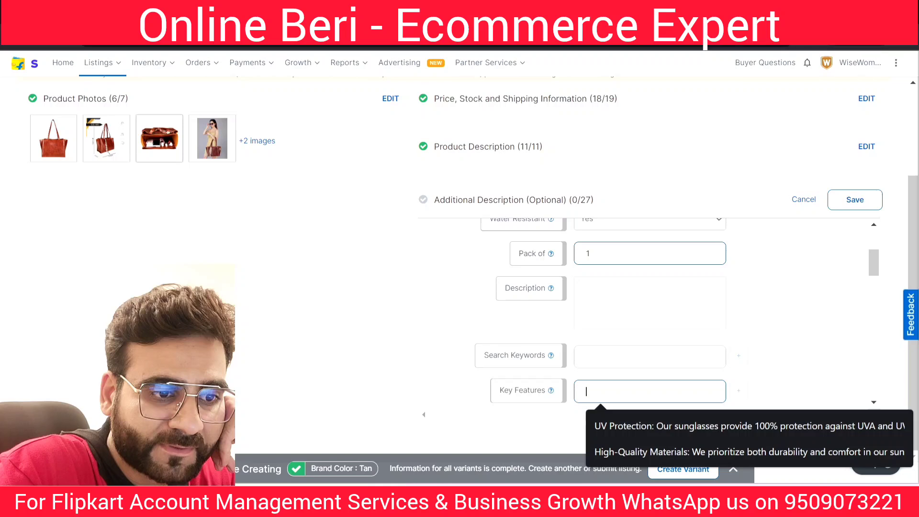
pyautogui.click(867, 358)
pyautogui.scroll(-3, 651, 316)
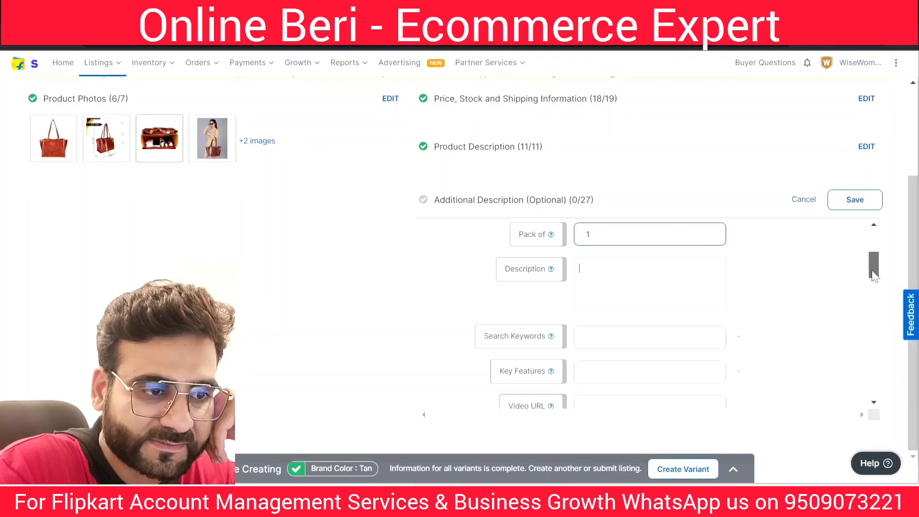
pyautogui.moveTo(886, 286); pyautogui.dragTo(865, 270)
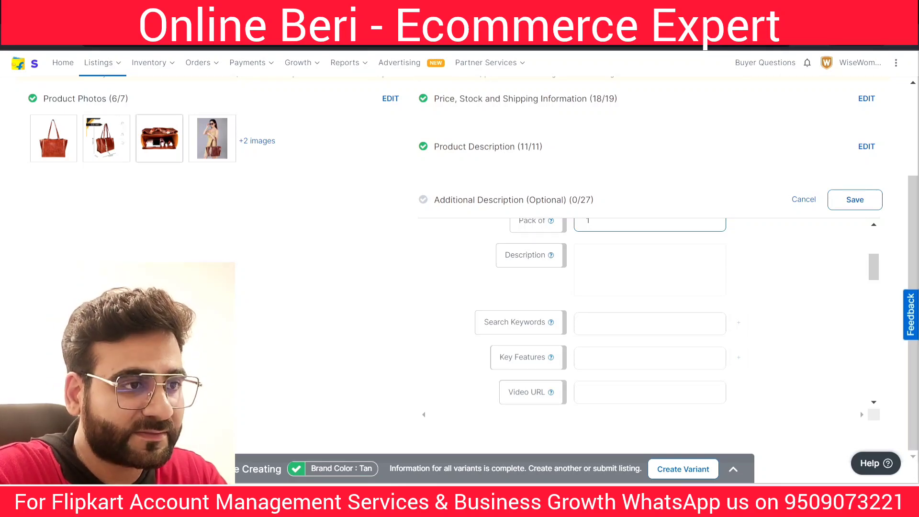
# Step: Open the Flipkart shopping site in a private browser window and search for women's handbags
pyautogui.hotkey('ctrl', 'shift', 'n')
pyautogui.write('FLIPKART')
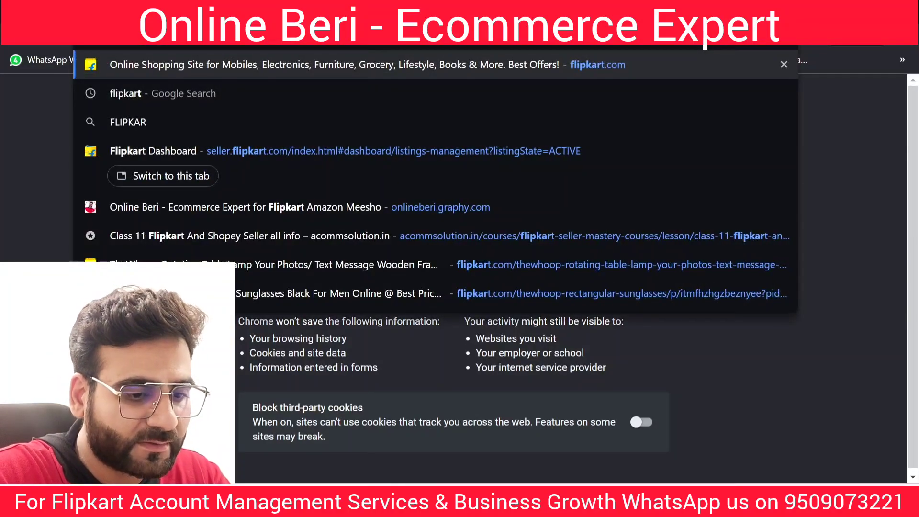
pyautogui.press('Return')
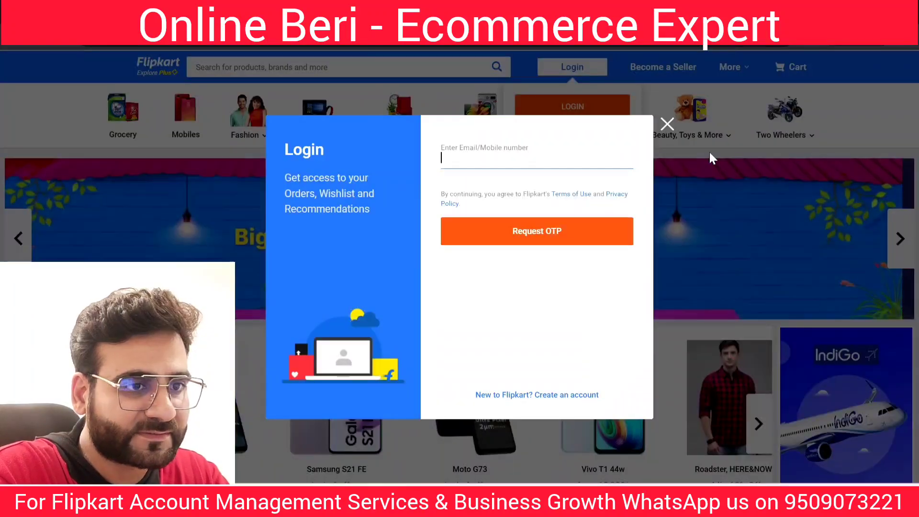
pyautogui.click(667, 124)
pyautogui.write('WOMEN H')
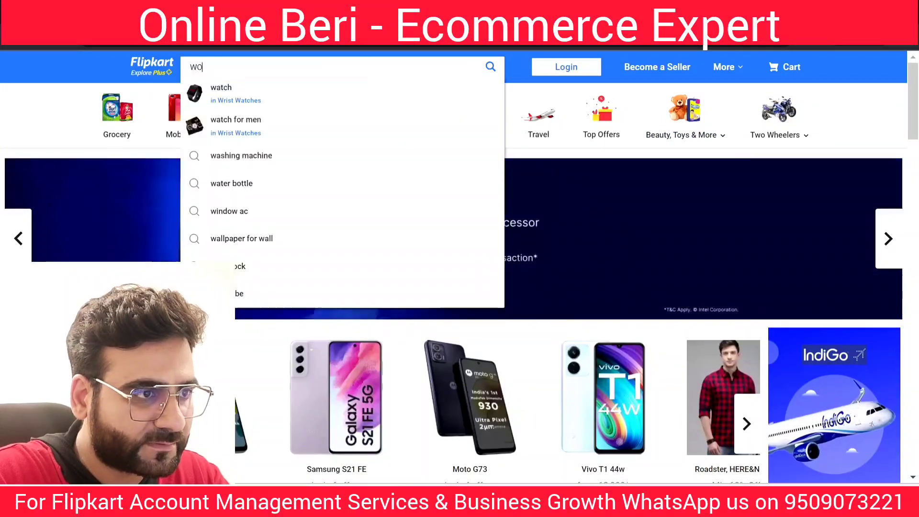
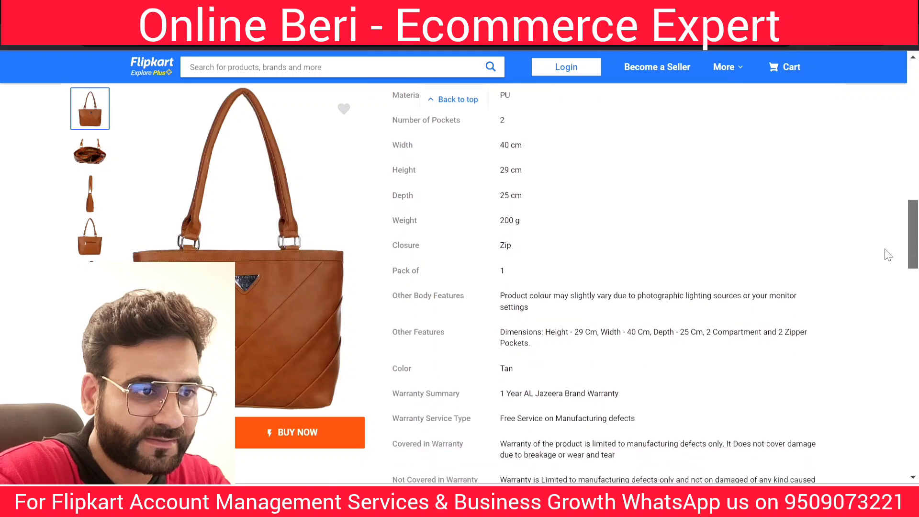
# Step: Copy the description paragraph from the tan AL Jazeera handbag's product page into the listing's Description field
pyautogui.scroll(-4, 881, 287)
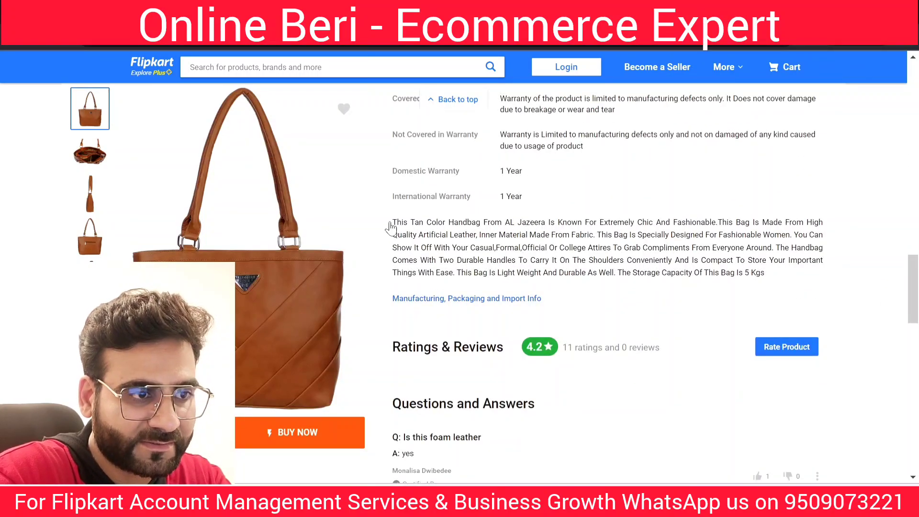
pyautogui.moveTo(392, 224); pyautogui.dragTo(776, 279)
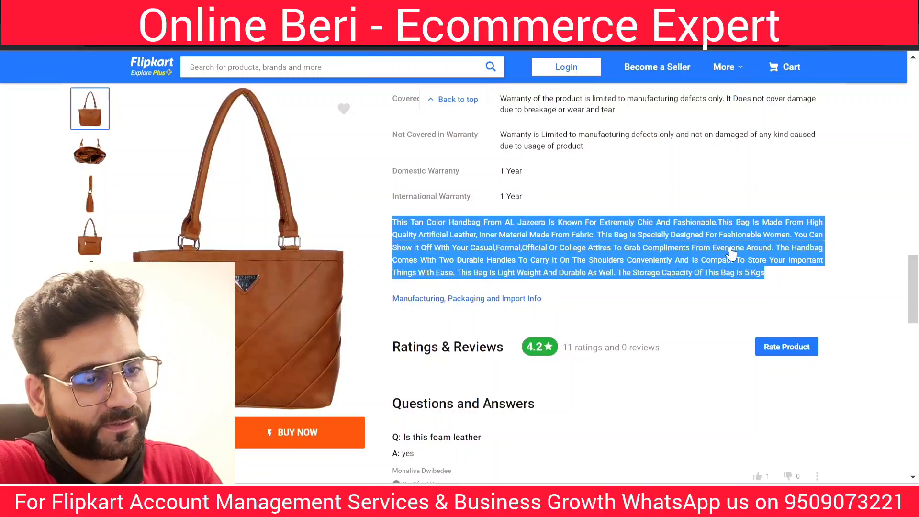
pyautogui.click(191, 9)
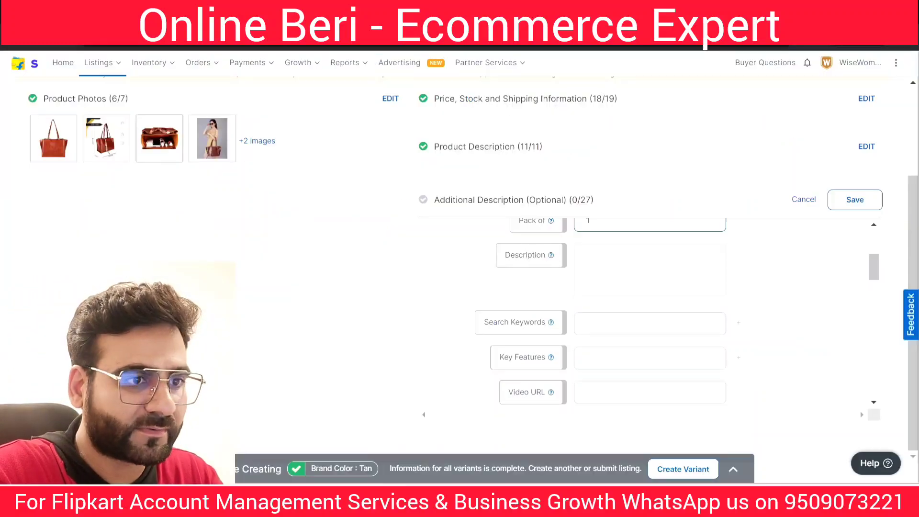
pyautogui.hotkey('ctrl', 'v')
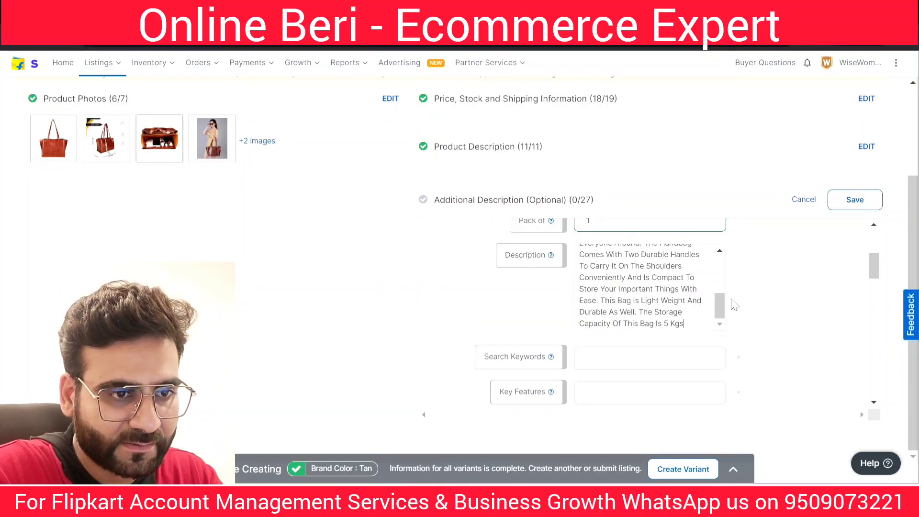
# Step: Replace the brand name AL Jazeera with COWW in the first sentence of the pasted description
pyautogui.scroll(5, 718, 302)
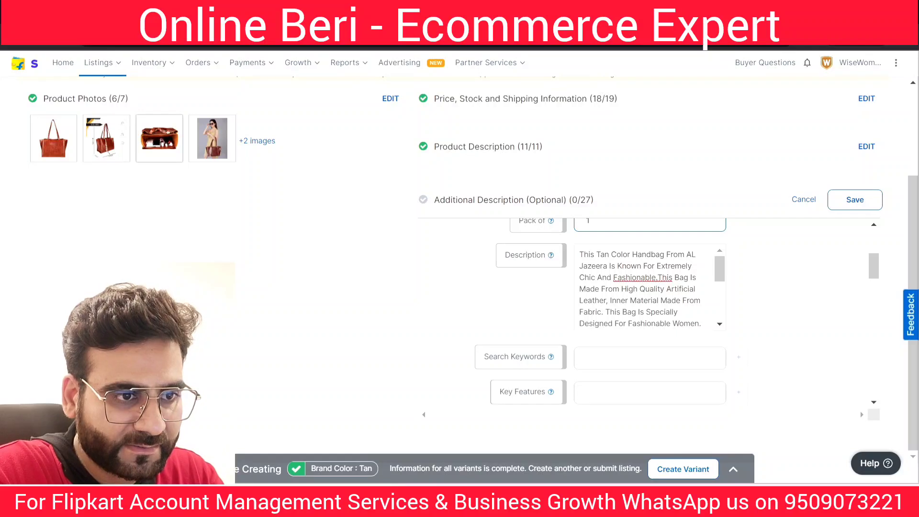
pyautogui.press('Delete')
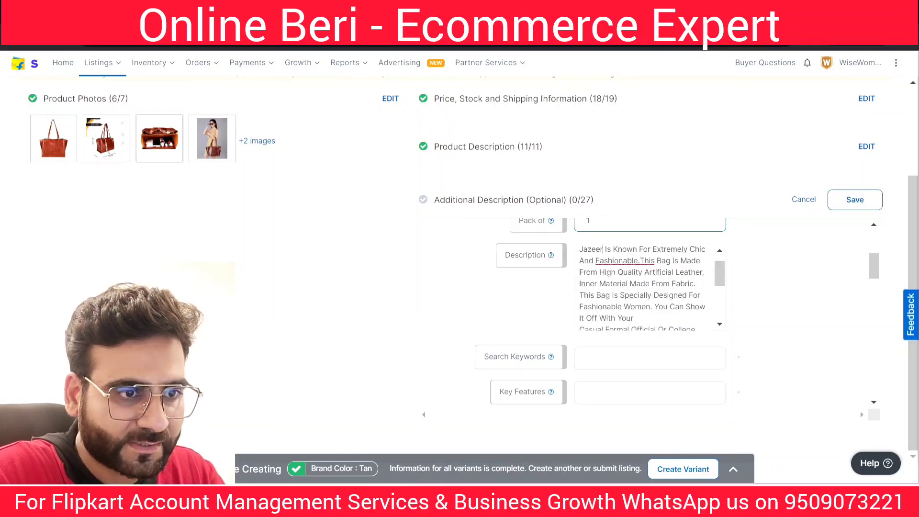
pyautogui.press('BackSpace')
pyautogui.press('BackSpace')
pyautogui.press('BackSpace')
pyautogui.press('BackSpace')
pyautogui.press('BackSpace')
pyautogui.press('BackSpace')
pyautogui.press('BackSpace')
pyautogui.press('BackSpace')
pyautogui.press('BackSpace')
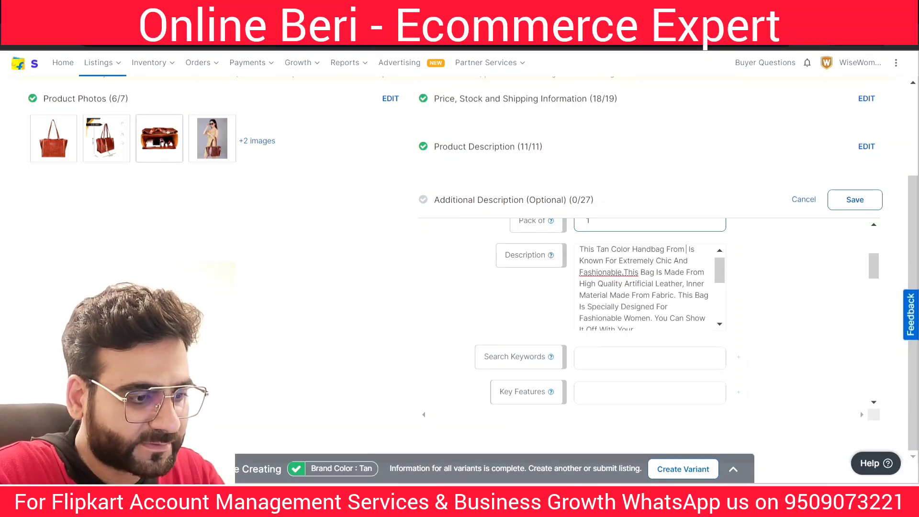
pyautogui.write('C')
pyautogui.press('capslock')
pyautogui.write('OWW Is Known For Extremely Chic')
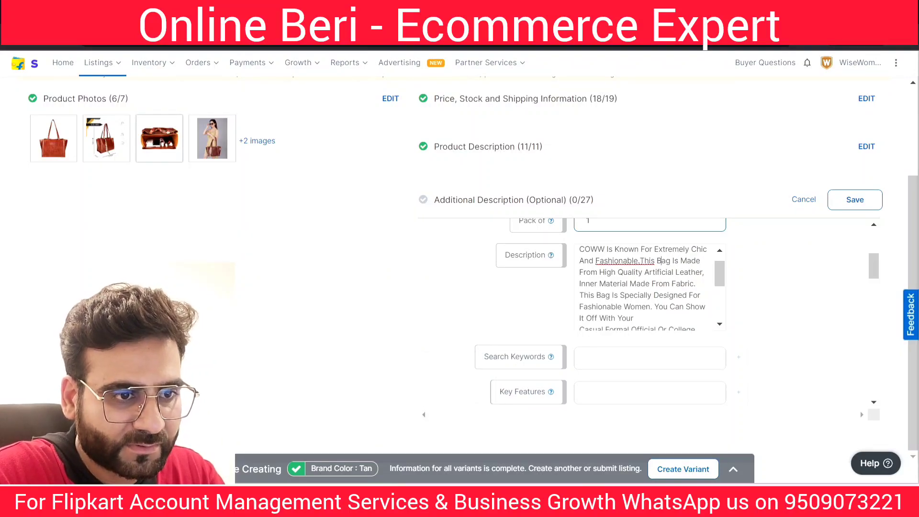
# Step: Delete the description's closing sentences about light weight, durability and storage capacity, ending the text after "With Ease."
pyautogui.press('Down')
pyautogui.press('Down')
pyautogui.press('Down')
pyautogui.press('Down')
pyautogui.press('Down')
pyautogui.press('Down')
pyautogui.press('Down')
pyautogui.press('Down')
pyautogui.press('Down')
pyautogui.press('Down')
pyautogui.press('Down')
pyautogui.press('Down')
pyautogui.press('Down')
pyautogui.press('Down')
pyautogui.press('Down')
pyautogui.press('Down')
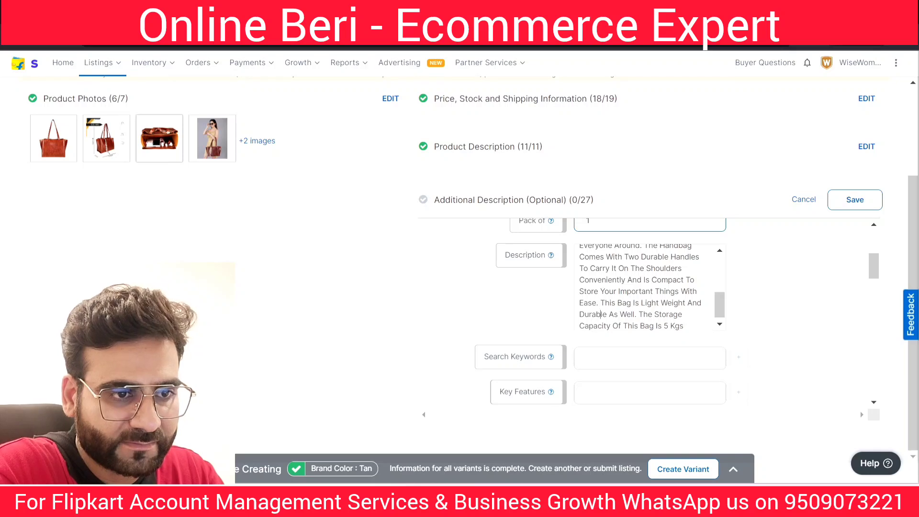
pyautogui.moveTo(601, 303); pyautogui.dragTo(734, 353)
pyautogui.press('BackSpace')
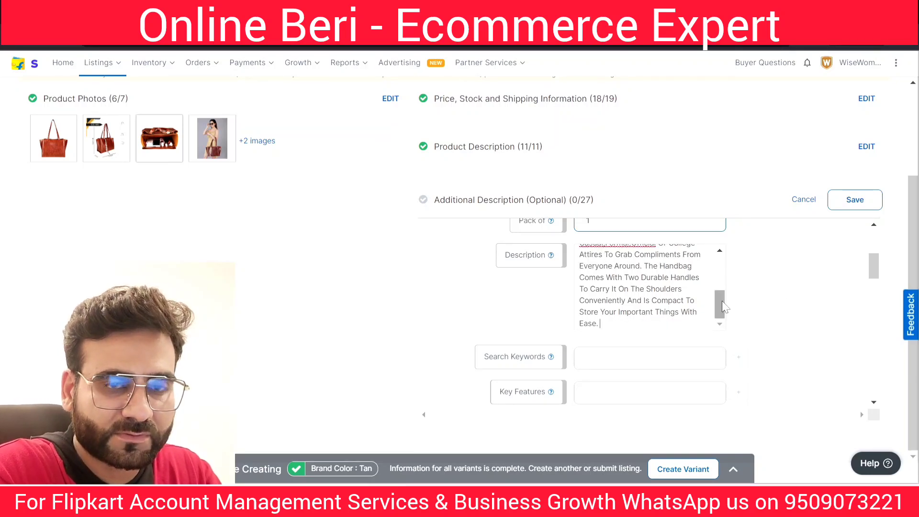
# Step: Correct the flagged missing space in the description so it reads "Fashionable. This"
pyautogui.moveTo(720, 305); pyautogui.dragTo(649, 196)
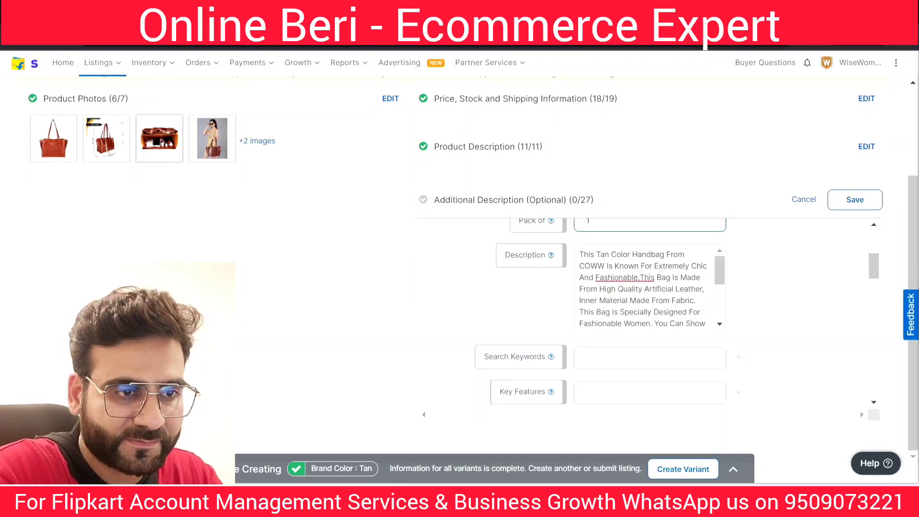
pyautogui.rightClick(632, 277)
pyautogui.click(668, 84)
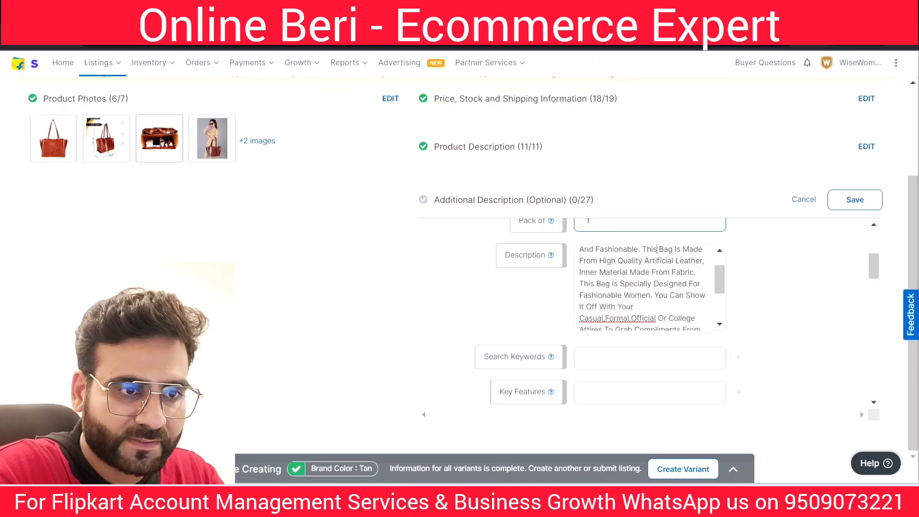
pyautogui.scroll(2, 717, 274)
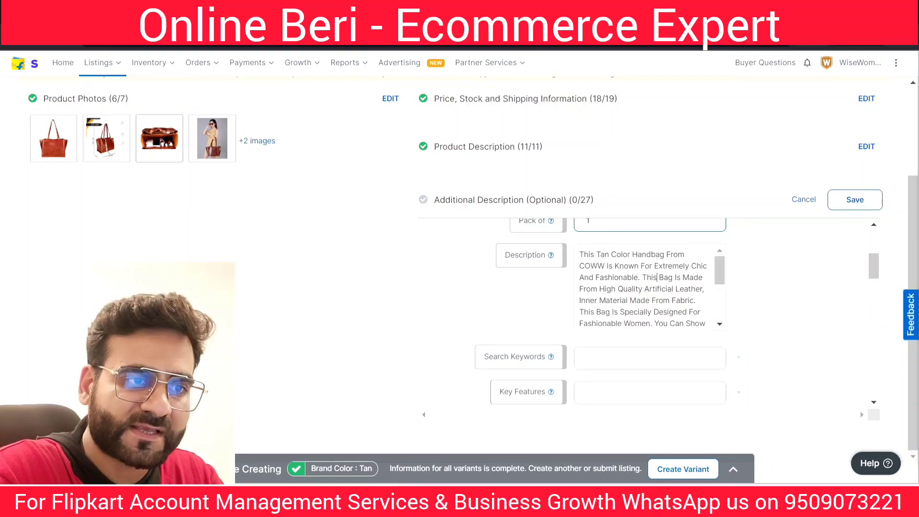
# Step: Clear all of the text from the listing's Description field
pyautogui.click(650, 300)
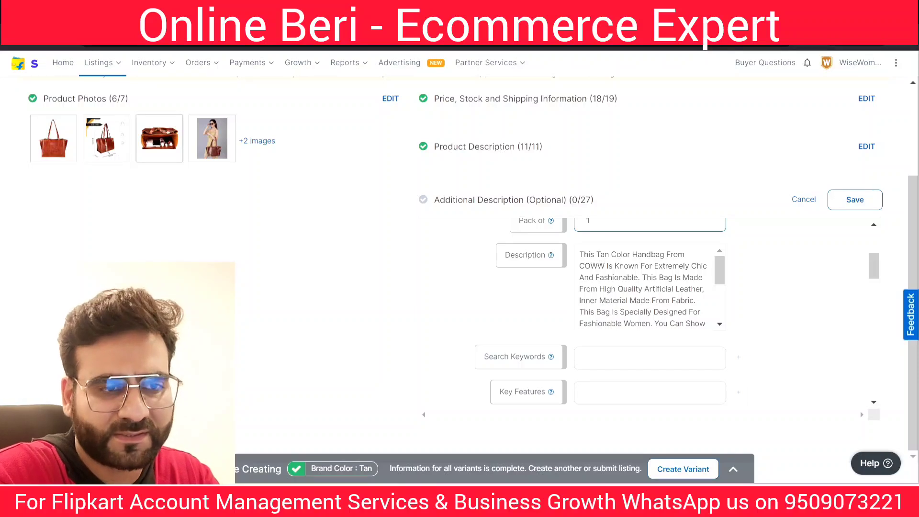
pyautogui.tripleClick(692, 278)
pyautogui.click(656, 301)
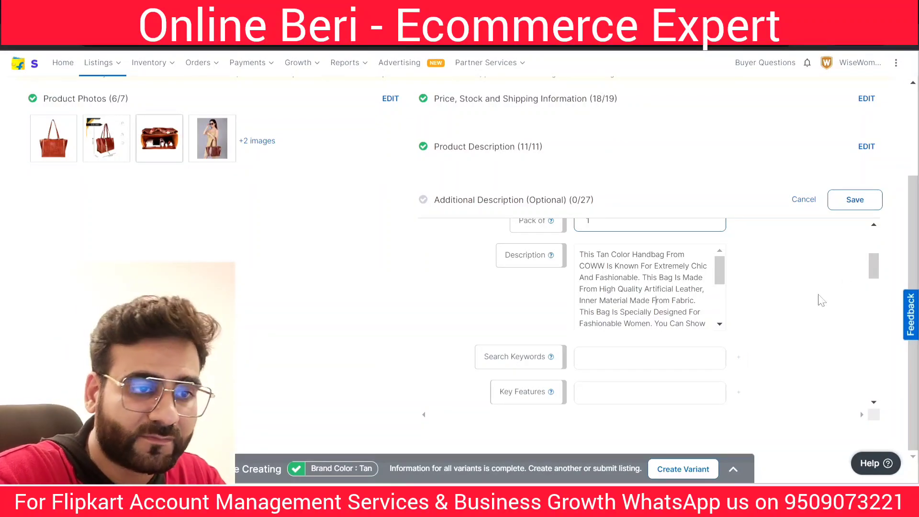
pyautogui.doubleClick(670, 312)
pyautogui.hotkey('ctrl', 'a')
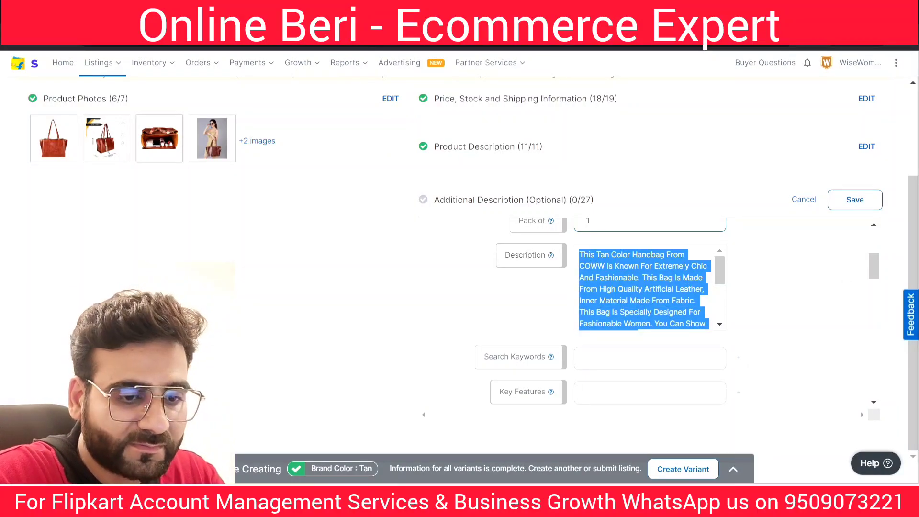
pyautogui.press('BackSpace')
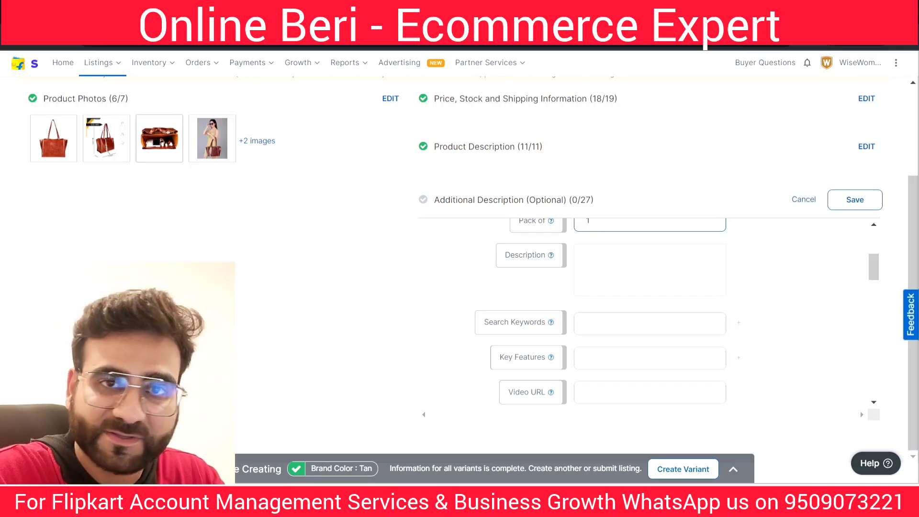
pyautogui.click(587, 10)
pyautogui.scroll(-2, 575, 235)
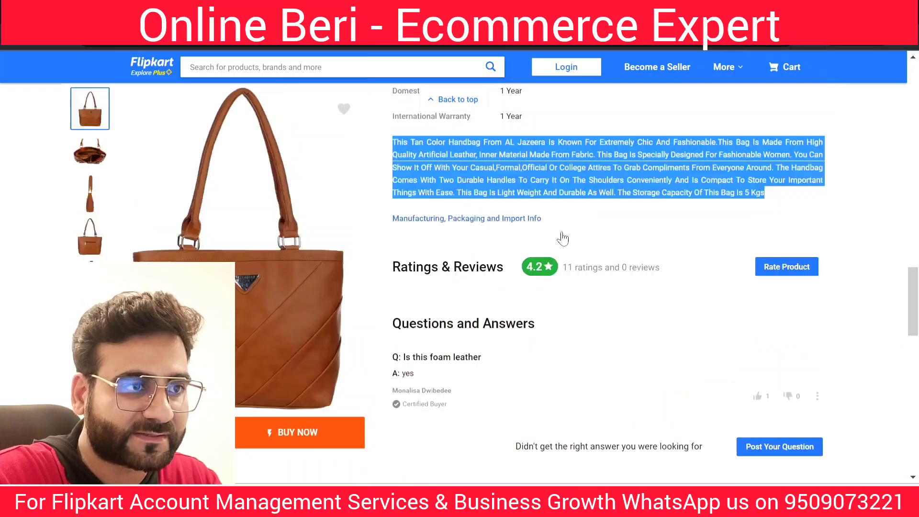
pyautogui.click(498, 10)
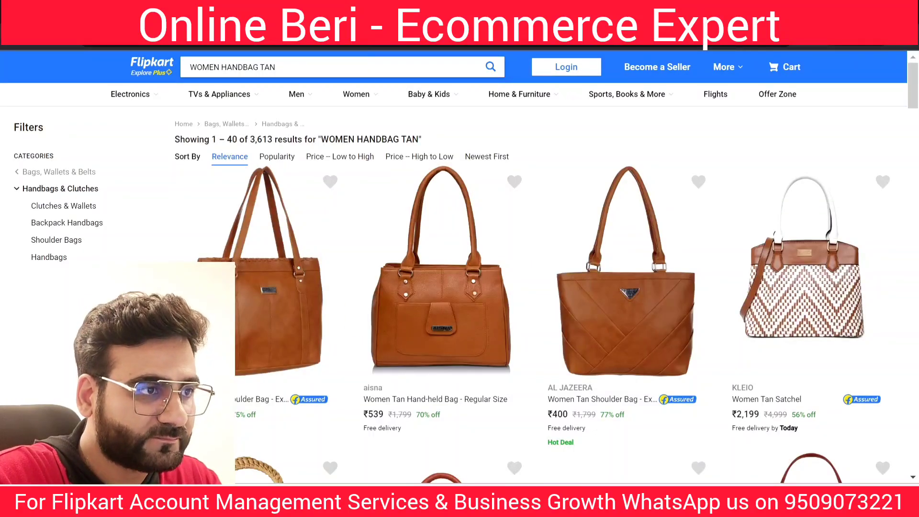
pyautogui.click(670, 9)
pyautogui.scroll(3, 709, 297)
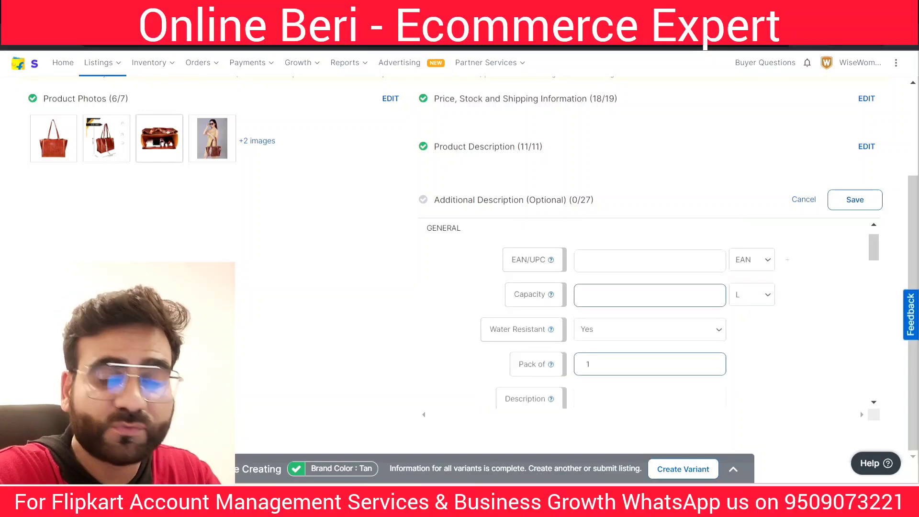
pyautogui.scroll(-1, 700, 308)
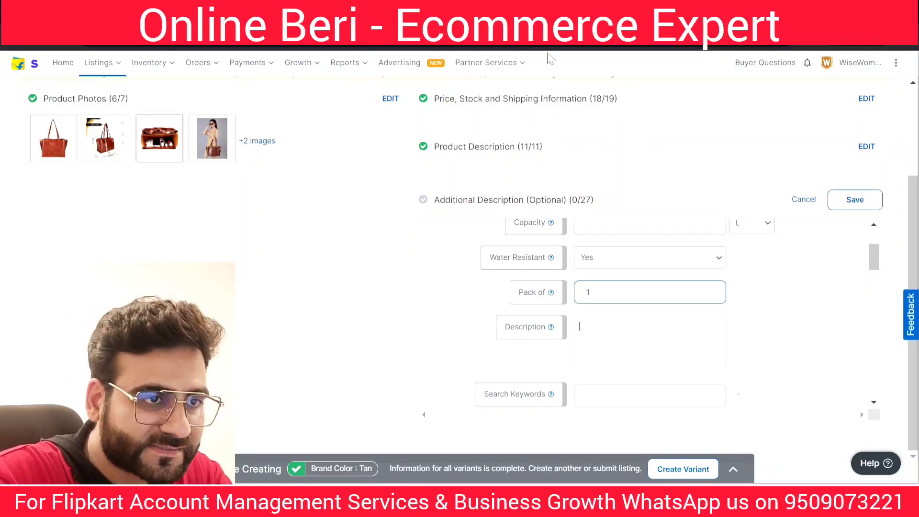
# Step: Search Google for CHAT GPT in a new incognito window and open OpenAI's Introducing ChatGPT page
pyautogui.hotkey('ctrl', 'shift', 'n')
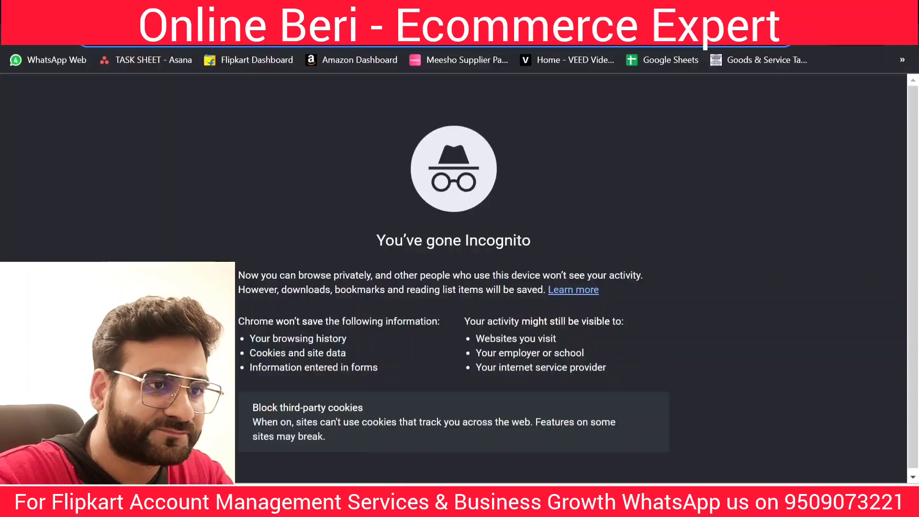
pyautogui.write('C')
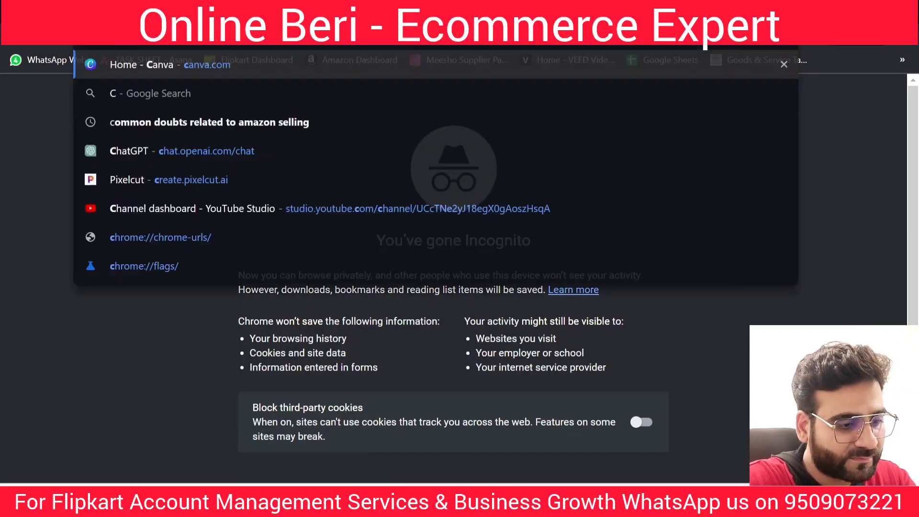
pyautogui.write('HAT GPT')
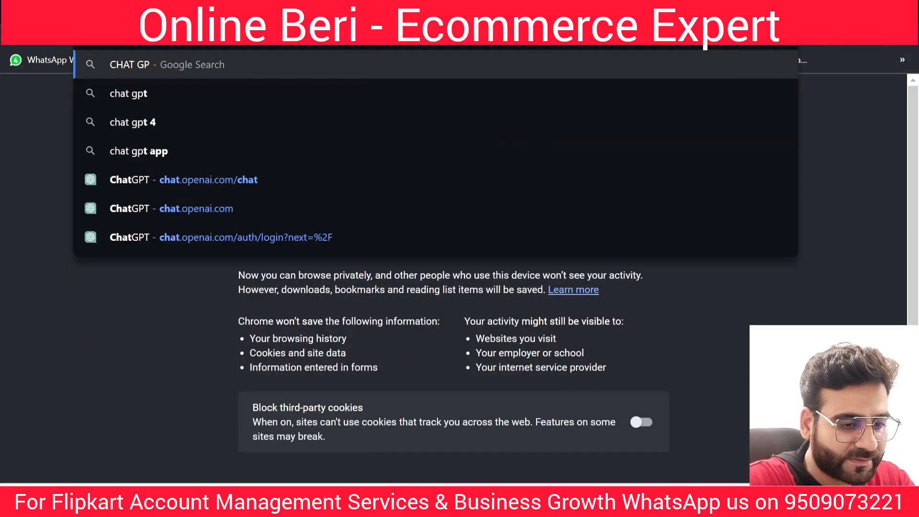
pyautogui.press('Return')
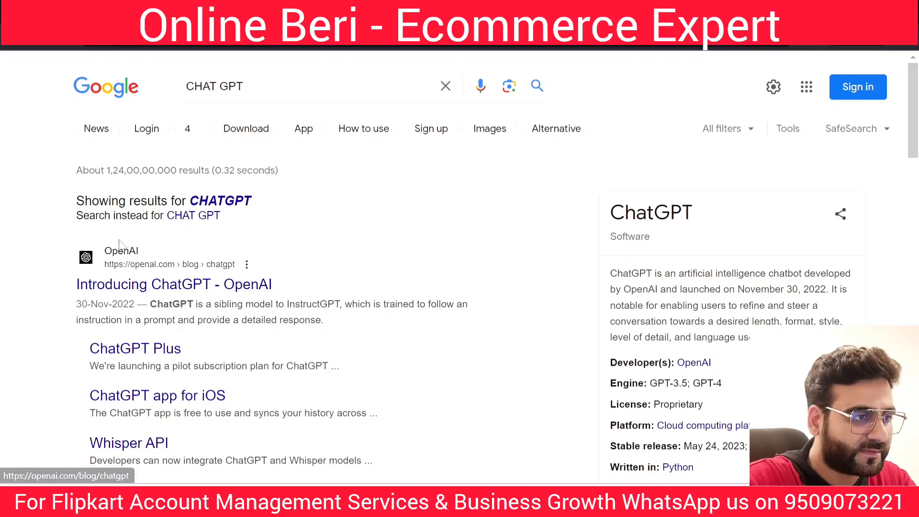
pyautogui.scroll(-1, 114, 254)
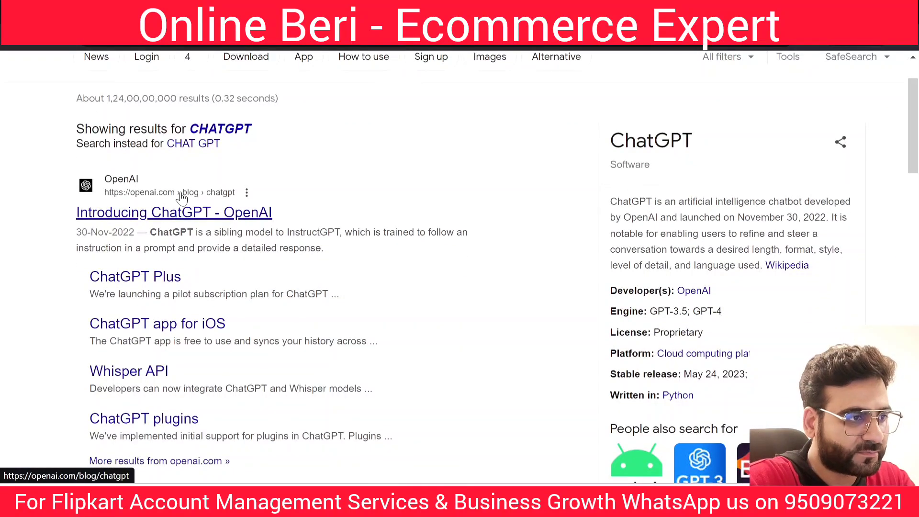
pyautogui.click(129, 212)
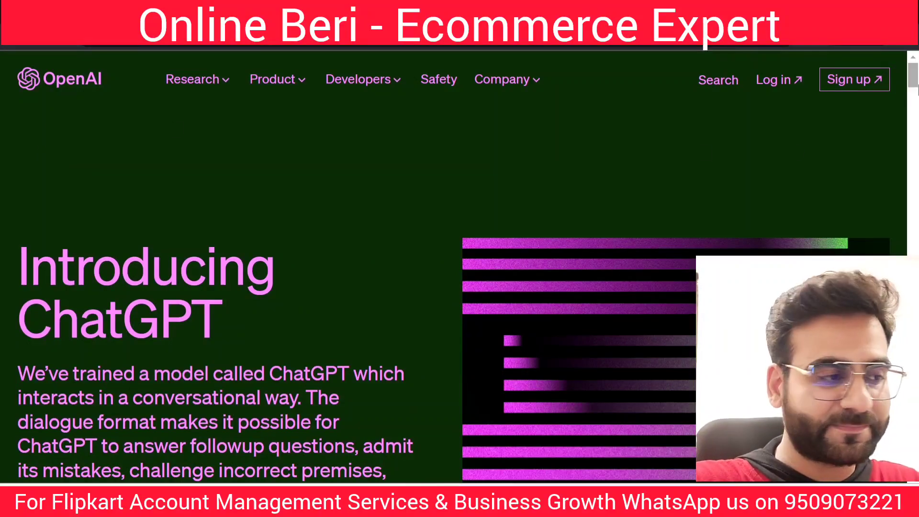
# Step: Examine OpenAI's login and sign-up pages, including the available ways to create an account
pyautogui.scroll(-1, 914, 82)
pyautogui.scroll(1, 915, 81)
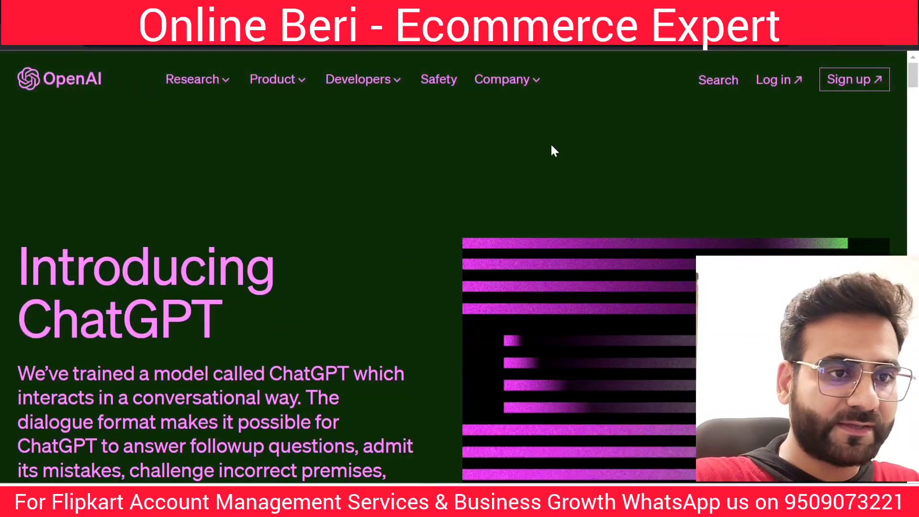
pyautogui.click(772, 81)
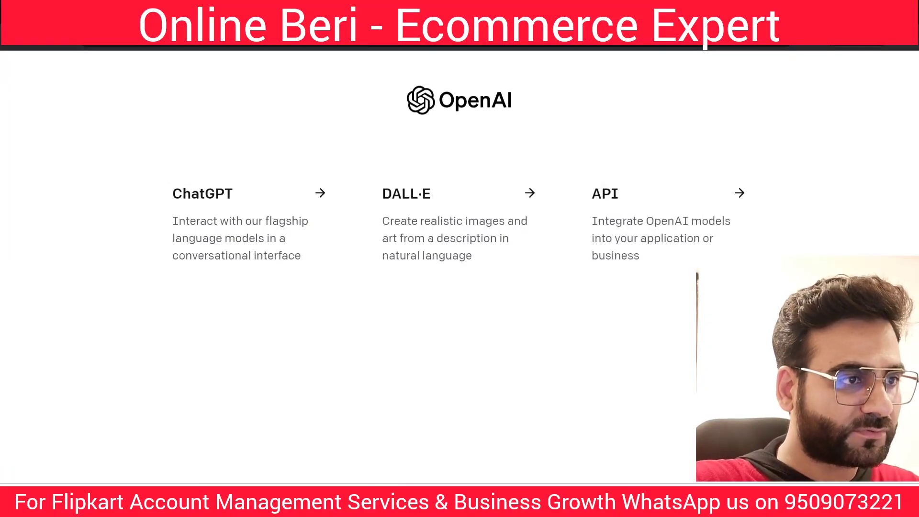
pyautogui.hotkey('alt', 'Left')
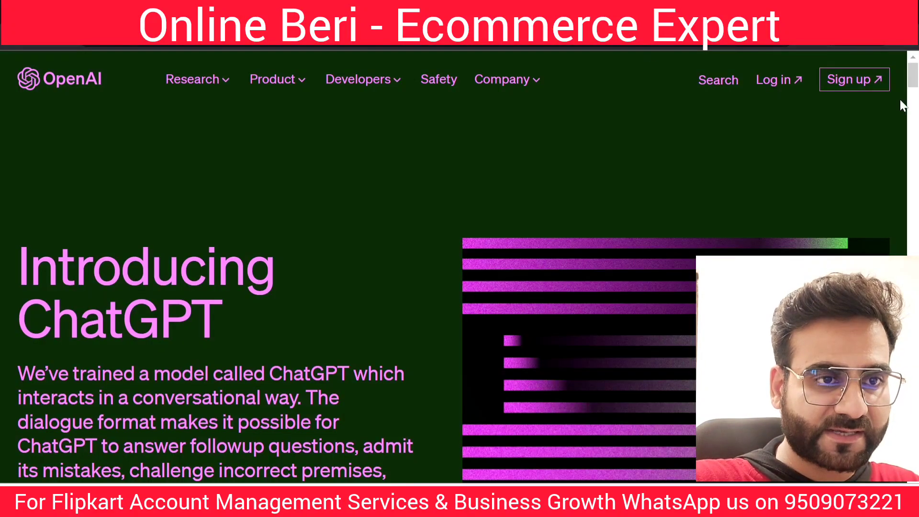
pyautogui.click(843, 83)
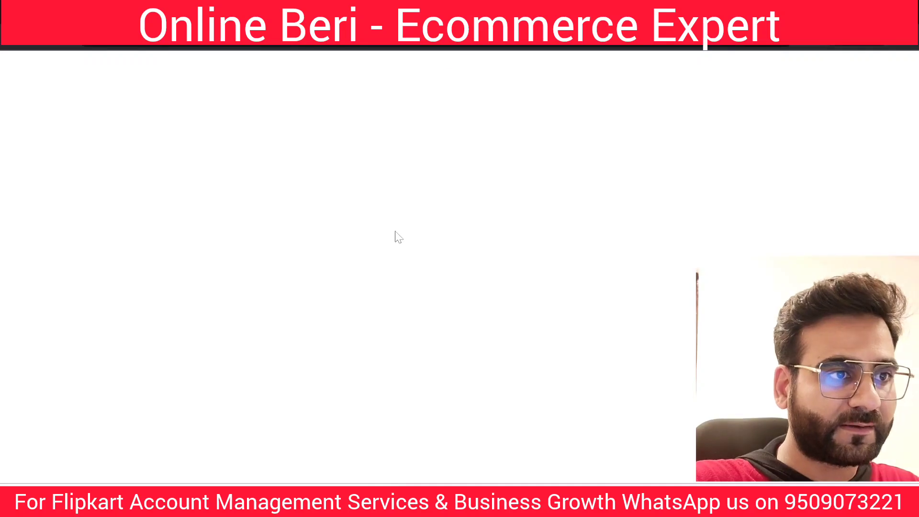
pyautogui.hotkey('alt', 'Left')
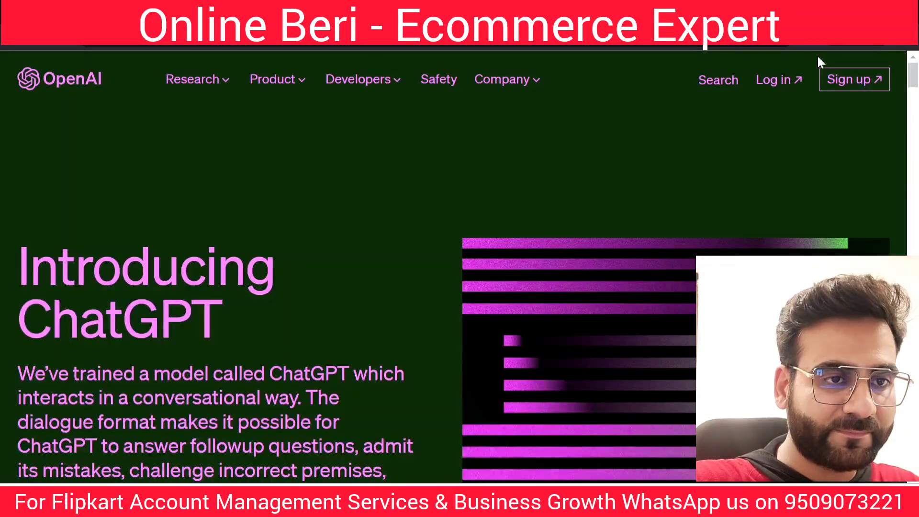
pyautogui.click(826, 75)
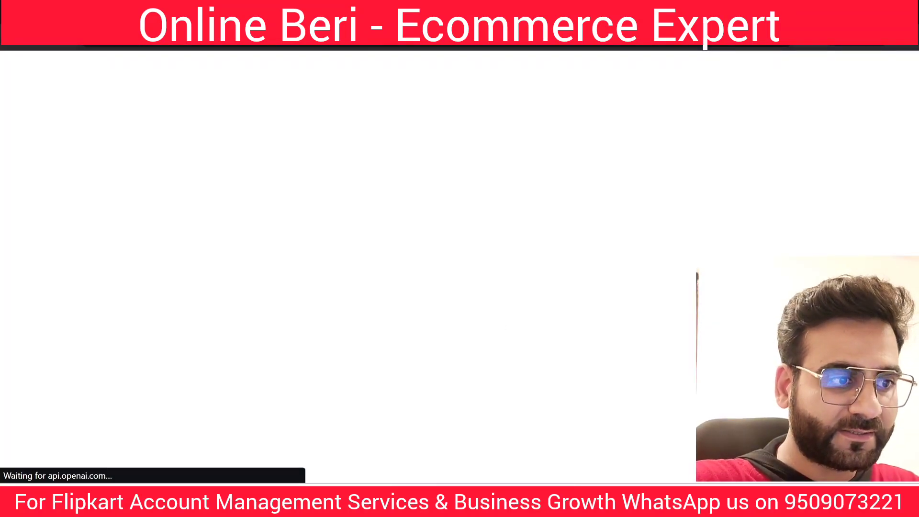
pyautogui.scroll(-5, 378, 269)
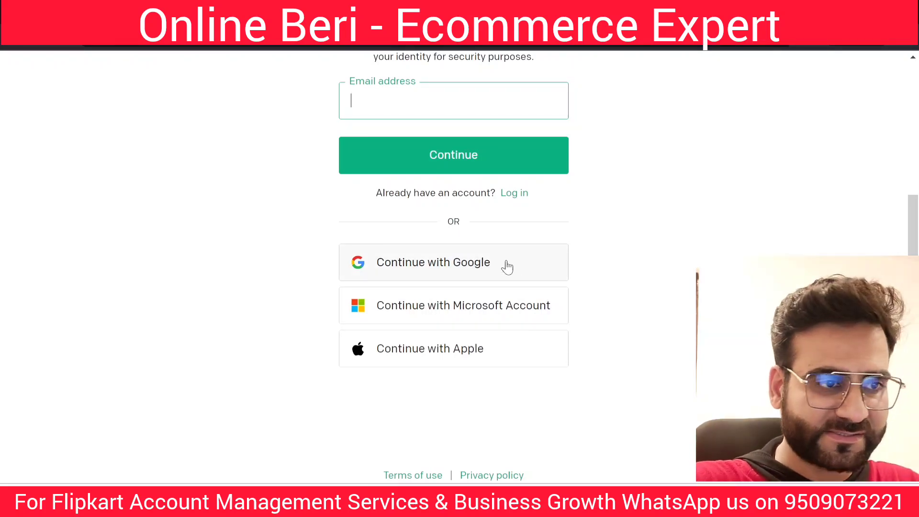
pyautogui.scroll(3, 507, 267)
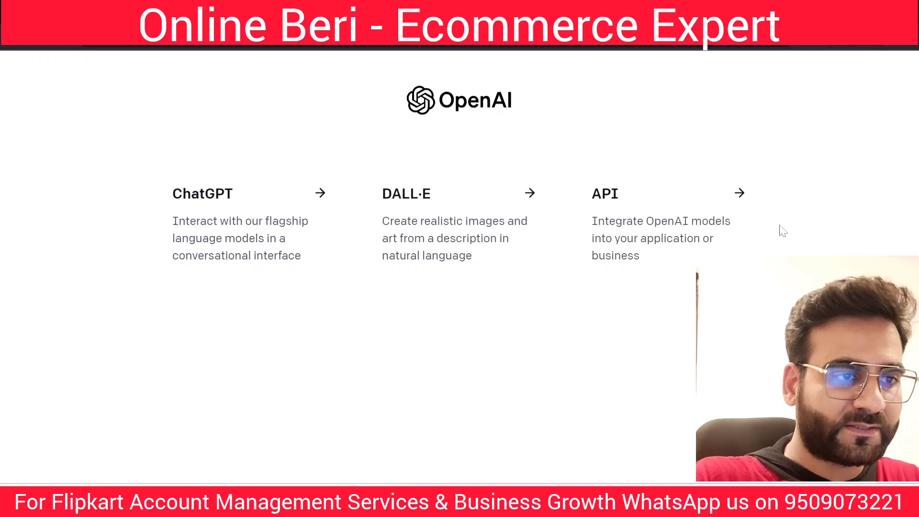
# Step: Open ChatGPT from the OpenAI product selection page and go through its introductory notices to an empty chat
pyautogui.click(203, 219)
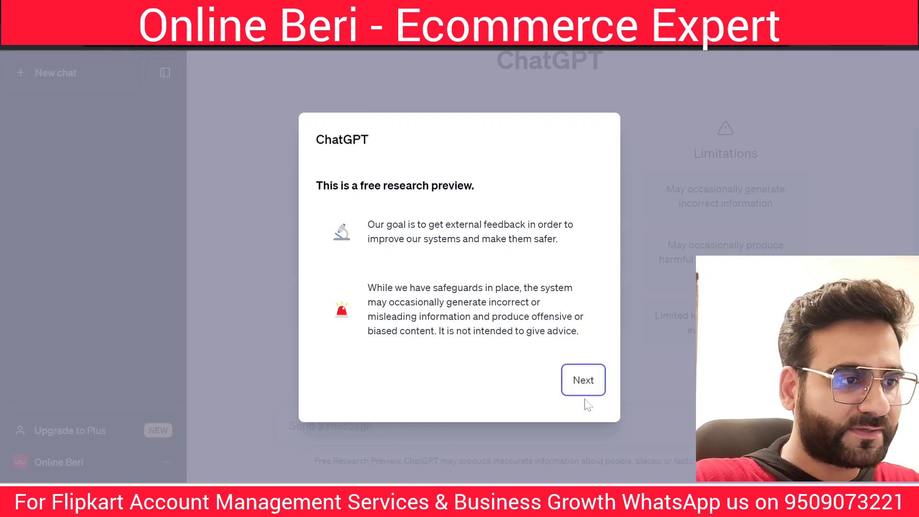
pyautogui.click(583, 378)
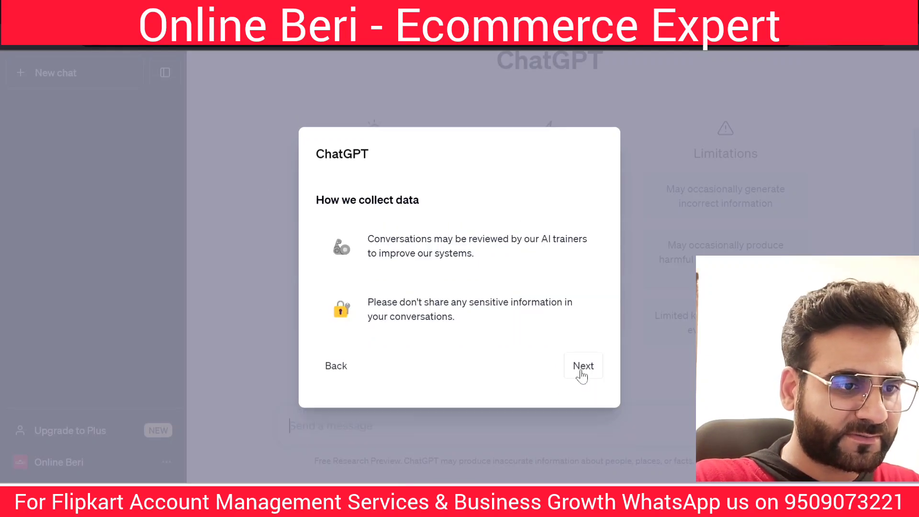
pyautogui.click(582, 374)
pyautogui.click(582, 375)
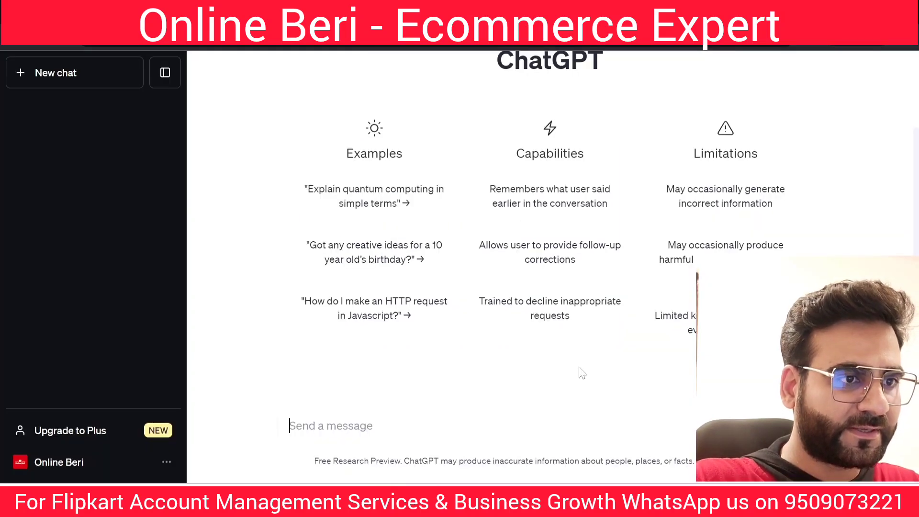
pyautogui.scroll(-2, 463, 258)
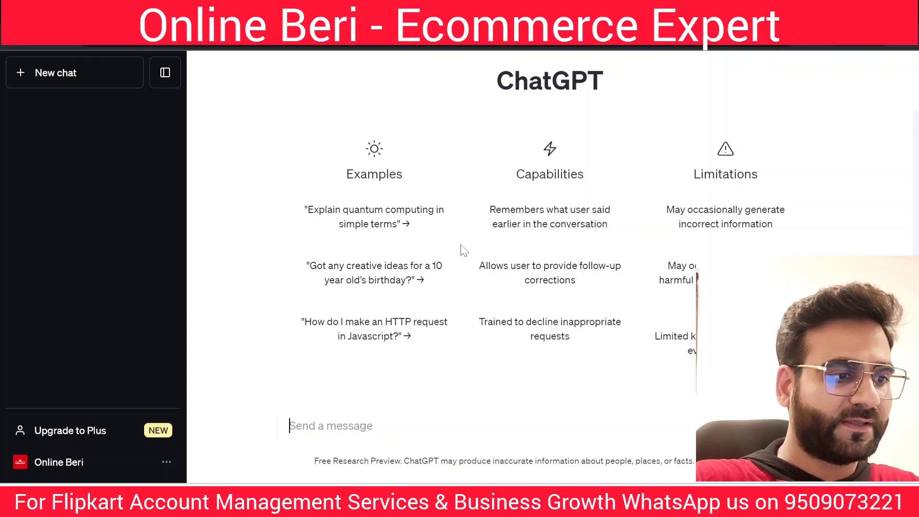
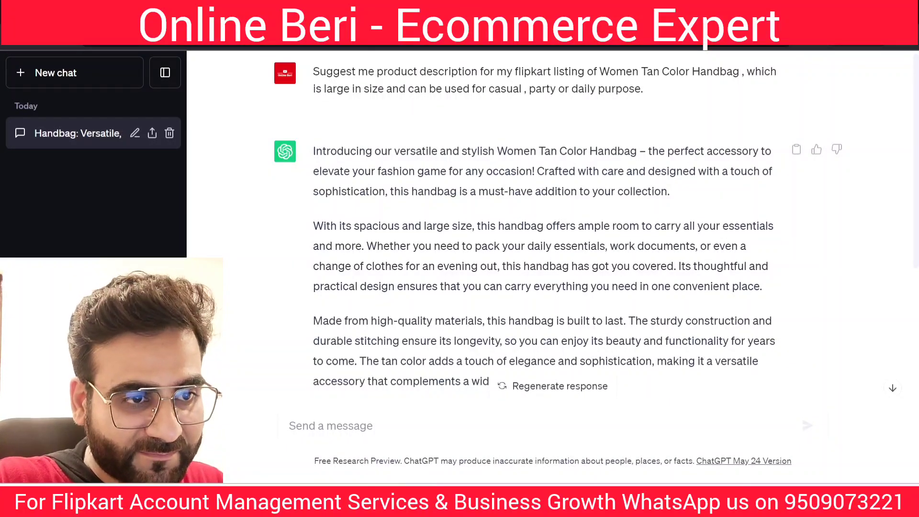
# Step: Review ChatGPT's suggested description for the women's tan handbag, checking the introduction, materials and versatility passages
pyautogui.moveTo(647, 151); pyautogui.dragTo(737, 151)
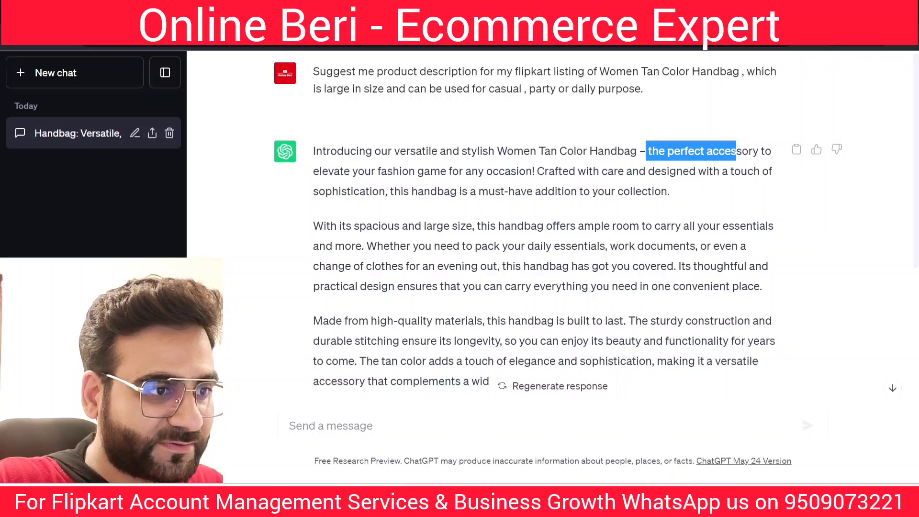
pyautogui.moveTo(358, 171); pyautogui.dragTo(381, 172)
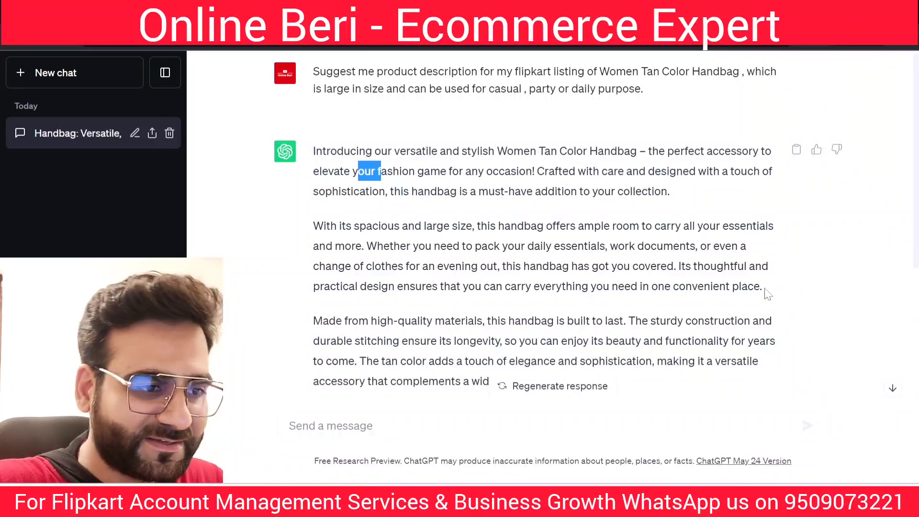
pyautogui.scroll(-2, 550, 213)
pyautogui.scroll(-2, 550, 213)
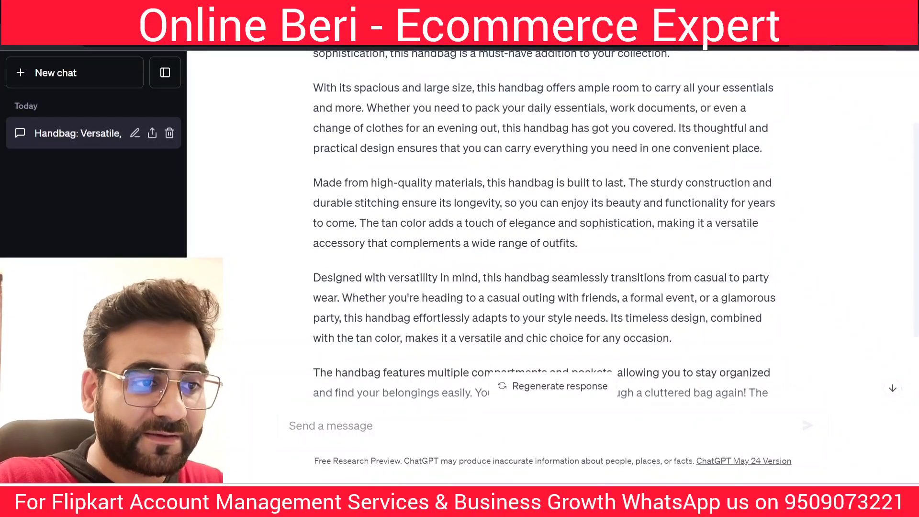
pyautogui.moveTo(371, 184); pyautogui.dragTo(444, 185)
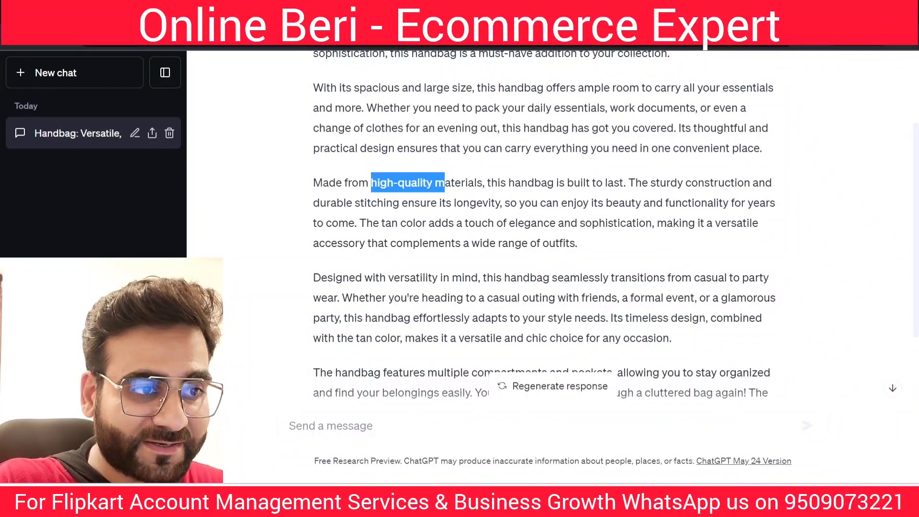
pyautogui.moveTo(497, 182); pyautogui.dragTo(574, 182)
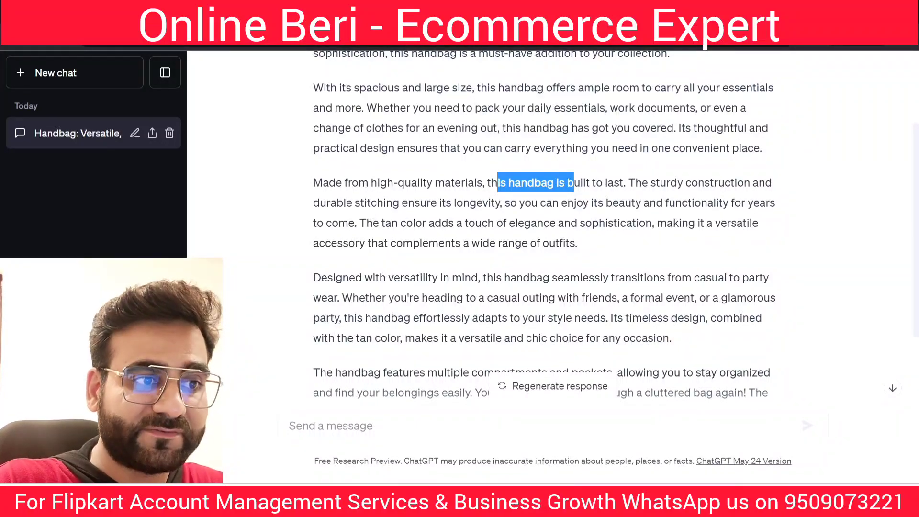
pyautogui.moveTo(505, 203); pyautogui.dragTo(583, 278)
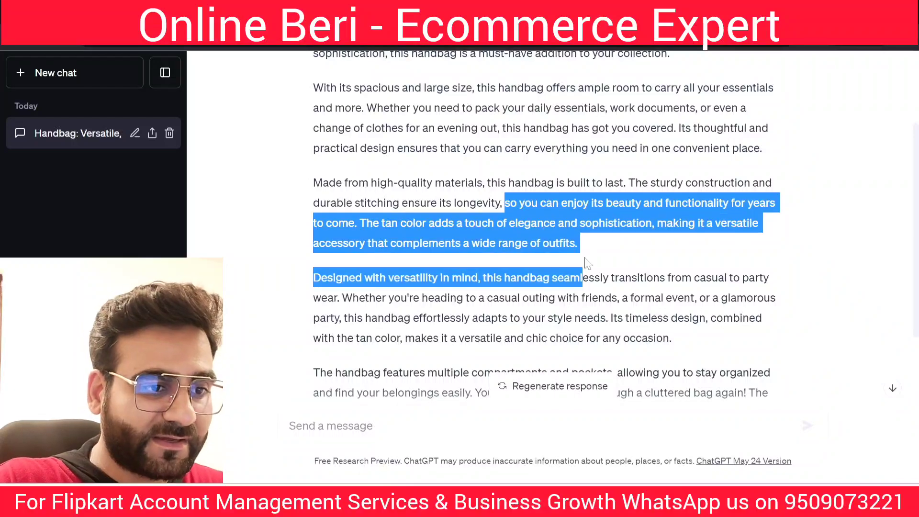
pyautogui.scroll(-5, 578, 288)
pyautogui.scroll(8, 578, 287)
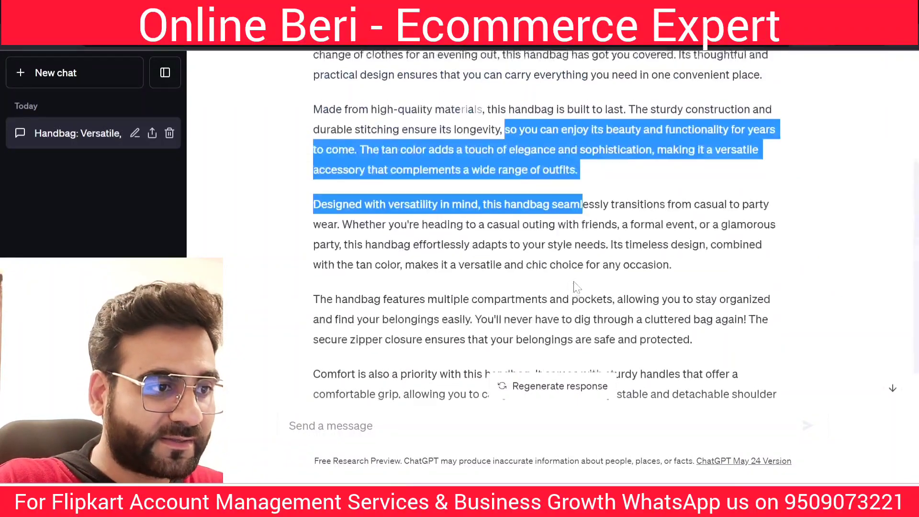
pyautogui.moveTo(316, 157); pyautogui.dragTo(495, 157)
pyautogui.click(495, 159)
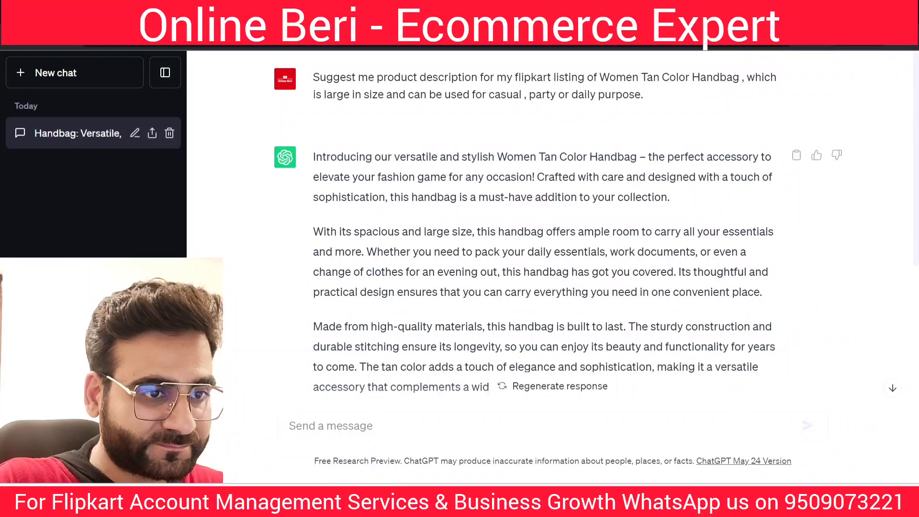
# Step: Copy ChatGPT's opening paragraph introducing the Women Tan Color Handbag into the listing's Description field
pyautogui.moveTo(315, 158); pyautogui.dragTo(677, 200)
pyautogui.hotkey('ctrl', 'c')
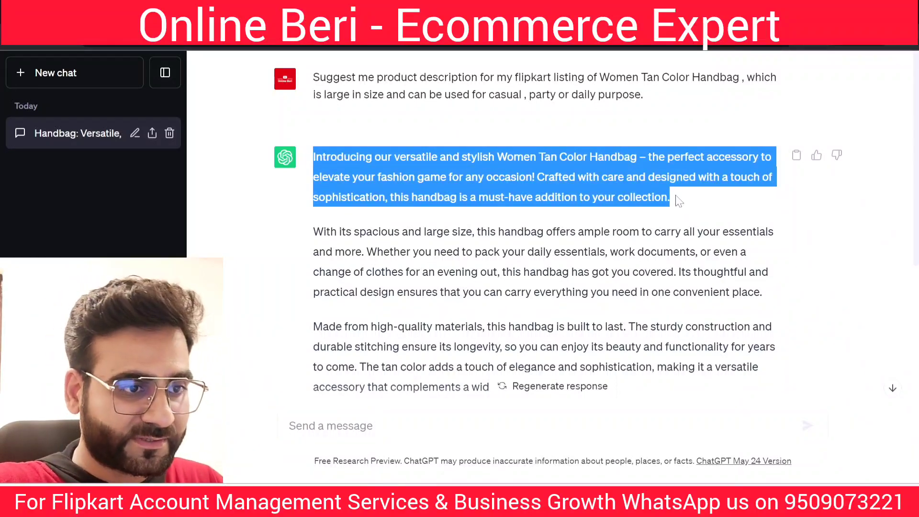
pyautogui.hotkey('ctrl', 'Tab')
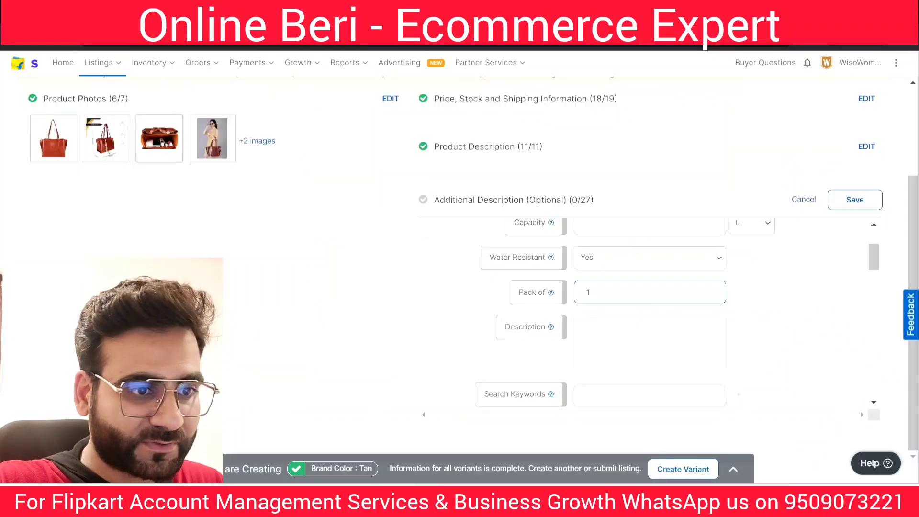
pyautogui.hotkey('ctrl', 'v')
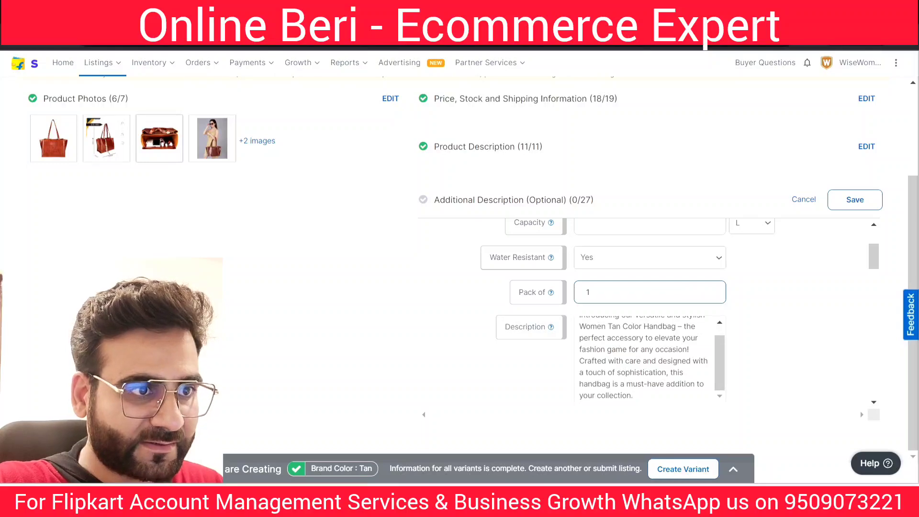
# Step: Append ChatGPT's "Made from high-quality materials" paragraph to the text in the listing's Description field
pyautogui.hotkey('ctrl', 'Tab')
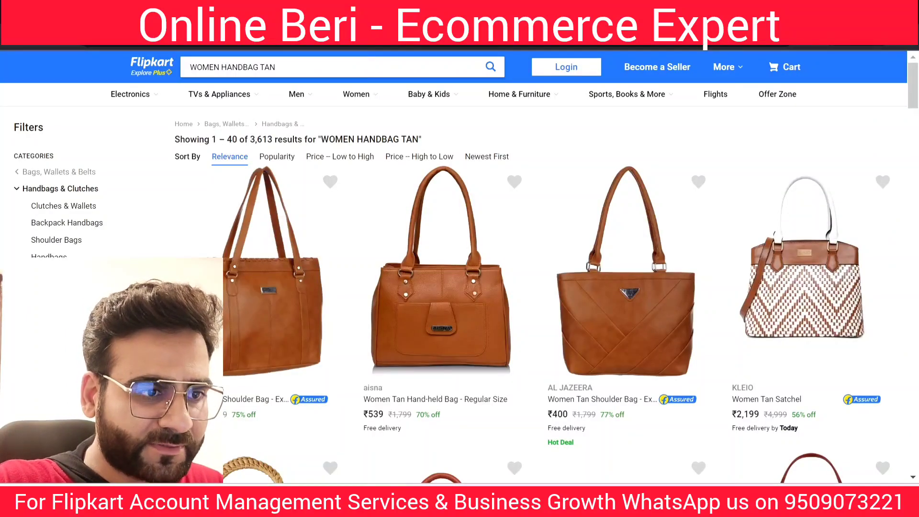
pyautogui.hotkey('ctrl', 'Tab')
pyautogui.scroll(-1, 545, 230)
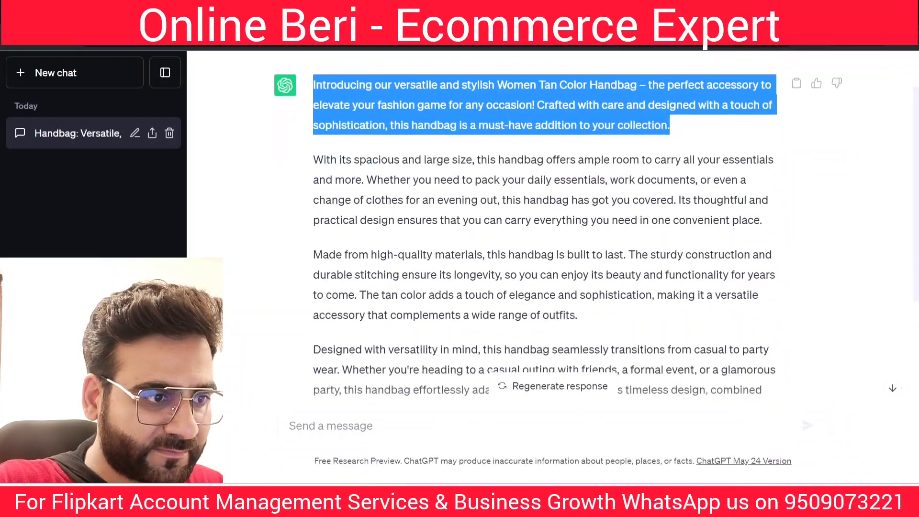
pyautogui.moveTo(314, 255); pyautogui.dragTo(583, 320)
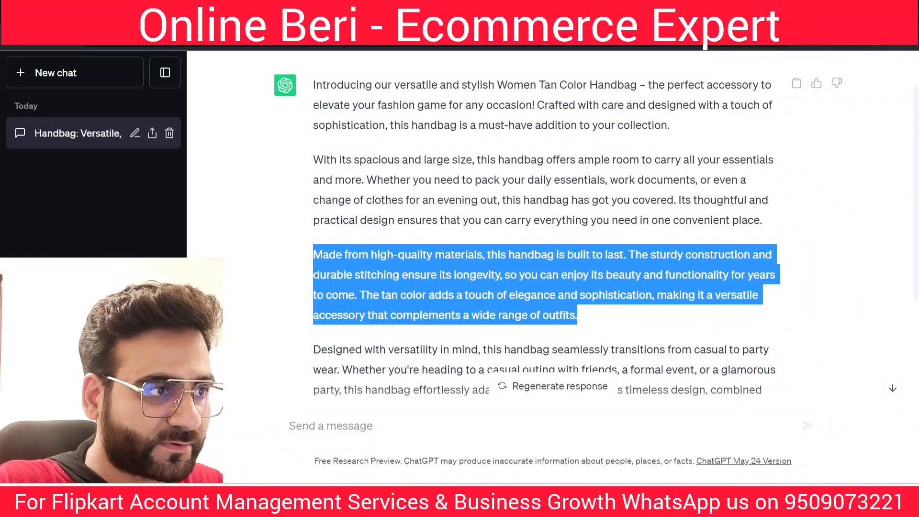
pyautogui.click(101, 9)
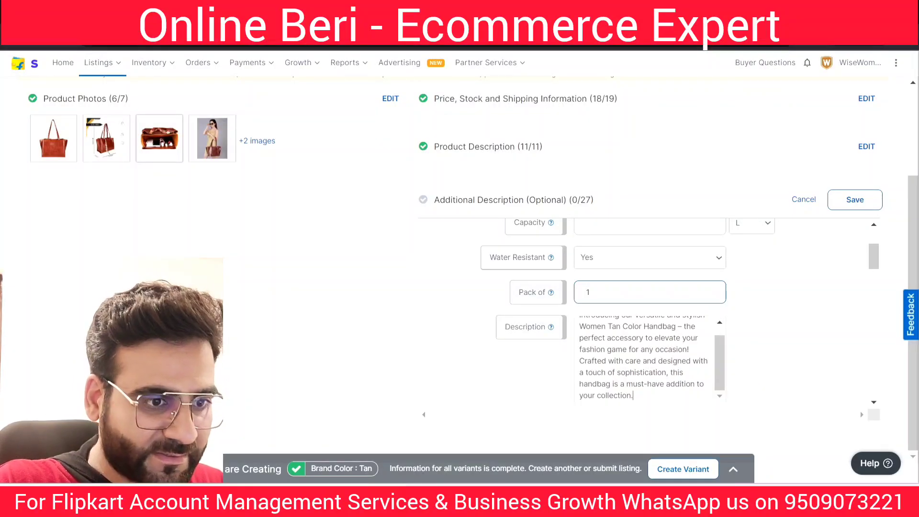
pyautogui.hotkey('ctrl', 'v')
pyautogui.moveTo(719, 375); pyautogui.dragTo(705, 390)
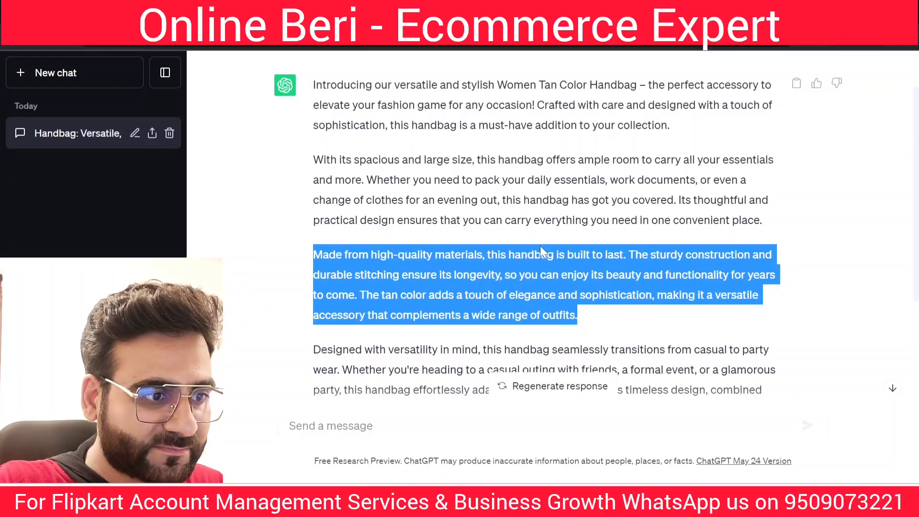
# Step: Append ChatGPT's paragraph about multiple compartments, pockets and secure zipper closure to the end of the listing's description
pyautogui.scroll(-5, 540, 245)
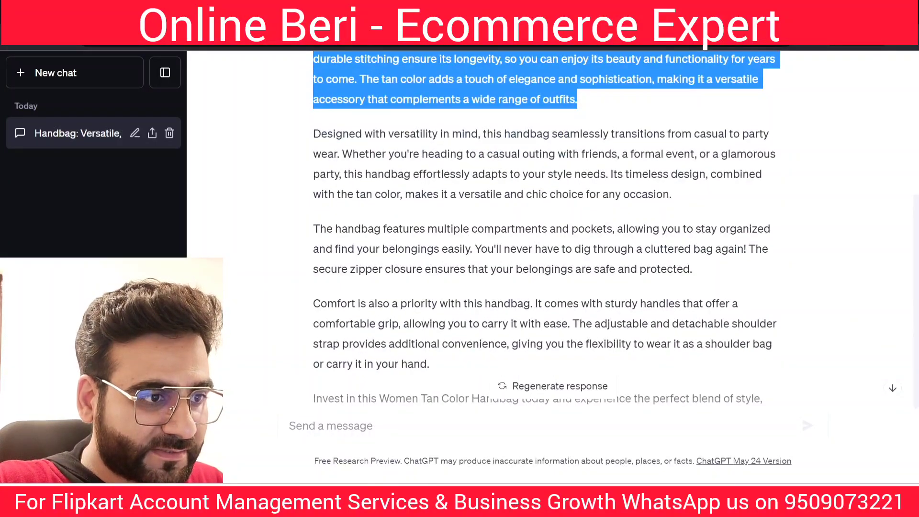
pyautogui.moveTo(314, 228); pyautogui.dragTo(763, 273)
pyautogui.hotkey('ctrl', 'c')
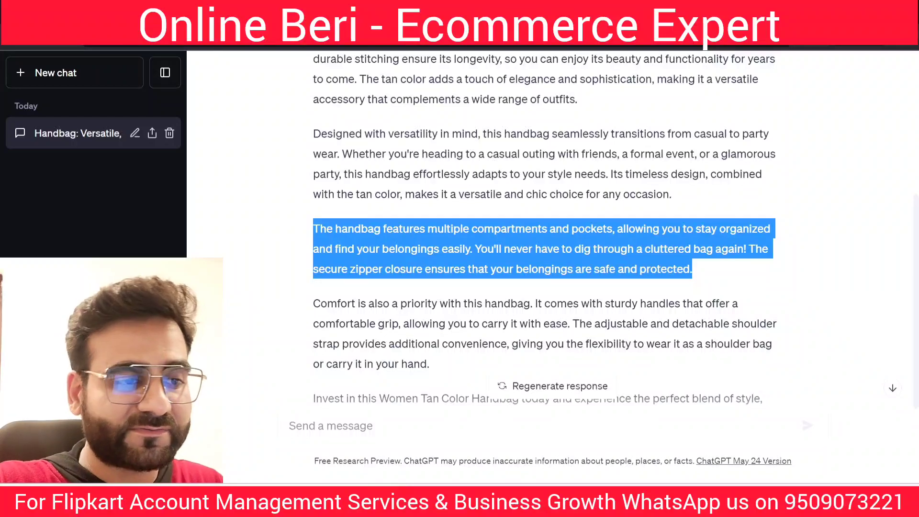
pyautogui.rightClick(544, 263)
pyautogui.click(564, 276)
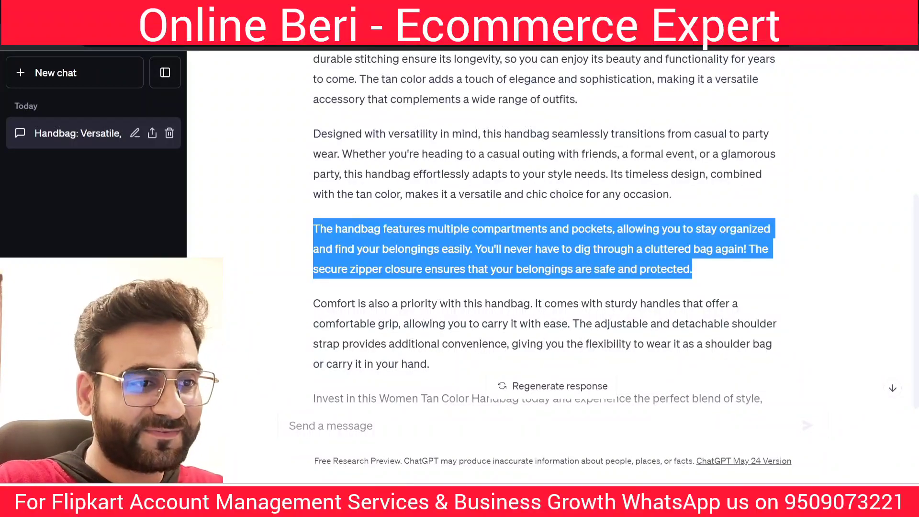
pyautogui.click(544, 263)
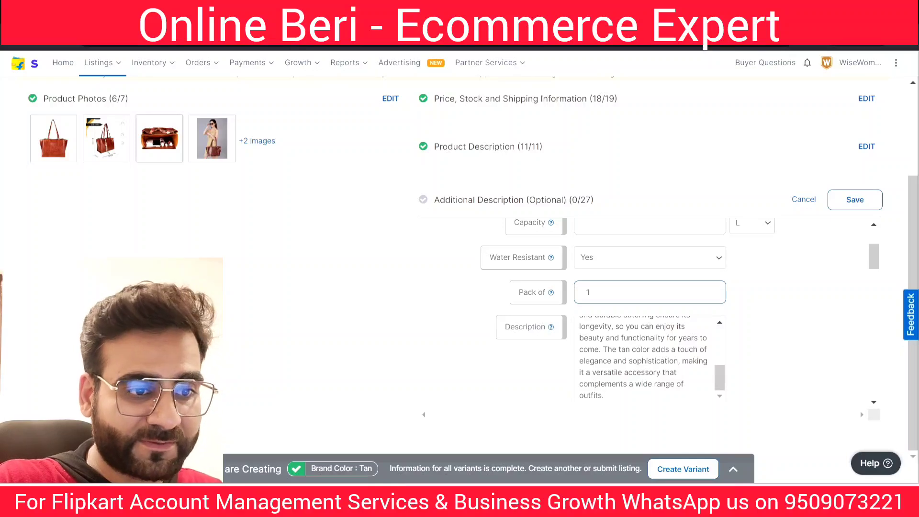
pyautogui.hotkey('ctrl', 'v')
pyautogui.moveTo(719, 382); pyautogui.dragTo(726, 402)
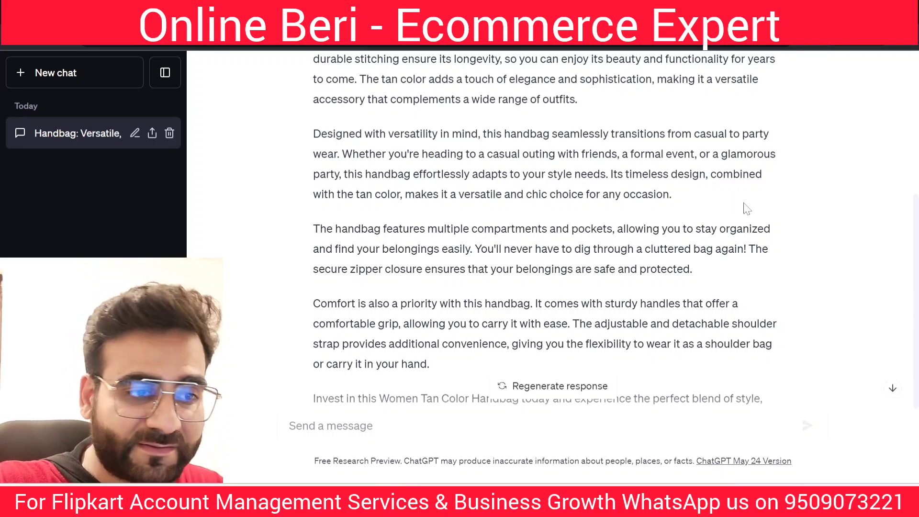
# Step: Read through the rest of ChatGPT's handbag description, including the comfort and closing paragraphs
pyautogui.scroll(2, 744, 203)
pyautogui.scroll(-2, 633, 240)
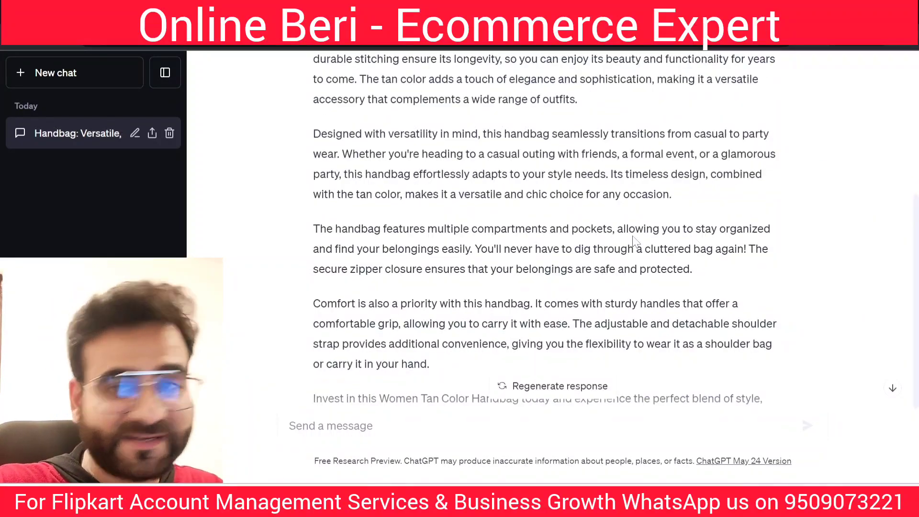
pyautogui.scroll(-3, 633, 240)
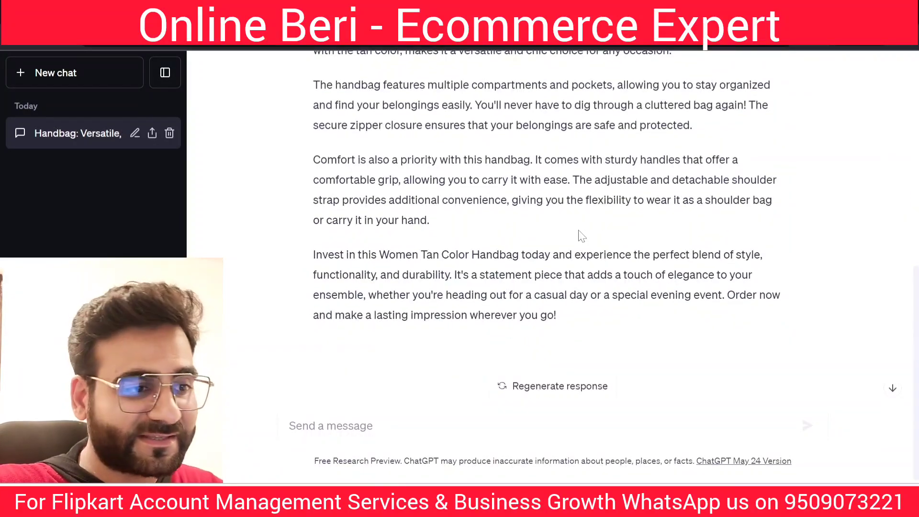
pyautogui.scroll(10, 581, 236)
pyautogui.scroll(-9, 582, 235)
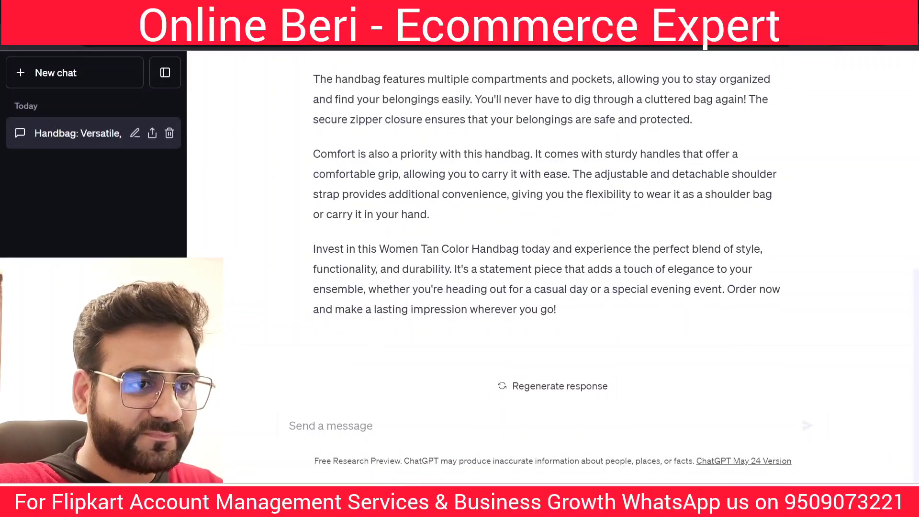
pyautogui.scroll(10, 469, 241)
pyautogui.scroll(-10, 469, 241)
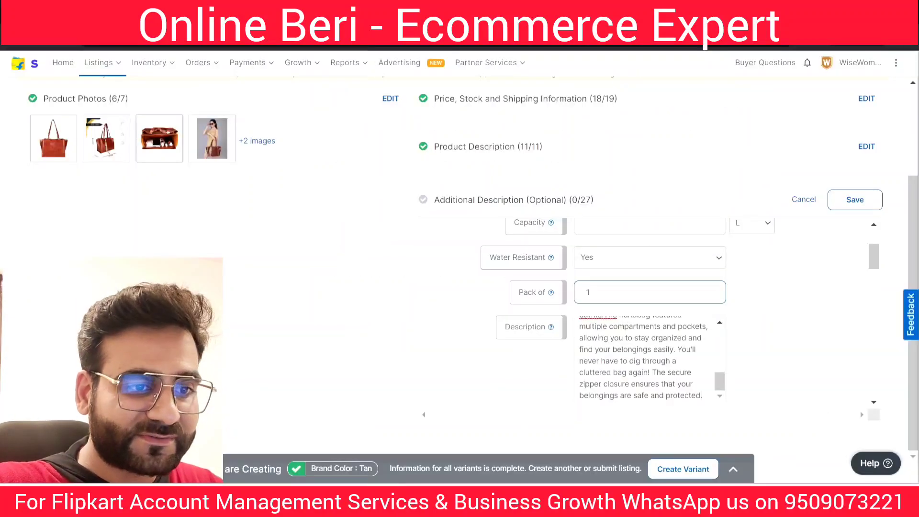
# Step: Fix the missing spaces between the joined paragraphs in the description, giving "outfits. The" and "collection. Made"
pyautogui.moveTo(720, 387); pyautogui.dragTo(720, 384)
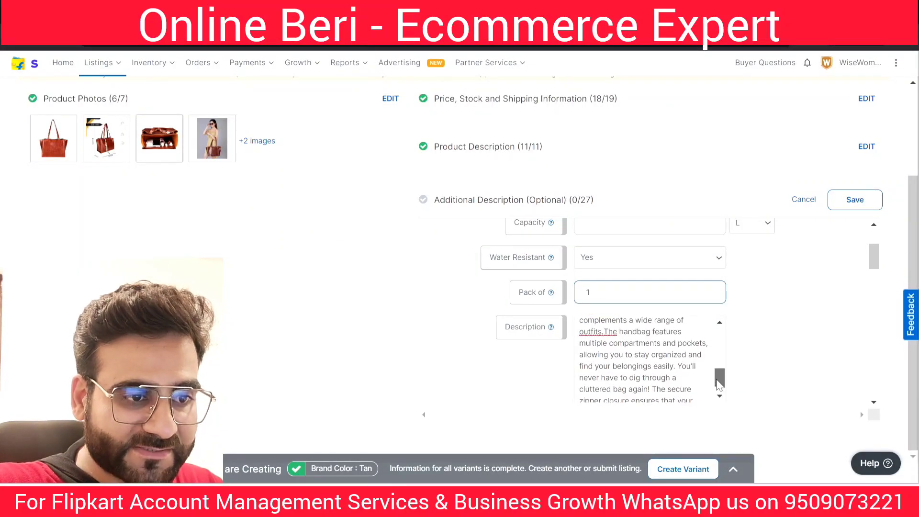
pyautogui.scroll(1, 719, 383)
pyautogui.rightClick(596, 352)
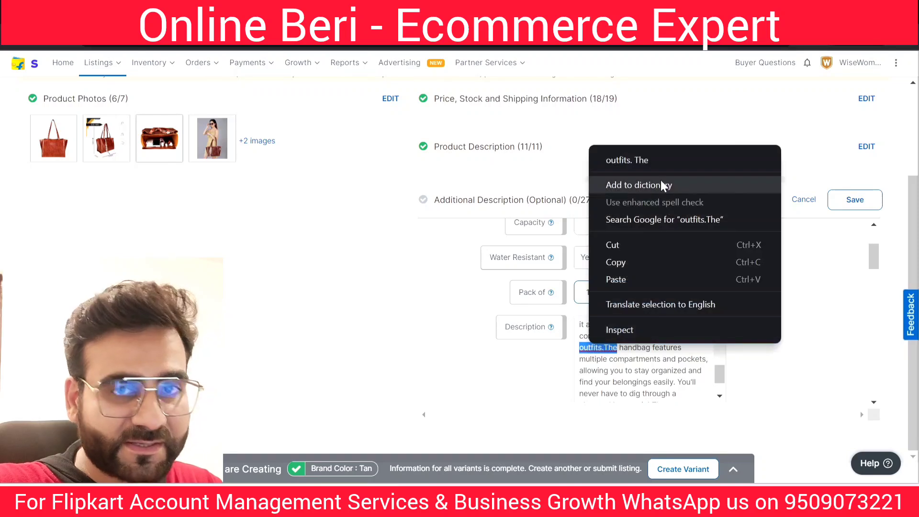
pyautogui.click(663, 160)
pyautogui.scroll(5, 724, 344)
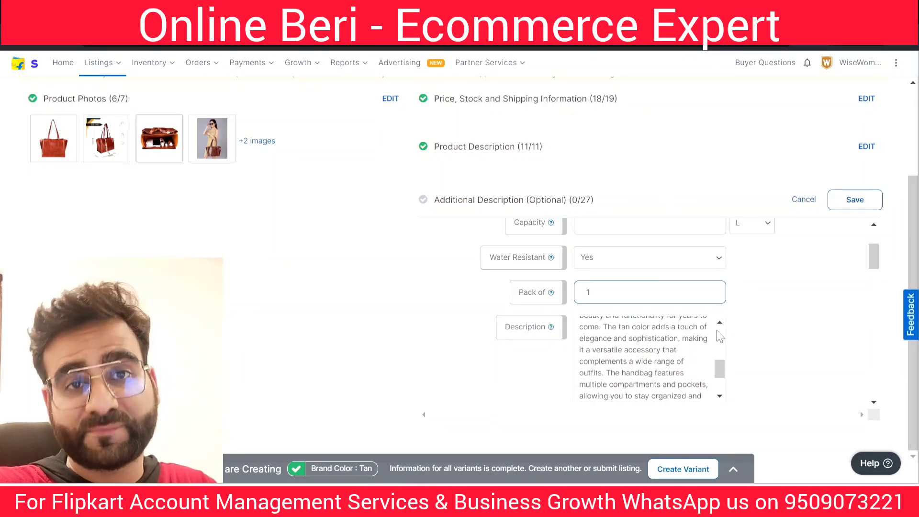
pyautogui.moveTo(720, 335)
pyautogui.mouseDown()
pyautogui.moveTo(720, 325)
pyautogui.moveTo(720, 336)
pyautogui.mouseUp()
pyautogui.rightClick(622, 356)
pyautogui.click(715, 174)
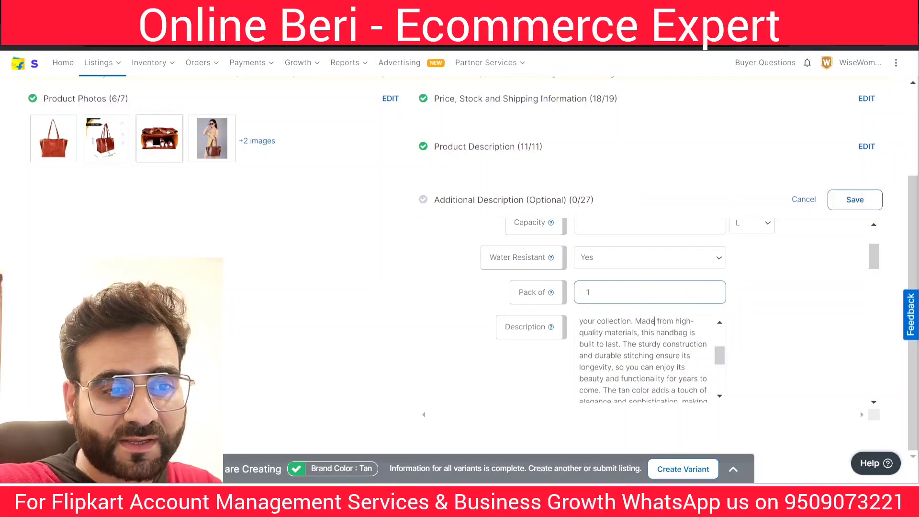
# Step: Review the description text from beginning to end and locate the Search Keywords field below it
pyautogui.moveTo(721, 355); pyautogui.dragTo(723, 336)
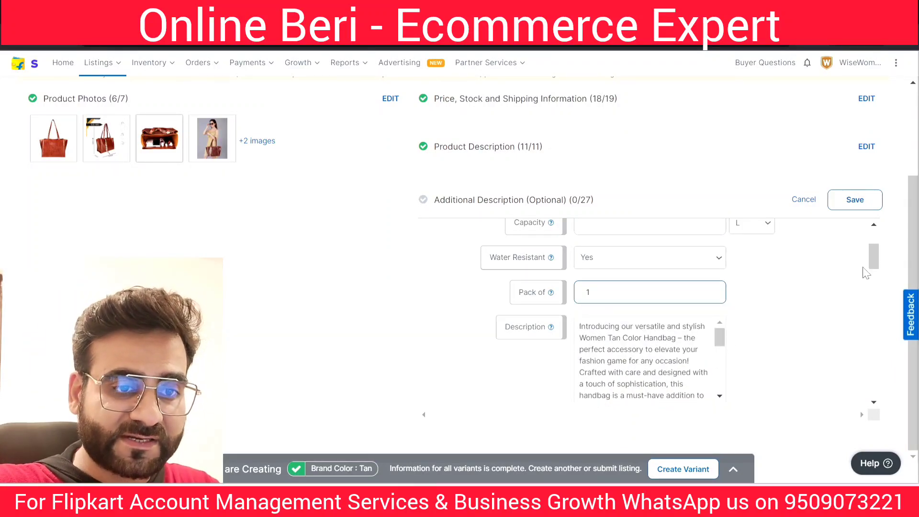
pyautogui.moveTo(874, 266); pyautogui.dragTo(873, 272)
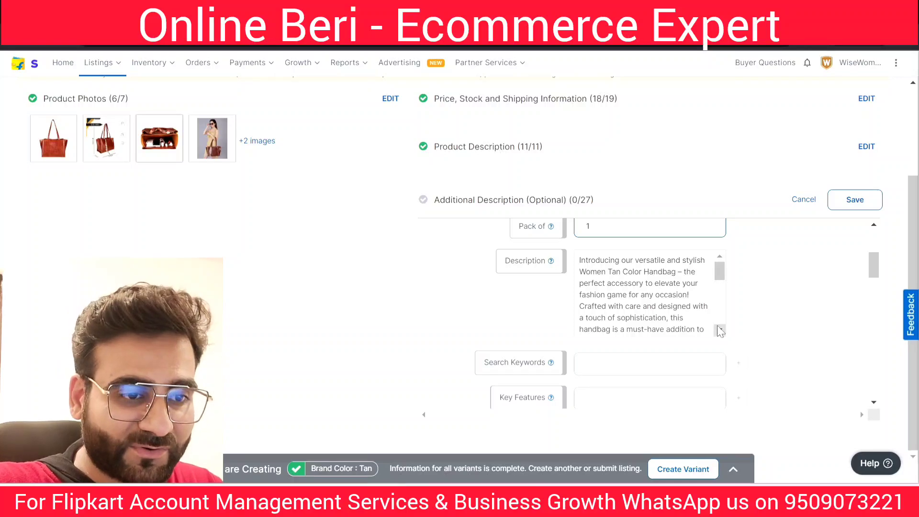
pyautogui.scroll(-2, 723, 284)
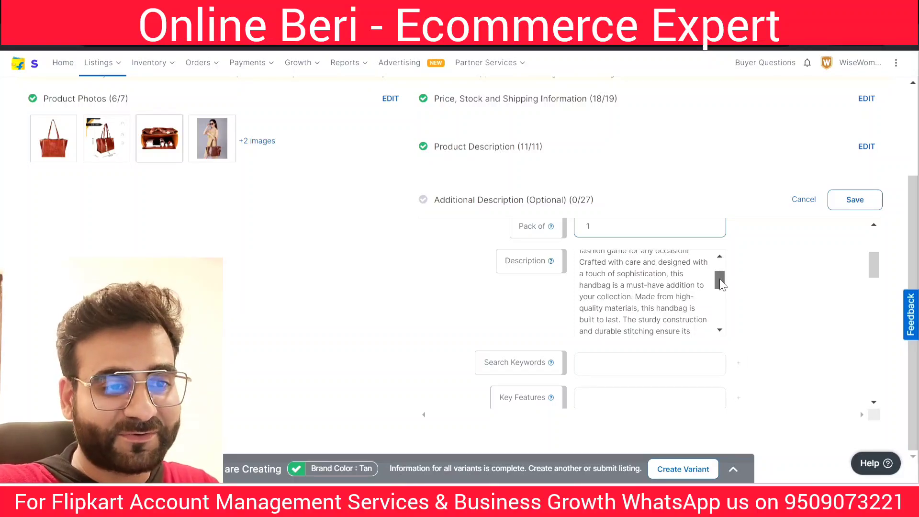
pyautogui.moveTo(722, 284); pyautogui.dragTo(721, 327)
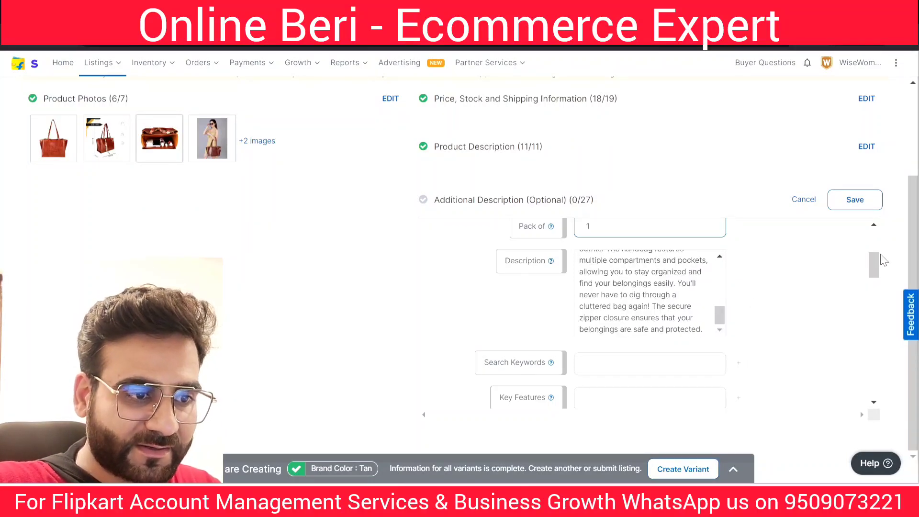
pyautogui.moveTo(872, 265); pyautogui.dragTo(867, 274)
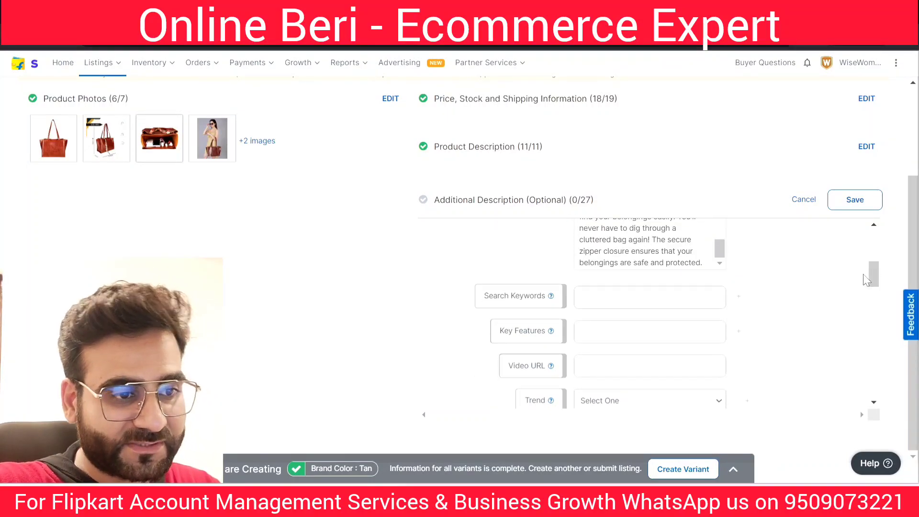
pyautogui.click(595, 292)
pyautogui.click(843, 294)
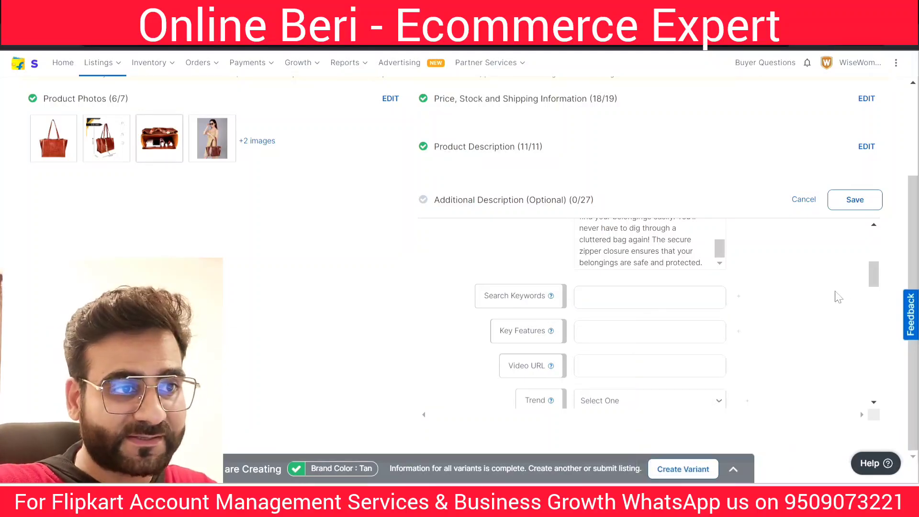
# Step: Switch to the Flipkart shopping site, open its home page and dismiss the login prompt
pyautogui.hotkey('ctrl', 'Tab')
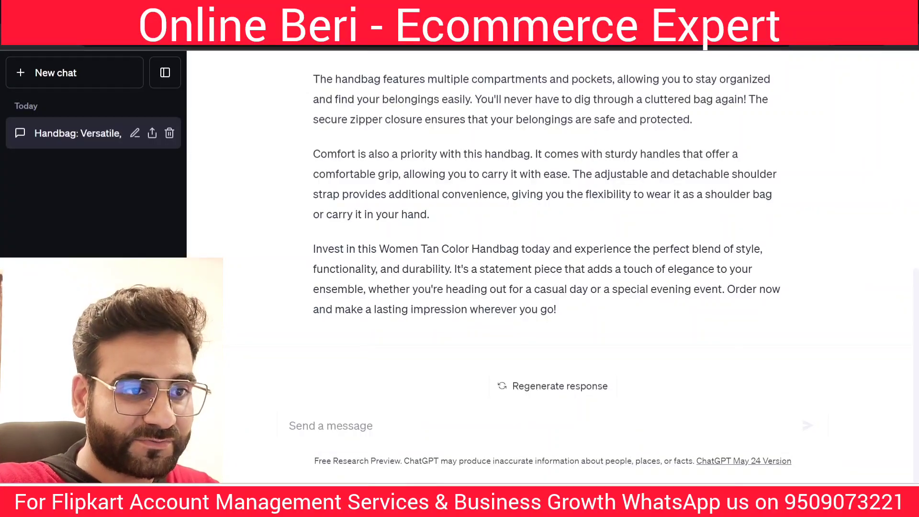
pyautogui.scroll(10, 667, 224)
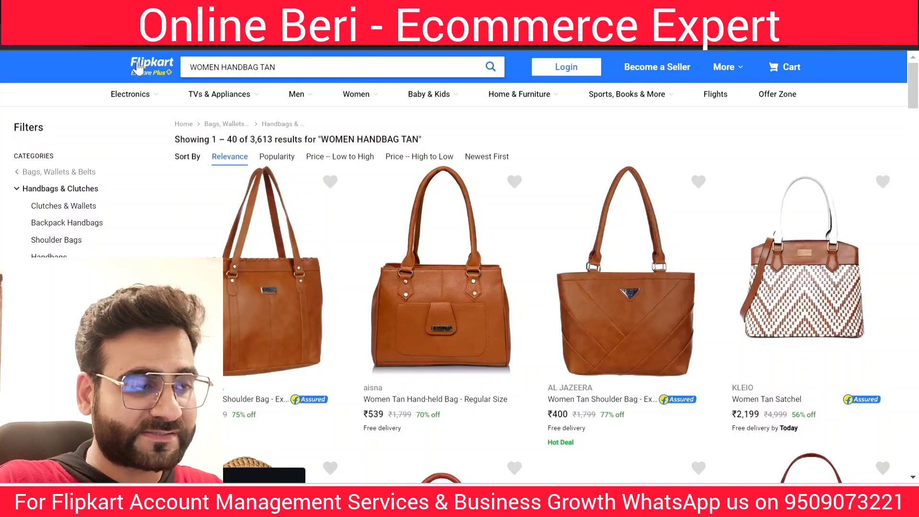
pyautogui.click(138, 67)
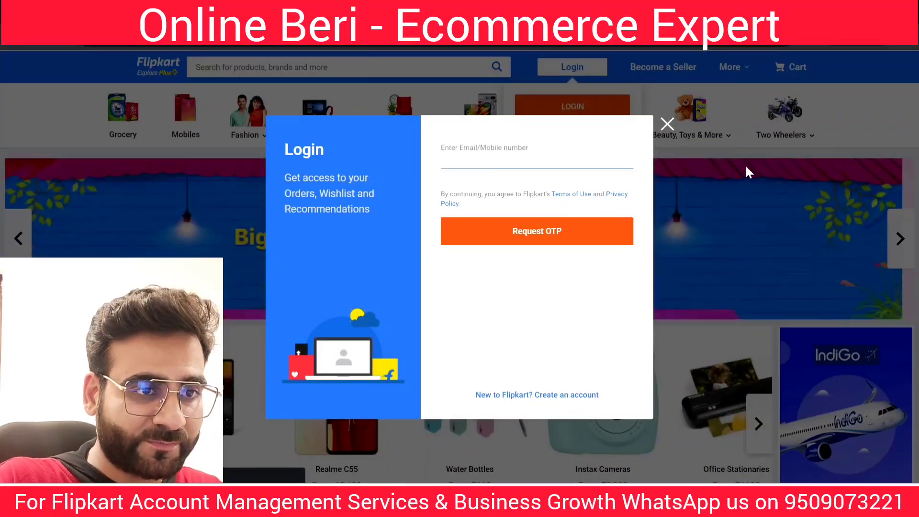
pyautogui.click(666, 123)
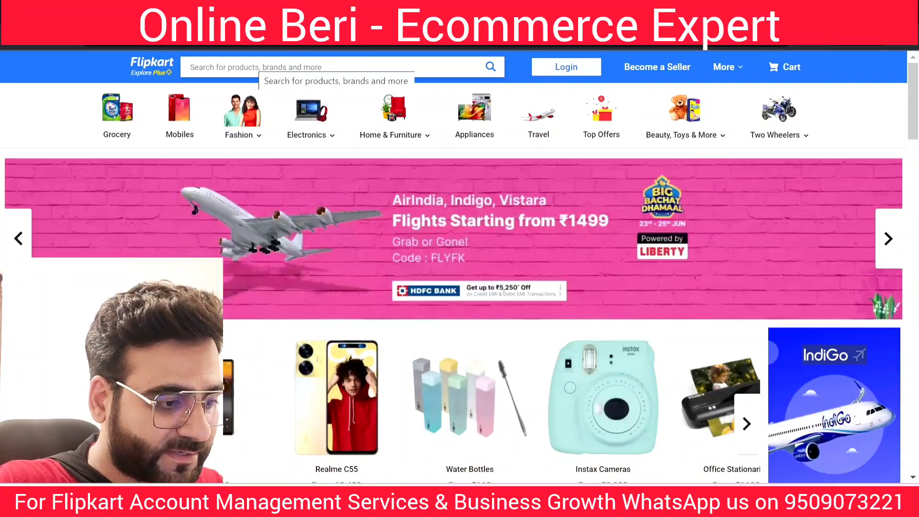
# Step: Look up search suggestions for "women handbag stylish" on Flipkart and open "stylish women handbag" in Handbags
pyautogui.click(261, 67)
pyautogui.write('wome')
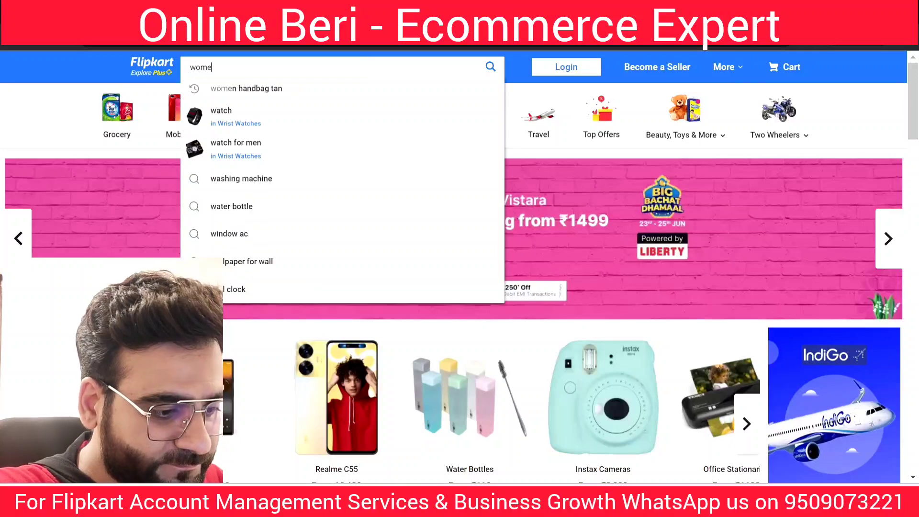
pyautogui.write('n handbag ')
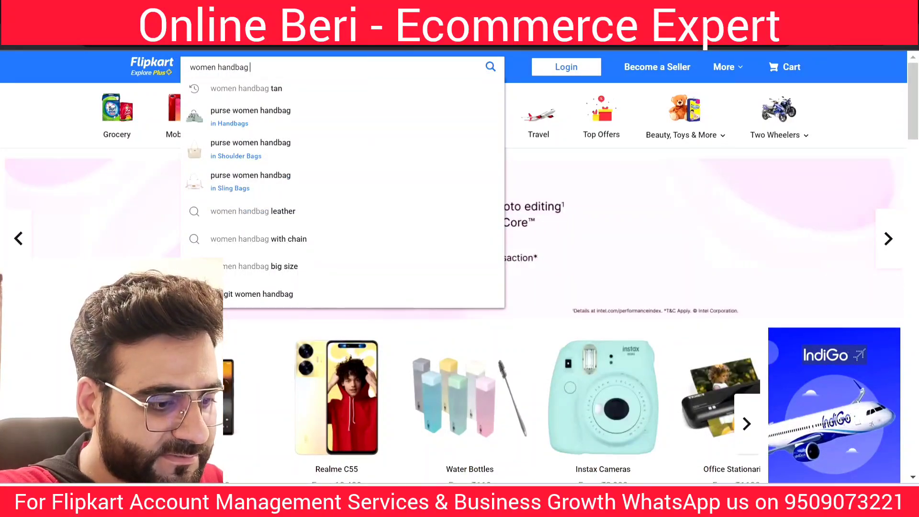
pyautogui.write('stylish')
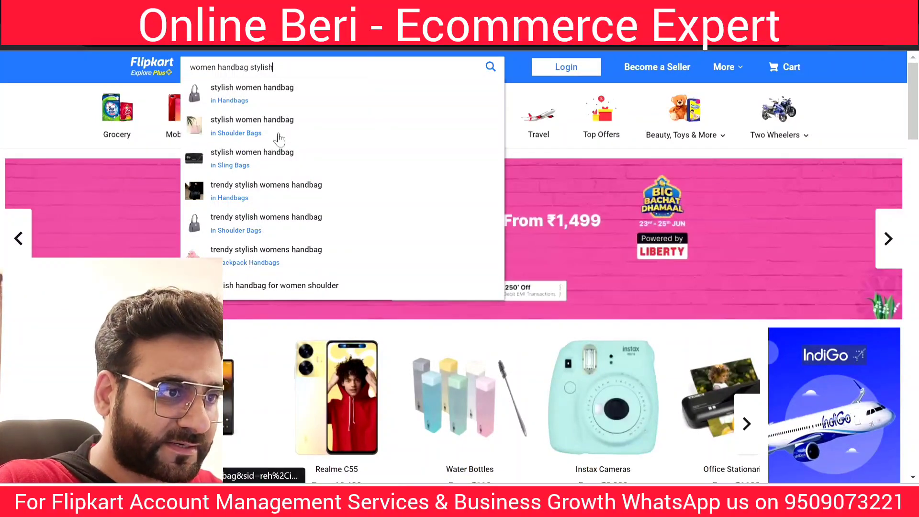
pyautogui.click(283, 103)
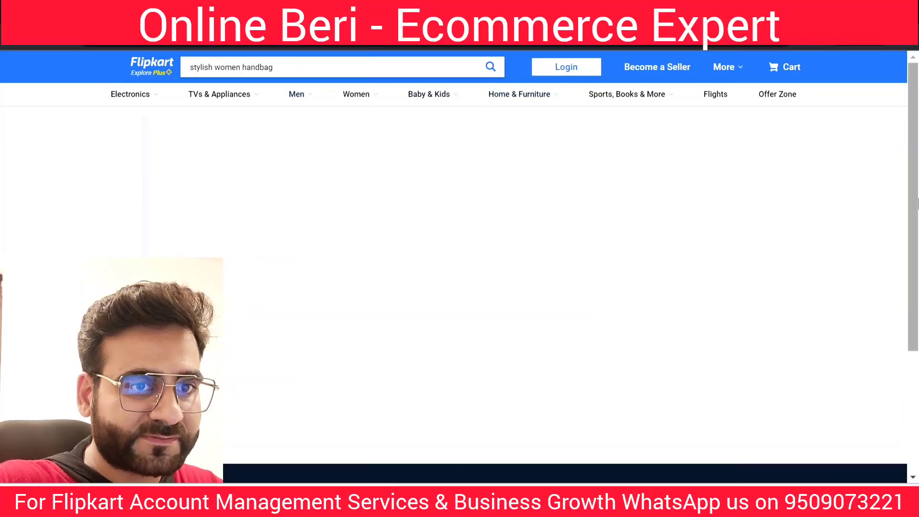
# Step: Look over the Handbags search results for "stylish women handbag" and check how many products match
pyautogui.moveTo(914, 88)
pyautogui.mouseDown()
pyautogui.moveTo(916, 403)
pyautogui.moveTo(916, 89)
pyautogui.mouseUp()
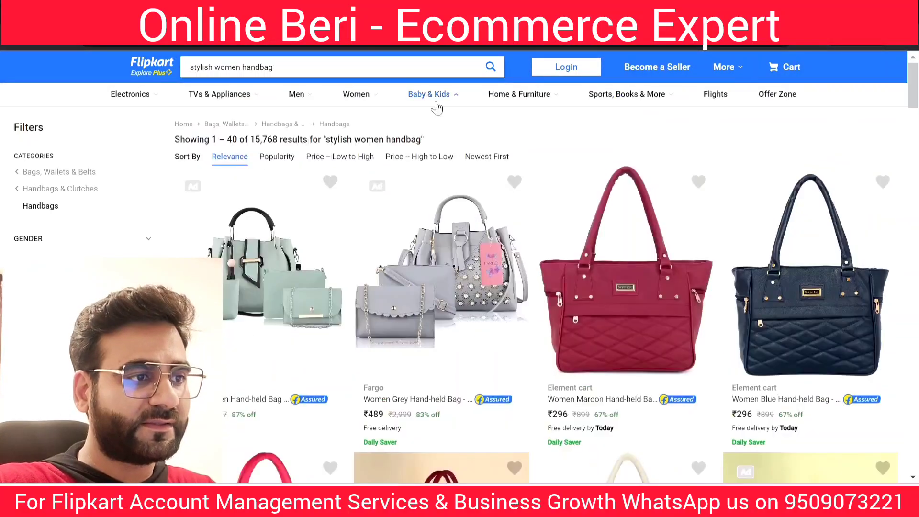
pyautogui.click(230, 67)
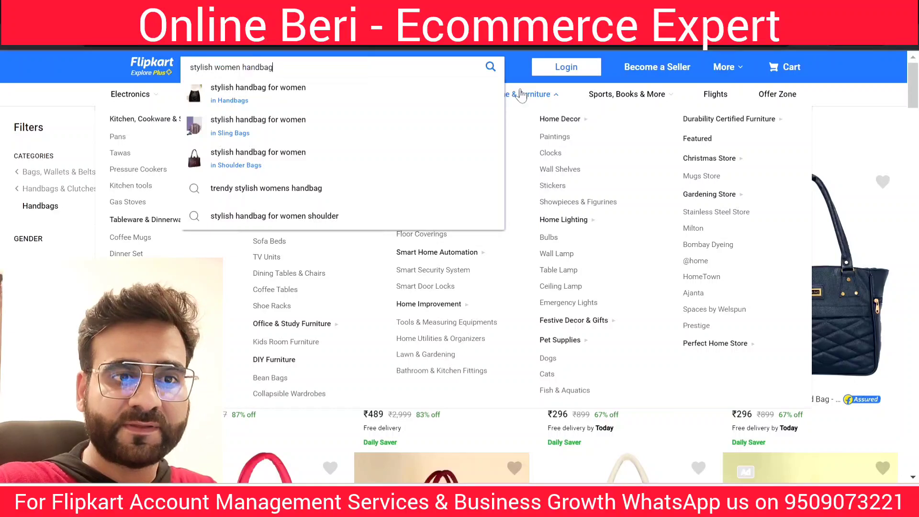
pyautogui.click(897, 96)
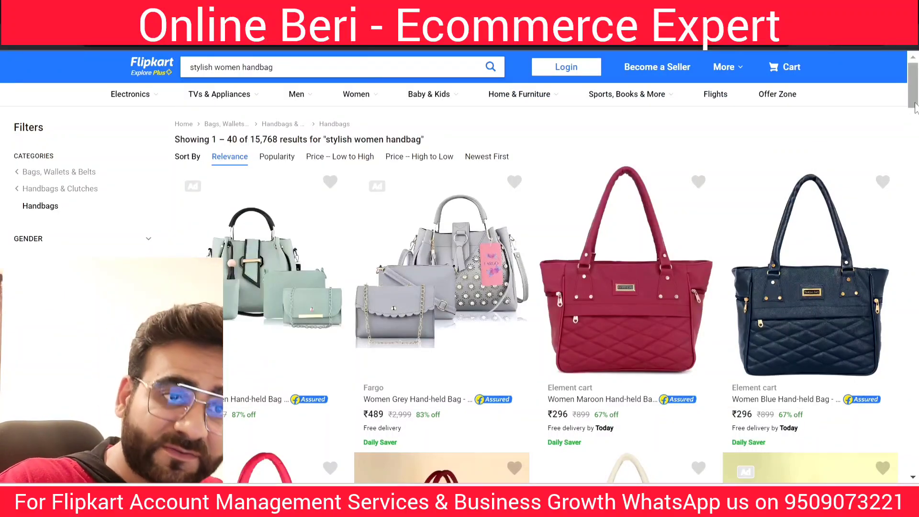
pyautogui.moveTo(915, 106); pyautogui.dragTo(913, 357)
pyautogui.click(453, 99)
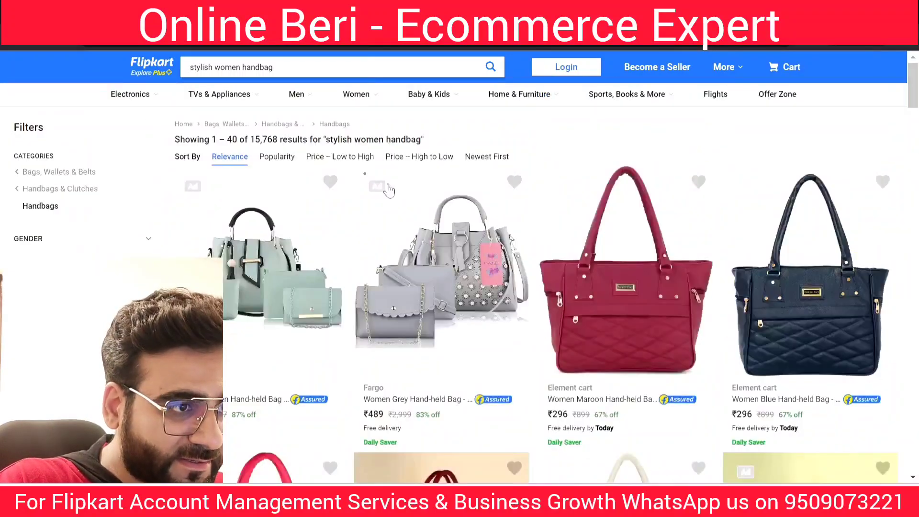
pyautogui.moveTo(251, 139); pyautogui.dragTo(278, 139)
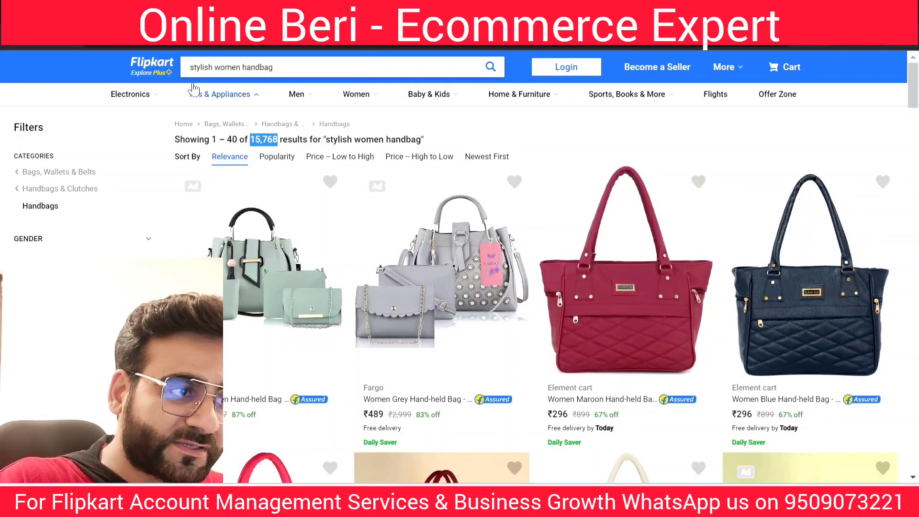
# Step: Examine the search phrase "stylish women handbag" and its related suggestions, dismissing the suggestion list when done
pyautogui.tripleClick(195, 68)
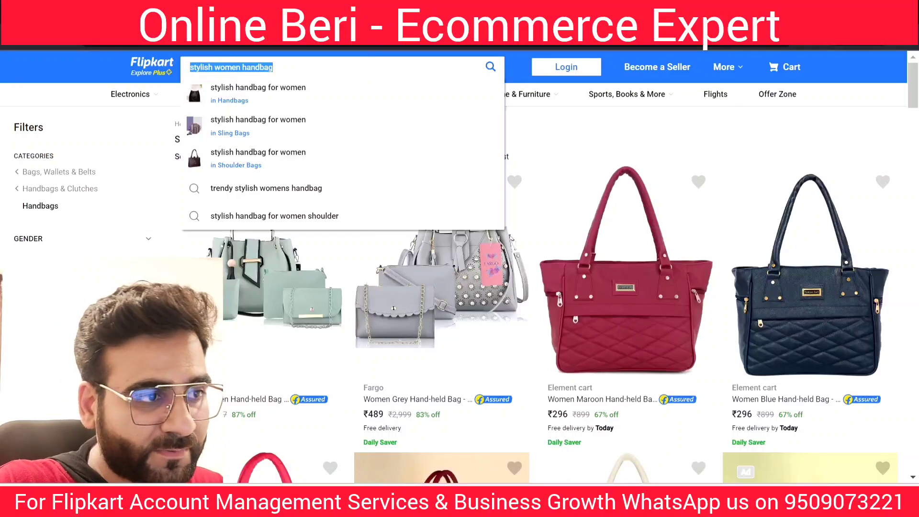
pyautogui.click(273, 67)
pyautogui.moveTo(221, 68); pyautogui.dragTo(274, 67)
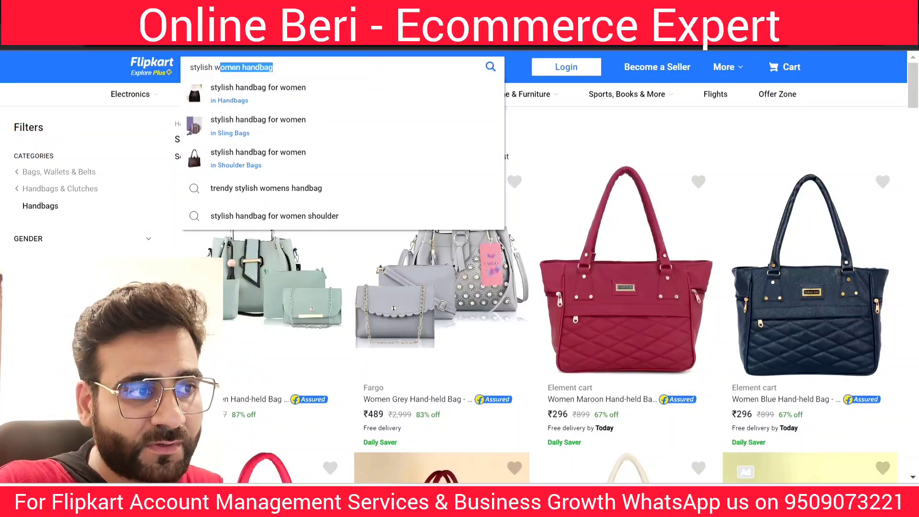
pyautogui.click(274, 67)
pyautogui.moveTo(190, 67); pyautogui.dragTo(260, 67)
pyautogui.click(273, 68)
pyautogui.click(278, 68)
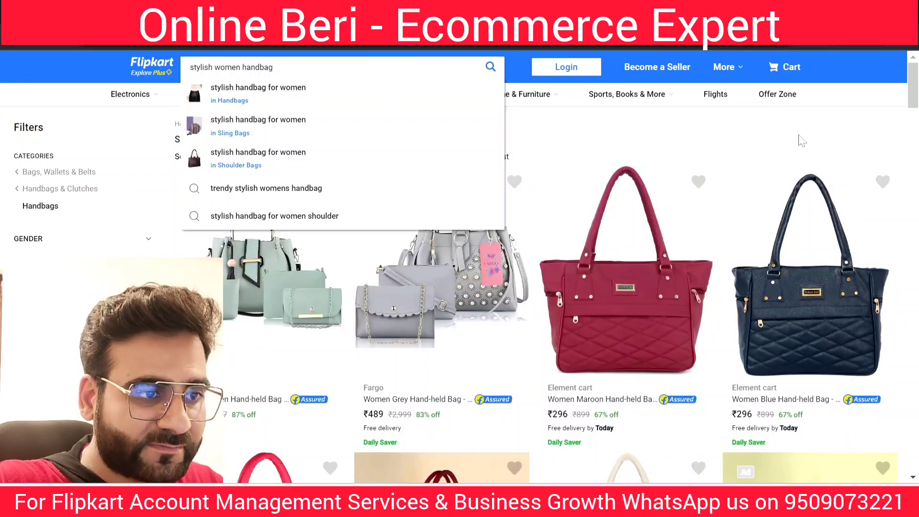
pyautogui.click(788, 115)
# Step: Browse the handbag results through the end of page 1, open page 2 and check its page count
pyautogui.scroll(-15, 591, 242)
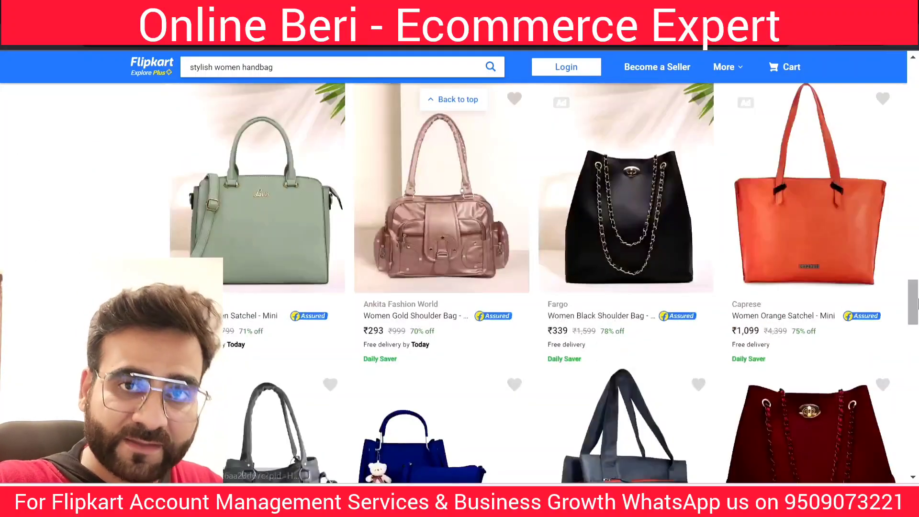
pyautogui.moveTo(916, 302); pyautogui.dragTo(916, 369)
pyautogui.click(469, 329)
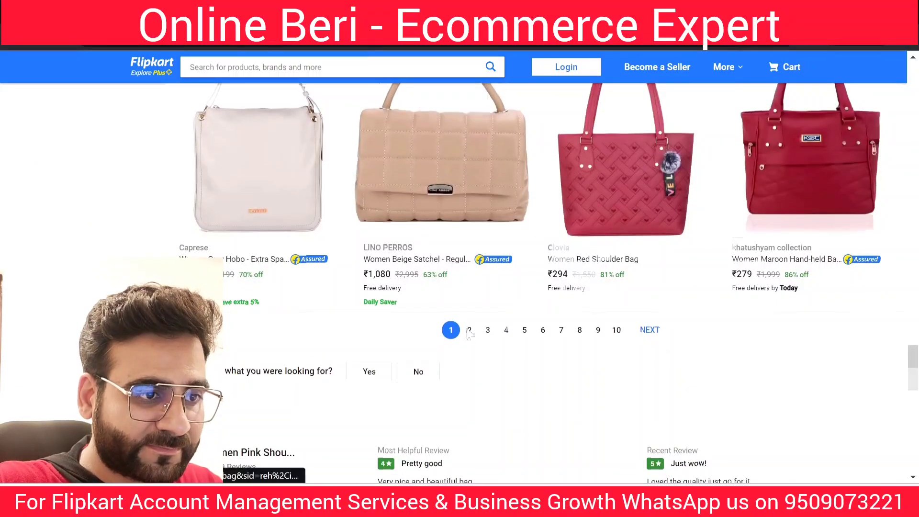
pyautogui.scroll(-8, 473, 316)
pyautogui.scroll(-20, 473, 309)
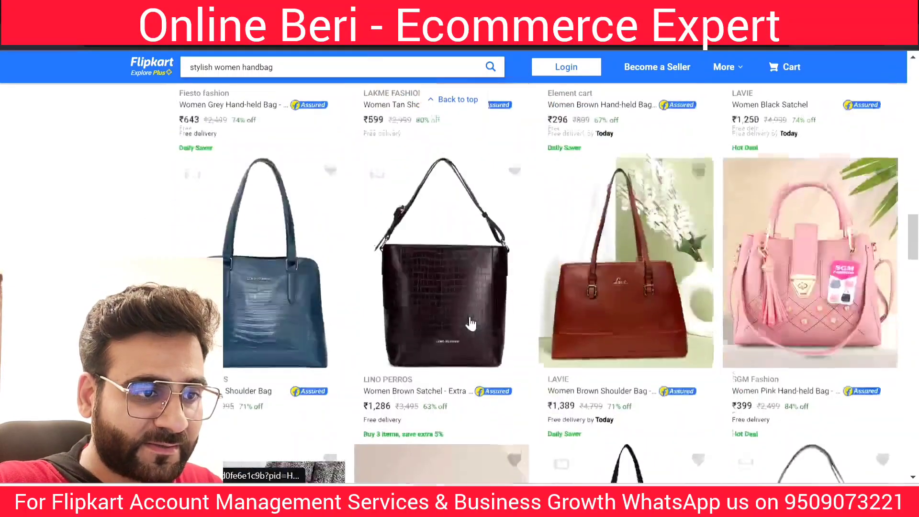
pyautogui.scroll(-6, 469, 340)
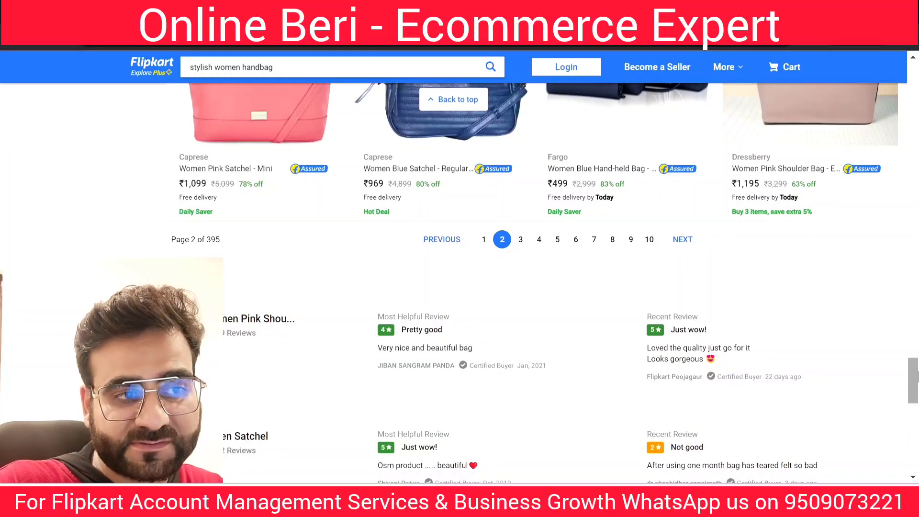
pyautogui.moveTo(914, 378); pyautogui.dragTo(914, 79)
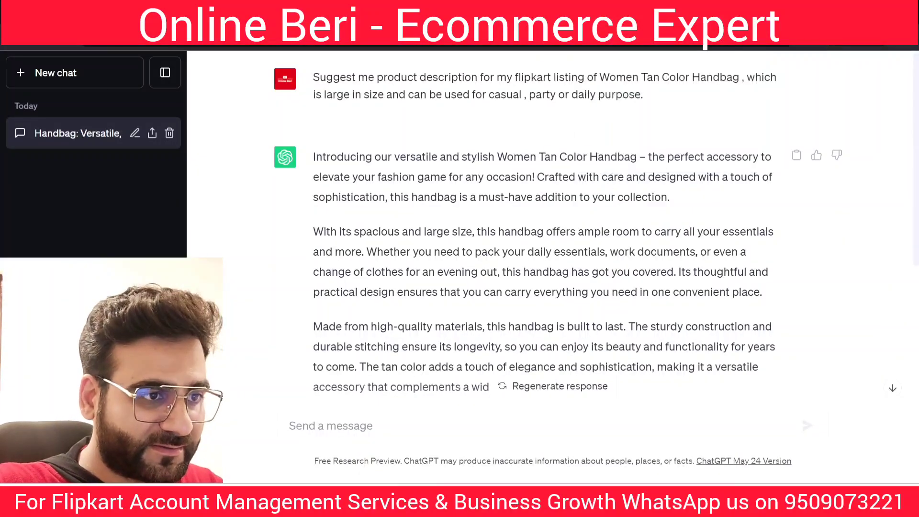
# Step: Switch to ChatGPT and write the prompt "Suggest me Keyword for my flipkart listings of my tan color women handbag" without sending it
pyautogui.moveTo(313, 77); pyautogui.dragTo(743, 117)
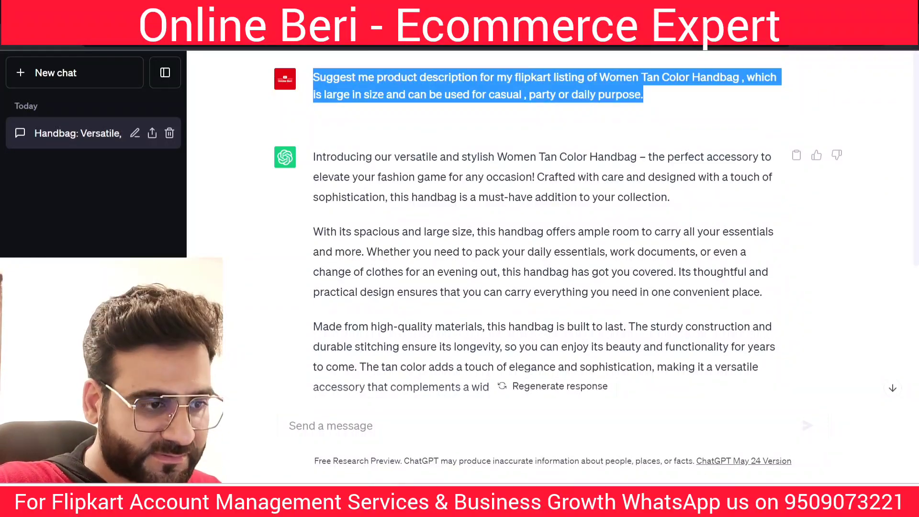
pyautogui.click(412, 440)
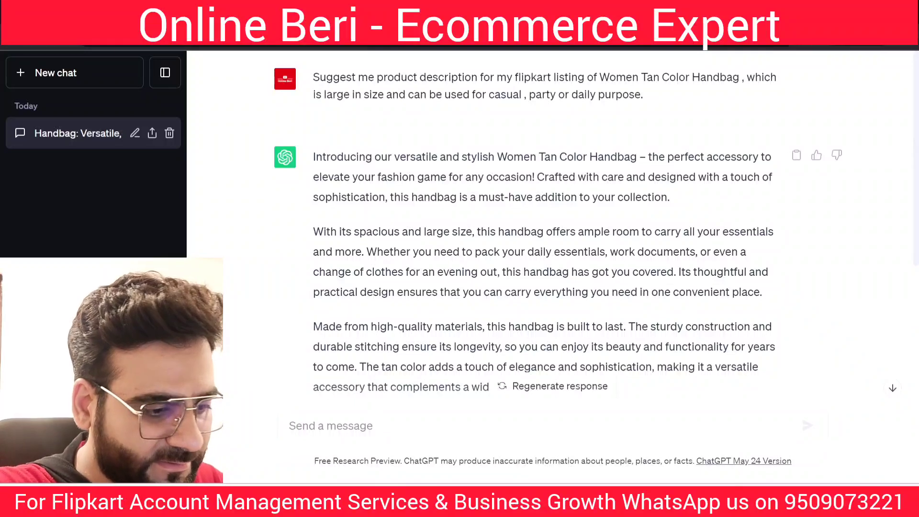
pyautogui.write('Sugge')
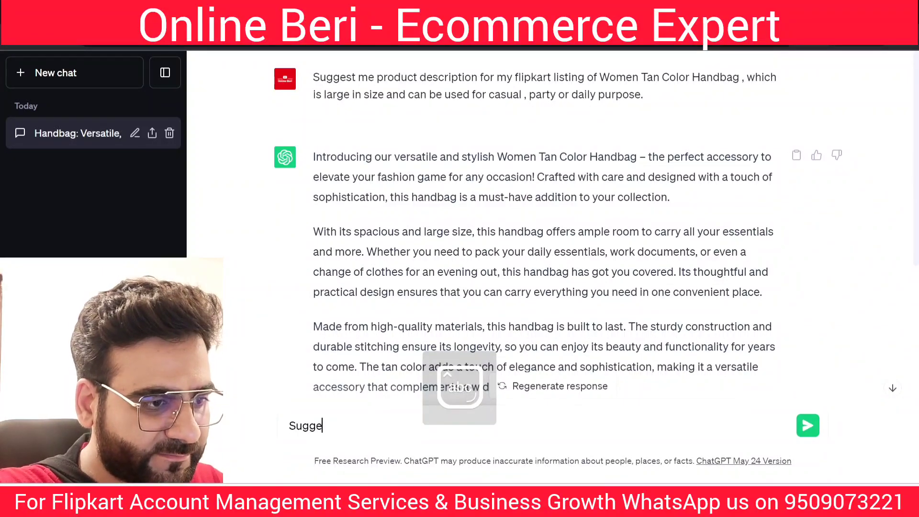
pyautogui.write('st me Key')
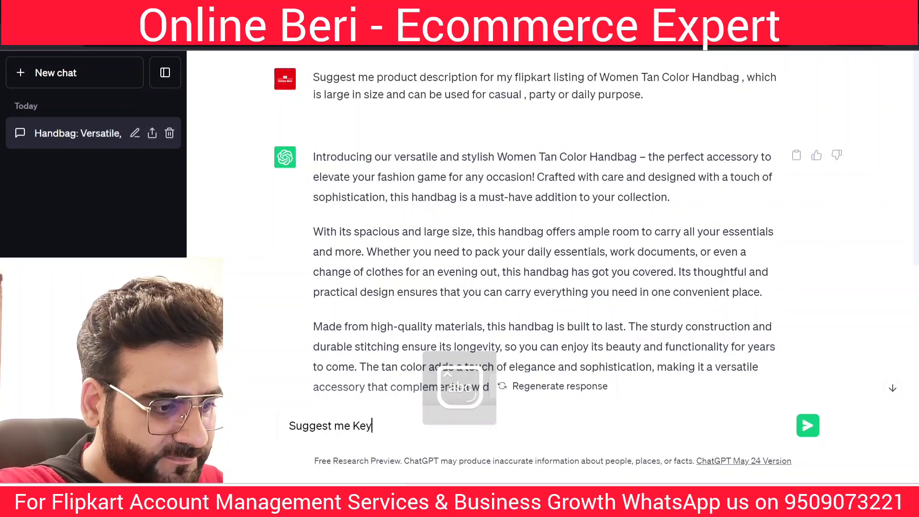
pyautogui.write(' word')
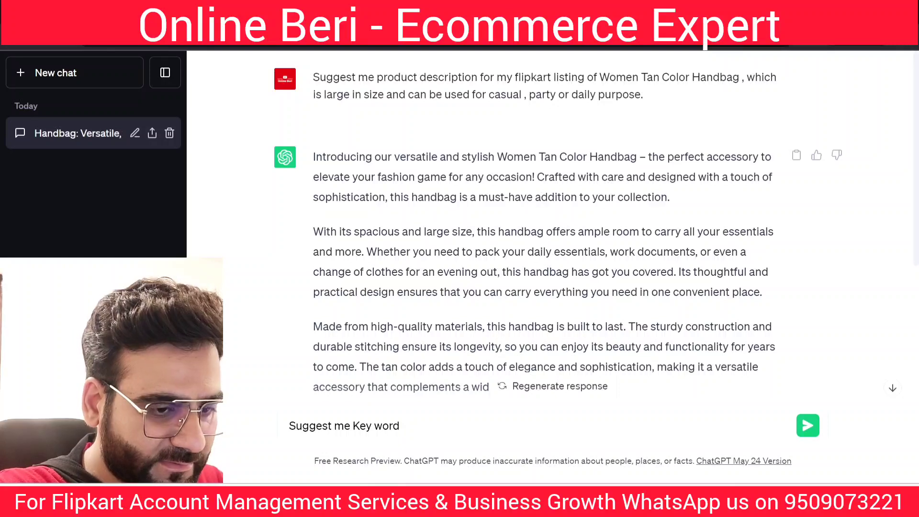
pyautogui.press('Left')
pyautogui.press('BackSpace')
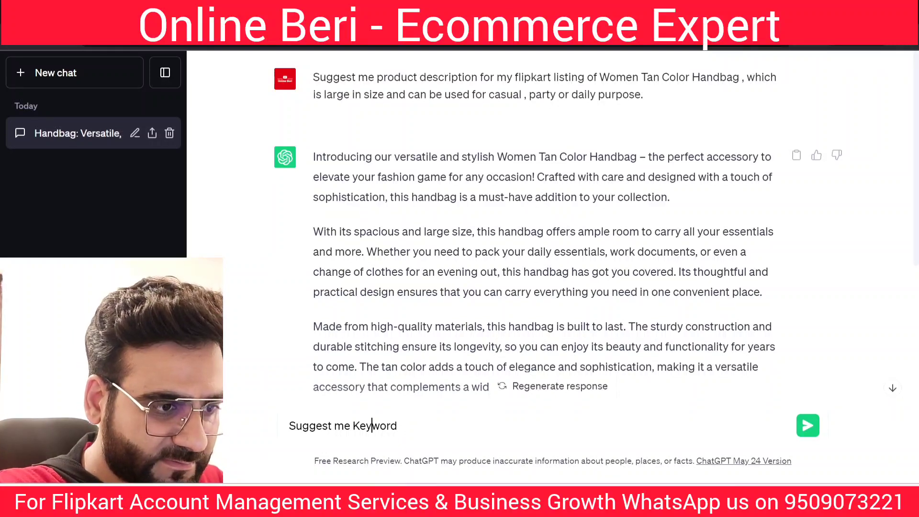
pyautogui.write('for ')
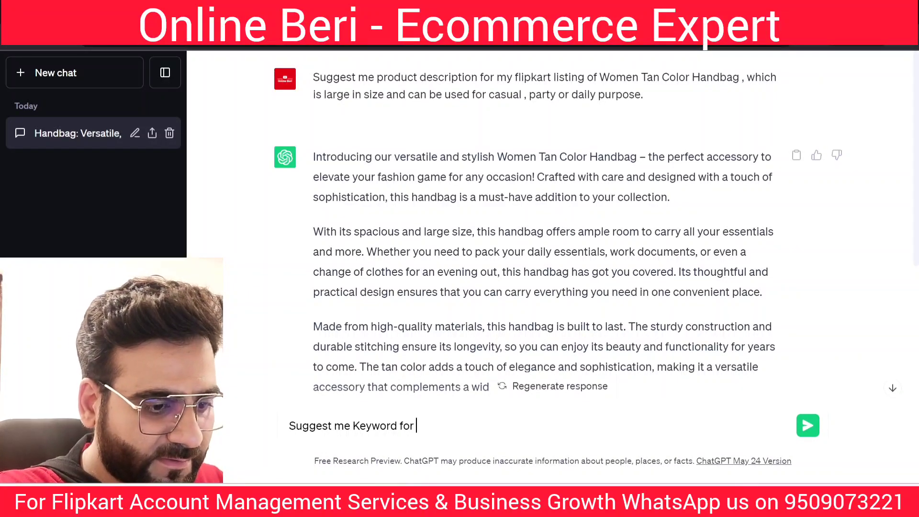
pyautogui.write('my fli')
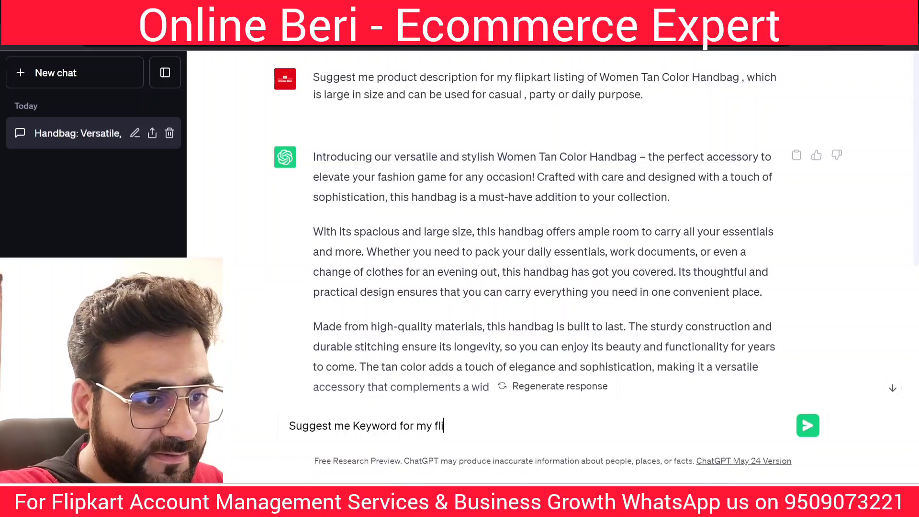
pyautogui.write('pkart listin')
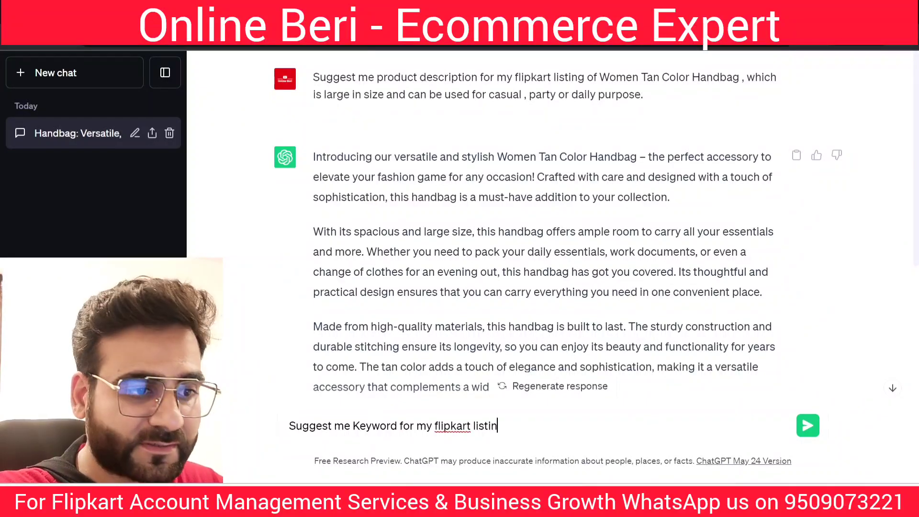
pyautogui.write('gs')
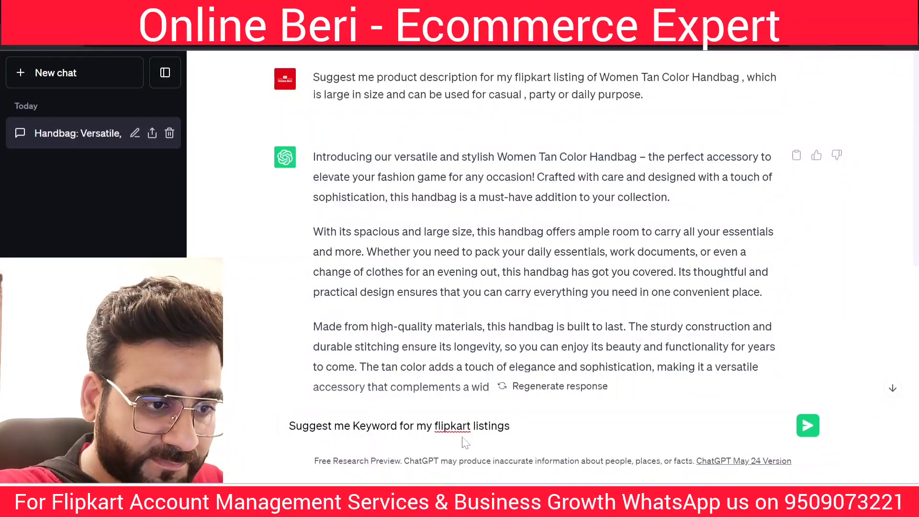
pyautogui.write('of my ')
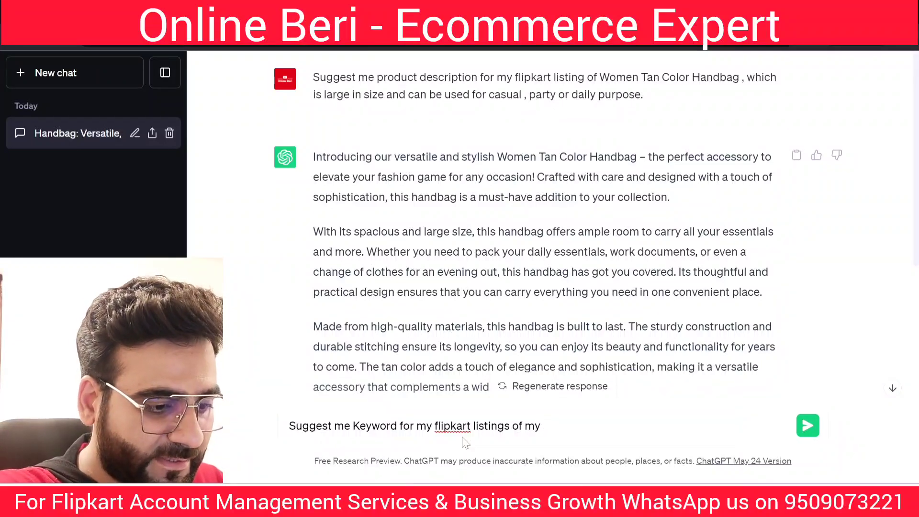
pyautogui.write('tan color ')
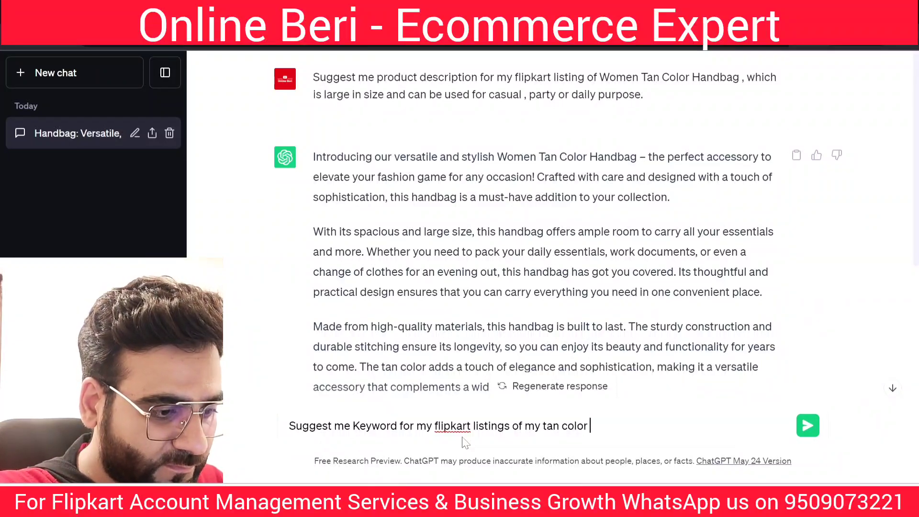
pyautogui.write('women han')
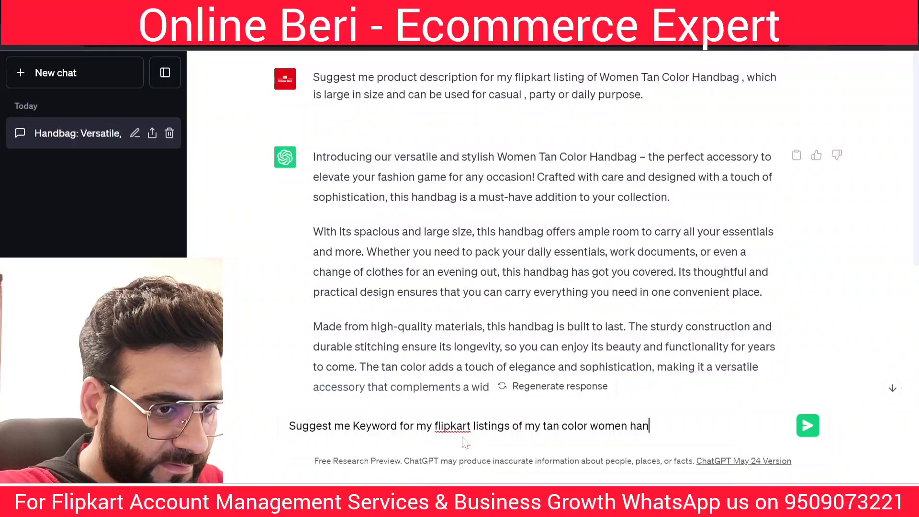
pyautogui.write('dbag')
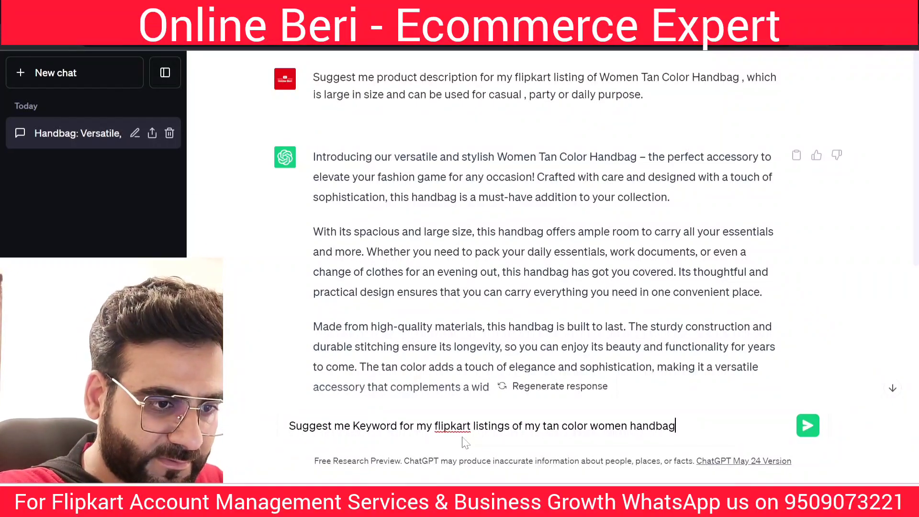
# Step: Insert "stylish" before "women handbag" in the keyword prompt and send it
pyautogui.press('Left')
pyautogui.press('Left')
pyautogui.press('Left')
pyautogui.press('Left')
pyautogui.press('Left')
pyautogui.press('Left')
pyautogui.press('Left')
pyautogui.press('Left')
pyautogui.press('Left')
pyautogui.press('Left')
pyautogui.press('Left')
pyautogui.press('Left')
pyautogui.press('Left')
pyautogui.press('Left')
pyautogui.press('Left')
pyautogui.press('Left')
pyautogui.press('Right')
pyautogui.write('stylish')
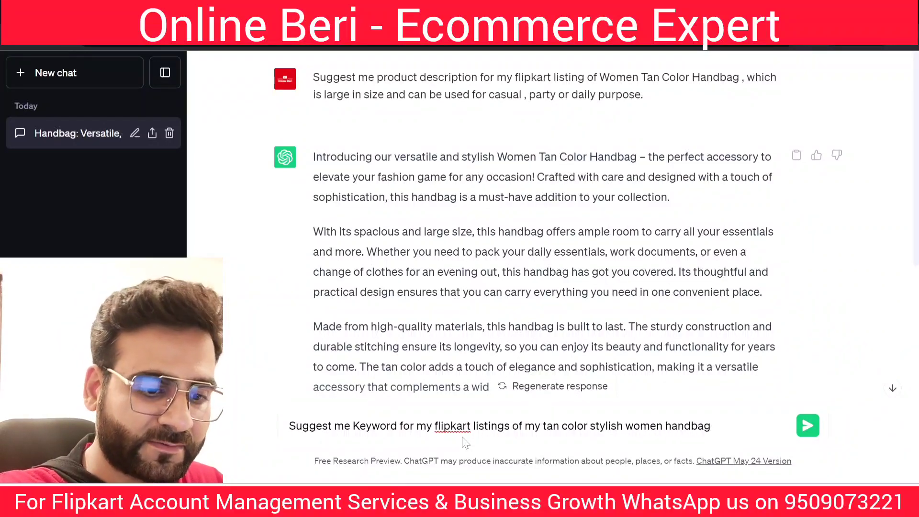
pyautogui.press('Right')
pyautogui.press('Right')
pyautogui.press('Right')
pyautogui.press('Right')
pyautogui.press('Right')
pyautogui.press('Right')
pyautogui.press('Right')
pyautogui.press('Right')
pyautogui.press('Right')
pyautogui.press('Right')
pyautogui.press('Right')
pyautogui.press('Right')
pyautogui.press('Right')
pyautogui.press('Right')
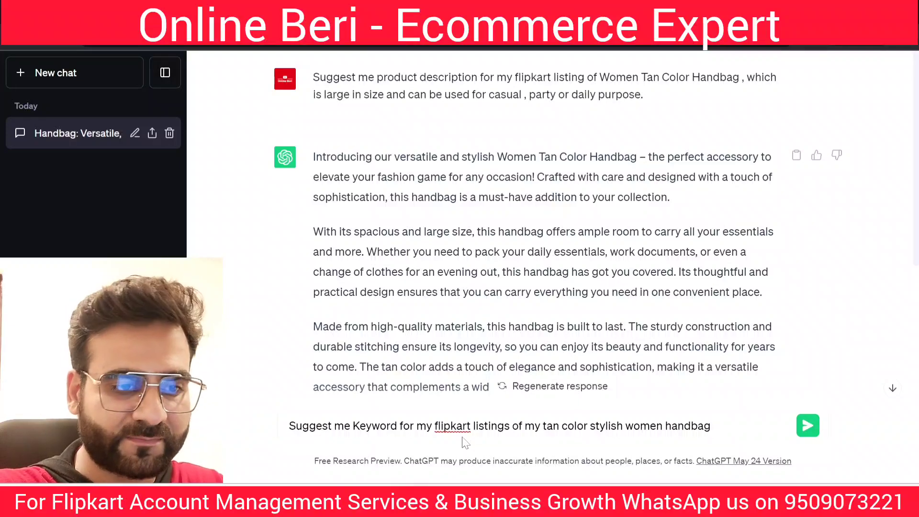
pyautogui.press('Return')
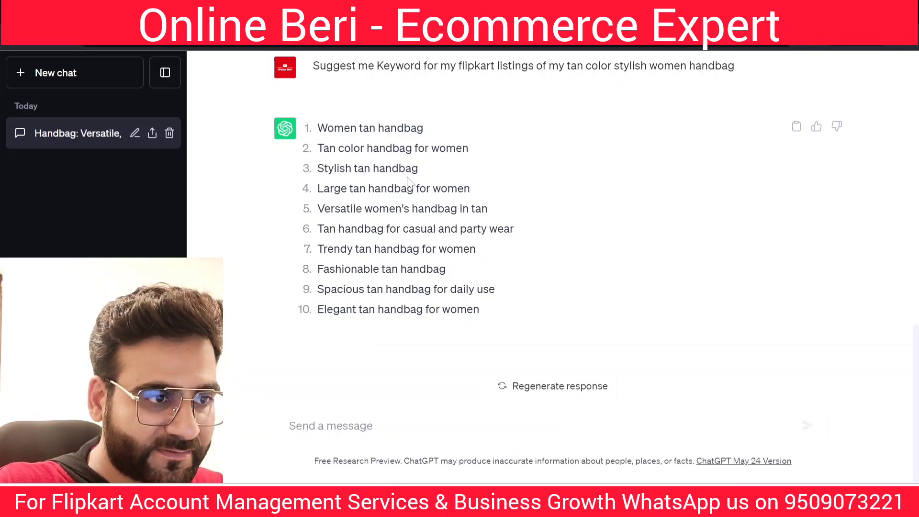
# Step: Review the keywords ChatGPT suggested for the tan handbag and return to the Additional Description form in Flipkart Seller Hub
pyautogui.moveTo(341, 196); pyautogui.dragTo(497, 213)
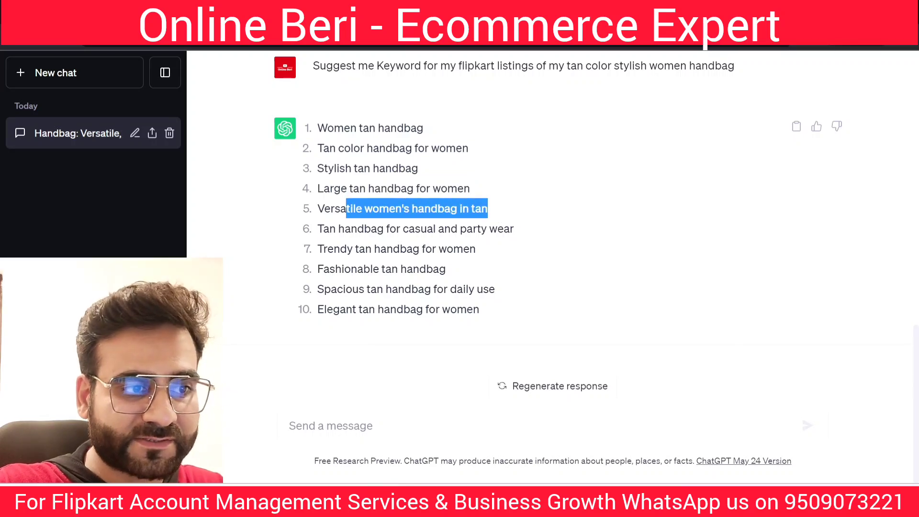
pyautogui.moveTo(387, 229); pyautogui.dragTo(525, 230)
pyautogui.click(524, 230)
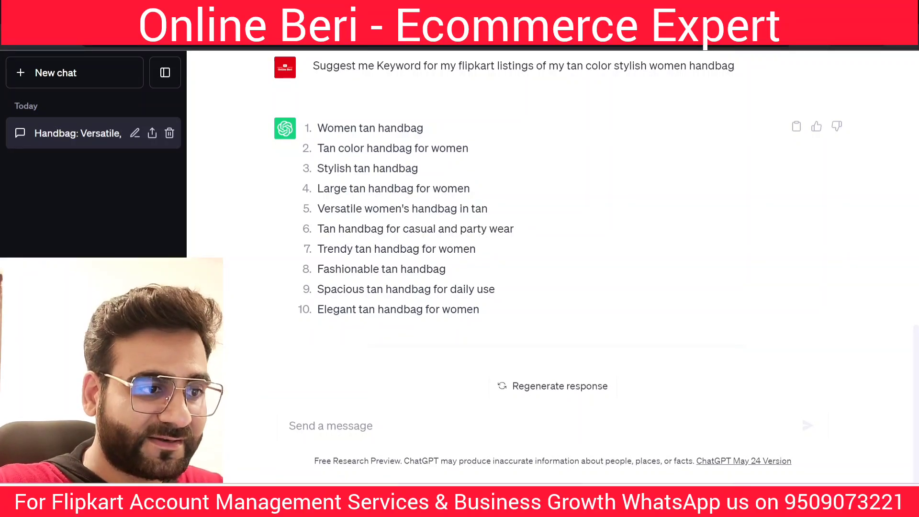
pyautogui.moveTo(325, 249); pyautogui.dragTo(463, 249)
pyautogui.moveTo(355, 270); pyautogui.dragTo(441, 269)
pyautogui.moveTo(367, 289); pyautogui.dragTo(514, 290)
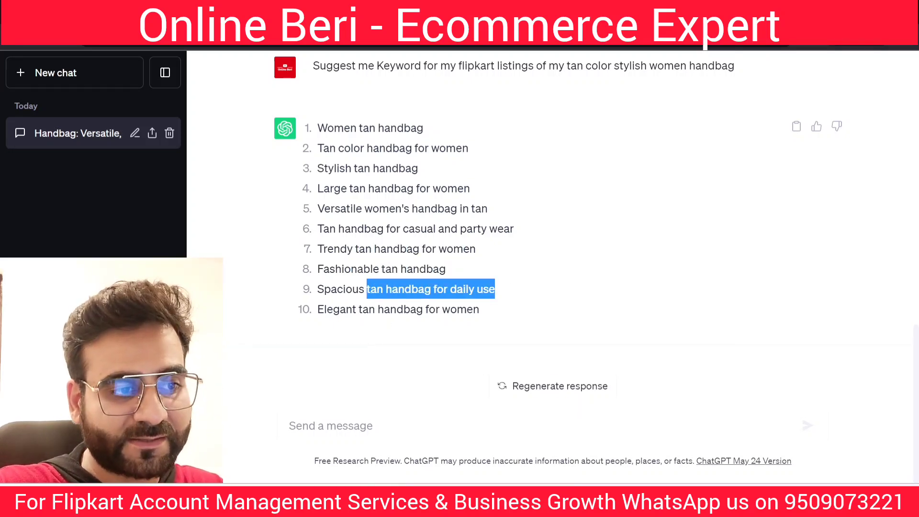
pyautogui.moveTo(369, 309); pyautogui.dragTo(554, 311)
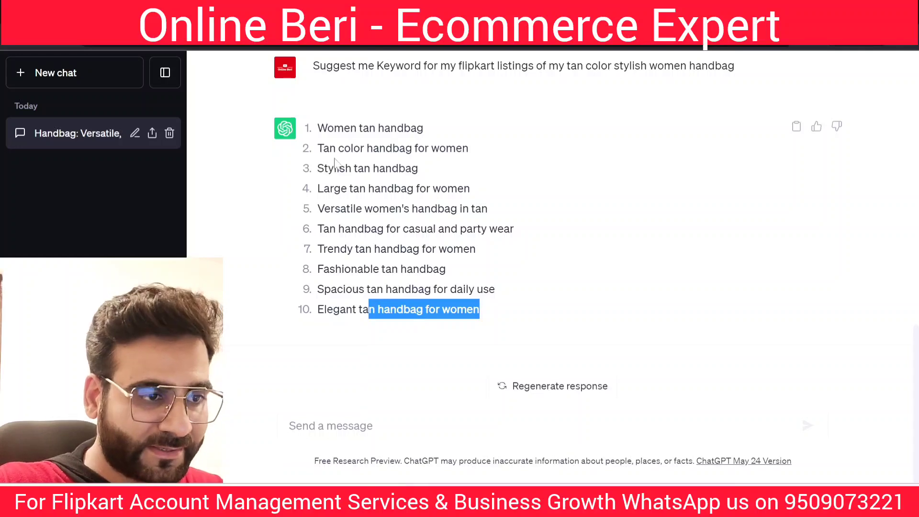
pyautogui.click(144, 9)
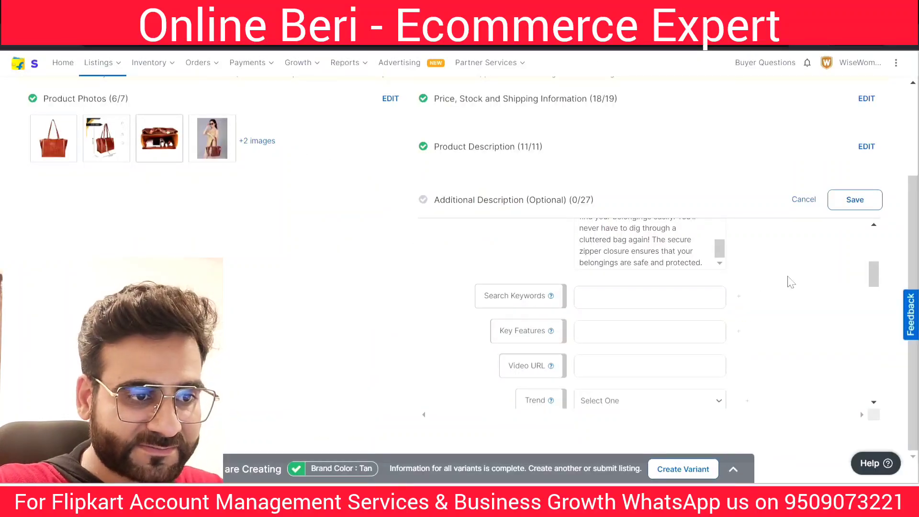
pyautogui.moveTo(552, 296)
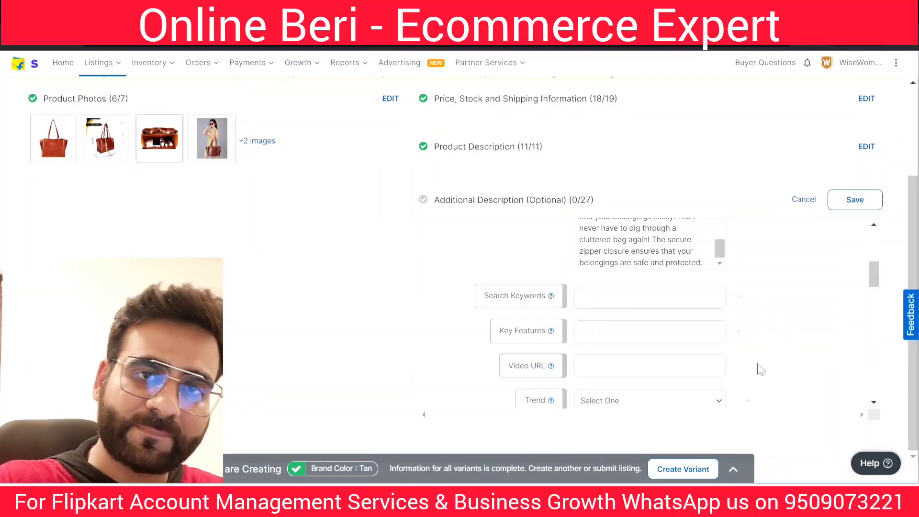
pyautogui.click(686, 298)
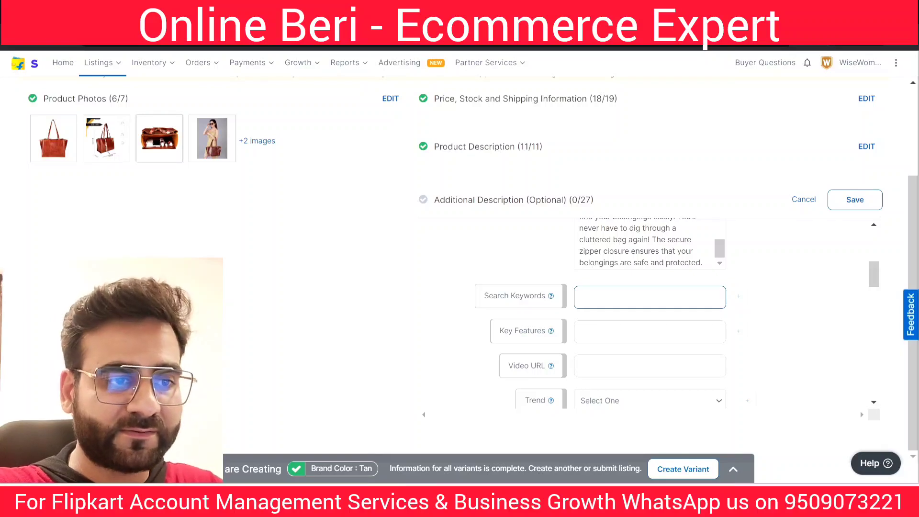
pyautogui.click(840, 286)
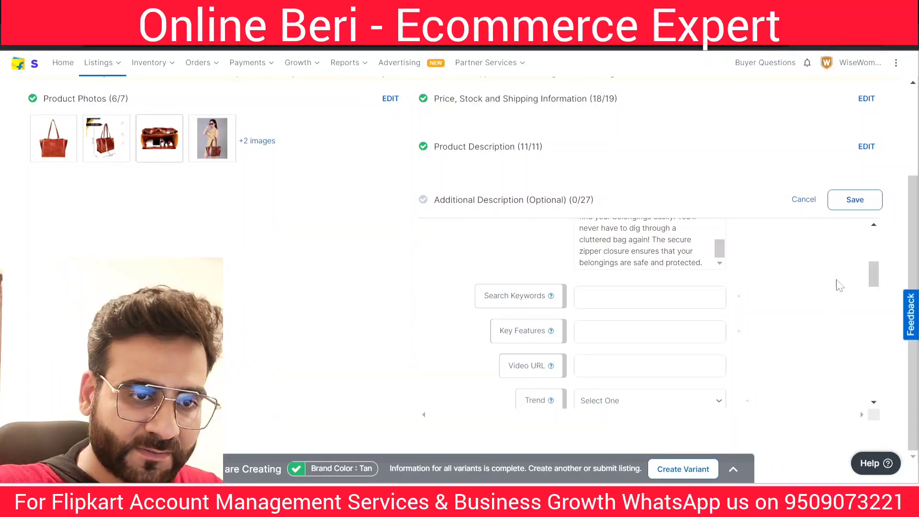
pyautogui.scroll(-1, 867, 273)
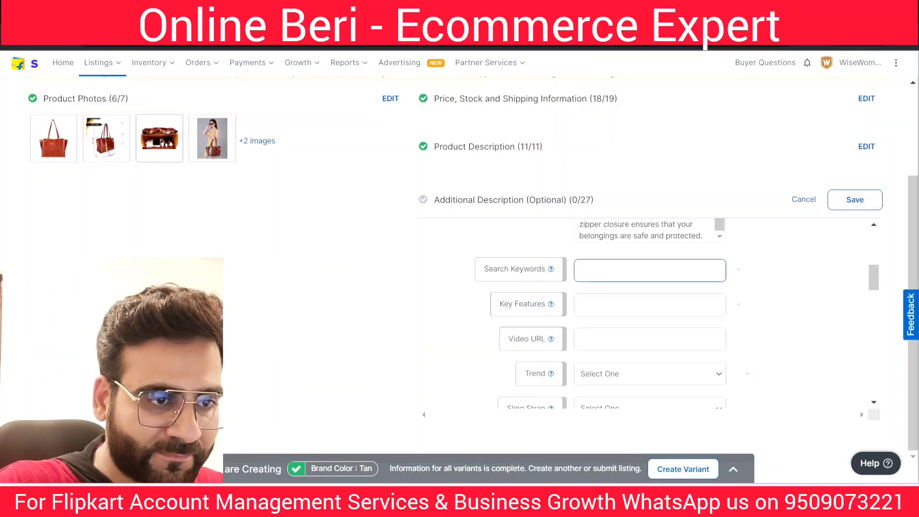
pyautogui.click(680, 271)
pyautogui.click(855, 286)
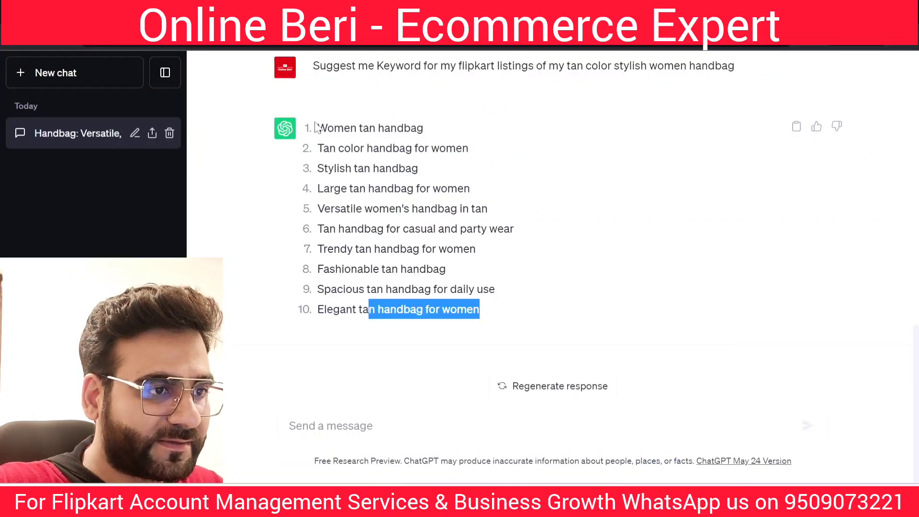
# Step: Copy "Women tan handbag" from ChatGPT's list into the first Search Keywords field in Seller Hub and add a second keyword field
pyautogui.moveTo(316, 129); pyautogui.dragTo(450, 127)
pyautogui.hotkey('ctrl', 'c')
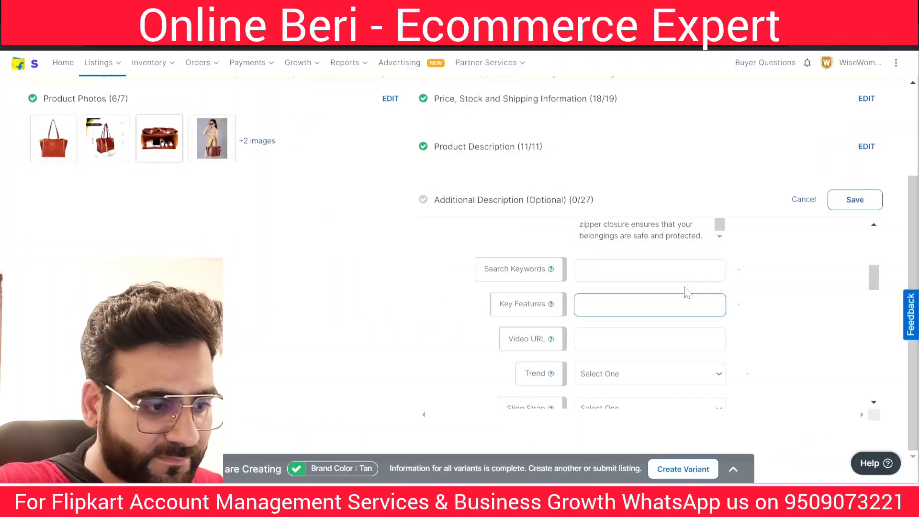
pyautogui.click(651, 271)
pyautogui.hotkey('ctrl', 'v')
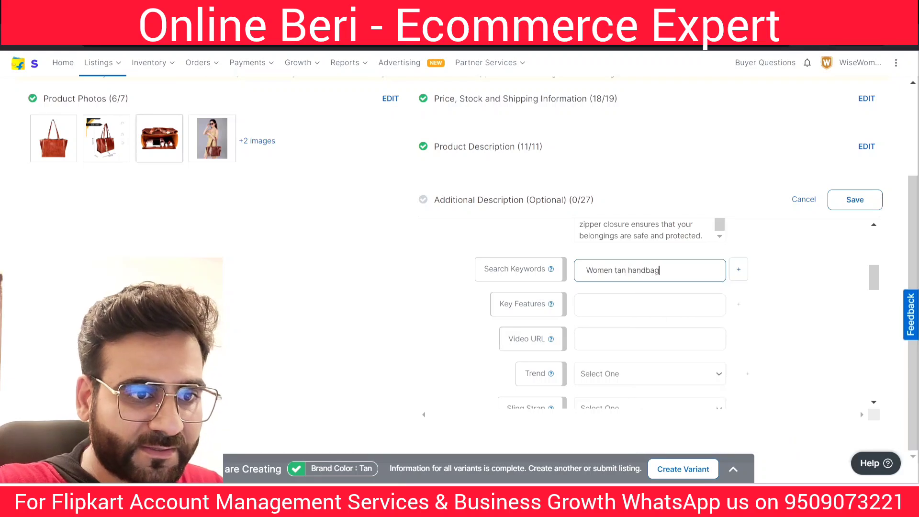
pyautogui.click(738, 270)
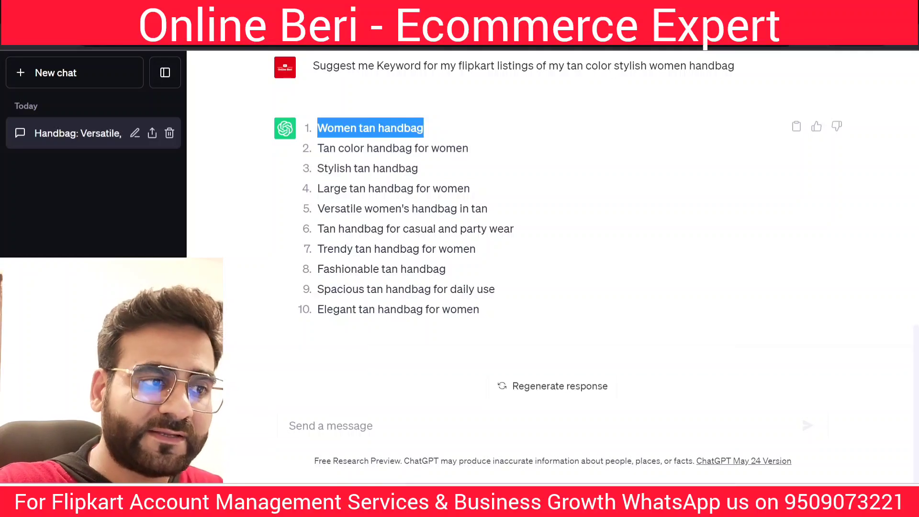
# Step: Copy "Large tan handbag for women" from ChatGPT's keyword list into the second Search Keywords field in Seller Hub
pyautogui.moveTo(318, 168); pyautogui.dragTo(429, 178)
pyautogui.click(430, 178)
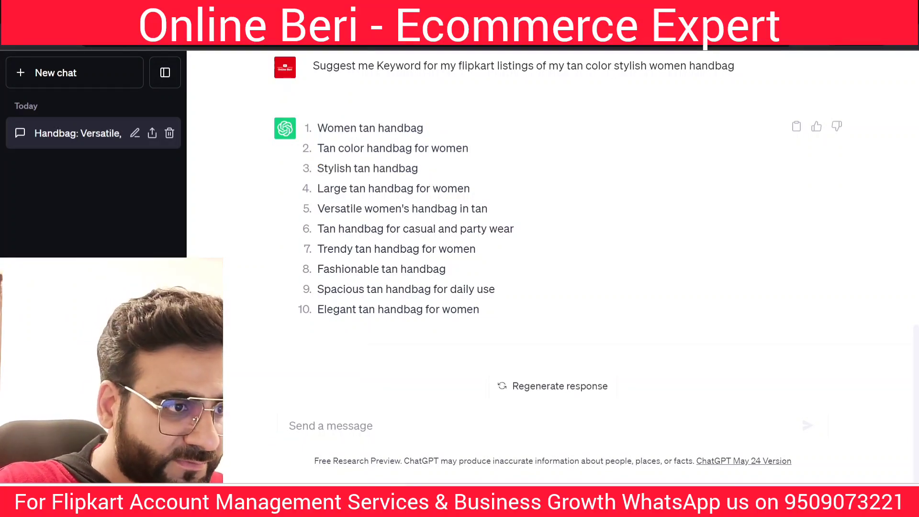
pyautogui.moveTo(324, 188); pyautogui.dragTo(535, 196)
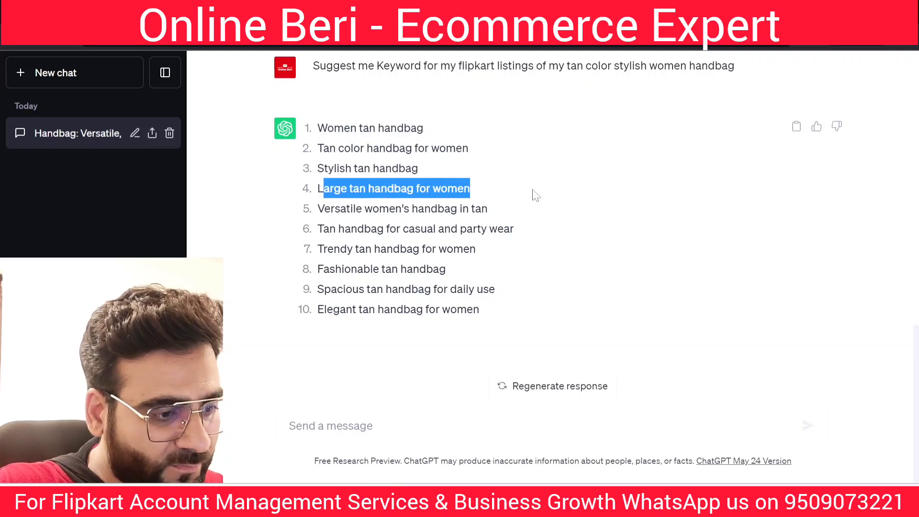
pyautogui.moveTo(318, 189); pyautogui.dragTo(470, 189)
pyautogui.hotkey('ctrl', 'c')
pyautogui.hotkey('alt', 'Tab')
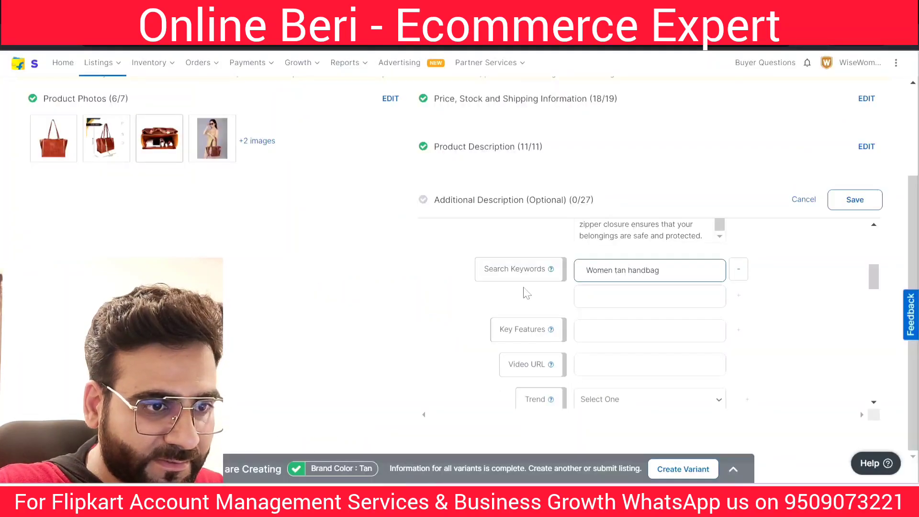
pyautogui.click(641, 295)
pyautogui.hotkey('ctrl', 'v')
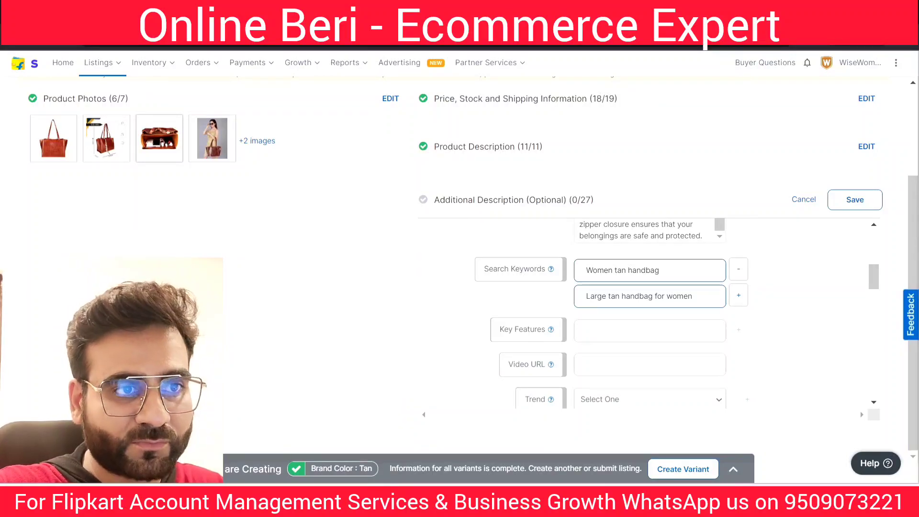
# Step: Switch to the Flipkart store and replace the search text with "handbag women" to bring up keyword suggestions
pyautogui.hotkey('alt', 'Tab')
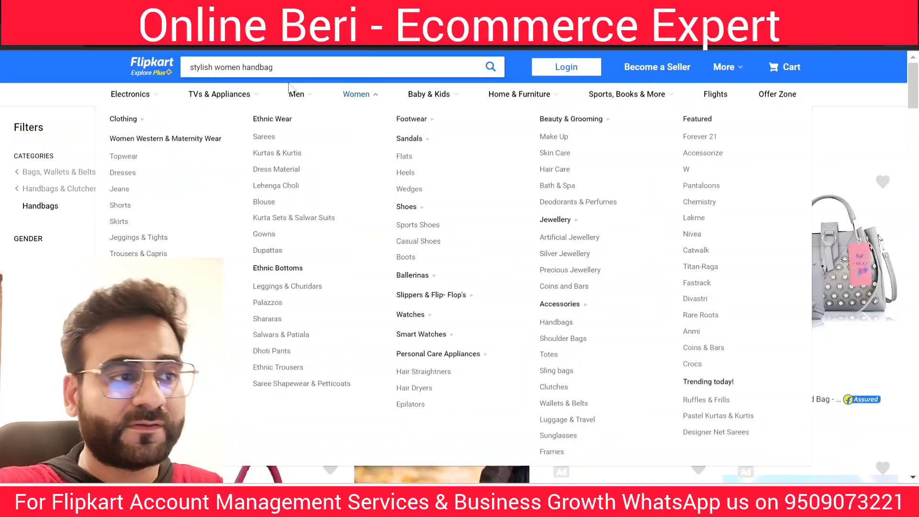
pyautogui.moveTo(190, 67); pyautogui.dragTo(272, 67)
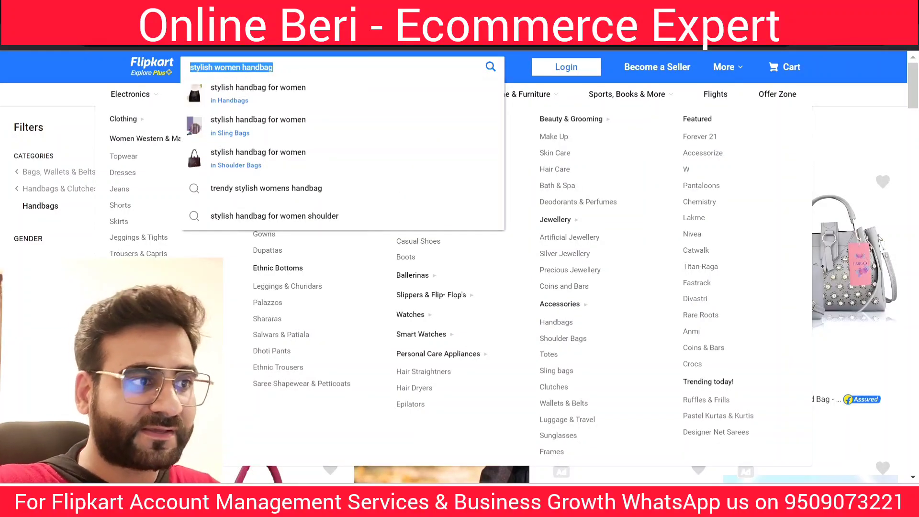
pyautogui.press('BackSpace')
pyautogui.click(4, 54)
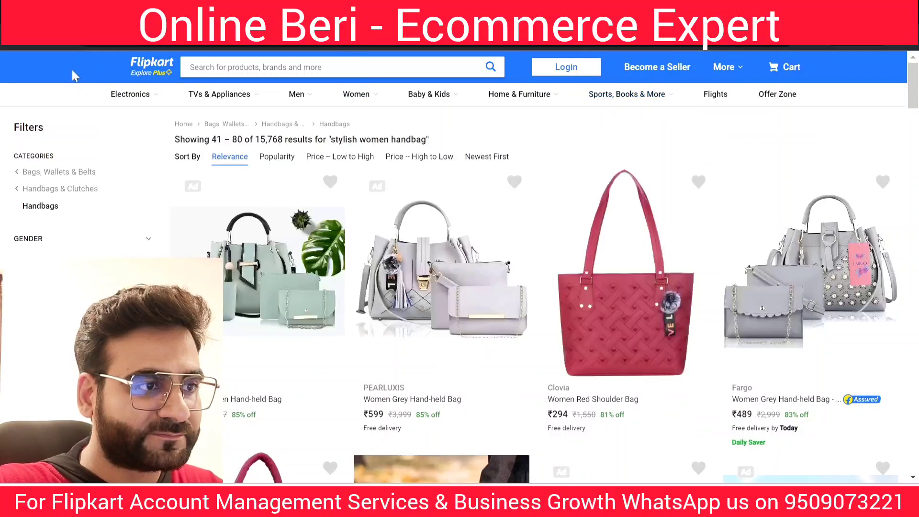
pyautogui.click(268, 67)
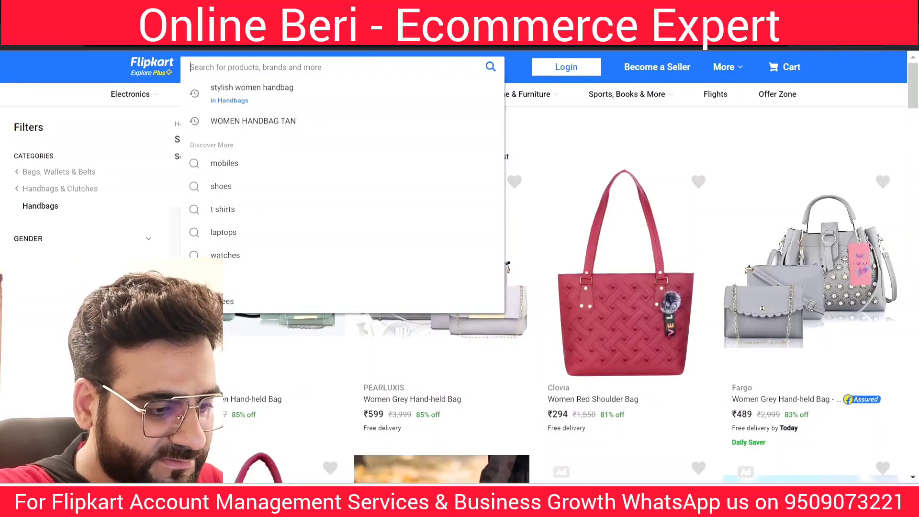
pyautogui.write('hand')
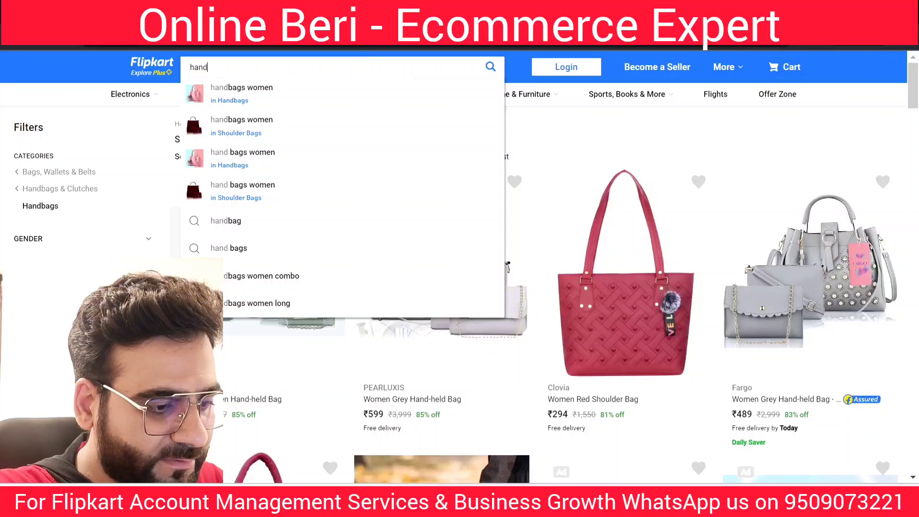
pyautogui.write('bags women')
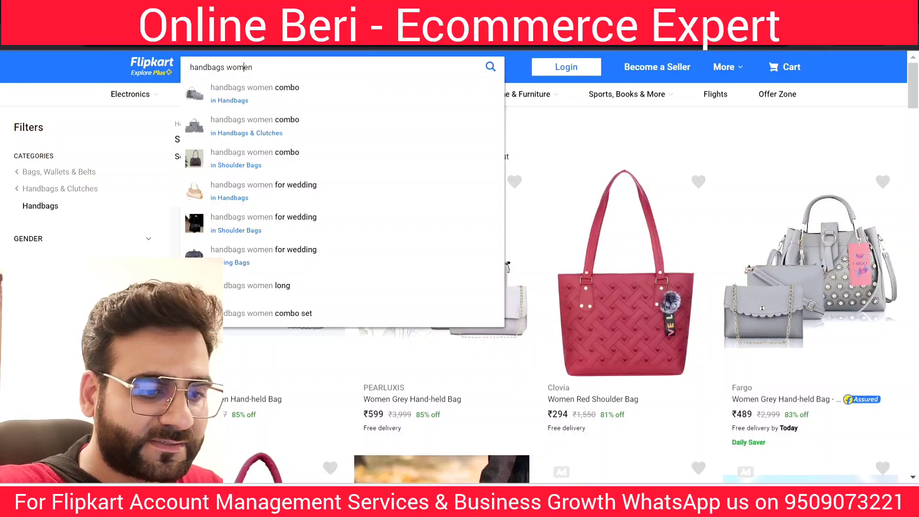
pyautogui.press('BackSpace')
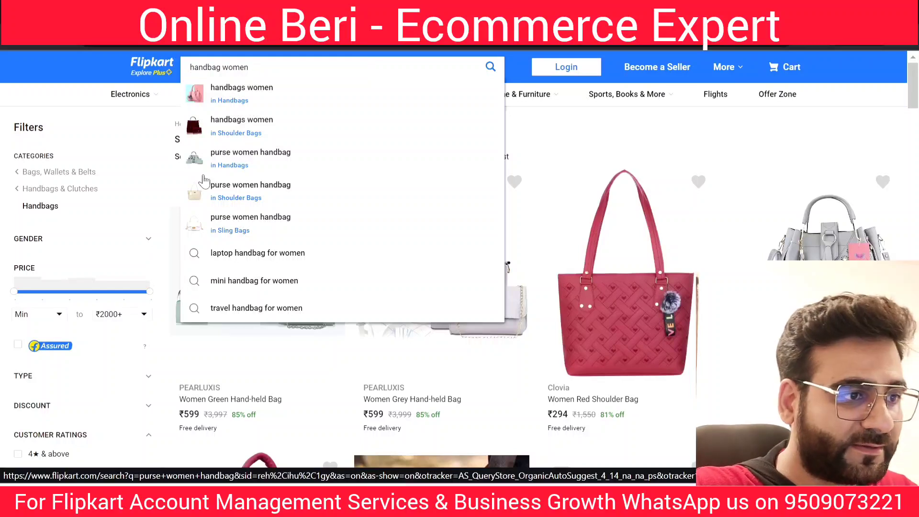
# Step: Search Flipkart with the suggestion "purse women handbag", copy the phrase and return to the Seller Hub form
pyautogui.click(249, 163)
pyautogui.click(225, 67)
pyautogui.moveTo(146, 86)
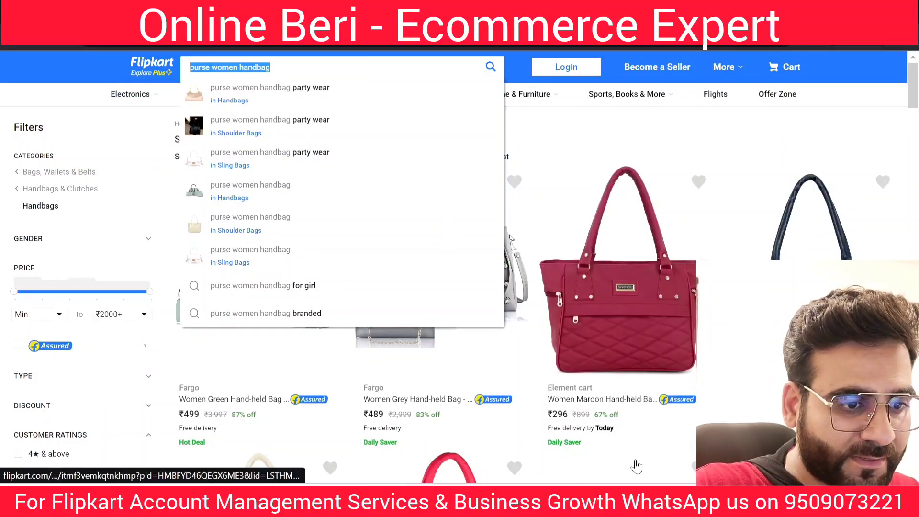
pyautogui.click(639, 501)
pyautogui.hotkey('alt', 'Tab')
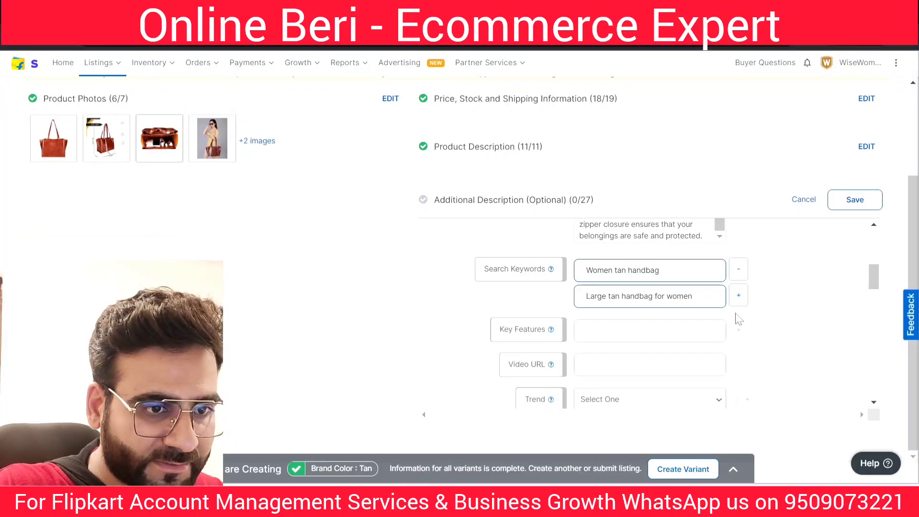
# Step: Add "purse women handbag" as the third search keyword and create a fourth keyword field
pyautogui.click(739, 295)
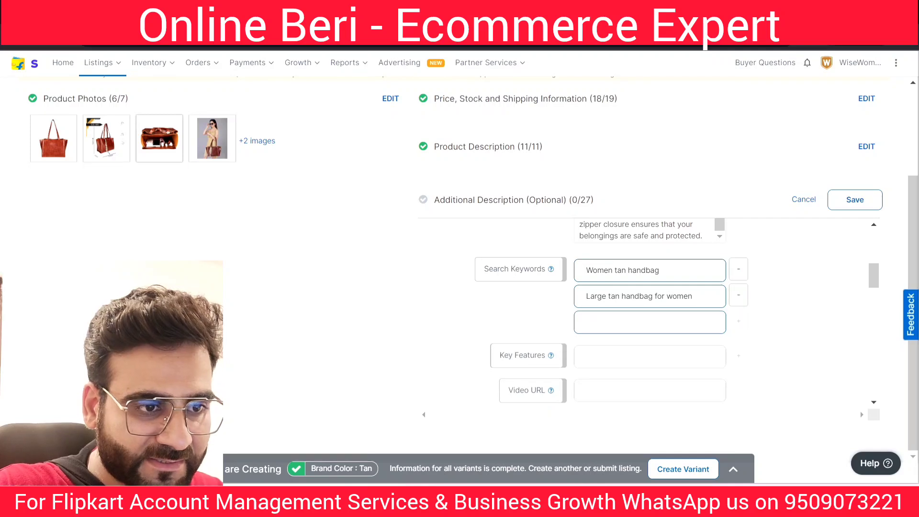
pyautogui.click(587, 320)
pyautogui.hotkey('ctrl', 'v')
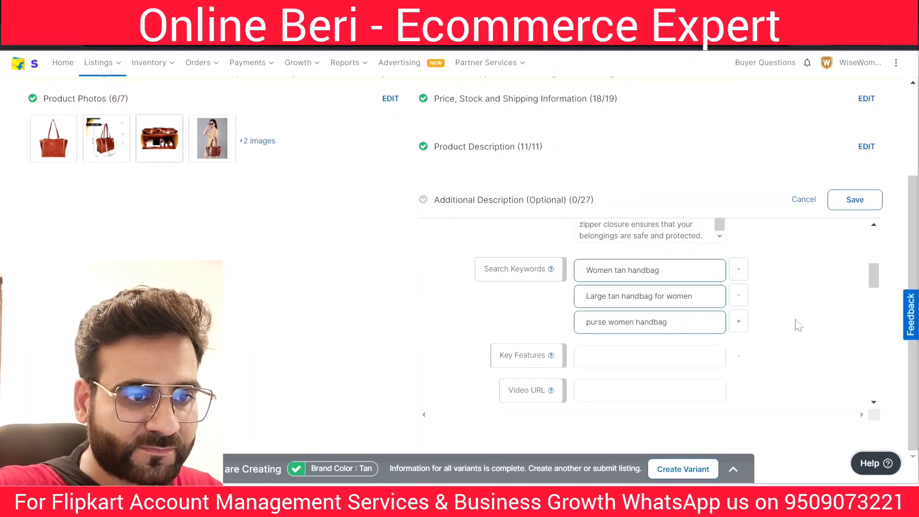
pyautogui.click(739, 321)
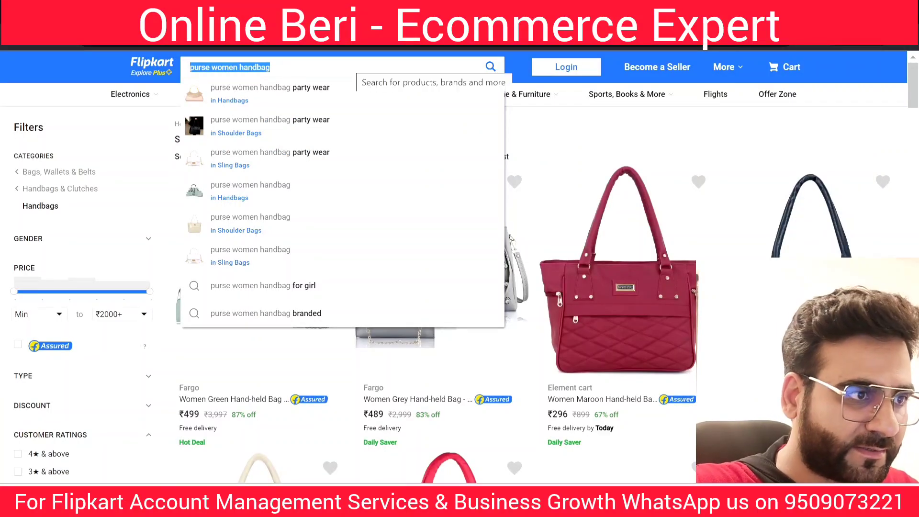
# Step: On Flipkart, replace the search with "ladies han", choose the suggestion "ladies handbag purse leather" and copy that phrase
pyautogui.press('BackSpace')
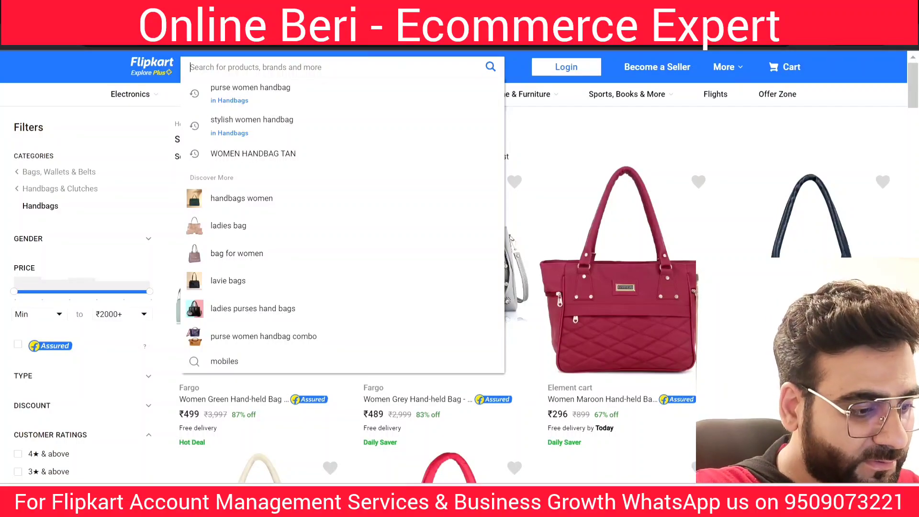
pyautogui.write('ladies ')
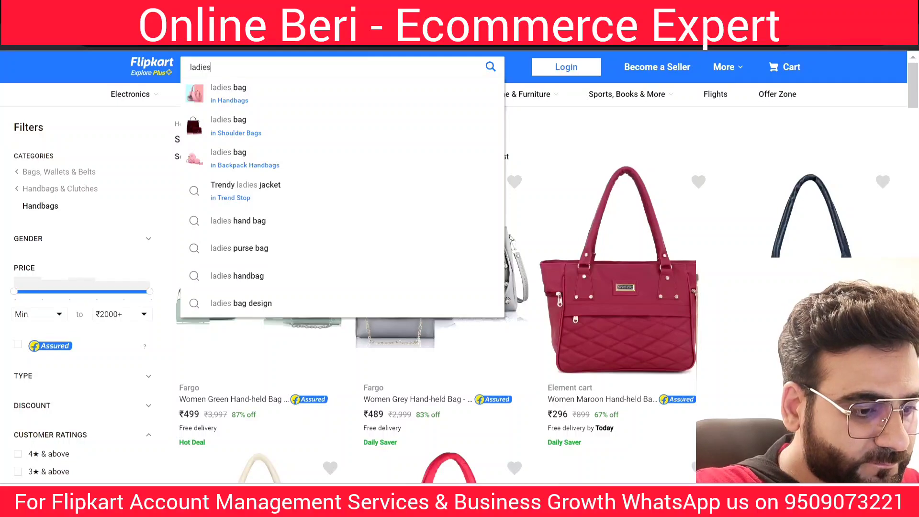
pyautogui.write('han')
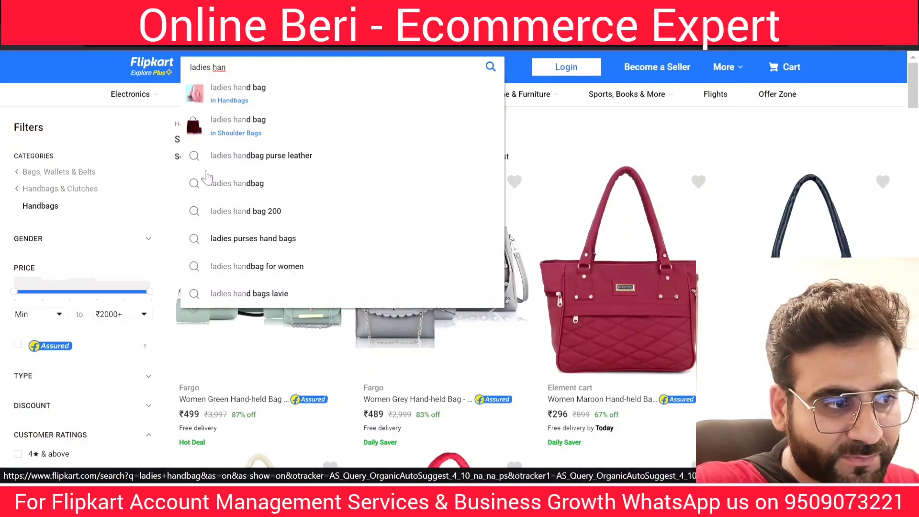
pyautogui.click(194, 159)
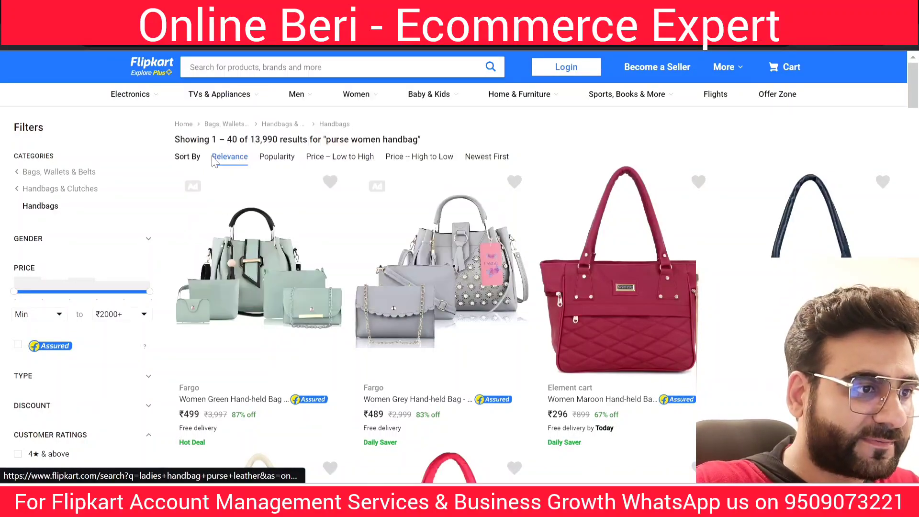
pyautogui.moveTo(293, 67); pyautogui.dragTo(115, 79)
pyautogui.hotkey('ctrl', 'c')
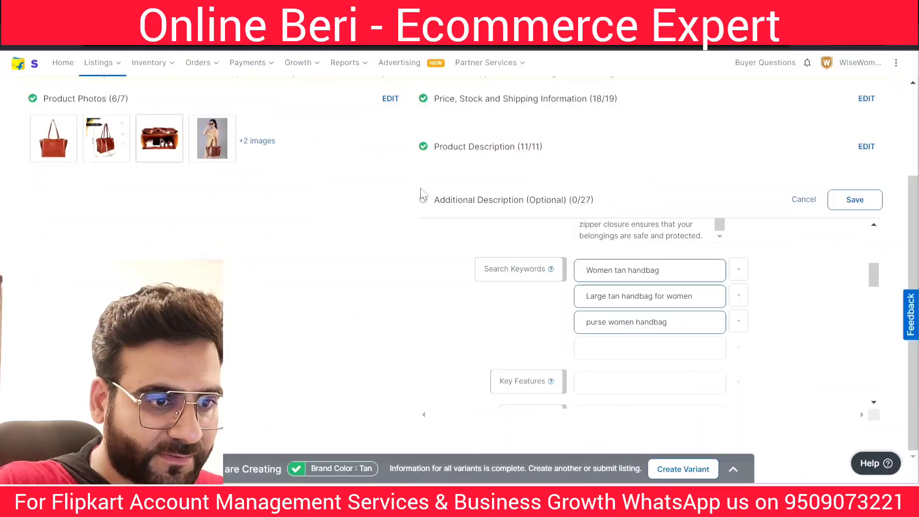
# Step: Paste "ladies handbag purse leather" as the fourth search keyword in the Seller Hub form
pyautogui.click(650, 348)
pyautogui.hotkey('ctrl', 'v')
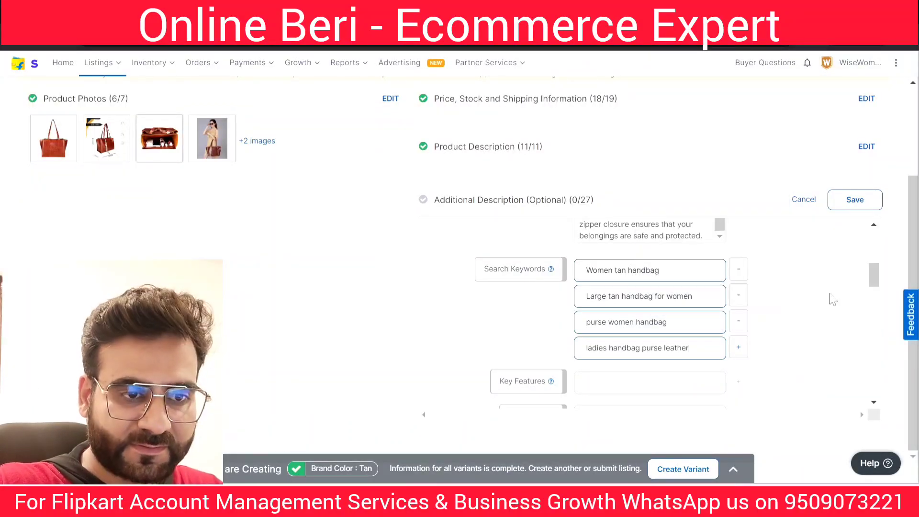
pyautogui.scroll(-1, 872, 278)
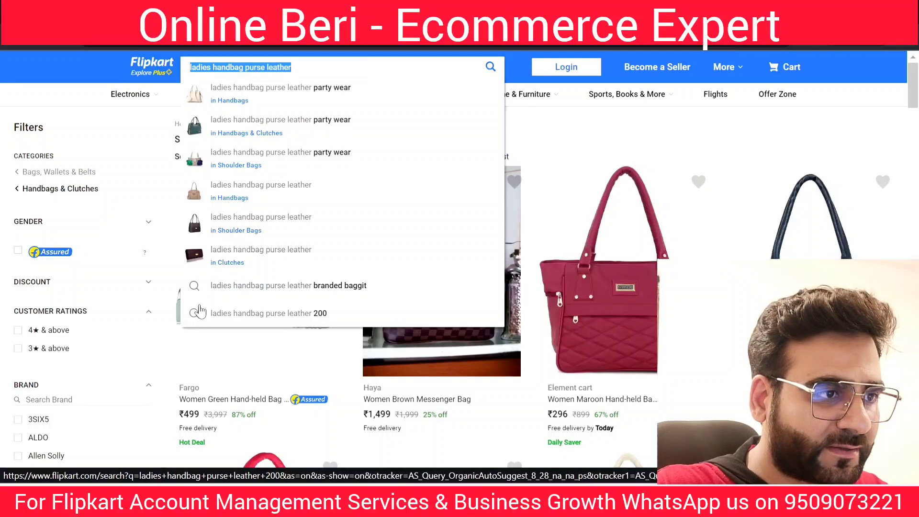
# Step: On Flipkart, replace the search with "girls hangbag", refine it to "handbags for girls brown" and choose the suggestion "brown handbag for girls shoulder"
pyautogui.press('BackSpace')
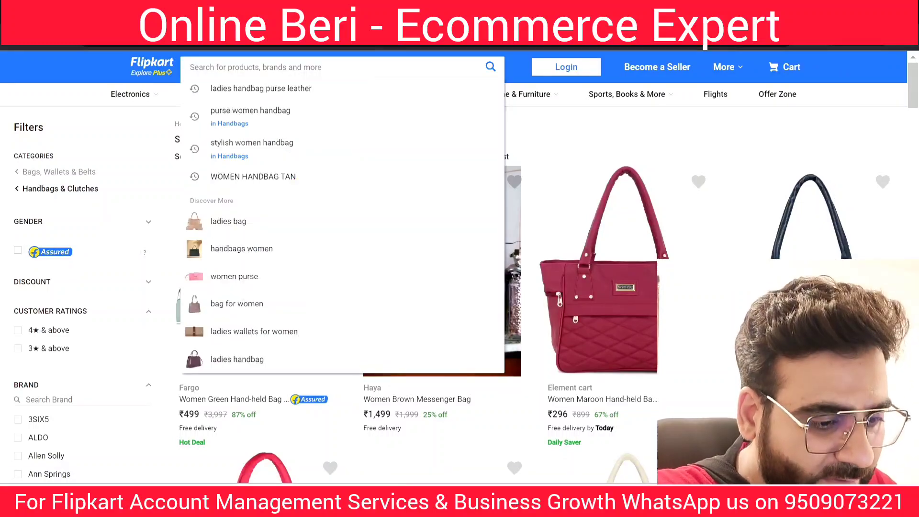
pyautogui.write('girl')
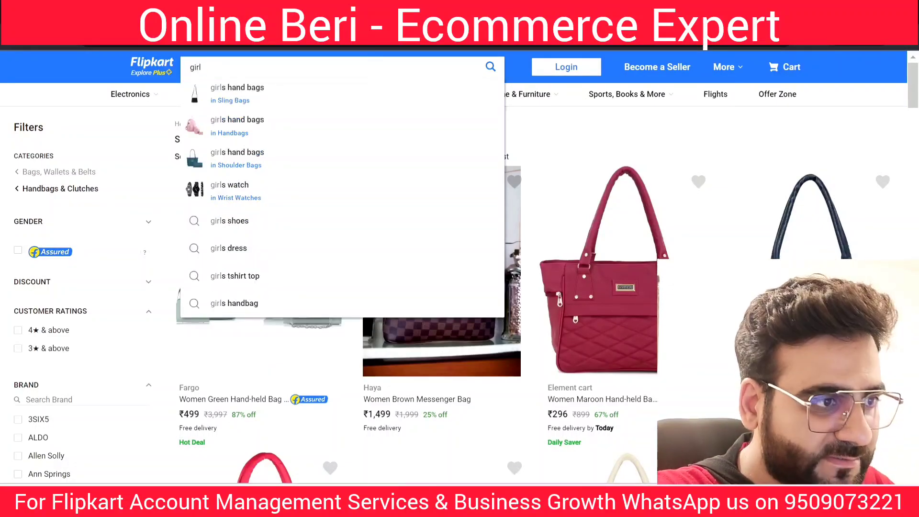
pyautogui.write('s hangbag')
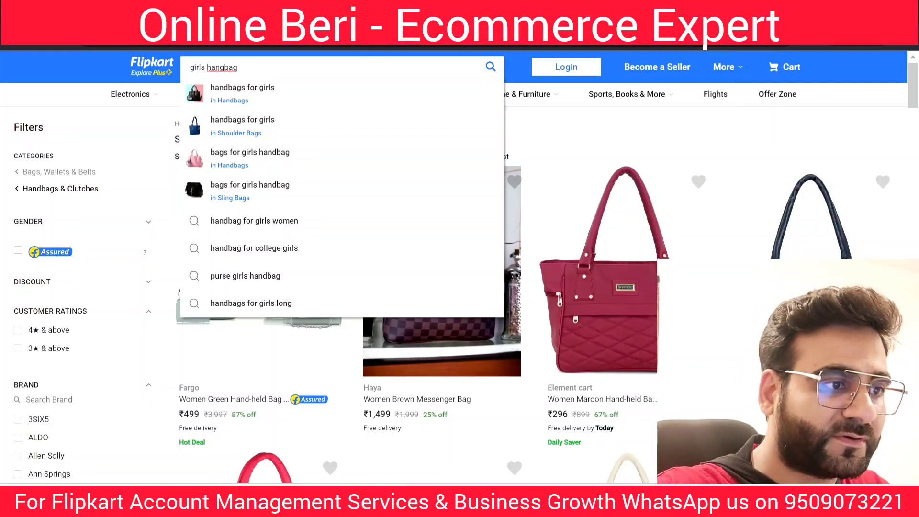
pyautogui.press('Down')
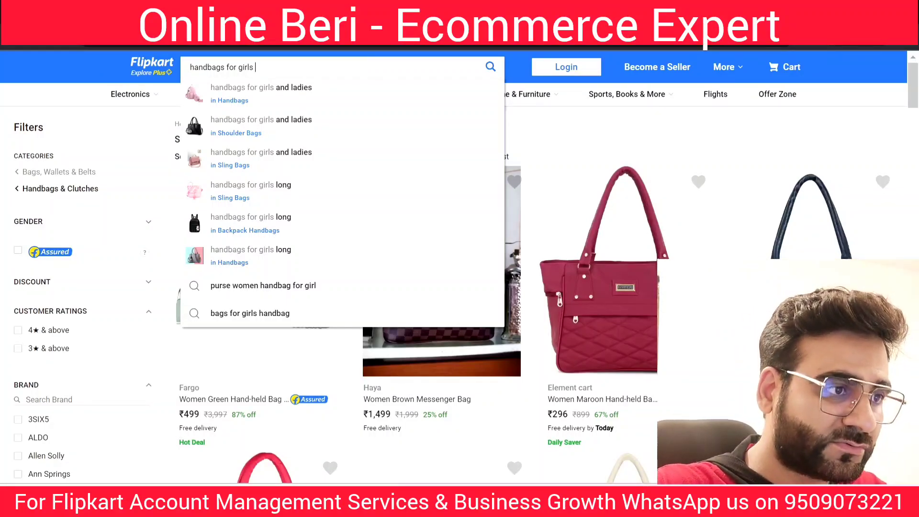
pyautogui.write('brown')
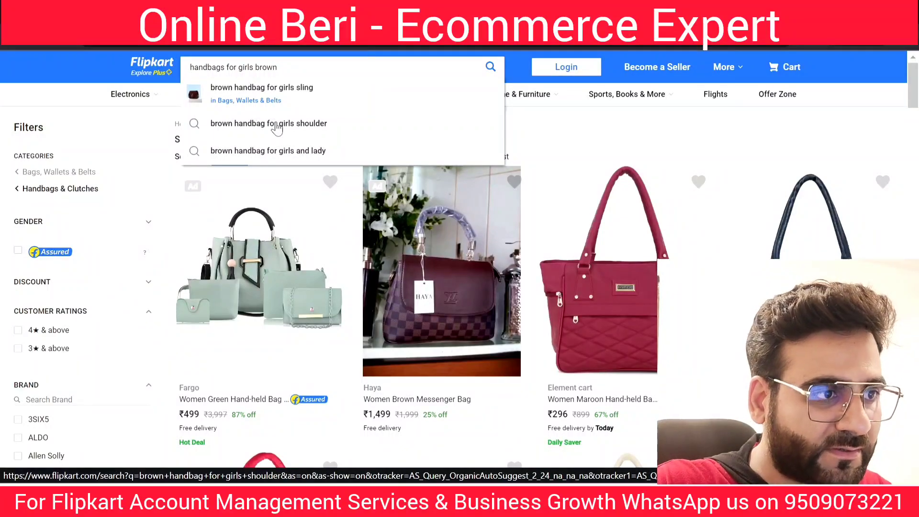
pyautogui.click(274, 124)
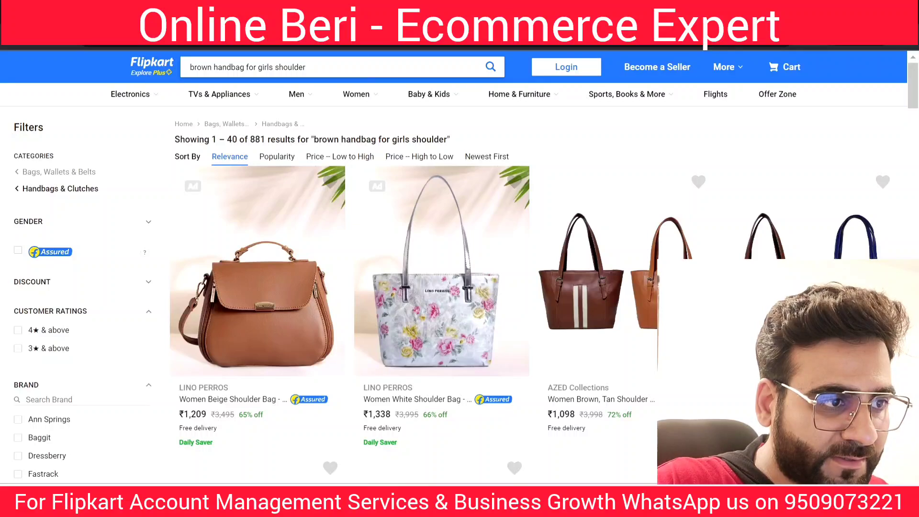
# Step: Copy "brown handbag for girls shoulder" and paste it as a new fifth search keyword in the Seller Hub form
pyautogui.moveTo(261, 140); pyautogui.dragTo(255, 139)
pyautogui.moveTo(310, 68); pyautogui.dragTo(186, 98)
pyautogui.hotkey('ctrl', 'c')
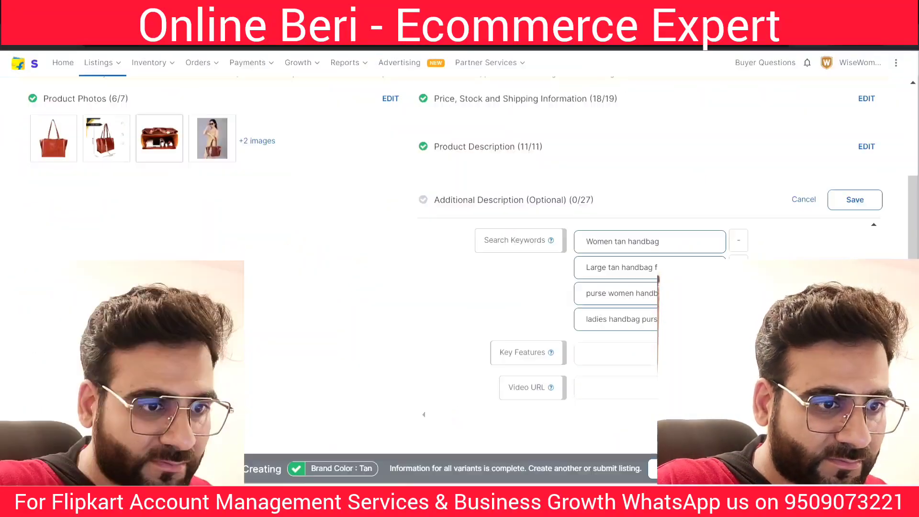
pyautogui.click(739, 318)
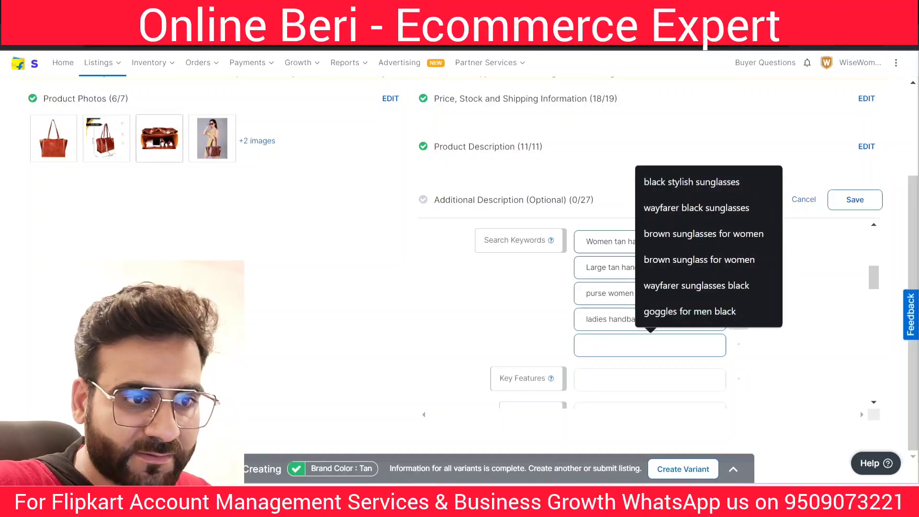
pyautogui.hotkey('ctrl', 'v')
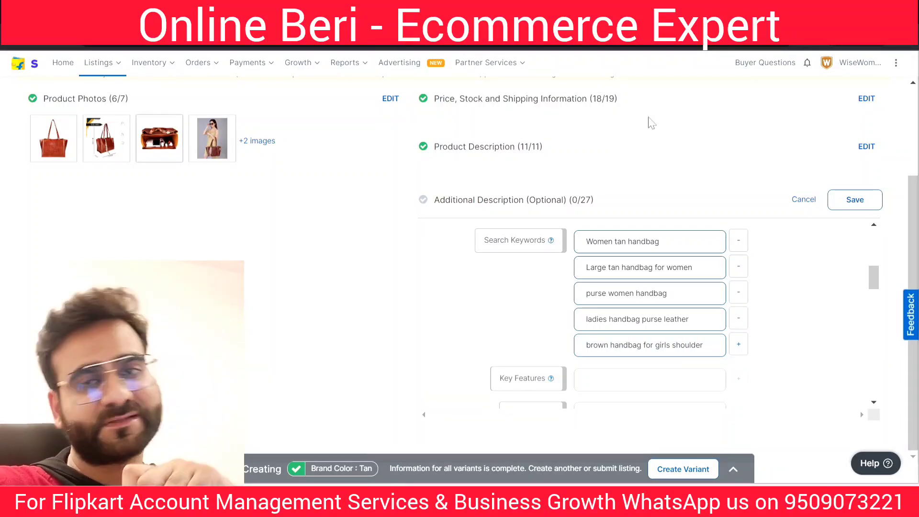
# Step: Copy the first search keyword "Women tan handbag" from the form and search for it from Flipkart's home page
pyautogui.click(388, 8)
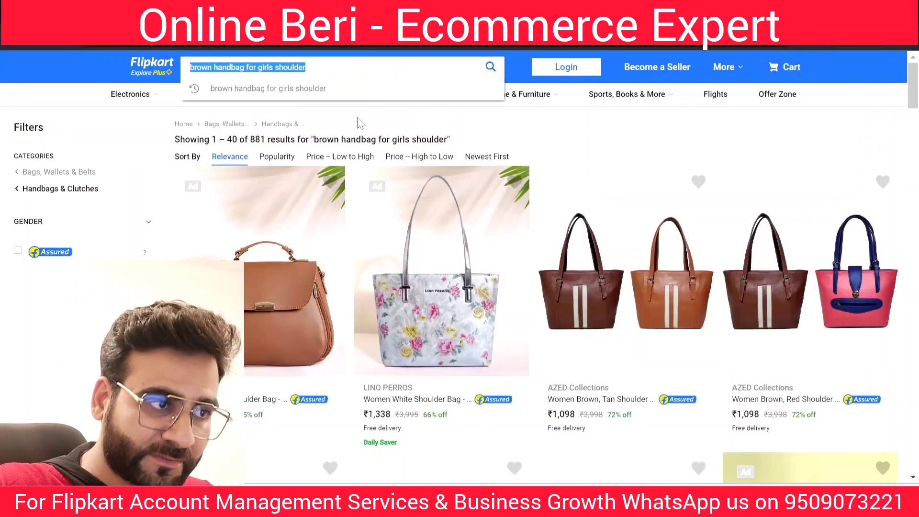
pyautogui.click(151, 77)
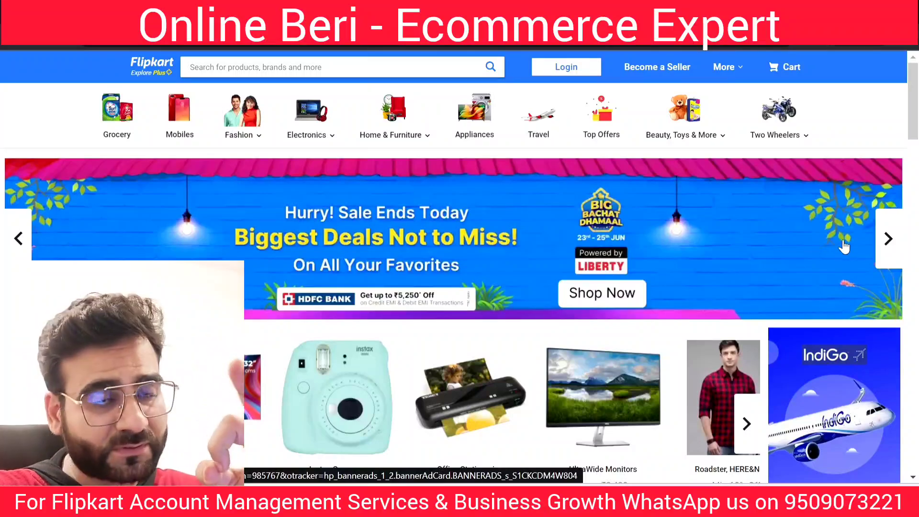
pyautogui.moveTo(332, 143)
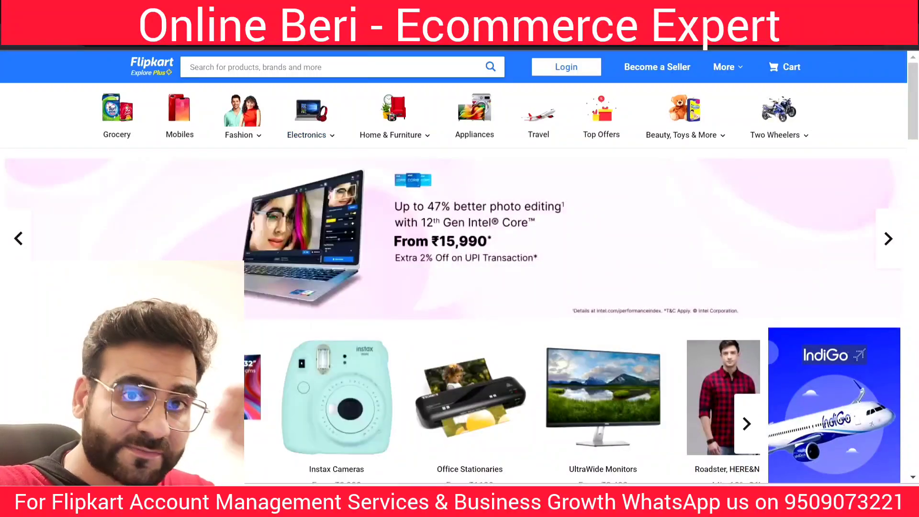
pyautogui.click(287, 67)
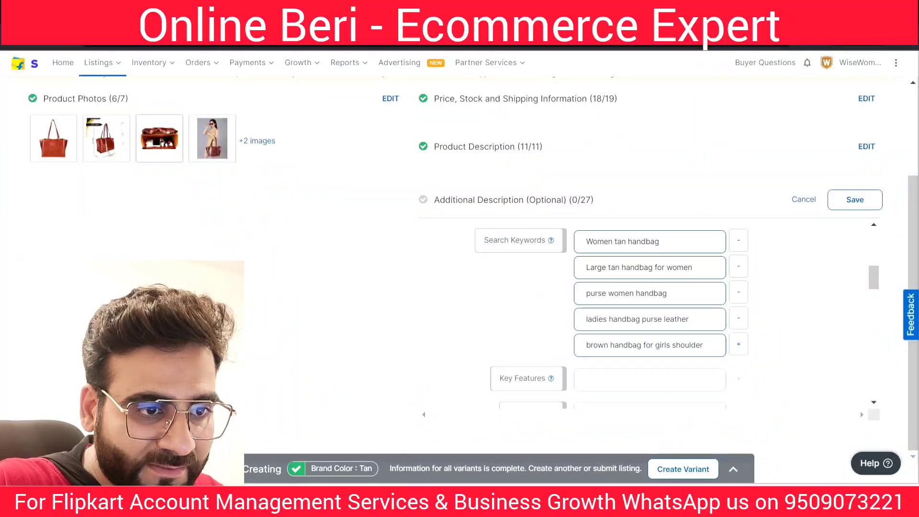
pyautogui.moveTo(676, 243); pyautogui.dragTo(543, 247)
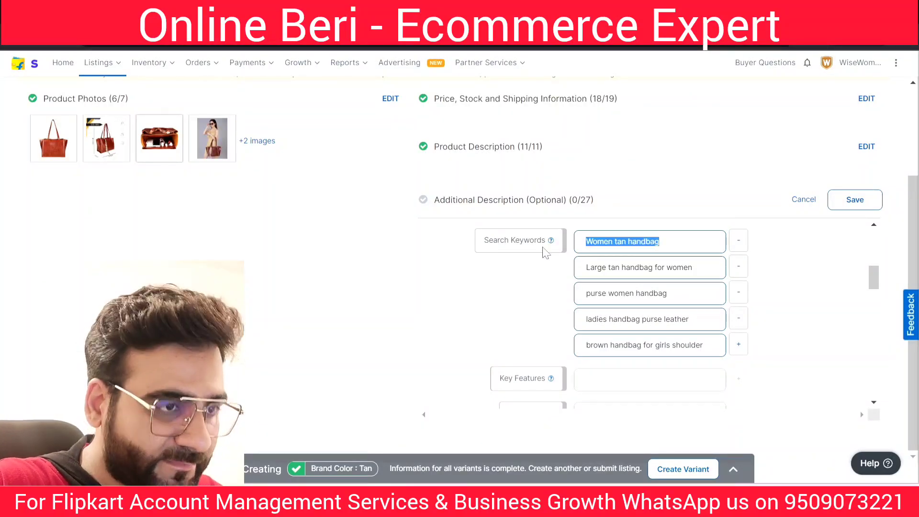
pyautogui.hotkey('ctrl', 'c')
pyautogui.hotkey('alt', 'Tab')
pyautogui.hotkey('ctrl', 'v')
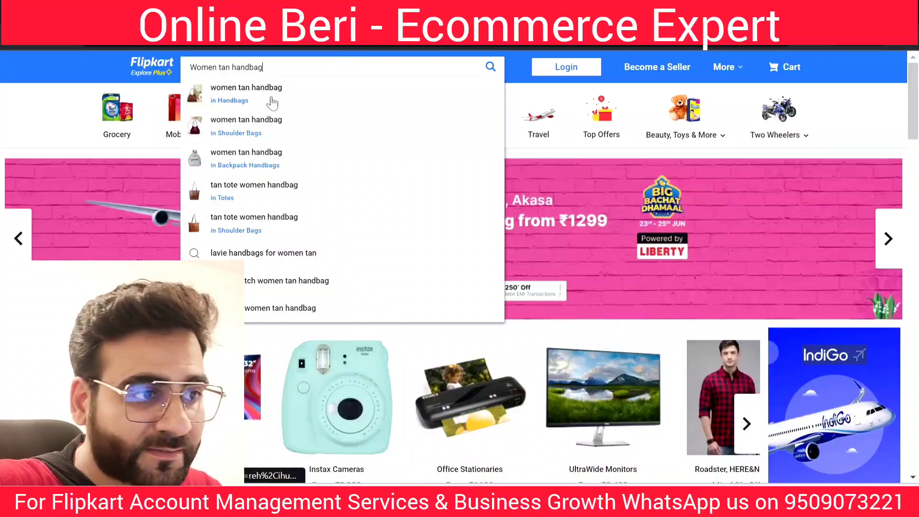
pyautogui.click(272, 102)
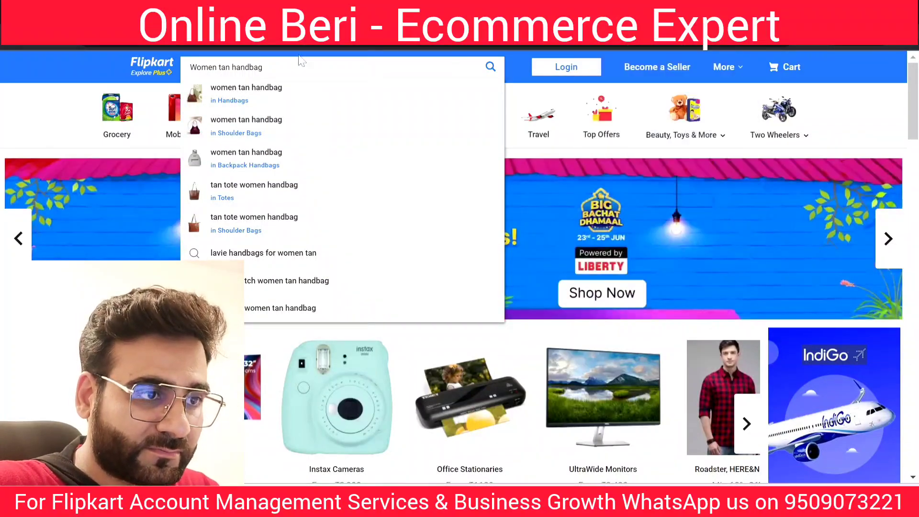
pyautogui.click(490, 70)
# Step: In the Seller Hub form, change the first letters of the keywords "Women tan handbag" and "Large tan handbag for women" to lowercase
pyautogui.click(287, 9)
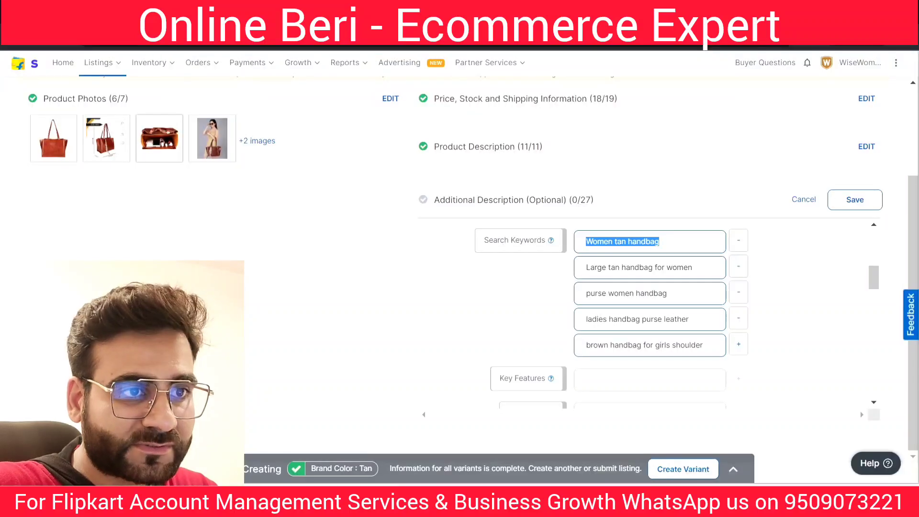
pyautogui.click(384, 9)
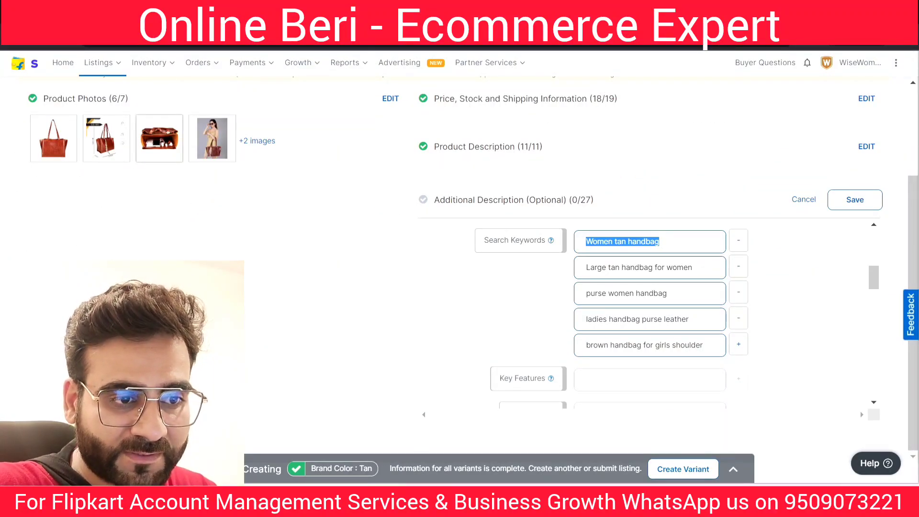
pyautogui.click(611, 267)
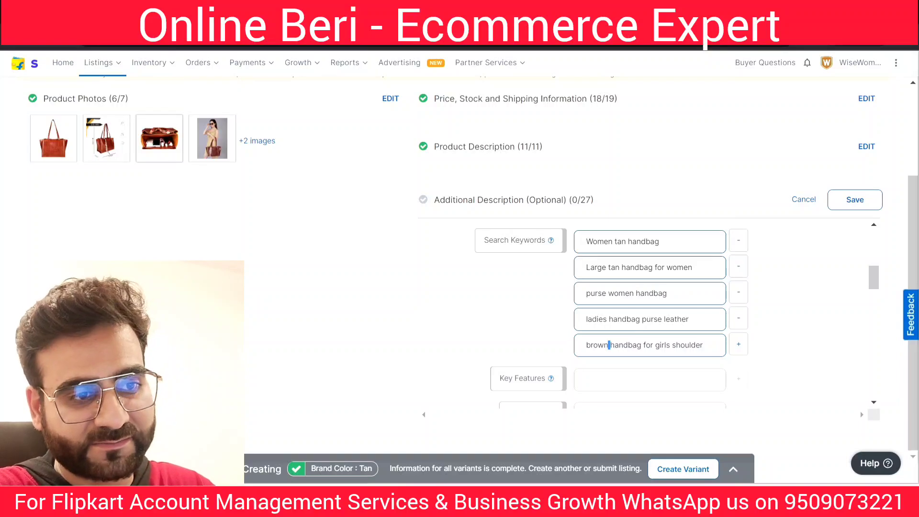
pyautogui.scroll(-2, 651, 311)
pyautogui.scroll(2, 768, 285)
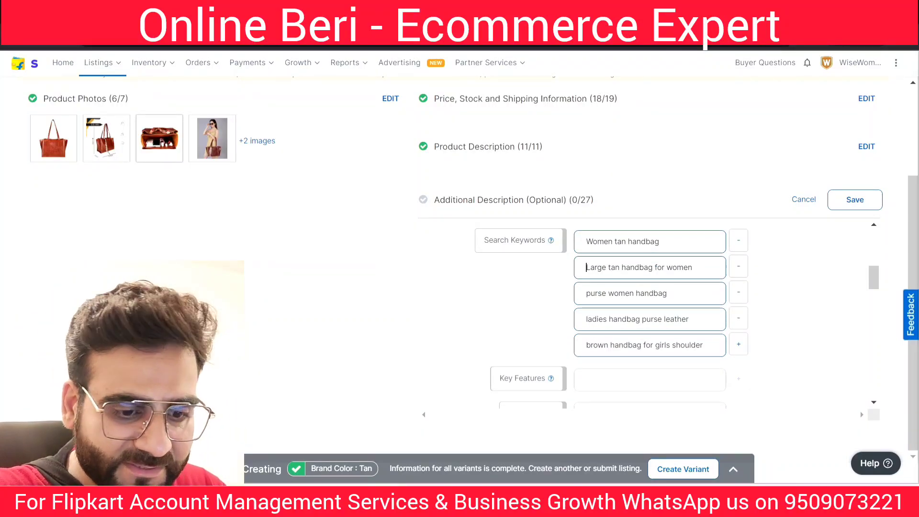
pyautogui.click(590, 267)
pyautogui.press('BackSpace')
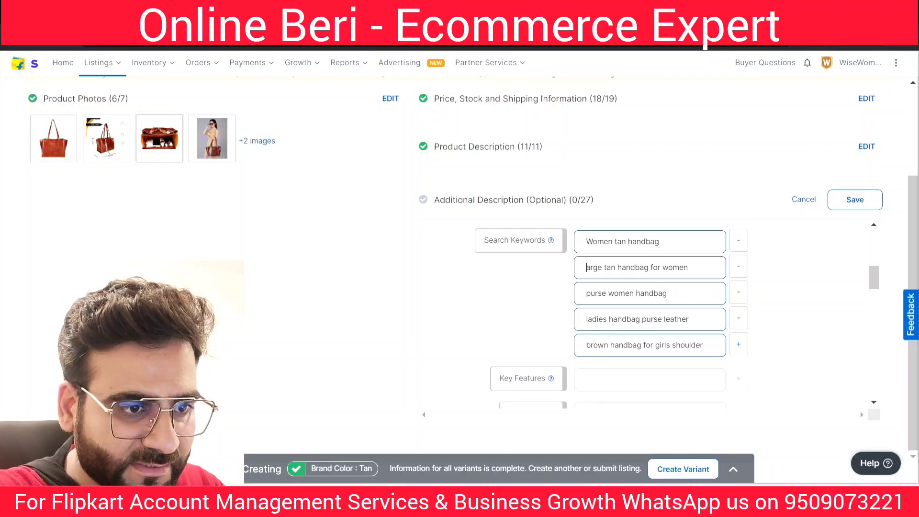
pyautogui.write('l')
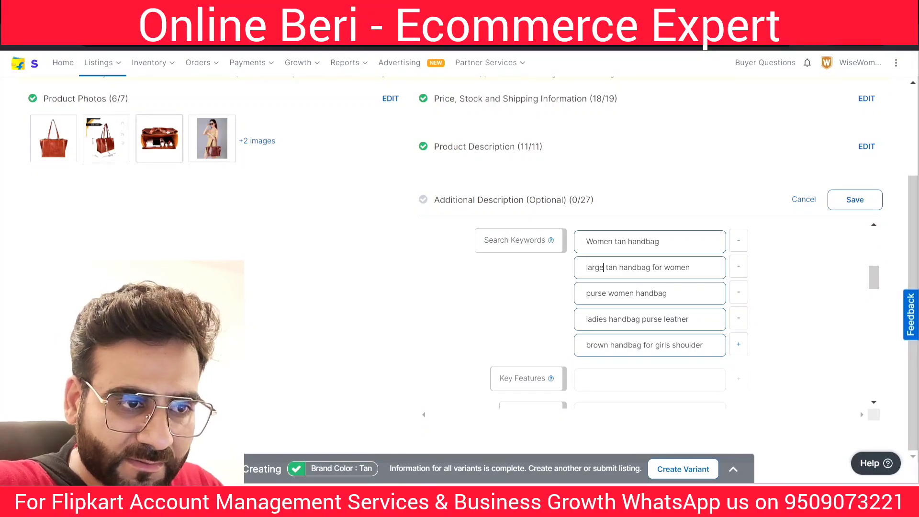
pyautogui.click(593, 242)
pyautogui.press('BackSpace')
pyautogui.write('w')
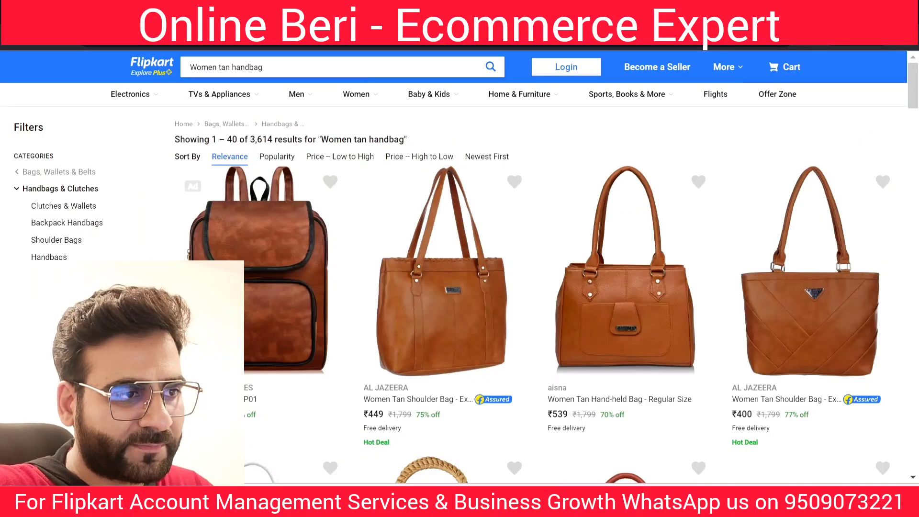
pyautogui.moveTo(278, 67); pyautogui.dragTo(156, 72)
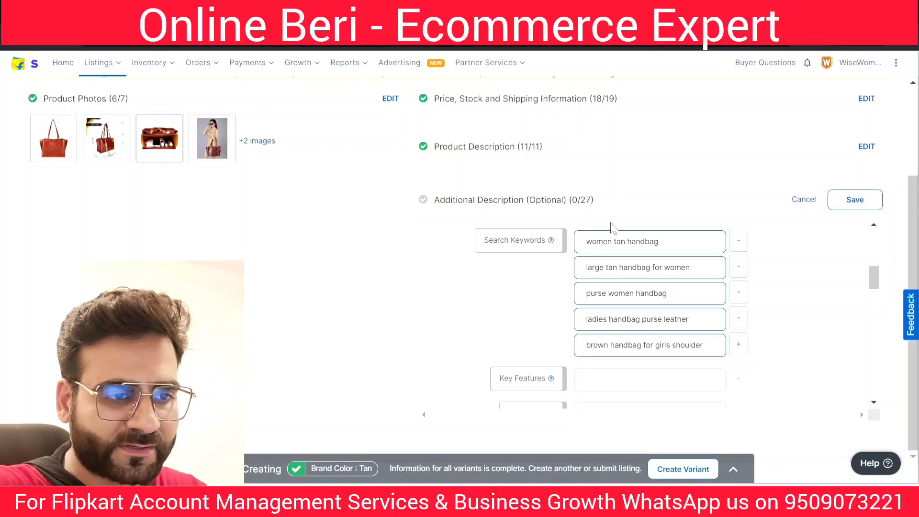
# Step: Switch to the Excel workbook and review the handbag's key points in column B as candidates for the Key Features field
pyautogui.scroll(-1, 597, 222)
pyautogui.moveTo(872, 279); pyautogui.dragTo(868, 297)
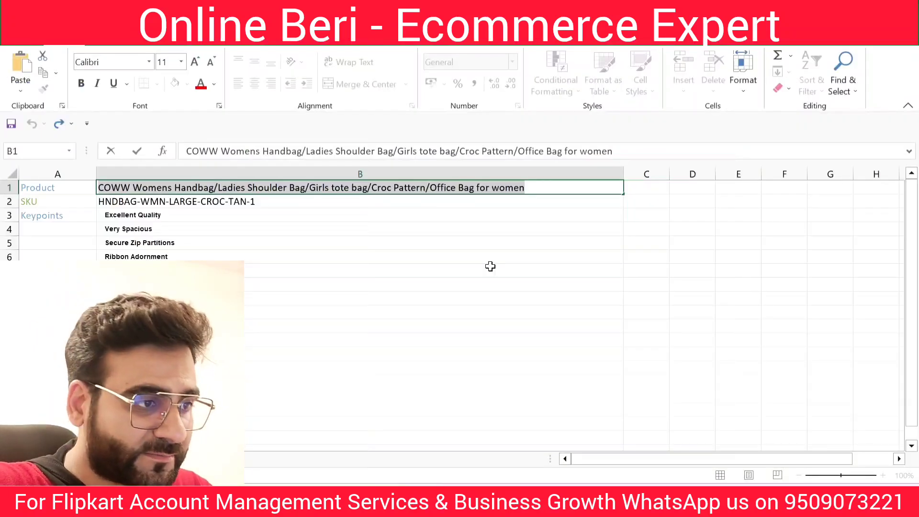
pyautogui.click(324, 201)
pyautogui.click(281, 273)
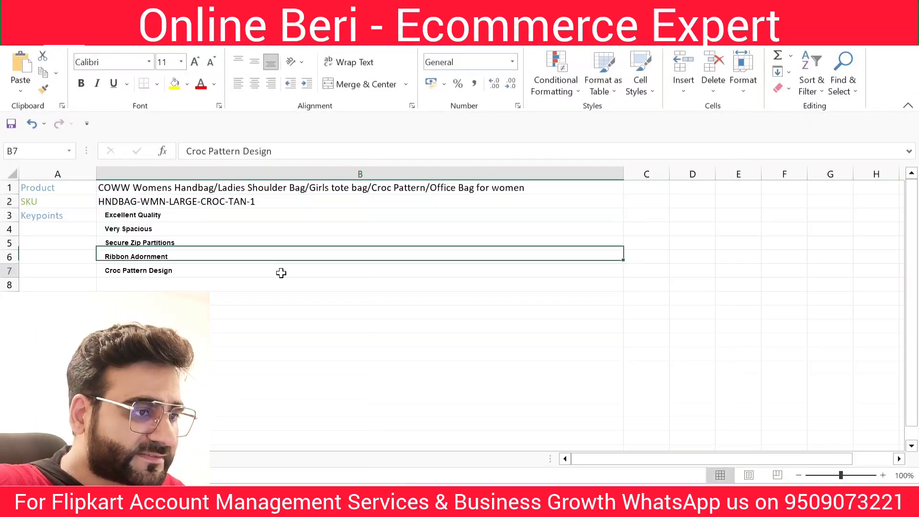
pyautogui.click(130, 242)
pyautogui.click(307, 302)
pyautogui.click(226, 357)
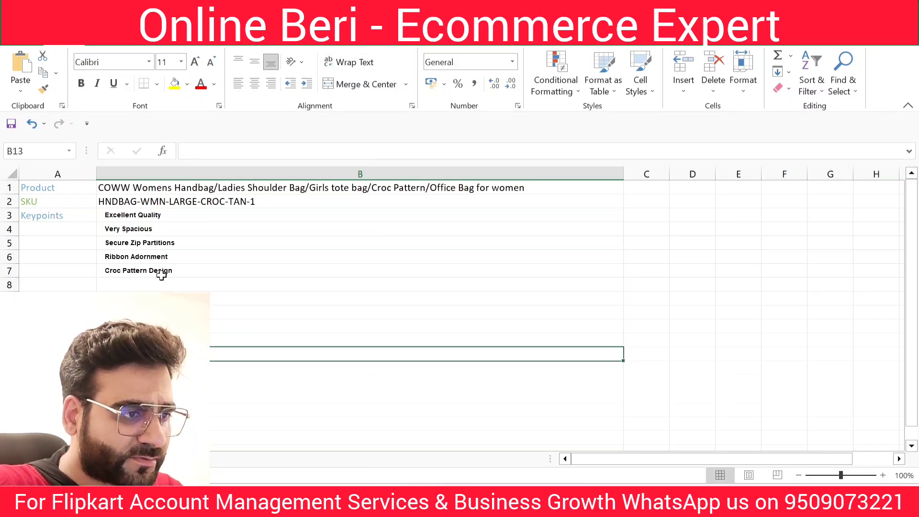
pyautogui.click(140, 242)
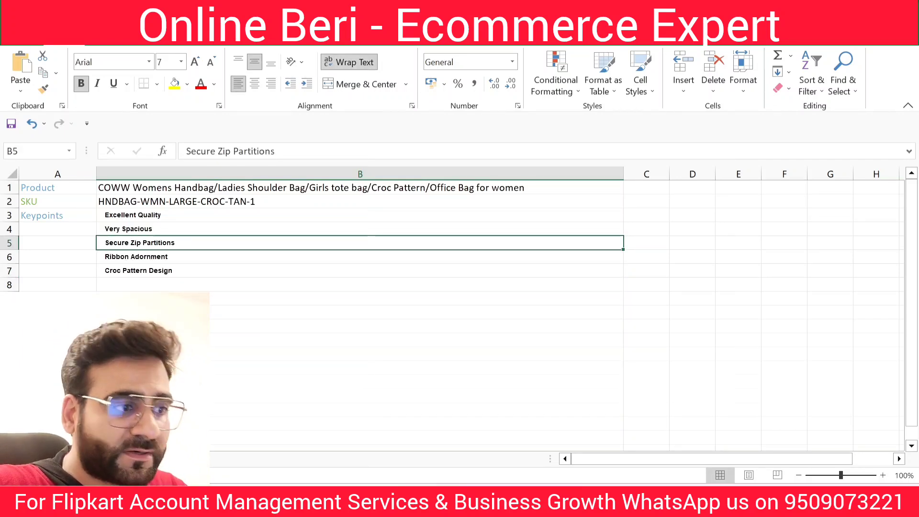
pyautogui.click(132, 258)
pyautogui.press('Down')
pyautogui.press('Down')
pyautogui.press('Down')
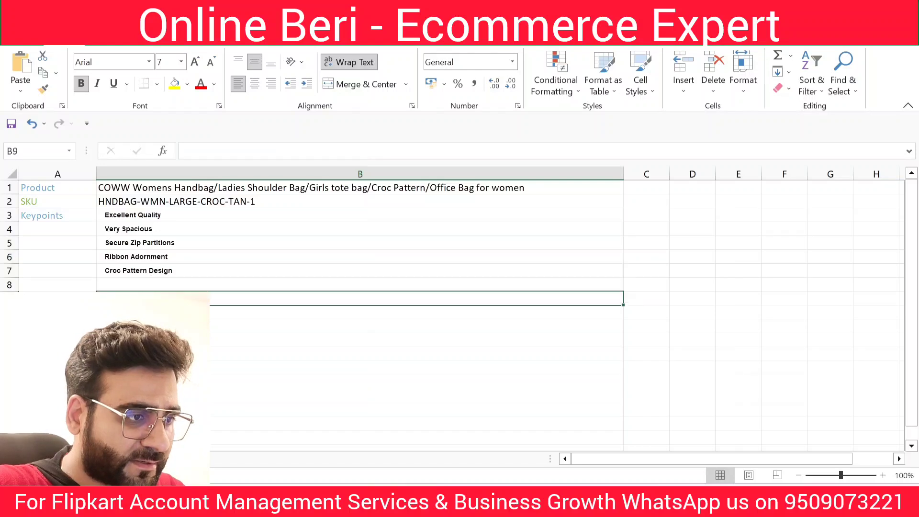
# Step: Copy "Croc Pattern Design" from the workbook, paste it as the first key feature in Seller Hub and add a second key feature field
pyautogui.click(134, 271)
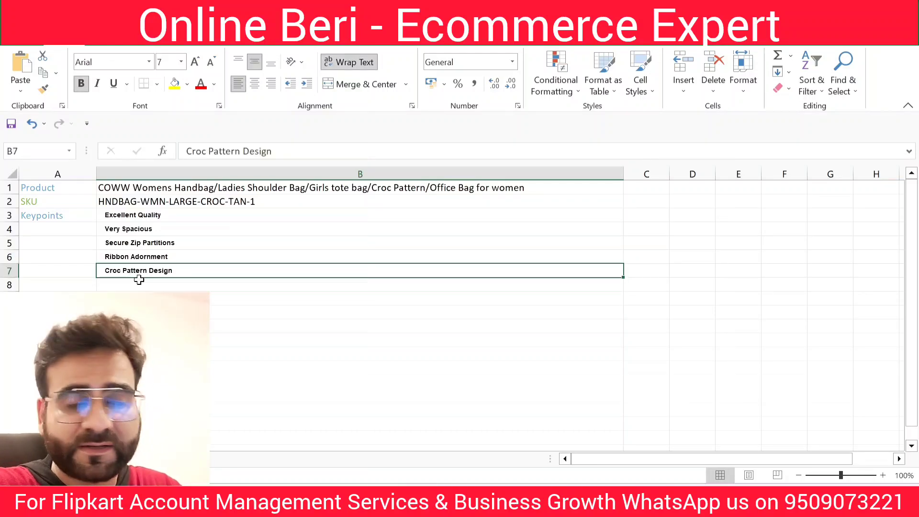
pyautogui.tripleClick(224, 151)
pyautogui.hotkey('ctrl', 'c')
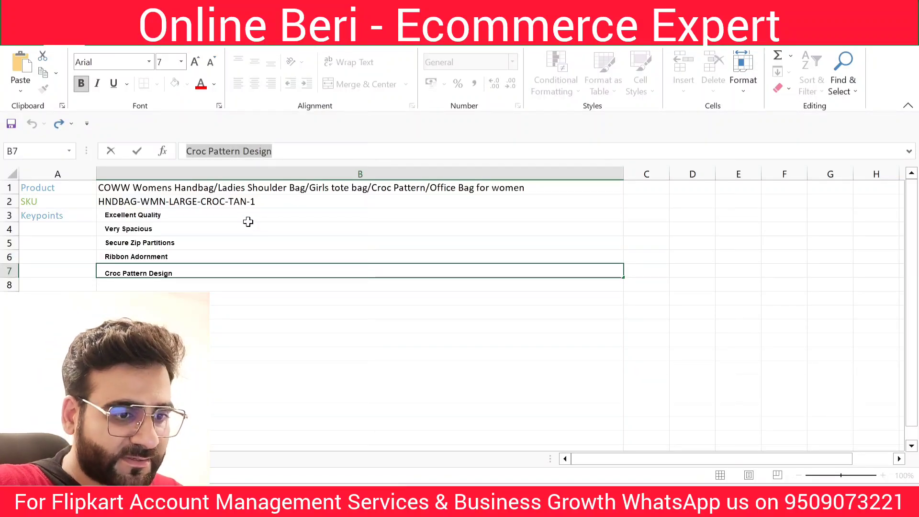
pyautogui.click(622, 505)
pyautogui.click(605, 289)
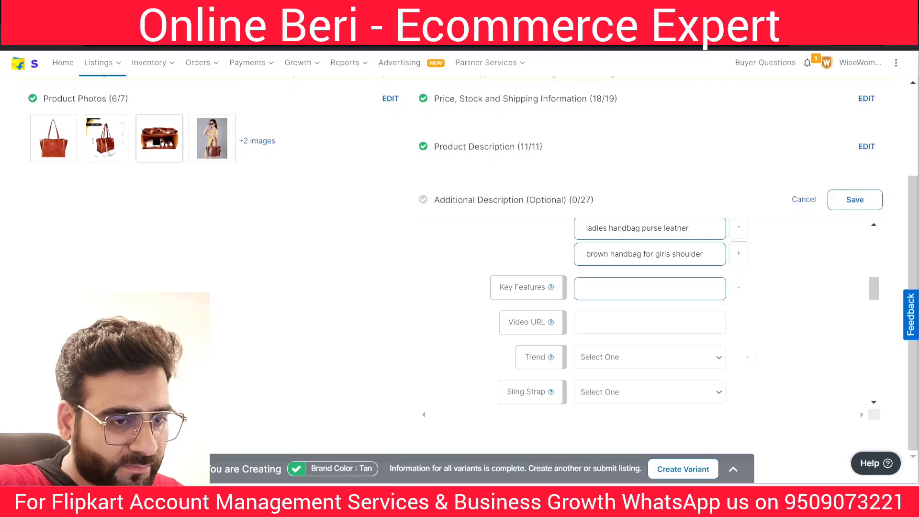
pyautogui.hotkey('ctrl', 'v')
pyautogui.click(736, 293)
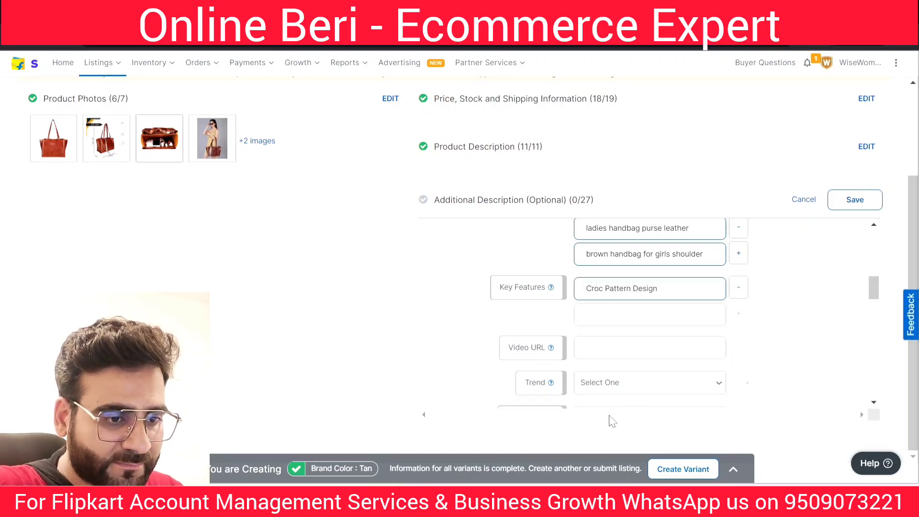
# Step: Copy "Secure Zip Partitions" from cell B5 of the Excel workbook and paste it as the second key feature in Seller Hub
pyautogui.hotkey('alt', 'Tab')
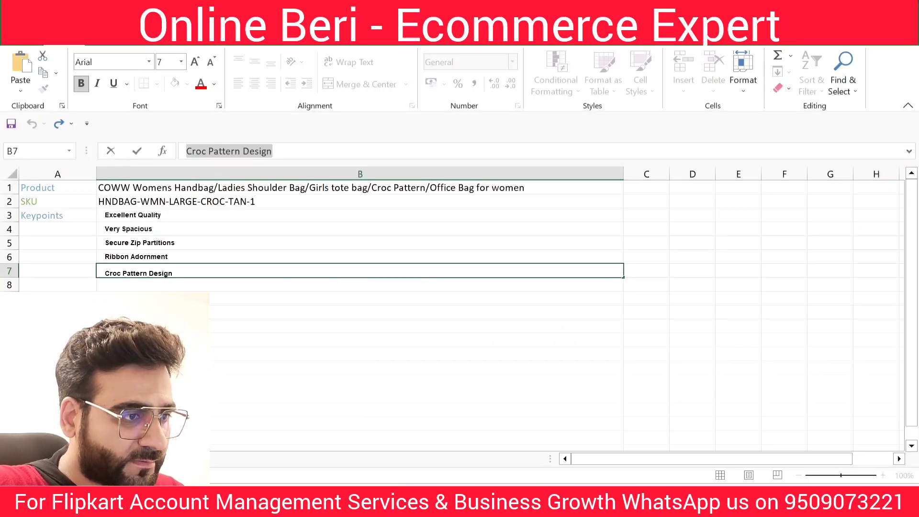
pyautogui.click(119, 243)
pyautogui.tripleClick(126, 243)
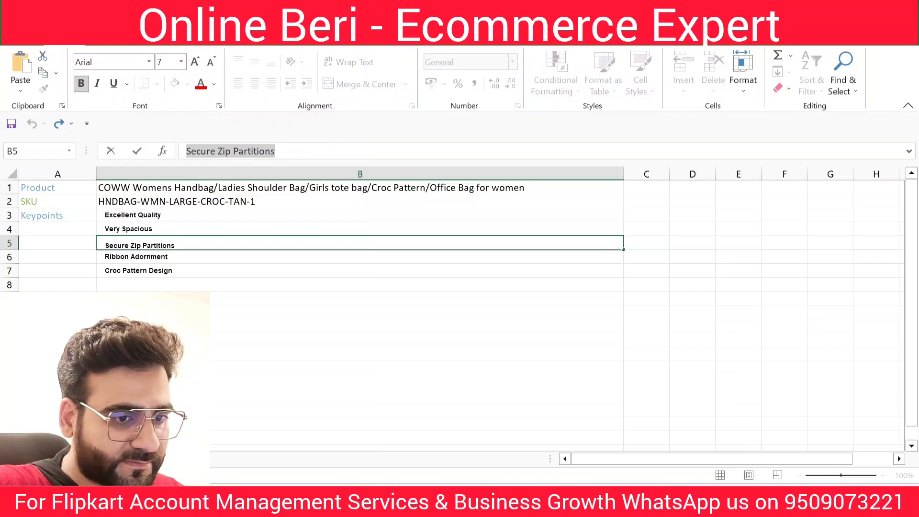
pyautogui.hotkey('ctrl', 'c')
pyautogui.hotkey('alt', 'Tab')
pyautogui.hotkey('ctrl', 'v')
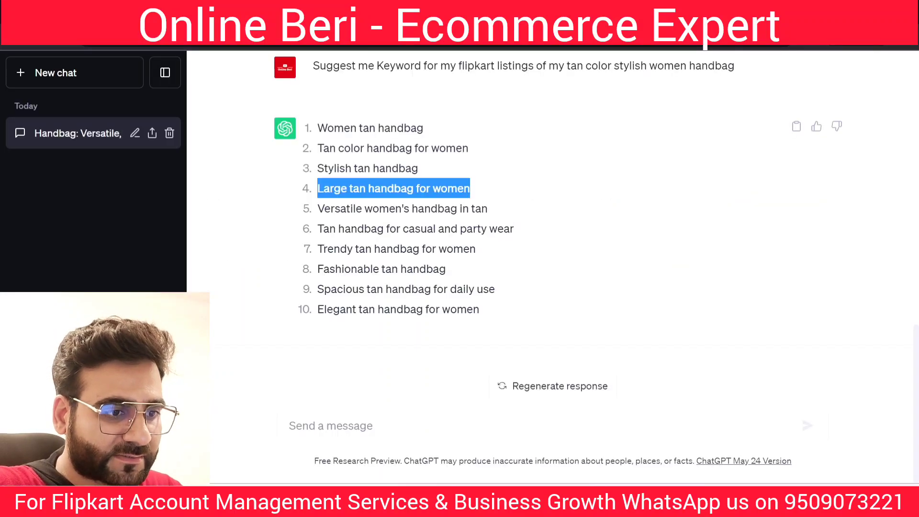
# Step: Replace the first key feature with "The handbag features multiple compartments and pockets, allowing you to stay organized", copied from the ChatGPT description
pyautogui.scroll(10, 457, 393)
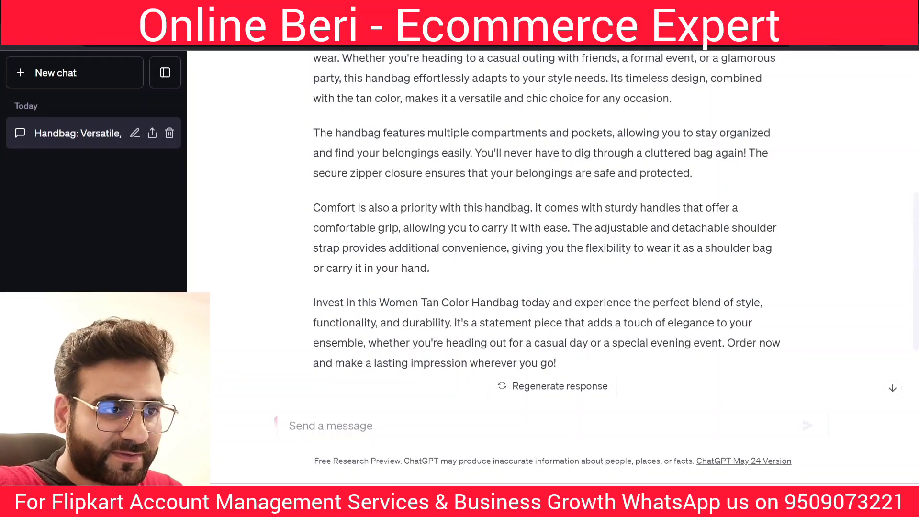
pyautogui.scroll(9, 546, 228)
pyautogui.scroll(-5, 488, 216)
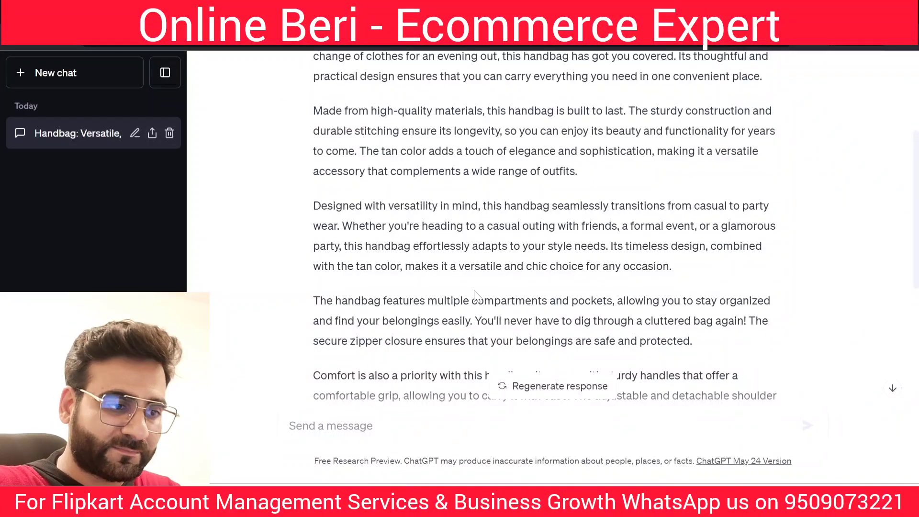
pyautogui.scroll(-3, 474, 294)
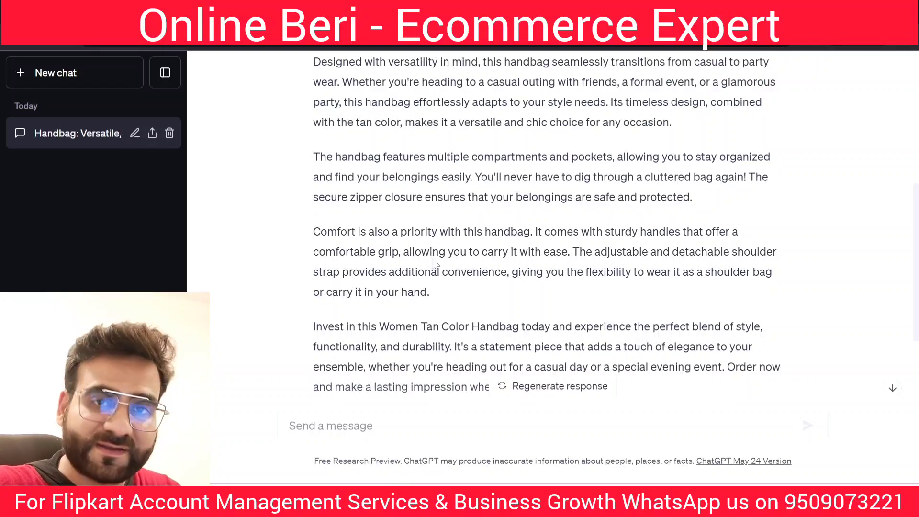
pyautogui.scroll(5, 550, 225)
pyautogui.scroll(-5, 551, 225)
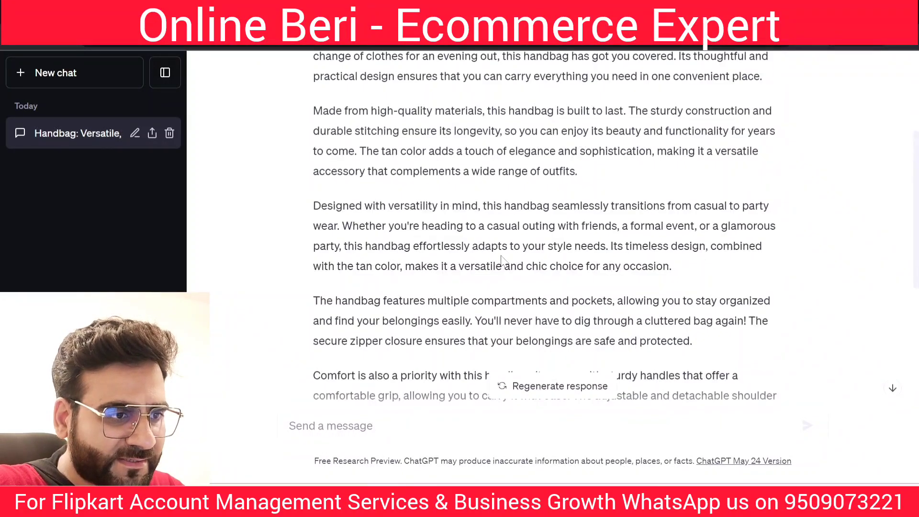
pyautogui.moveTo(313, 156); pyautogui.dragTo(572, 156)
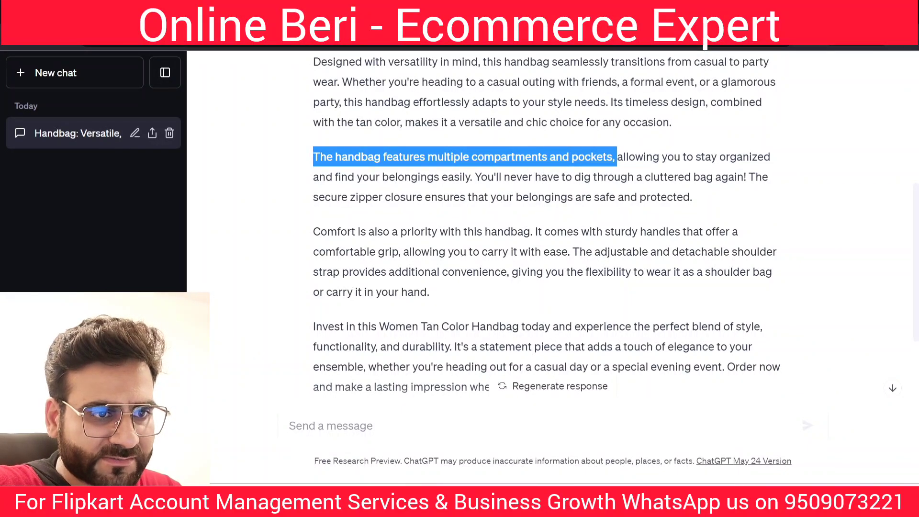
pyautogui.moveTo(617, 158); pyautogui.dragTo(771, 157)
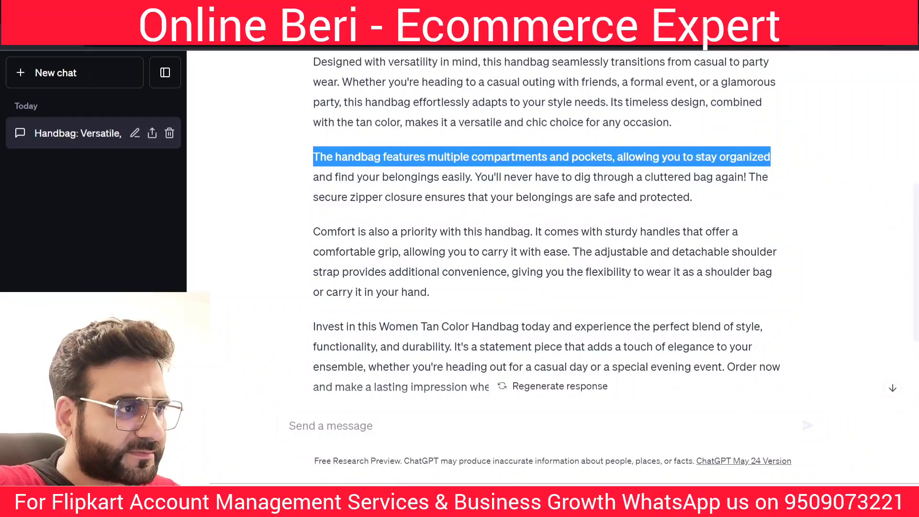
pyautogui.hotkey('alt', 'Tab')
pyautogui.moveTo(657, 288); pyautogui.dragTo(585, 289)
pyautogui.hotkey('ctrl', 'v')
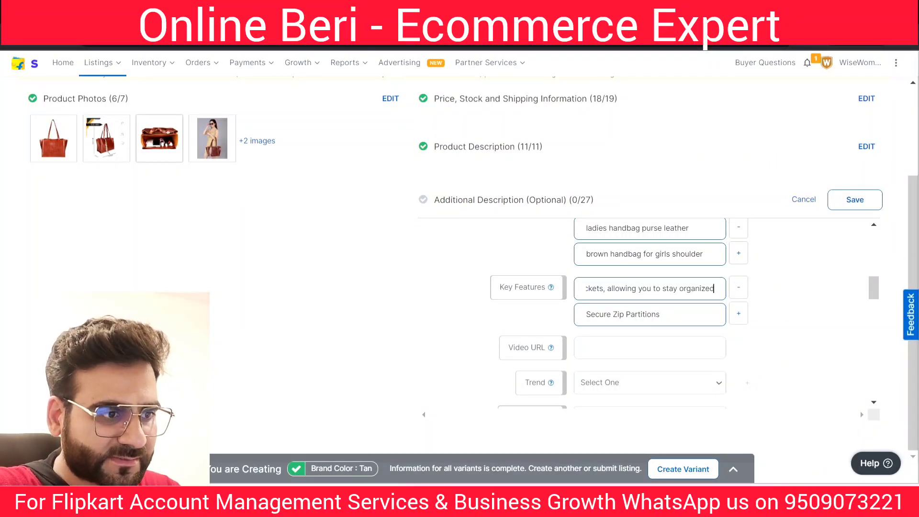
# Step: Replace the second key feature with the text starting "It's a statement piece that adds a touch", copied from the last paragraph of the ChatGPT description
pyautogui.hotkey('alt', 'Tab')
pyautogui.scroll(-1, 546, 215)
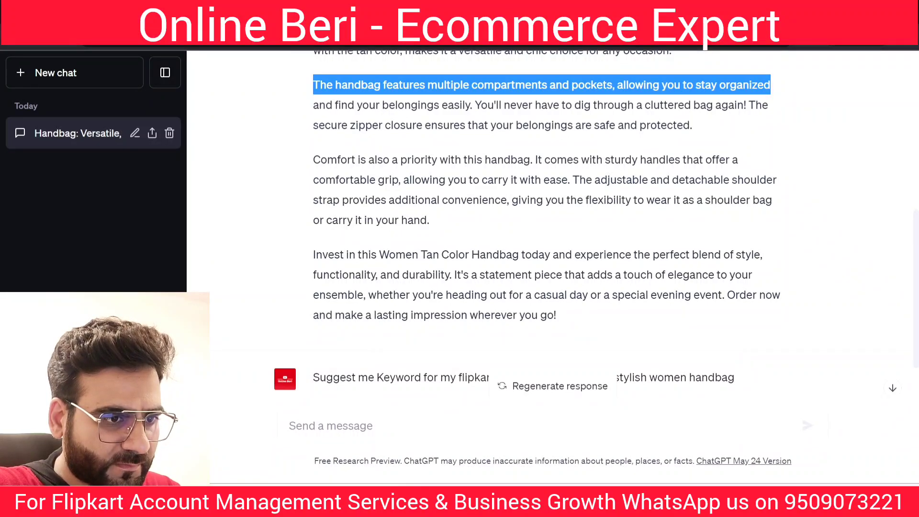
pyautogui.moveTo(451, 275); pyautogui.dragTo(449, 336)
pyautogui.hotkey('ctrl', 'Tab')
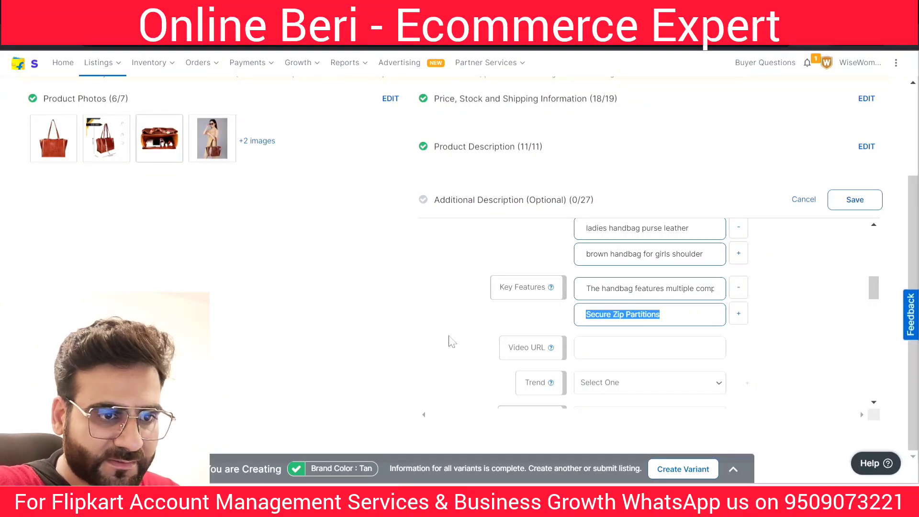
pyautogui.hotkey('ctrl', 'v')
pyautogui.click(828, 353)
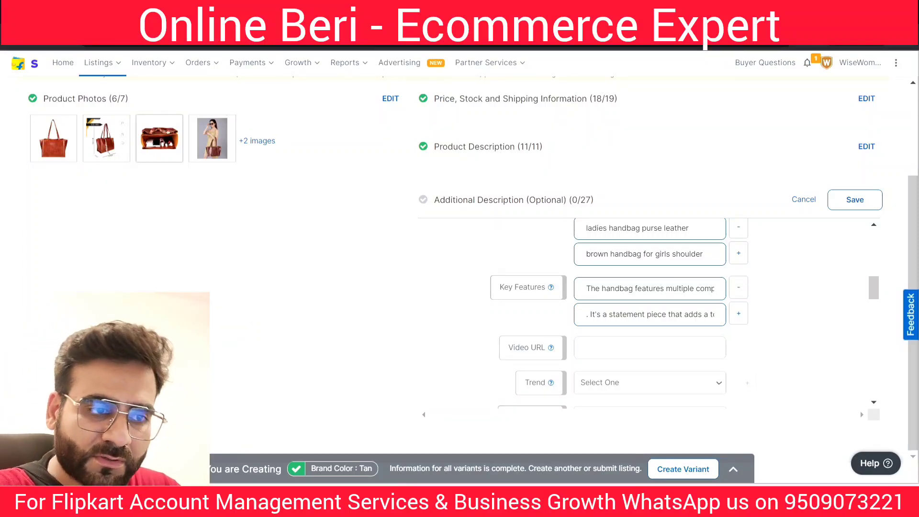
pyautogui.doubleClick(611, 289)
pyautogui.tripleClick(610, 288)
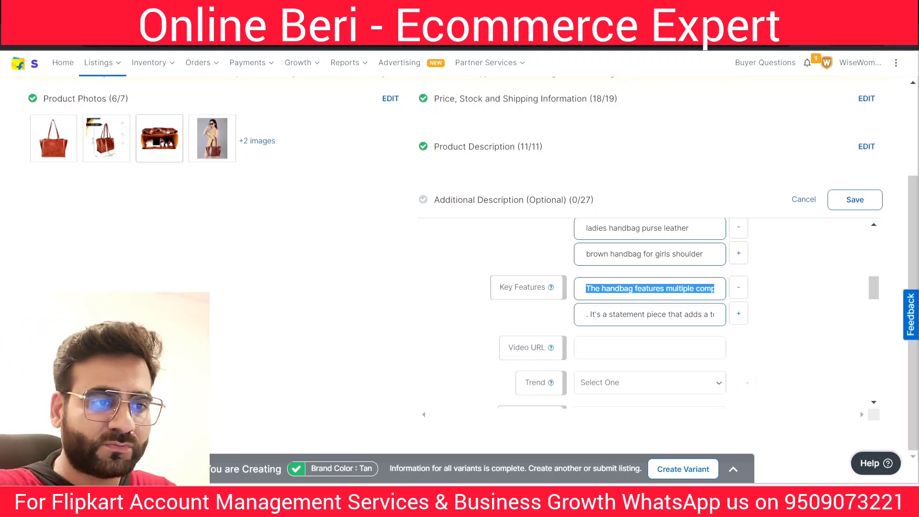
pyautogui.click(610, 288)
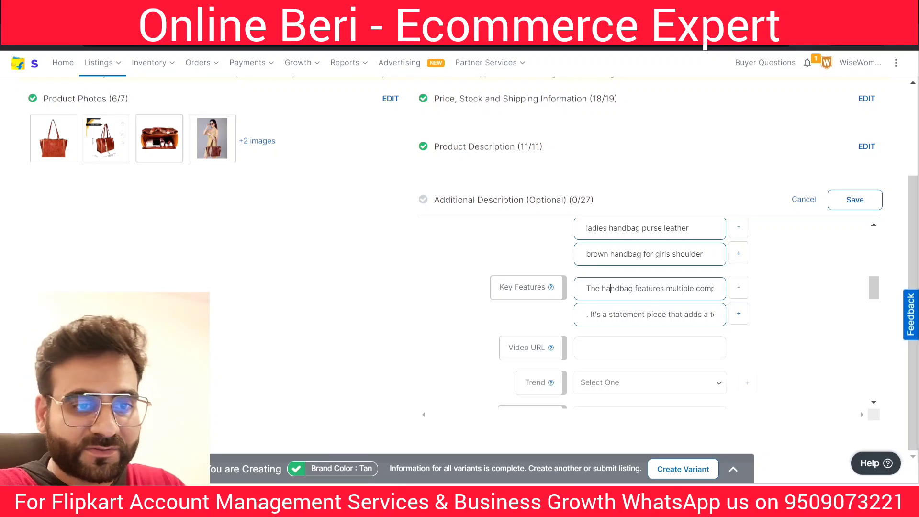
pyautogui.moveTo(879, 291)
pyautogui.mouseDown()
pyautogui.moveTo(871, 237)
pyautogui.moveTo(869, 283)
pyautogui.moveTo(857, 297)
pyautogui.moveTo(866, 259)
pyautogui.moveTo(854, 287)
pyautogui.moveTo(872, 295)
pyautogui.mouseUp()
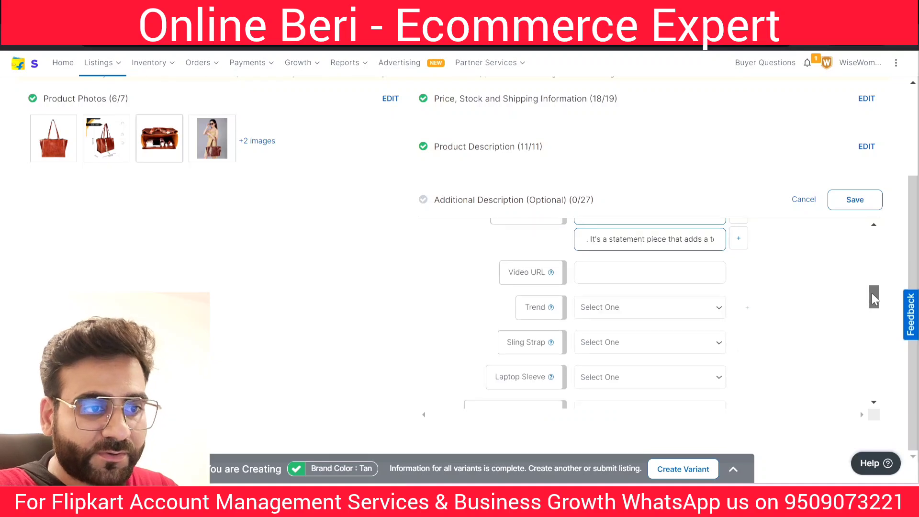
pyautogui.click(594, 268)
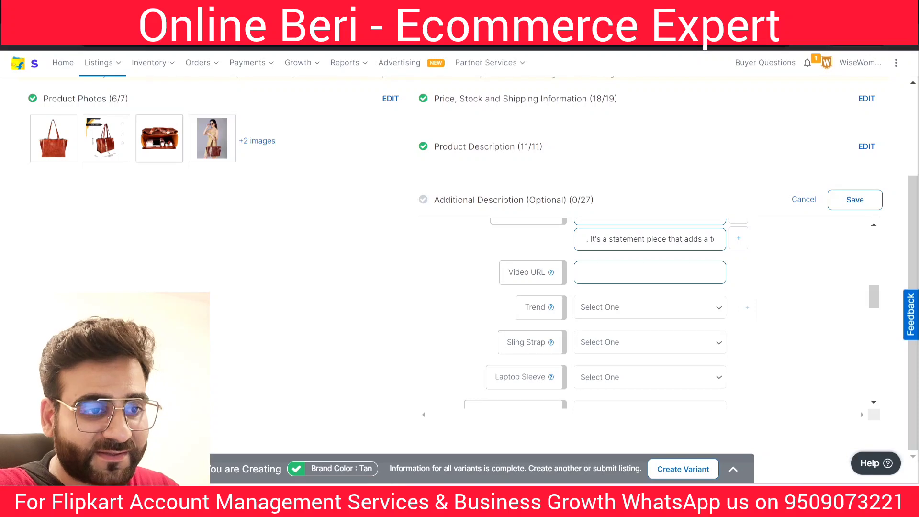
pyautogui.click(816, 280)
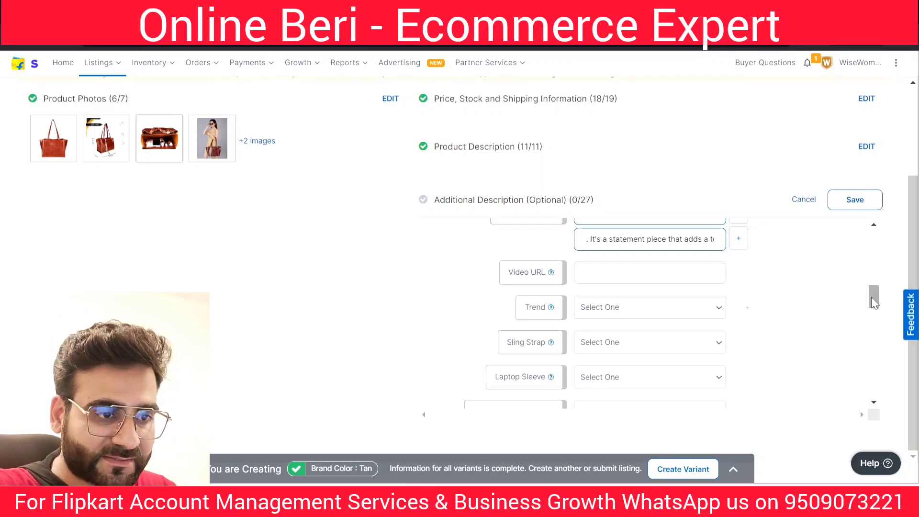
# Step: Set the handbag's Trend to Textured Leather, leaving the Video URL empty
pyautogui.scroll(-1, 857, 298)
pyautogui.click(605, 298)
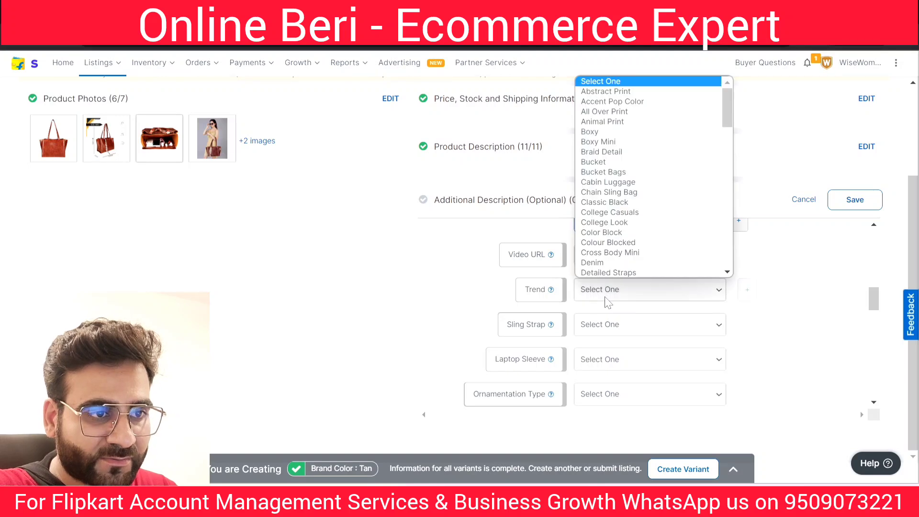
pyautogui.scroll(-15, 707, 222)
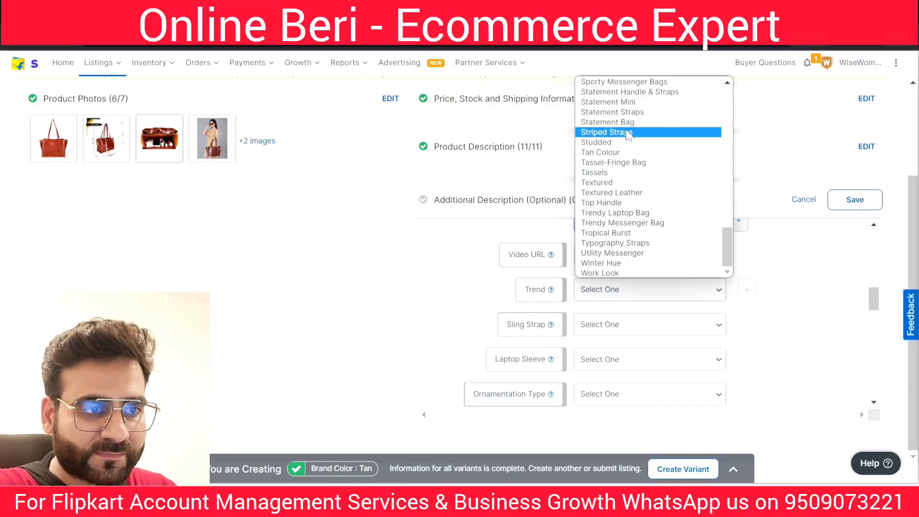
pyautogui.click(614, 192)
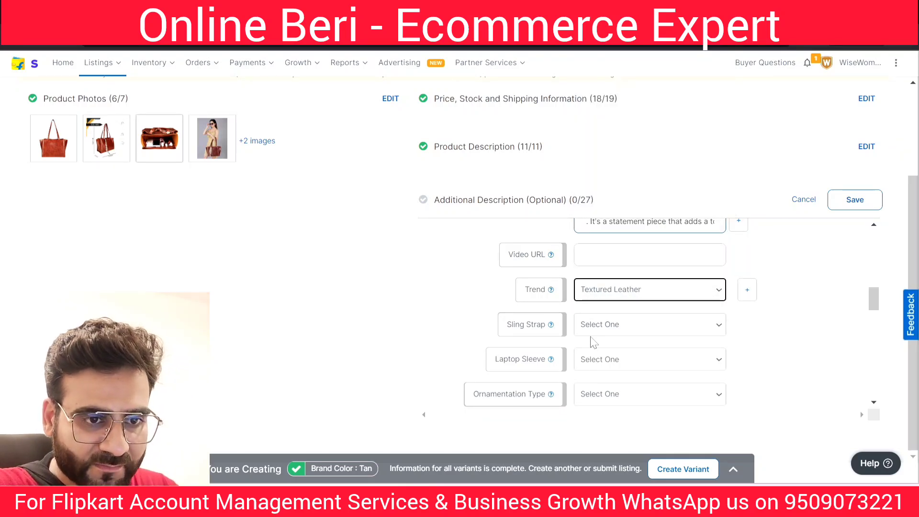
# Step: Look through the available patterns and set the handbag's Pattern to Self Design
pyautogui.moveTo(875, 292); pyautogui.dragTo(877, 315)
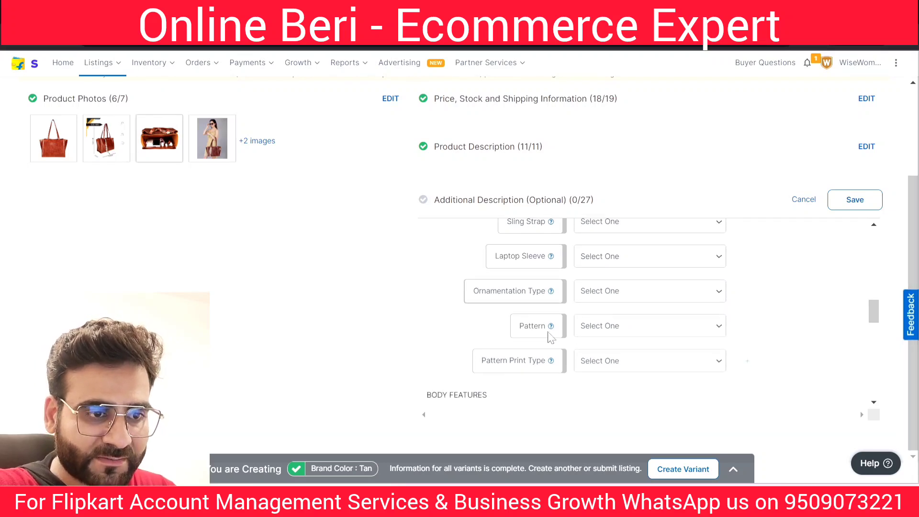
pyautogui.click(659, 327)
pyautogui.scroll(-1, 713, 187)
pyautogui.scroll(-2, 716, 177)
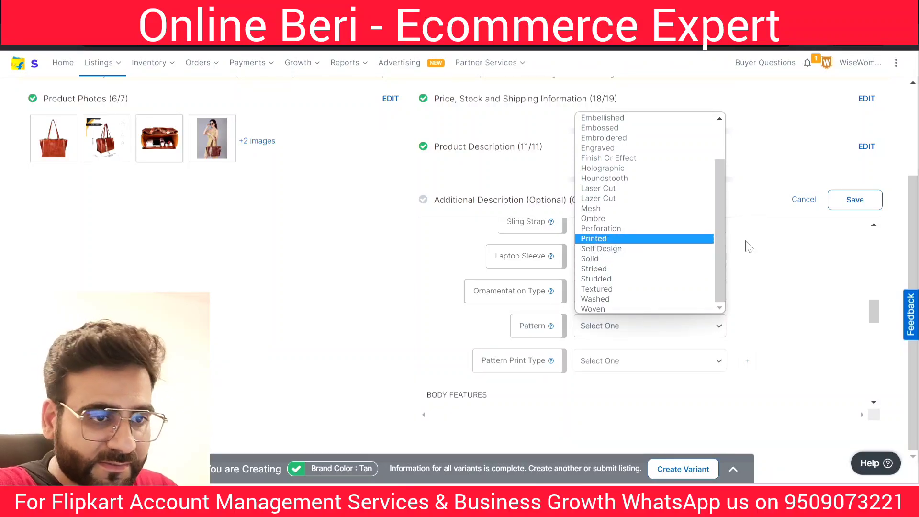
pyautogui.scroll(1, 722, 213)
pyautogui.moveTo(722, 213); pyautogui.dragTo(723, 132)
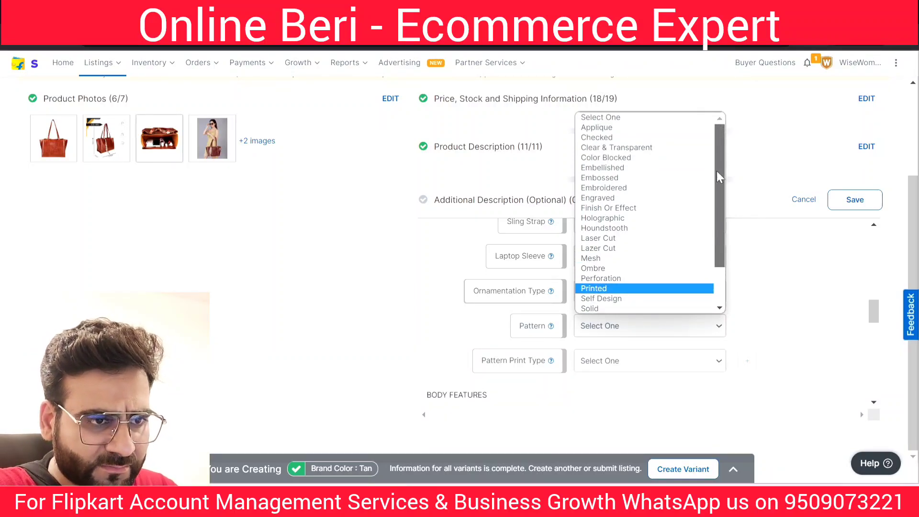
pyautogui.scroll(-2, 717, 175)
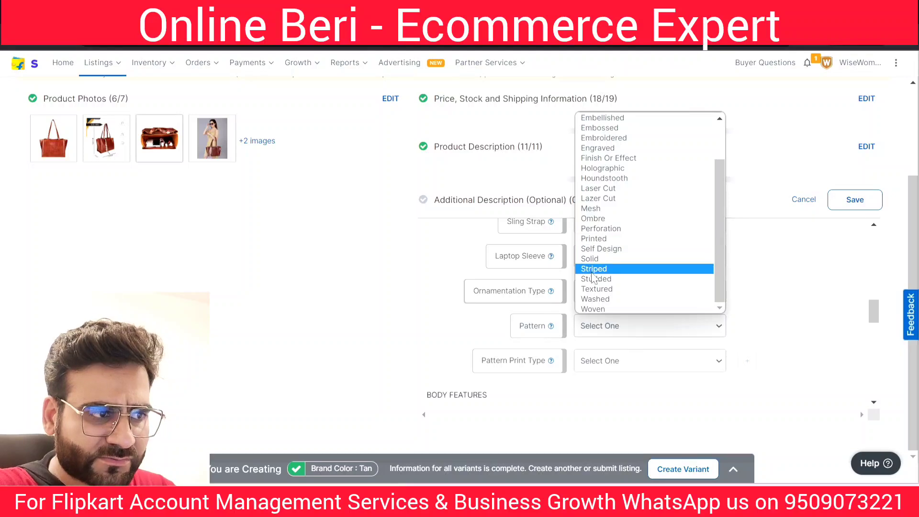
pyautogui.click(601, 251)
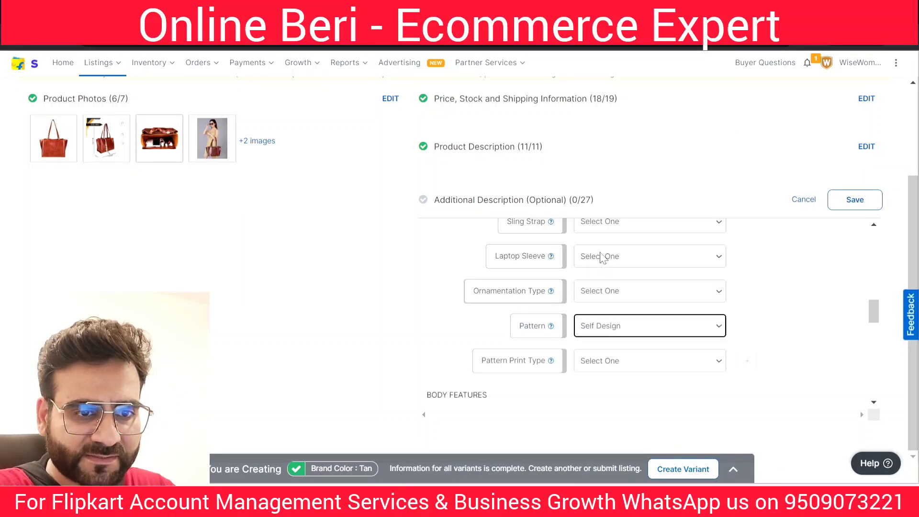
# Step: Set the Number of Compartments under Body Features to 2
pyautogui.moveTo(871, 311); pyautogui.dragTo(857, 337)
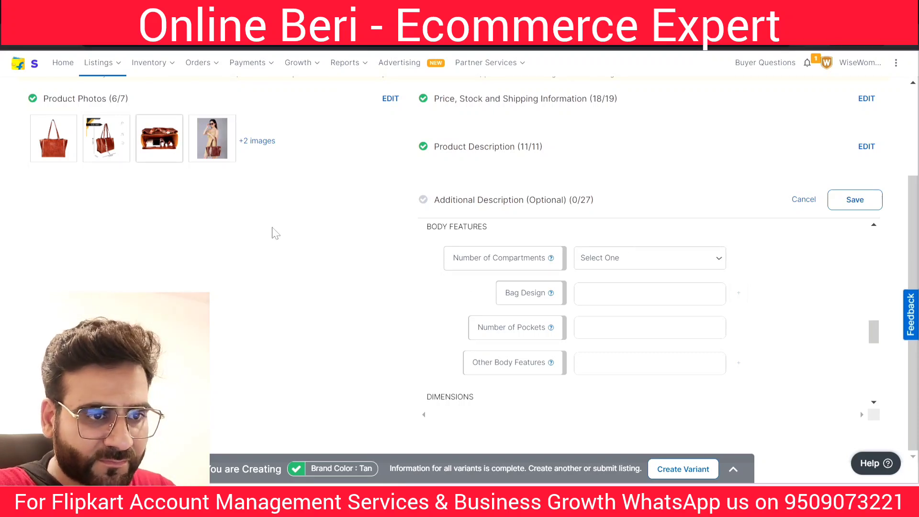
pyautogui.click(619, 262)
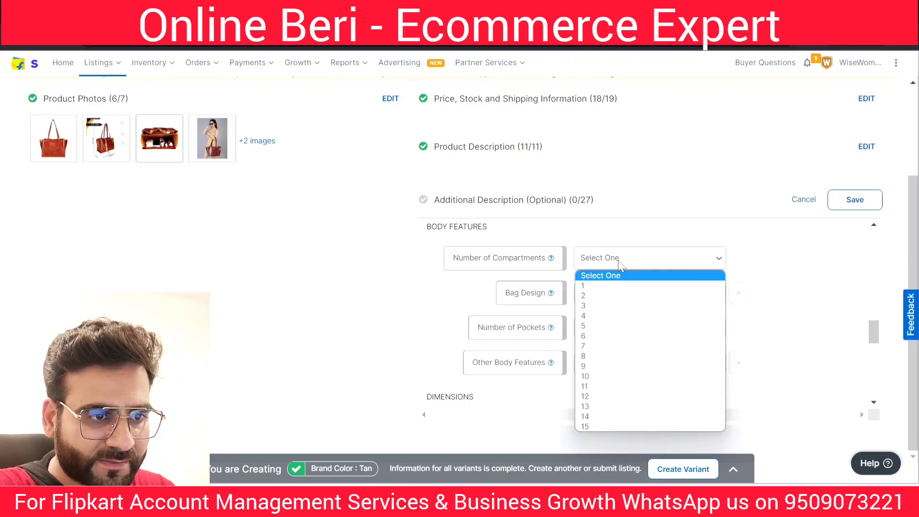
pyautogui.click(600, 295)
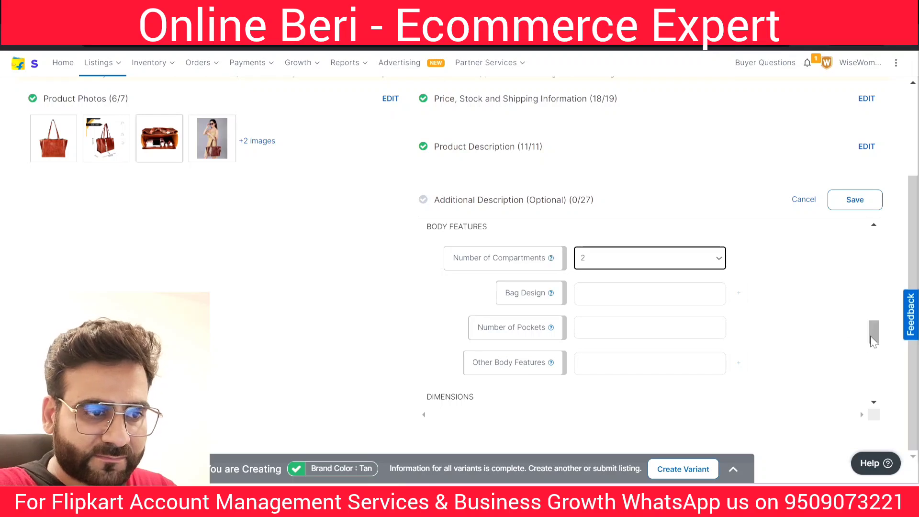
# Step: Enter "Handbag" as the Sales Package in the In The Box section of the additional description
pyautogui.scroll(-1, 871, 338)
pyautogui.scroll(-1, 871, 341)
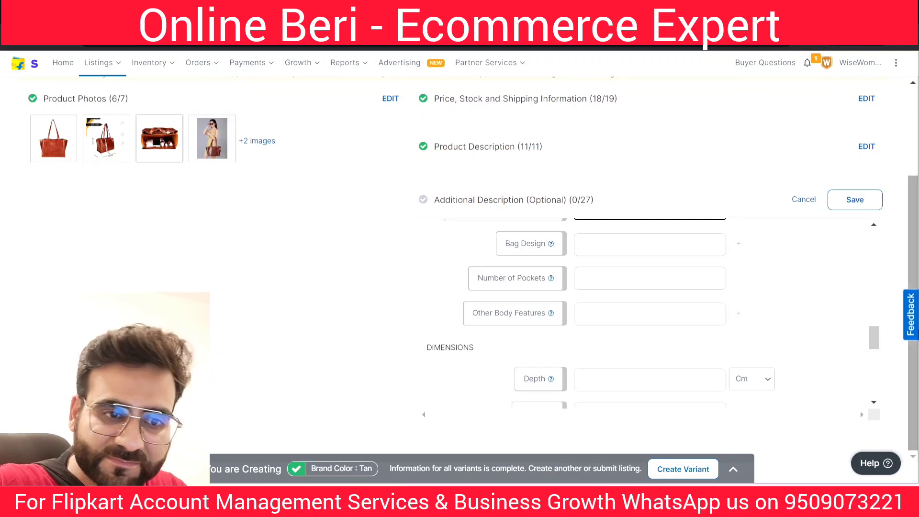
pyautogui.moveTo(875, 345); pyautogui.dragTo(844, 378)
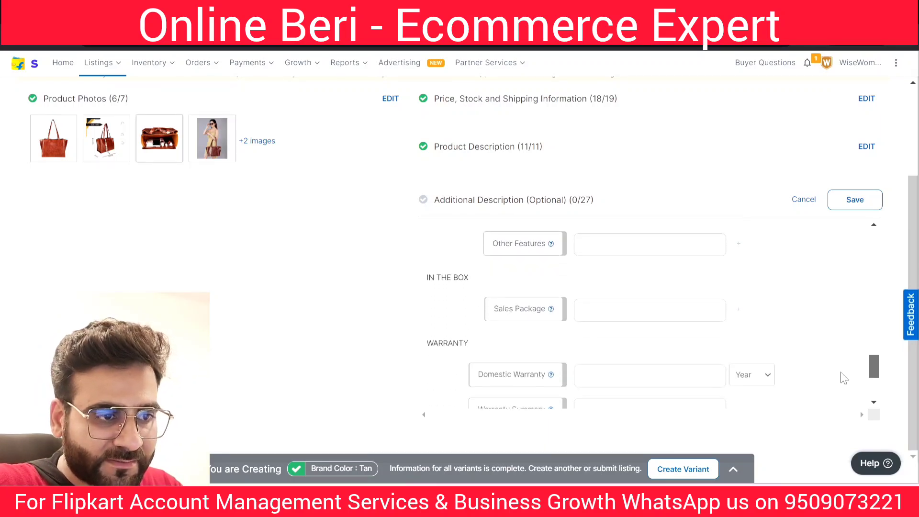
pyautogui.moveTo(435, 277); pyautogui.dragTo(464, 278)
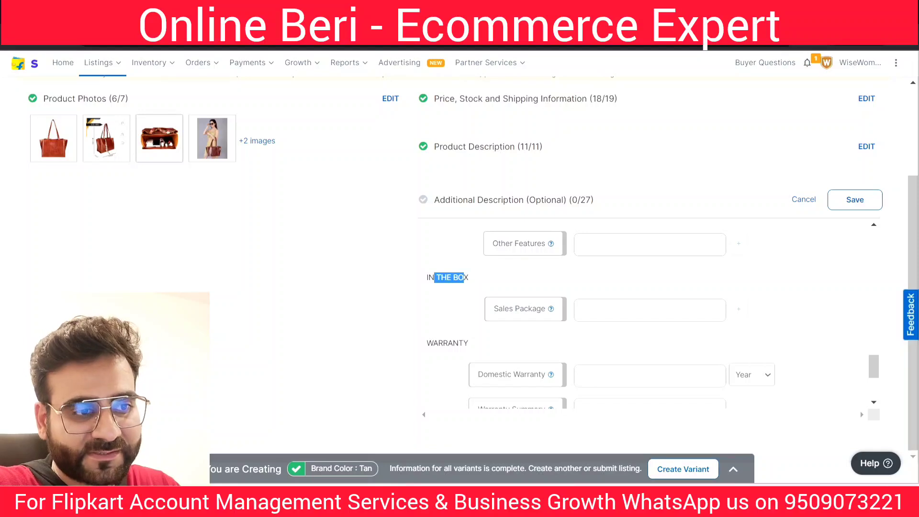
pyautogui.tripleClick(464, 278)
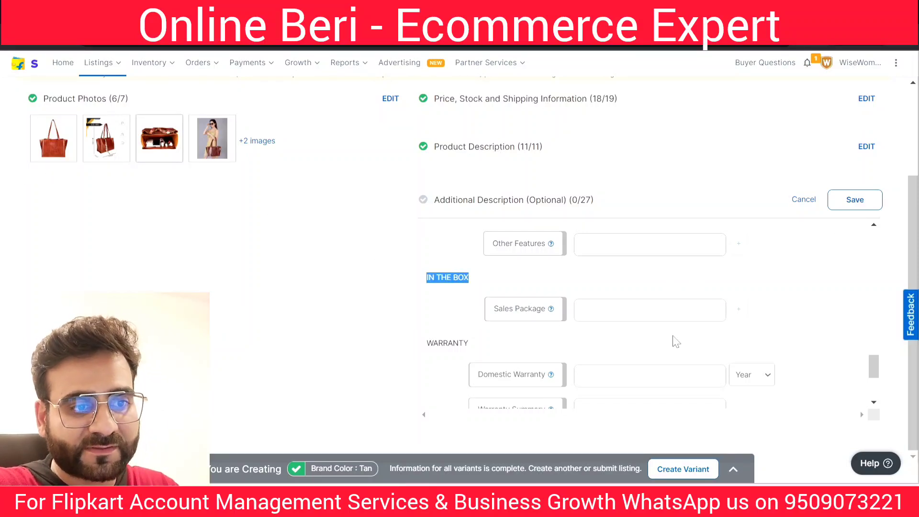
pyautogui.click(651, 311)
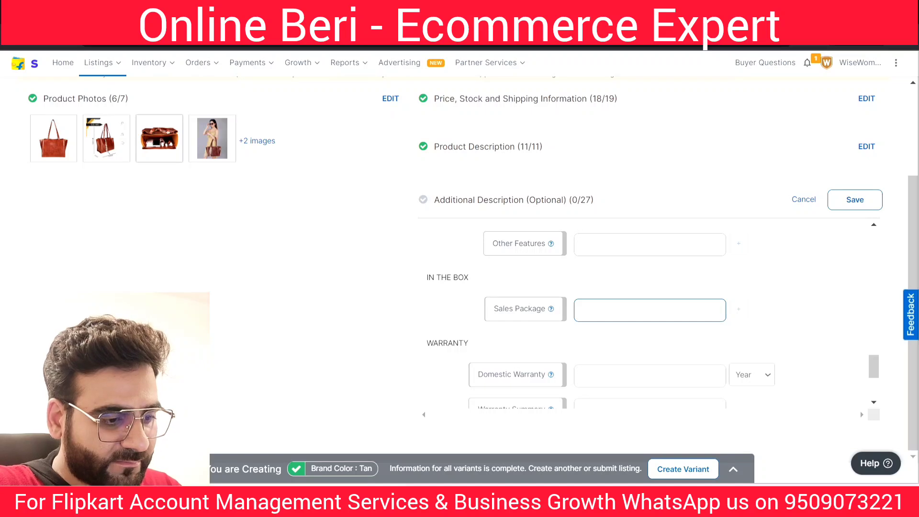
pyautogui.write('Hand')
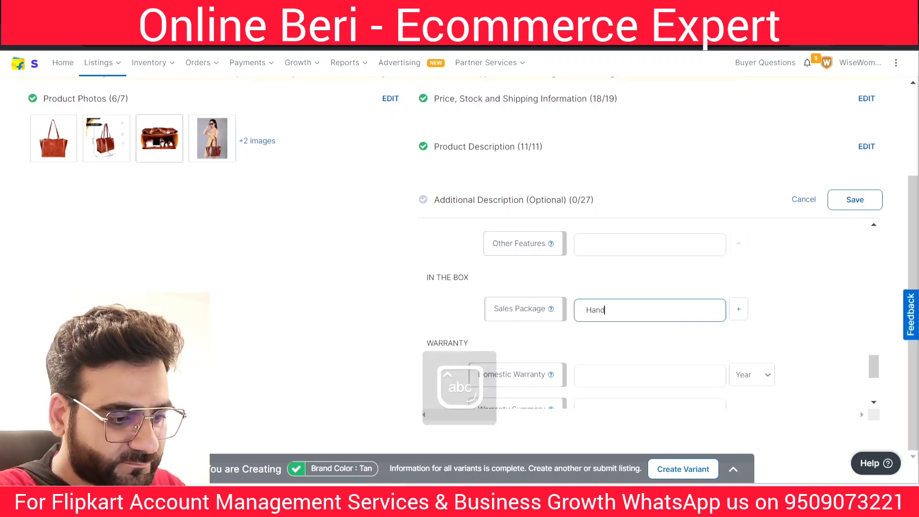
pyautogui.write('bag')
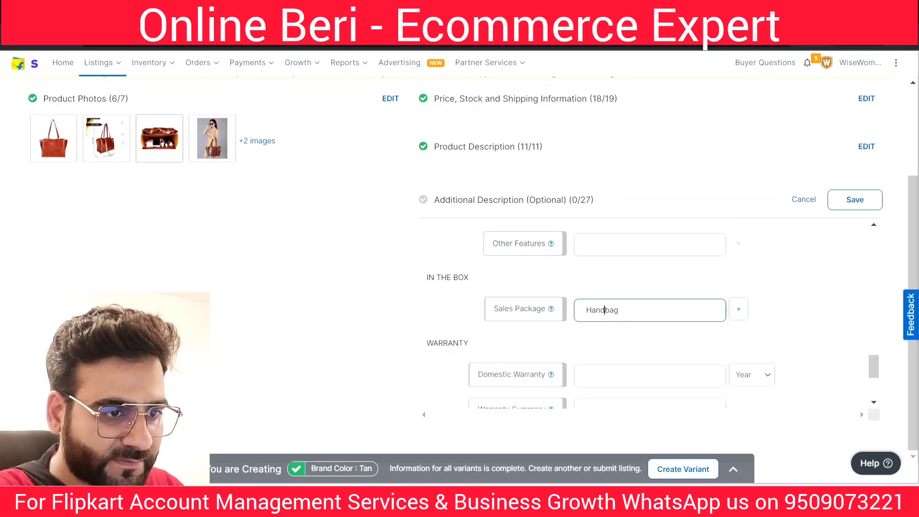
# Step: Put "1 Tan Color" in front of "Handbag" in the Sales Package value
pyautogui.click(587, 310)
pyautogui.write('1 ')
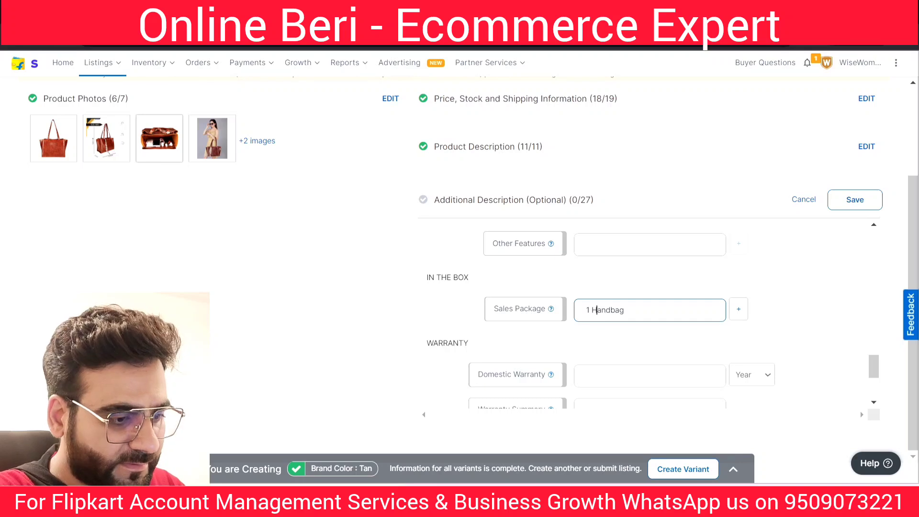
pyautogui.write('Tr')
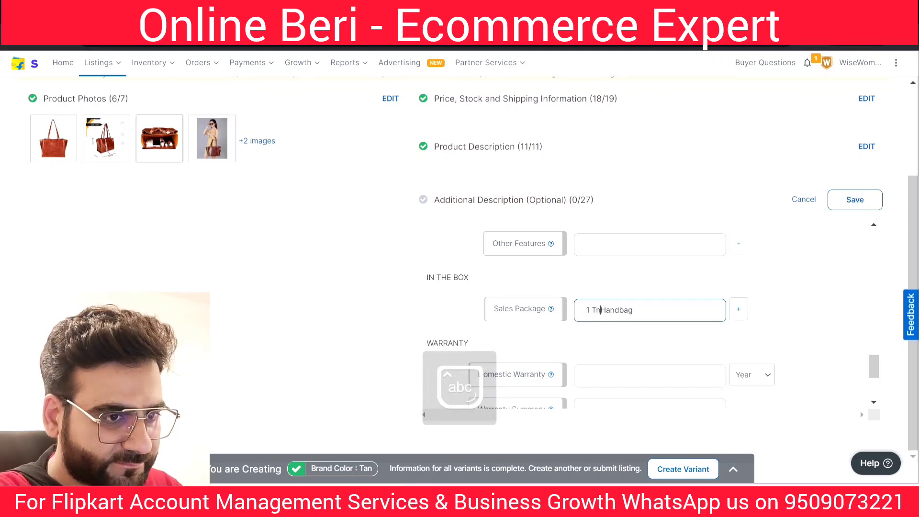
pyautogui.press('BackSpace')
pyautogui.write('a')
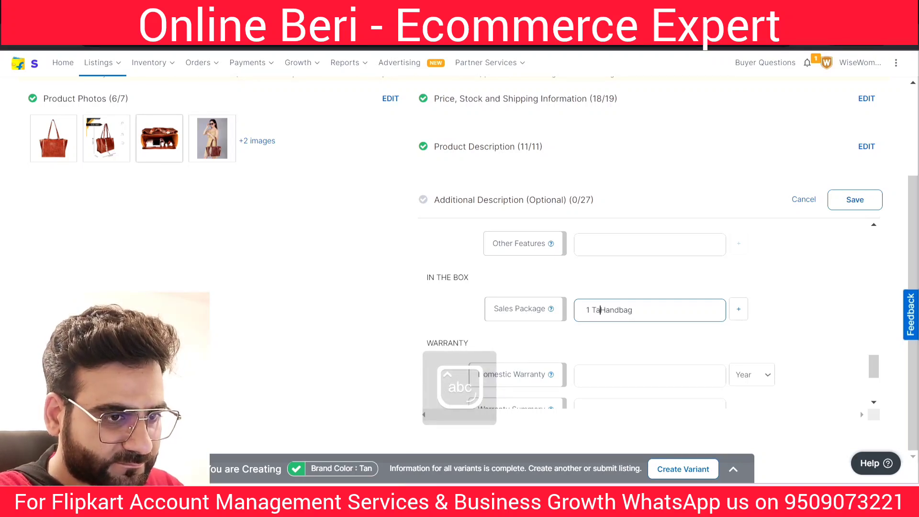
pyautogui.write('n Color')
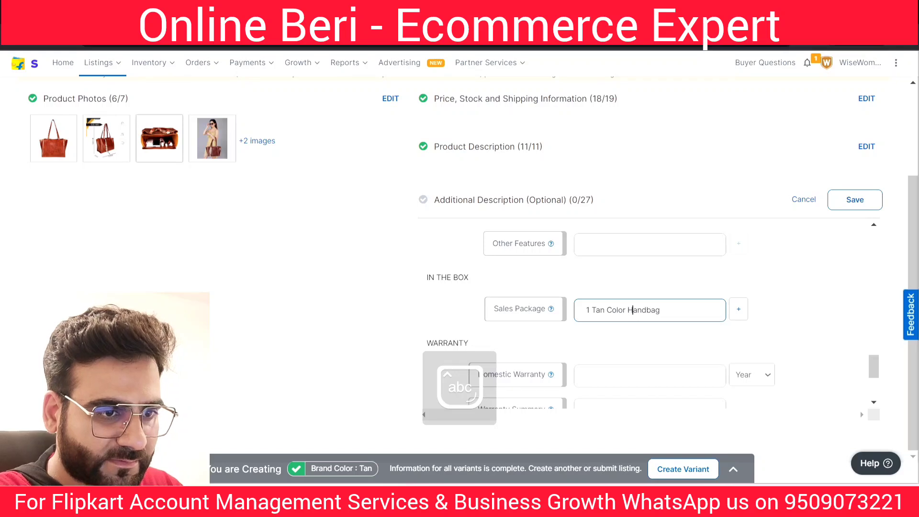
# Step: Append "For Women" to the Sales Package text so it reads "1 Tan Color Handbag For Women"
pyautogui.press('Right')
pyautogui.press('Right')
pyautogui.press('Right')
pyautogui.press('Right')
pyautogui.press('Right')
pyautogui.press('Right')
pyautogui.write('For W')
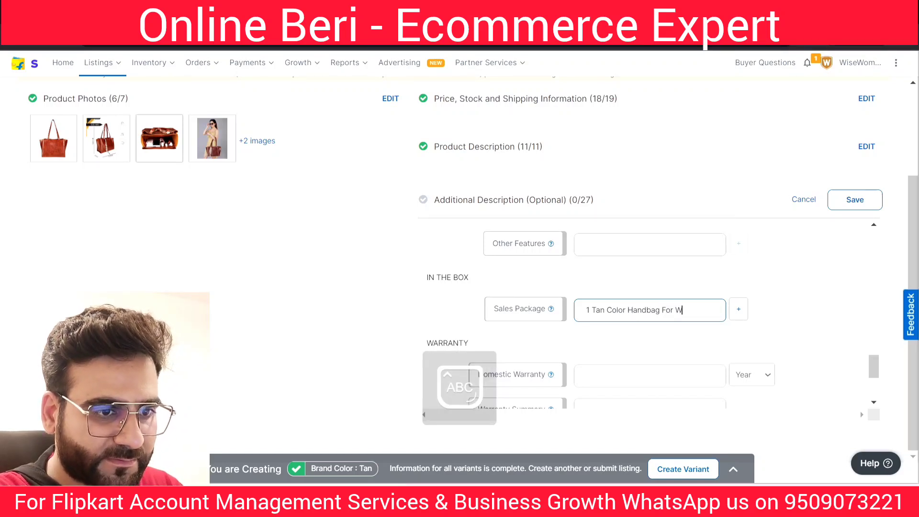
pyautogui.press('capslock')
pyautogui.write('omen')
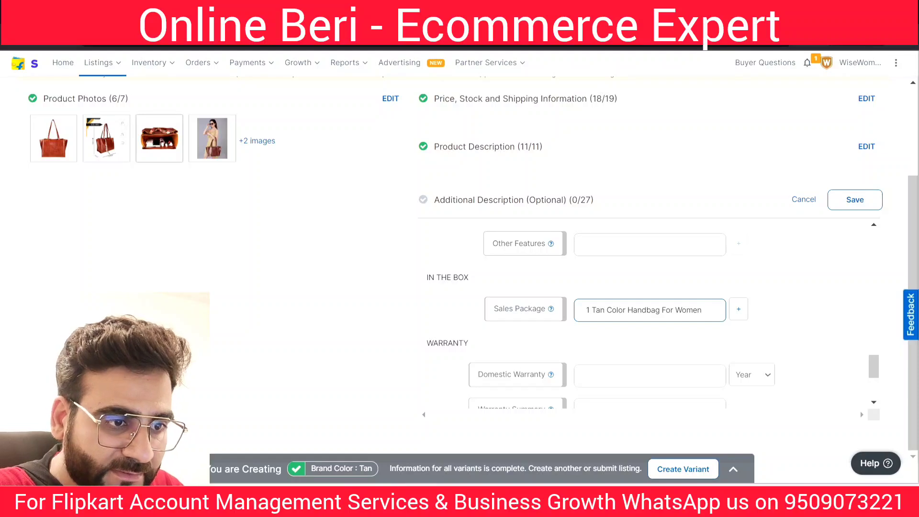
pyautogui.doubleClick(589, 310)
pyautogui.click(587, 310)
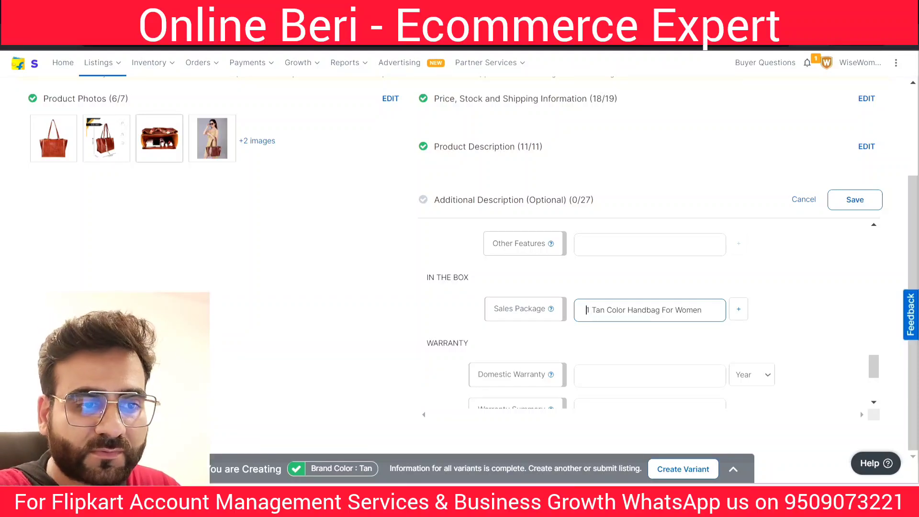
pyautogui.scroll(-2, 656, 287)
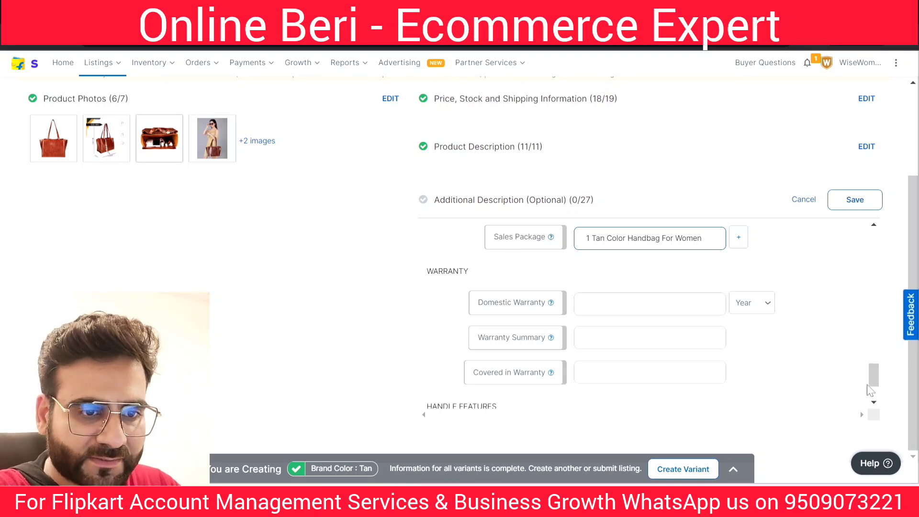
pyautogui.moveTo(873, 382); pyautogui.dragTo(872, 391)
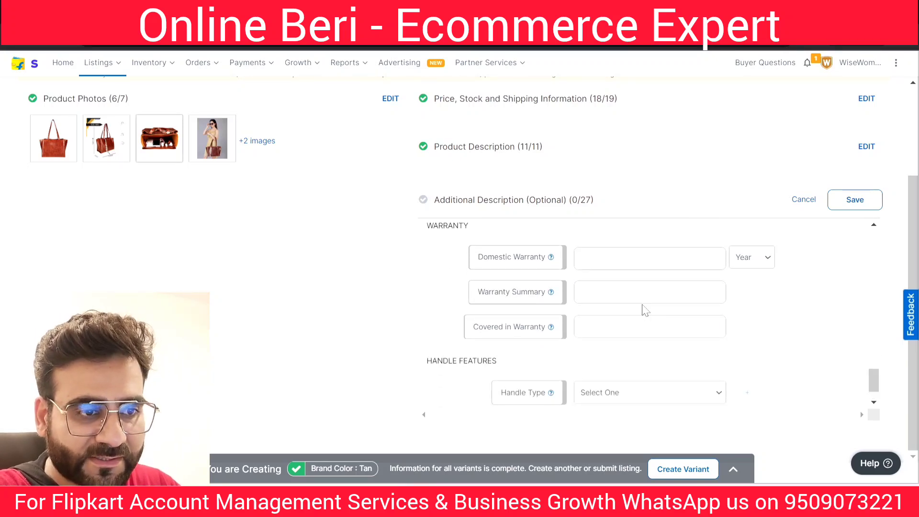
pyautogui.scroll(2, 642, 310)
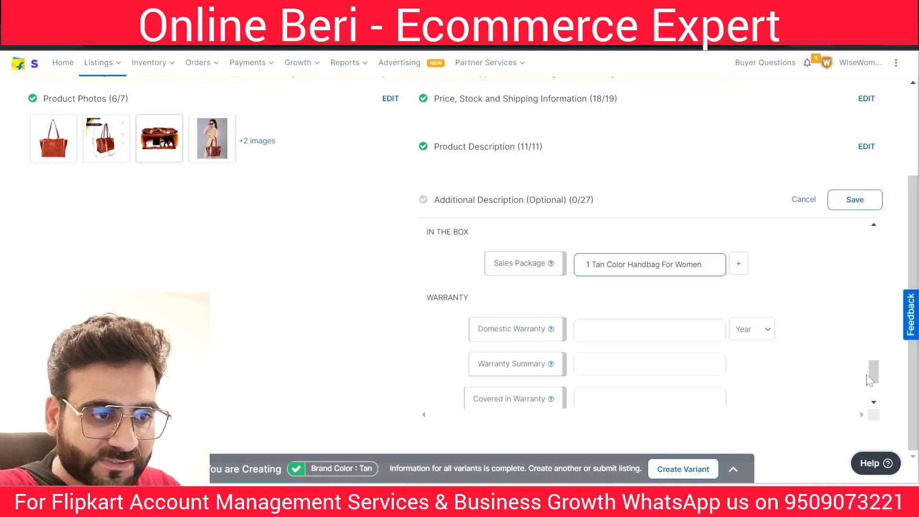
pyautogui.scroll(-2, 874, 373)
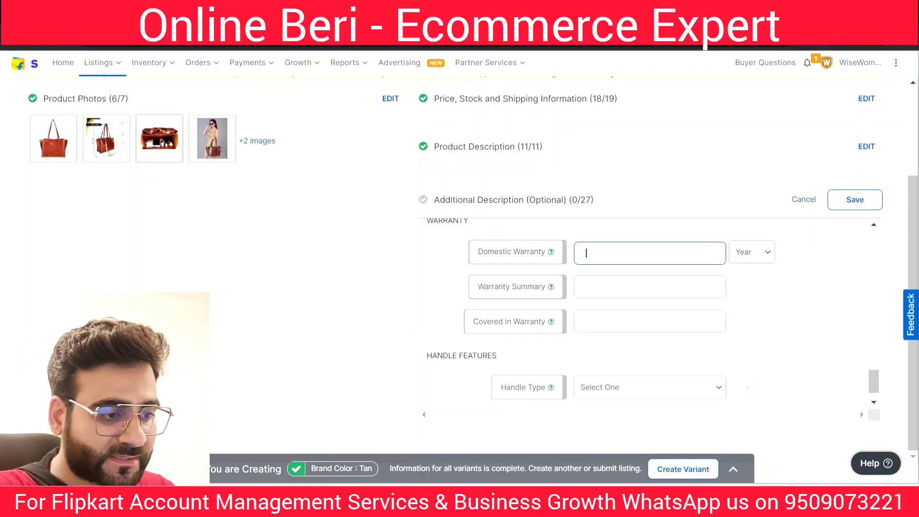
pyautogui.write('2')
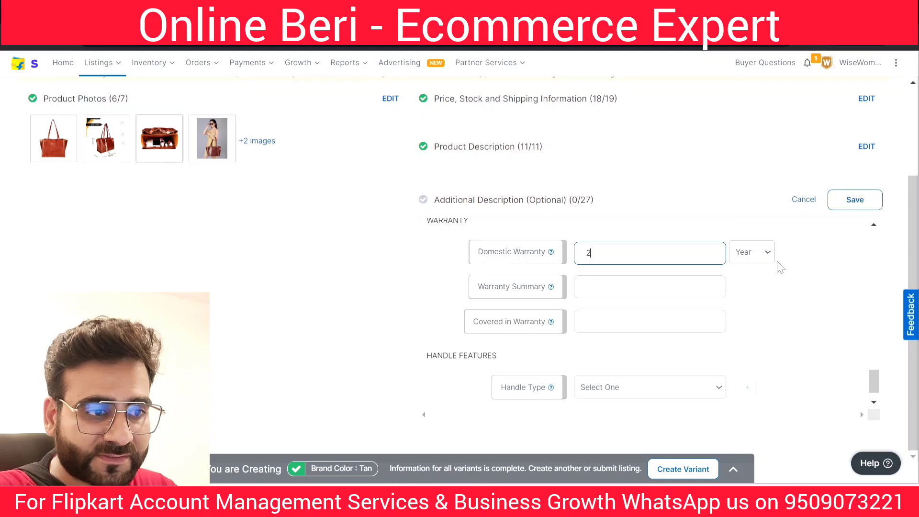
pyautogui.press('Tab')
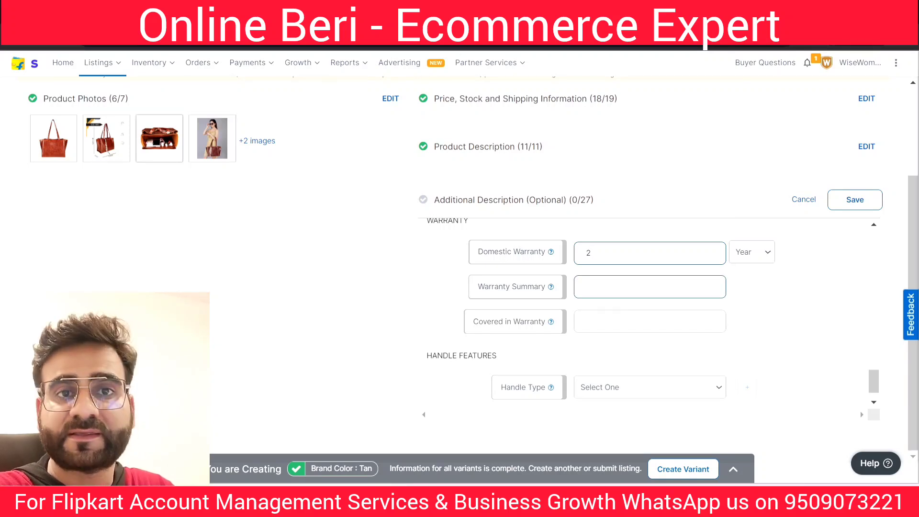
pyautogui.doubleClick(588, 253)
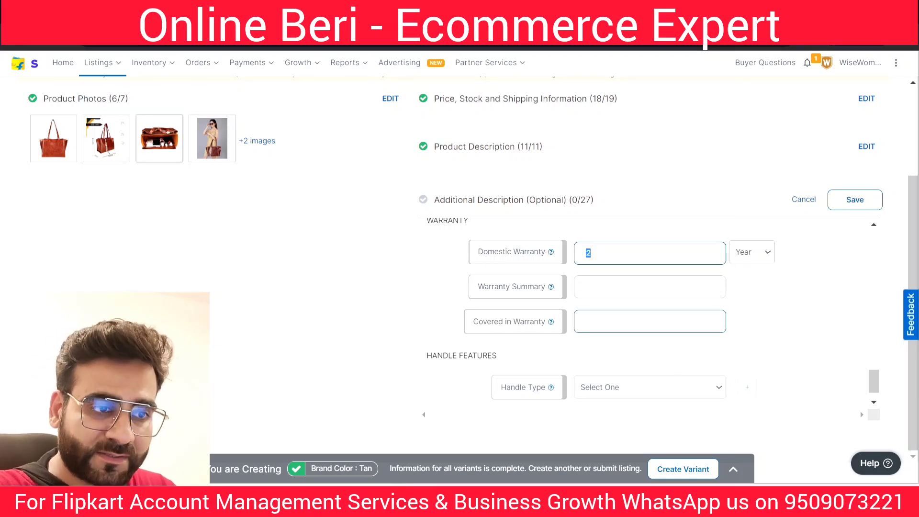
pyautogui.press('BackSpace')
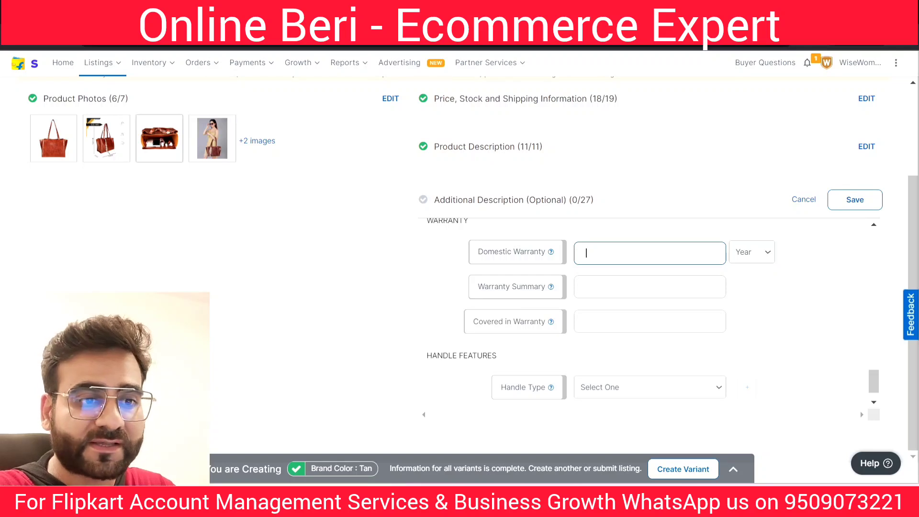
pyautogui.click(761, 312)
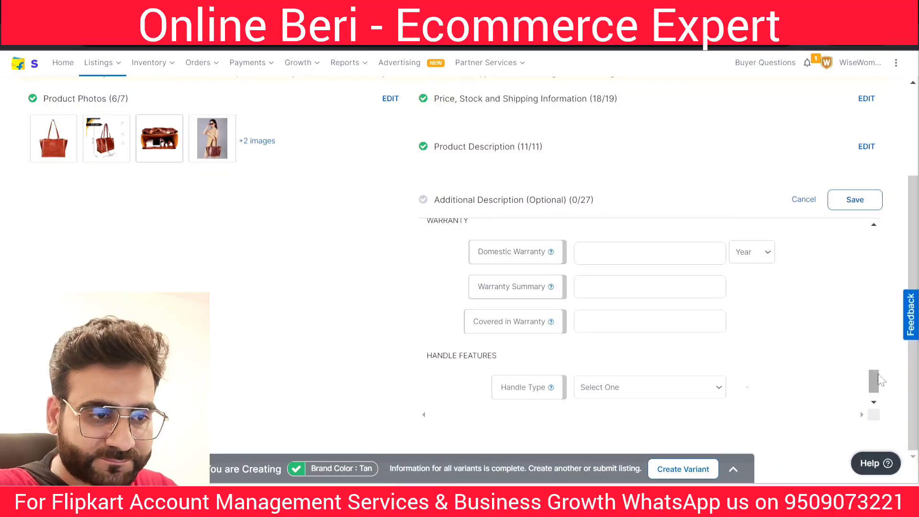
# Step: Save the additional description with the warranty and handle fields left empty, and check the section's completion count
pyautogui.moveTo(871, 379); pyautogui.dragTo(870, 239)
pyautogui.click(868, 199)
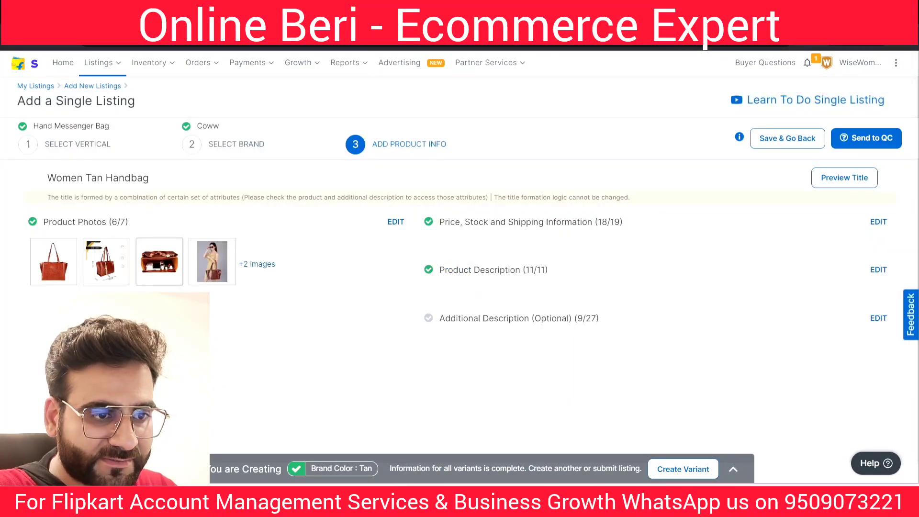
pyautogui.doubleClick(592, 318)
pyautogui.moveTo(598, 318); pyautogui.dragTo(577, 319)
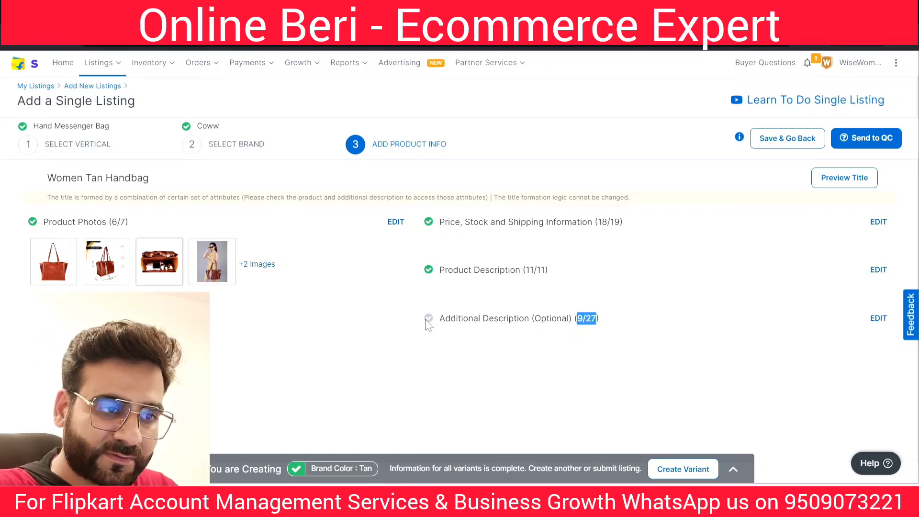
pyautogui.click(594, 328)
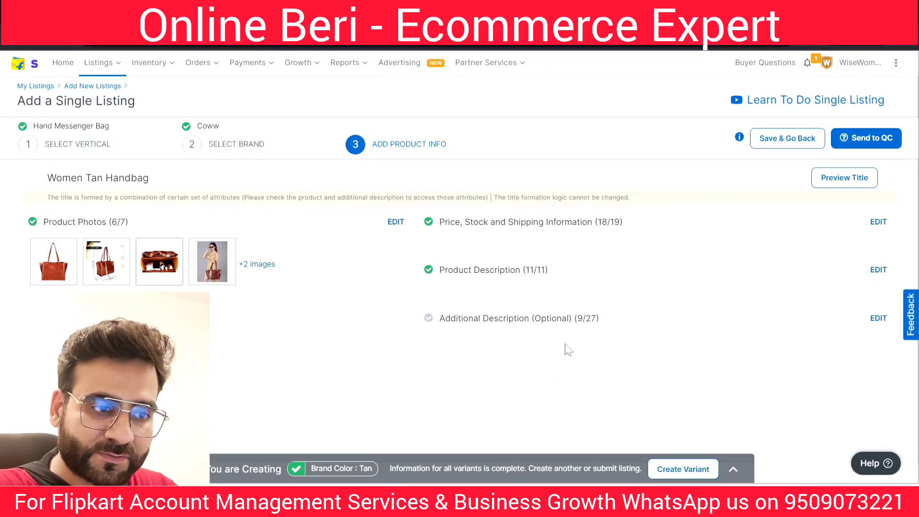
pyautogui.moveTo(535, 318); pyautogui.dragTo(568, 319)
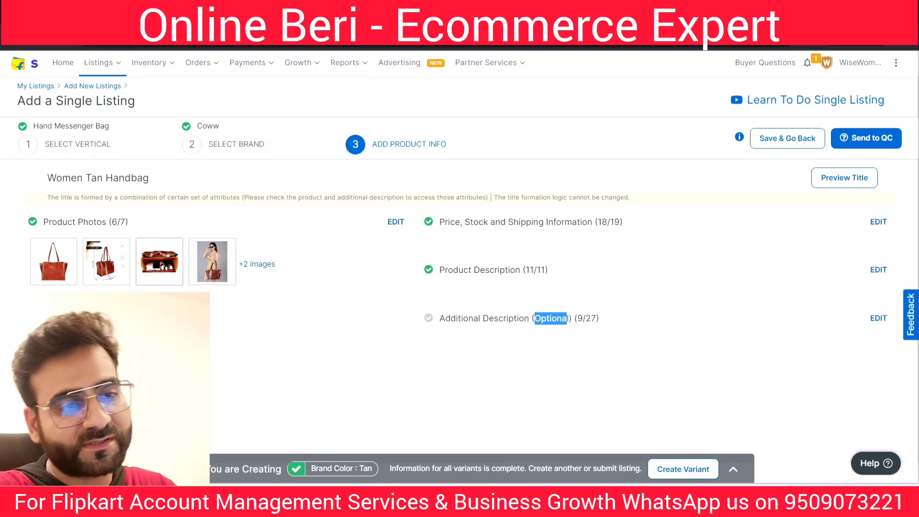
pyautogui.click(549, 336)
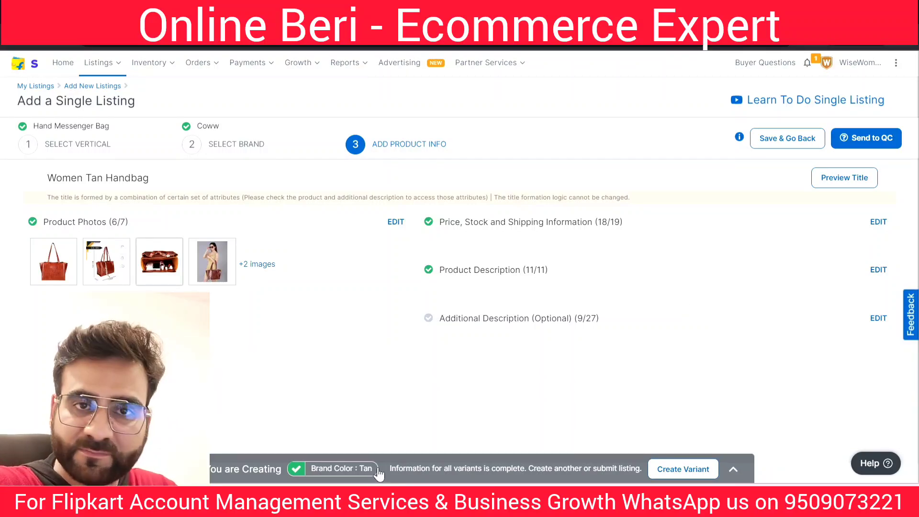
# Step: Add Black as a new Brand Color for a product variant and switch the color selection back to Tan
pyautogui.click(674, 469)
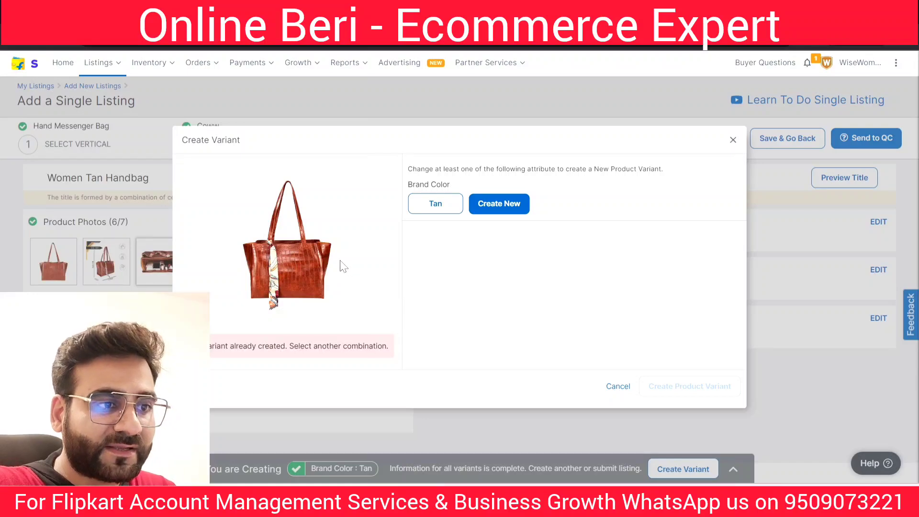
pyautogui.moveTo(413, 169); pyautogui.dragTo(482, 169)
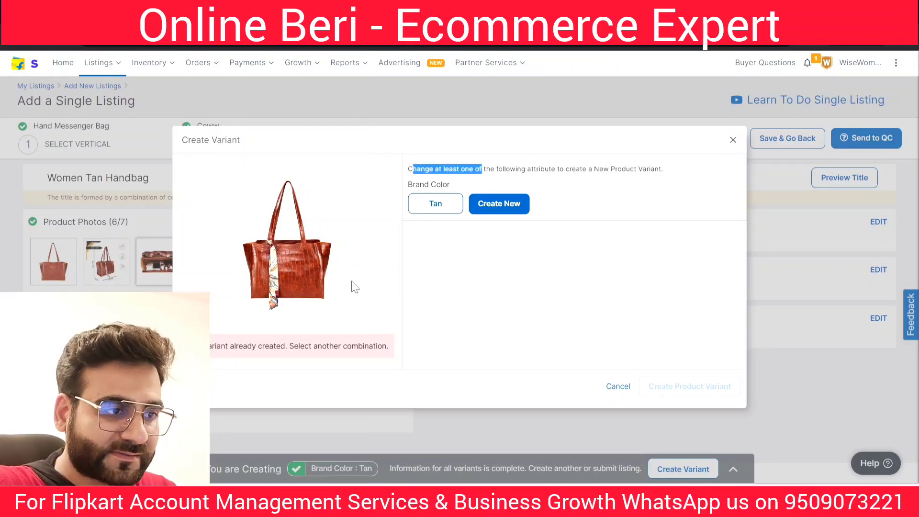
pyautogui.moveTo(408, 184); pyautogui.dragTo(450, 184)
pyautogui.click(444, 203)
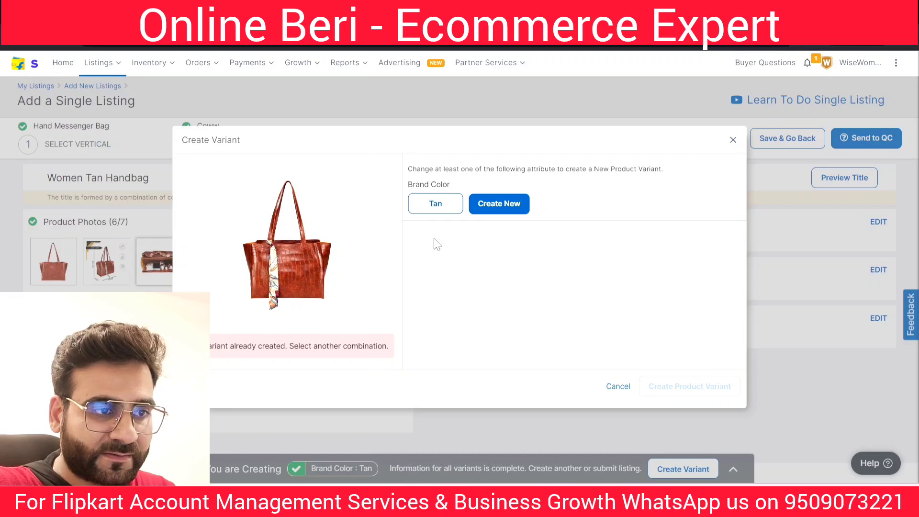
pyautogui.click(496, 209)
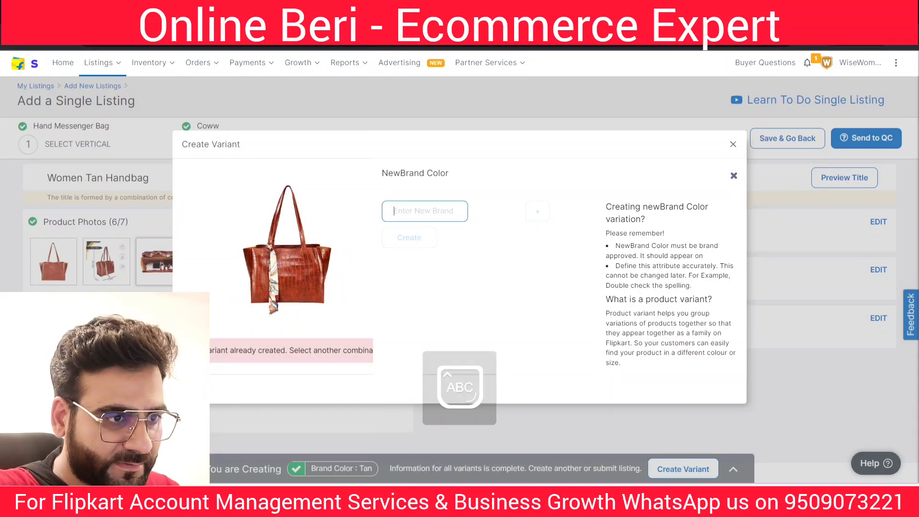
pyautogui.write('Black')
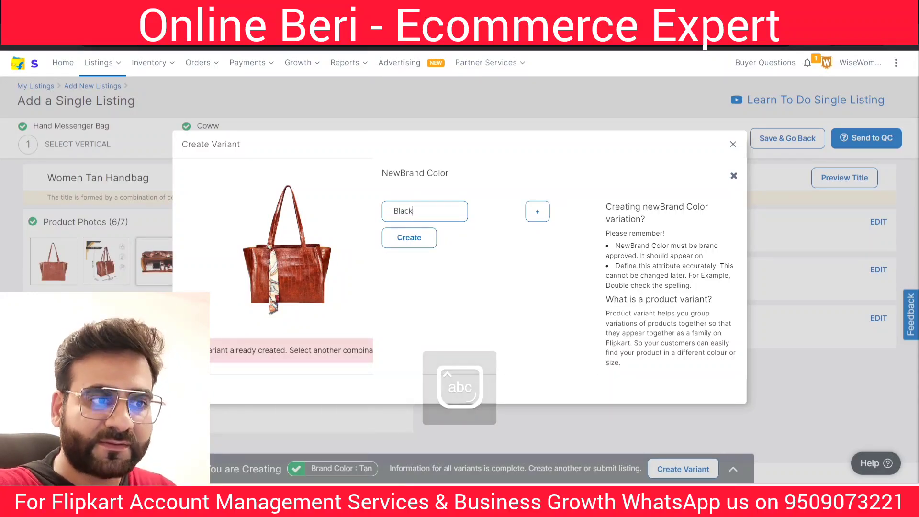
pyautogui.click(426, 245)
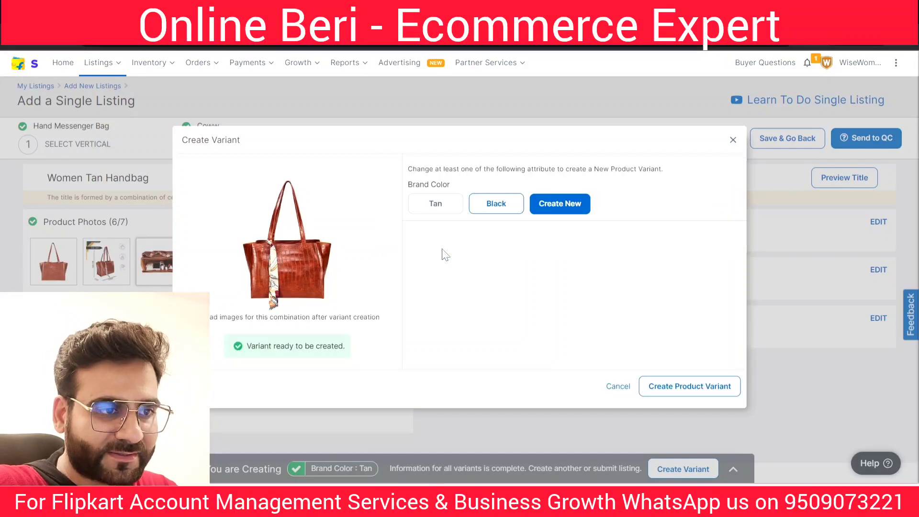
pyautogui.click(420, 207)
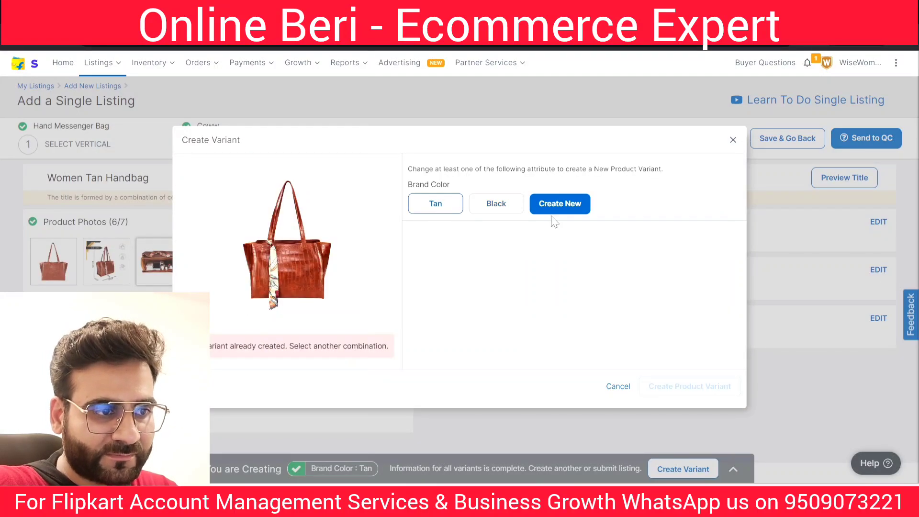
# Step: Create the product variant with Black as its Brand Color and check its description sections
pyautogui.click(479, 211)
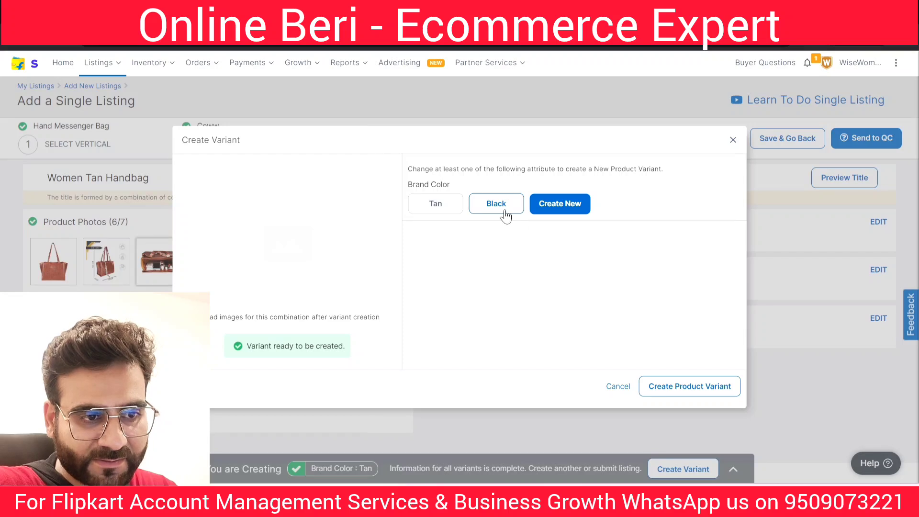
pyautogui.click(677, 390)
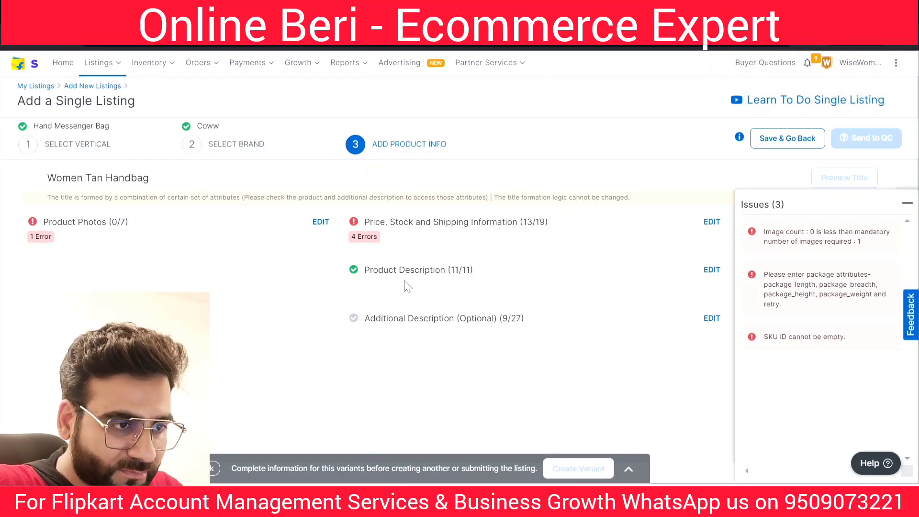
pyautogui.moveTo(364, 270); pyautogui.dragTo(474, 270)
pyautogui.moveTo(372, 318); pyautogui.dragTo(554, 314)
pyautogui.click(555, 314)
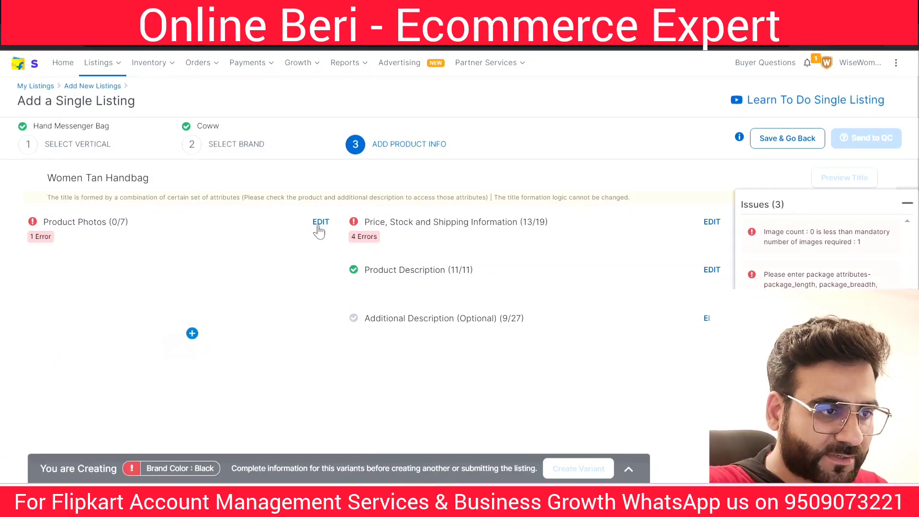
# Step: Upload the black handbag picture as the variant's Front View photo and save the product photos
pyautogui.click(320, 222)
pyautogui.scroll(-2, 320, 230)
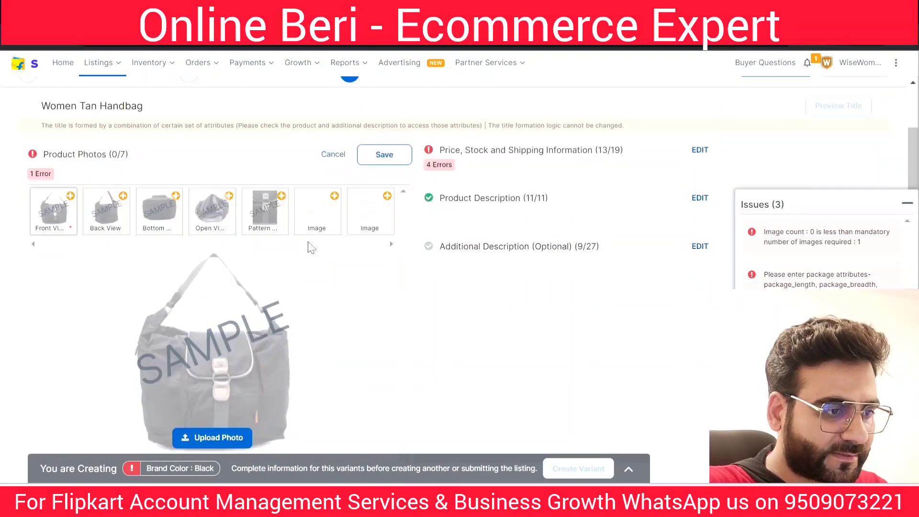
pyautogui.click(224, 441)
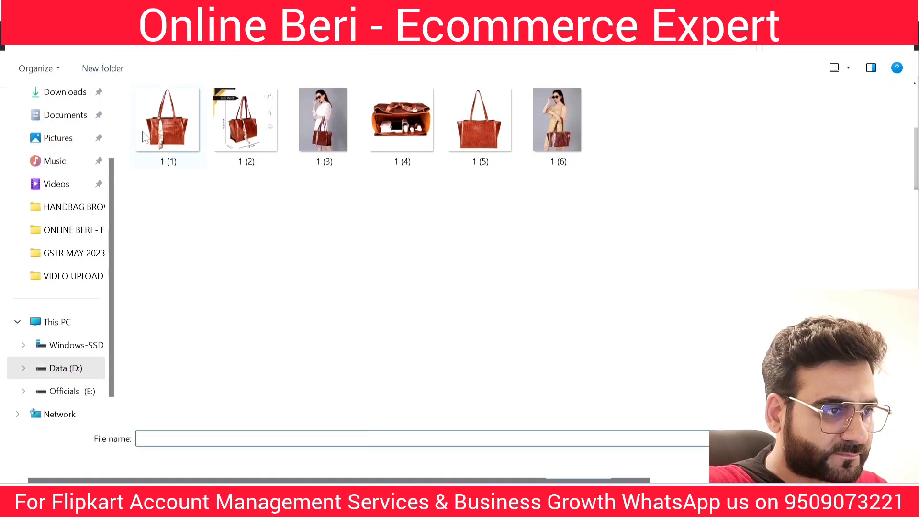
pyautogui.scroll(1, 103, 135)
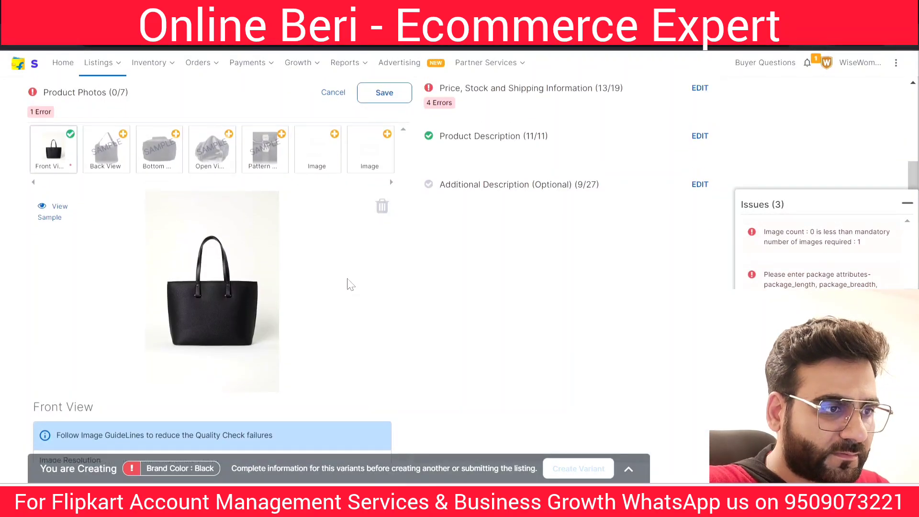
pyautogui.scroll(3, 350, 284)
pyautogui.scroll(-2, 135, 293)
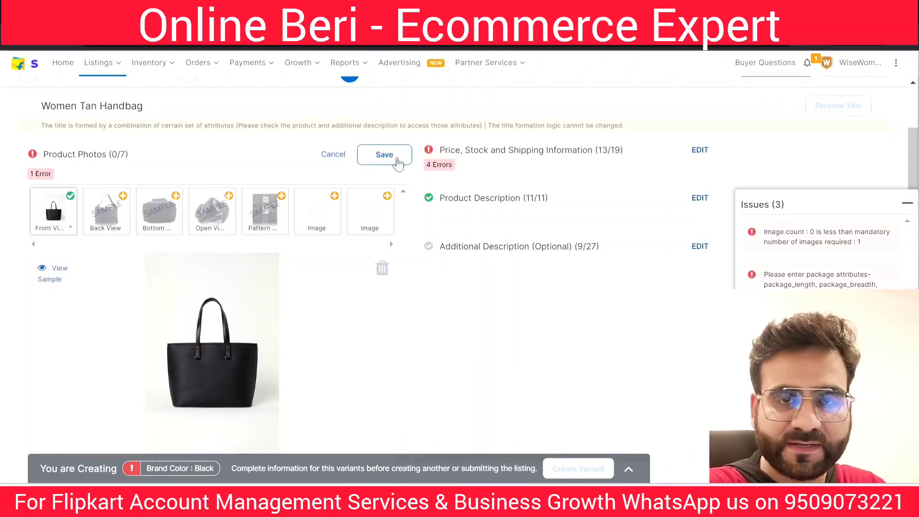
pyautogui.click(398, 163)
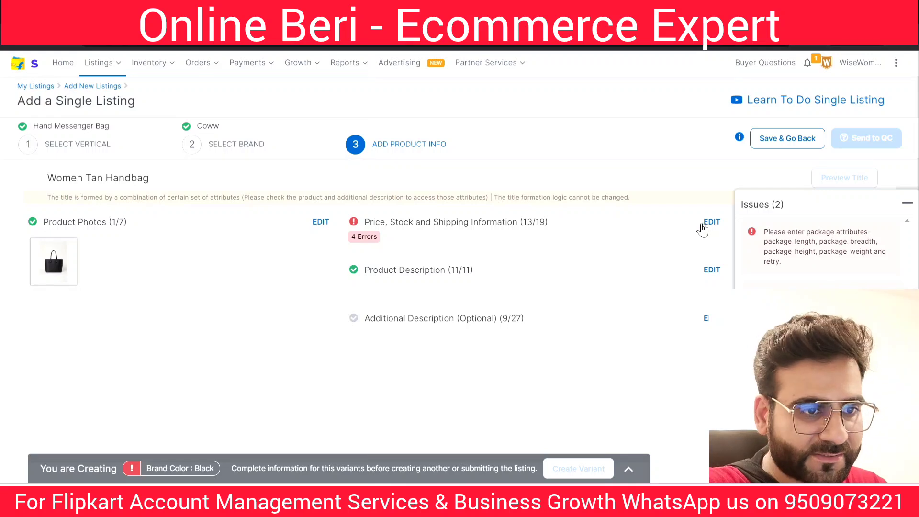
# Step: Open the variant's price, stock and shipping information, switch to Excel and copy the SKU HNDBAG-WMN-LARGE-CROC-TAN-1 from cell B2
pyautogui.click(712, 222)
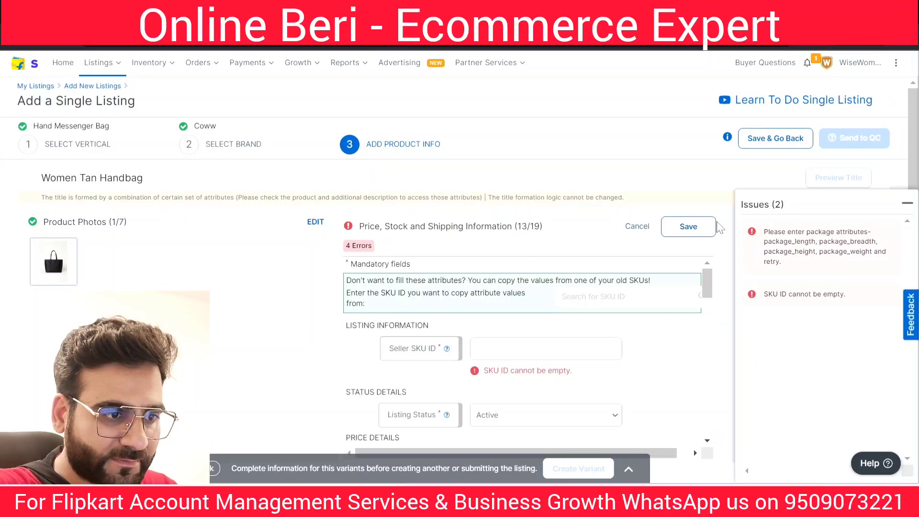
pyautogui.scroll(-1, 608, 326)
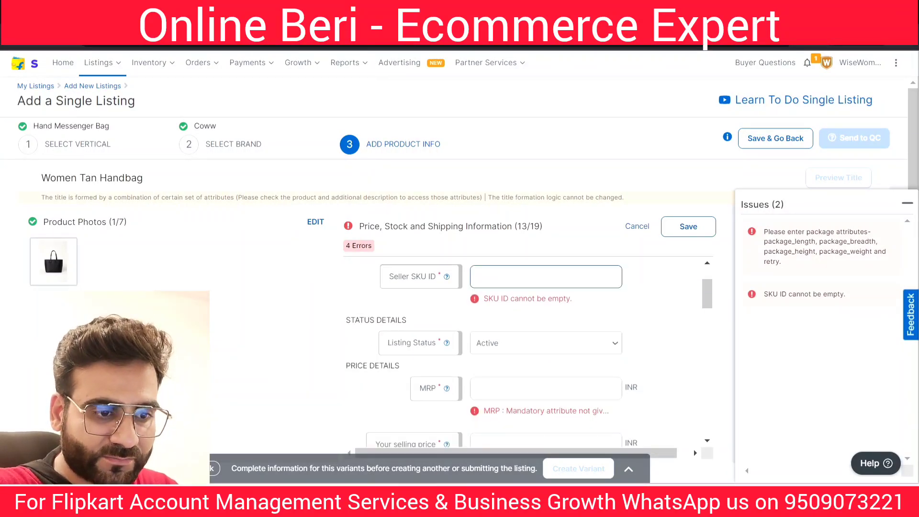
pyautogui.click(590, 500)
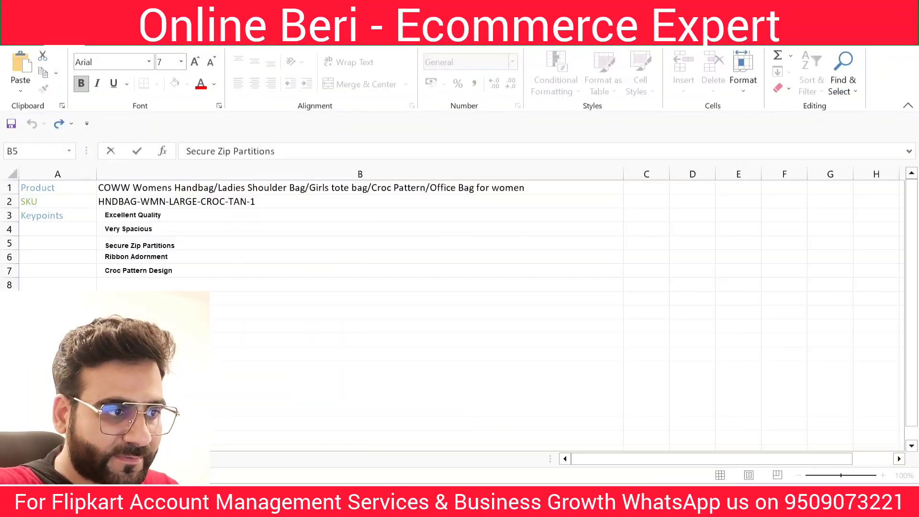
pyautogui.click(173, 203)
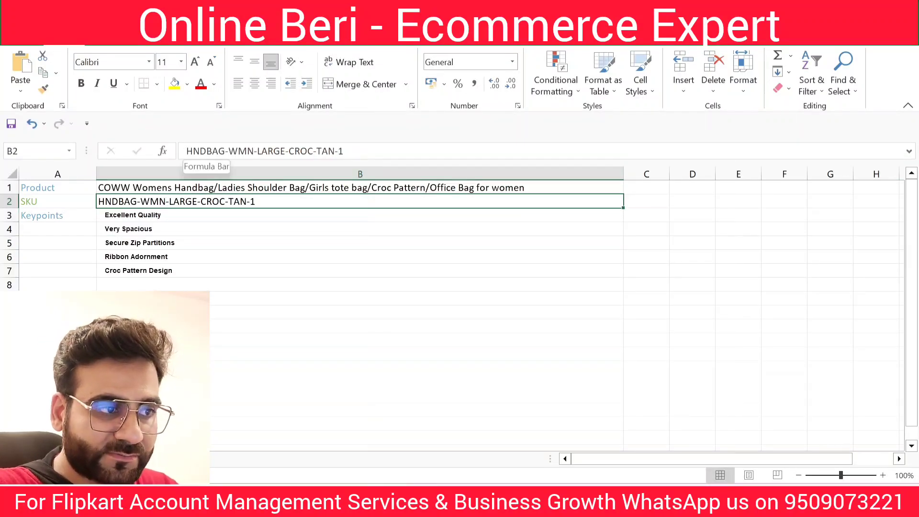
pyautogui.moveTo(186, 151); pyautogui.dragTo(345, 151)
pyautogui.hotkey('ctrl', 'c')
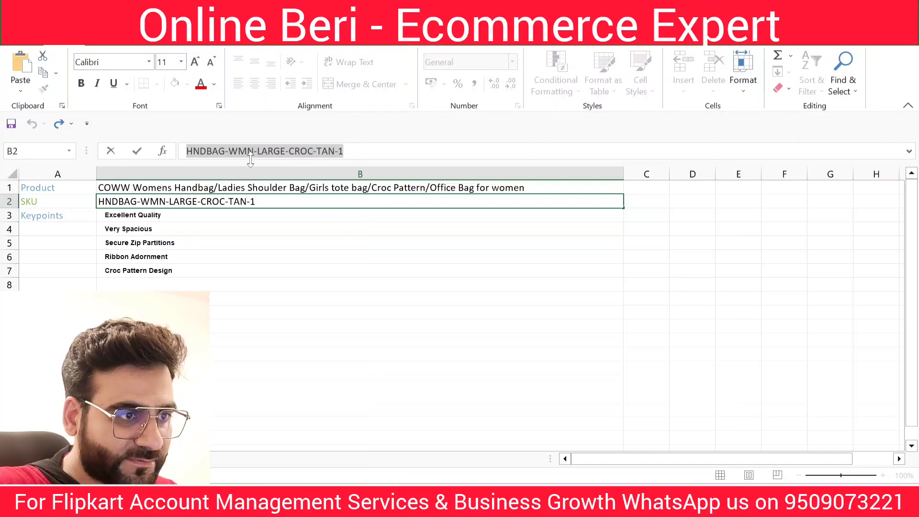
# Step: Switch back to the listing, paste the SKU into Seller SKU ID and change it to HNDBAG-WMN-LARGE-CROC-BLACK-1
pyautogui.hotkey('alt', 'Tab')
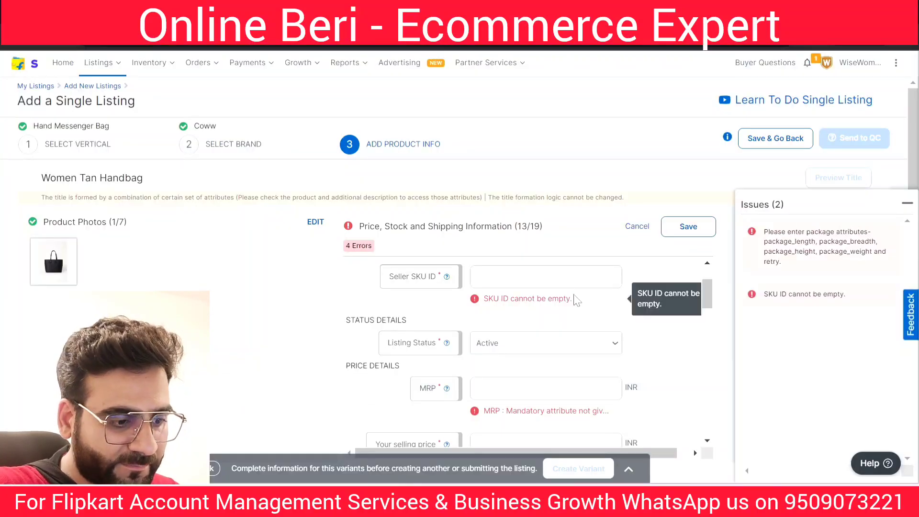
pyautogui.click(546, 277)
pyautogui.hotkey('ctrl', 'v')
pyautogui.press('BackSpace')
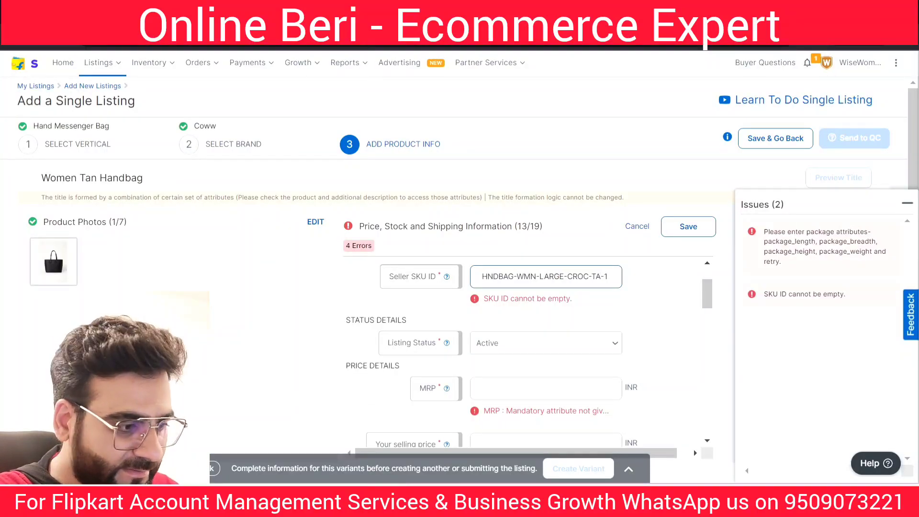
pyautogui.press('capslock')
pyautogui.write('BLACK')
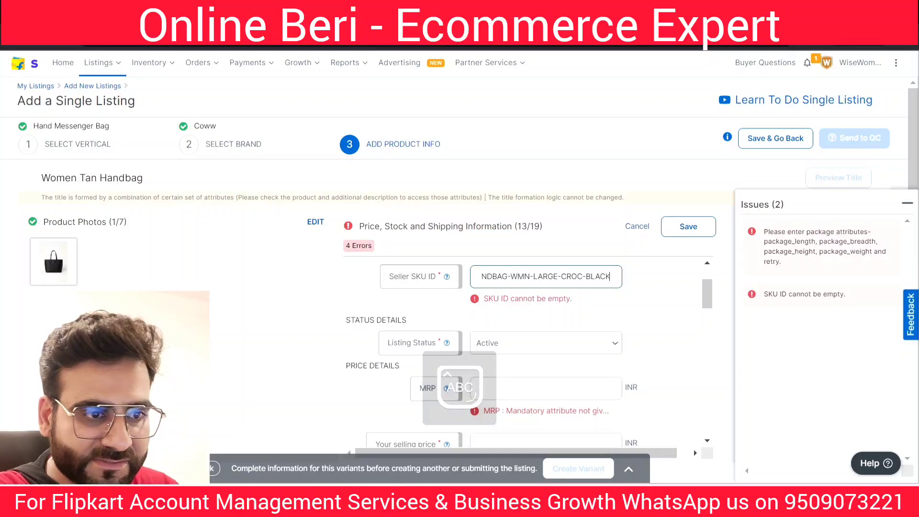
pyautogui.press('Left')
pyautogui.press('Left')
pyautogui.press('Left')
pyautogui.press('Left')
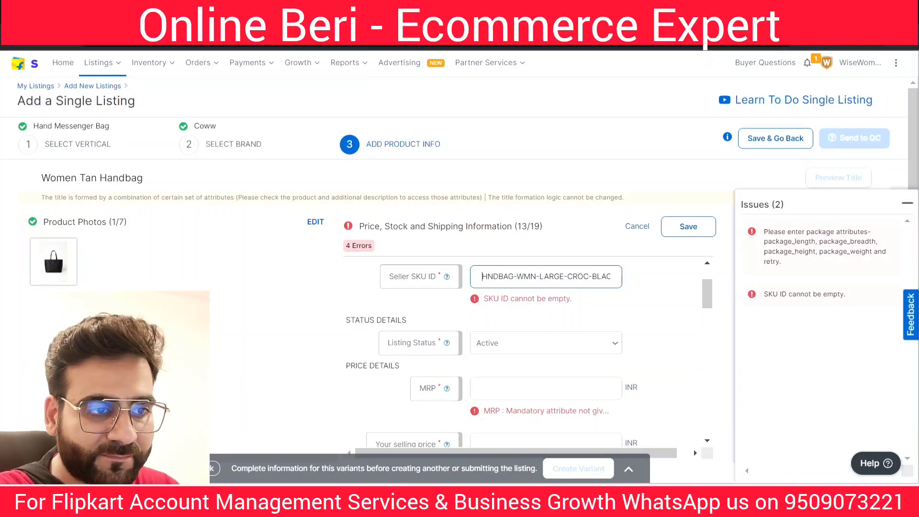
pyautogui.press('Right')
pyautogui.press('Right')
pyautogui.press('Right')
pyautogui.press('Right')
pyautogui.press('Right')
pyautogui.press('Right')
pyautogui.press('Right')
pyautogui.press('Right')
pyautogui.press('Right')
pyautogui.press('Right')
pyautogui.press('Right')
pyautogui.press('Right')
pyautogui.press('Right')
pyautogui.press('Right')
pyautogui.press('Right')
pyautogui.press('Right')
pyautogui.press('Right')
pyautogui.press('Right')
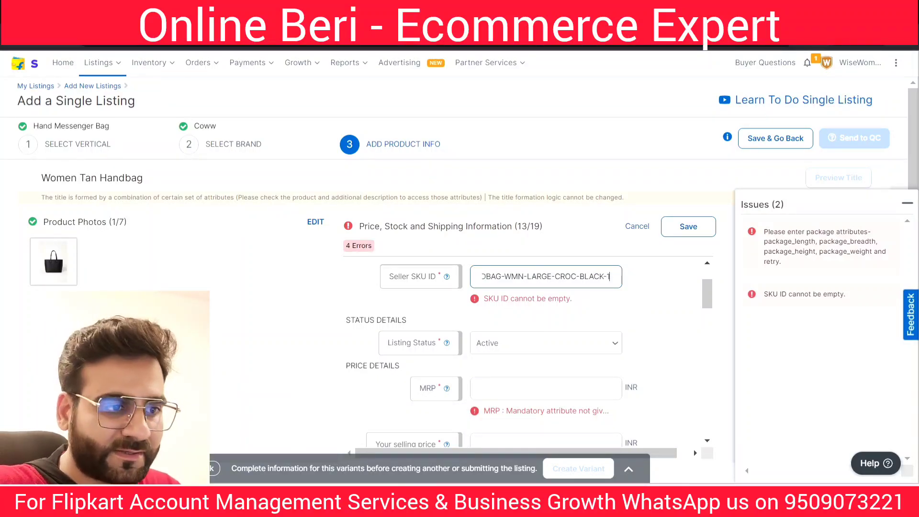
# Step: Set the variant's MRP to 1099 INR, selling price to 499 INR and stock to 15
pyautogui.click(614, 381)
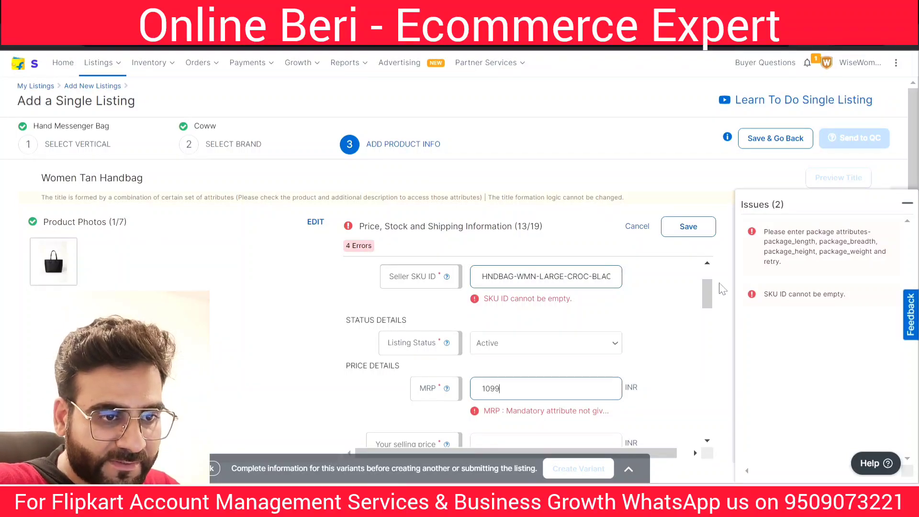
pyautogui.scroll(-2, 708, 293)
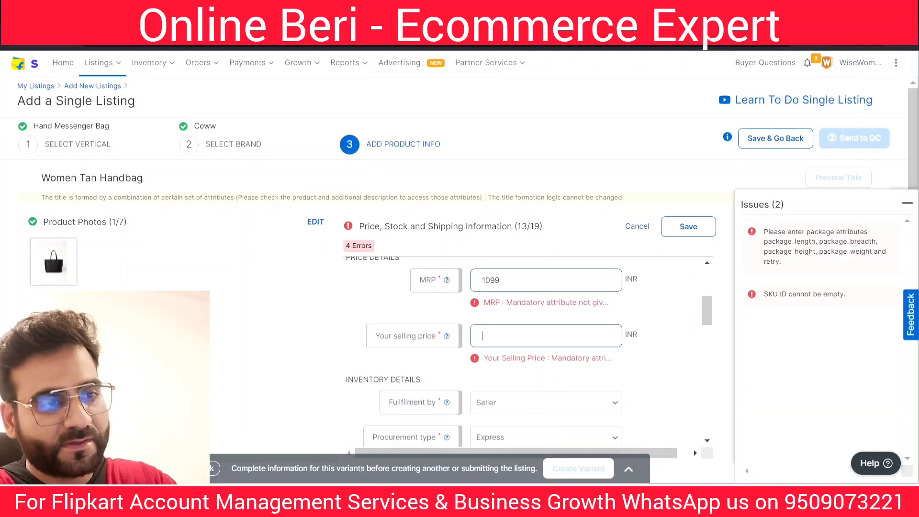
pyautogui.write('499')
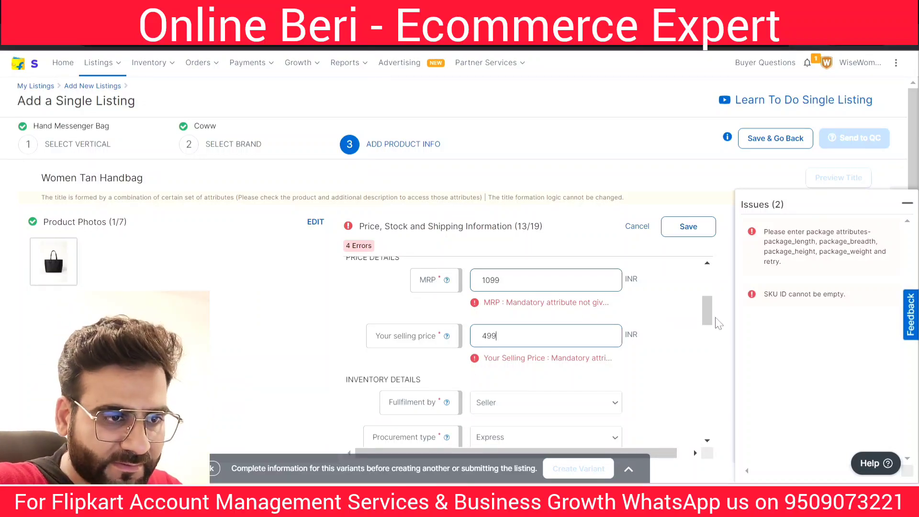
pyautogui.moveTo(707, 310); pyautogui.dragTo(697, 343)
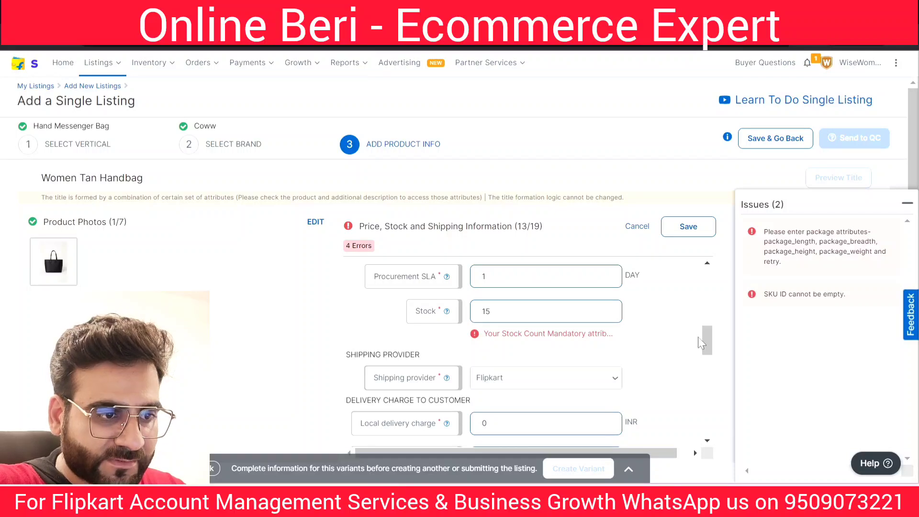
# Step: Set the package length to 15, breadth to 20 and height to 10 cm, fill in the weight, and save the section
pyautogui.moveTo(699, 340); pyautogui.dragTo(690, 382)
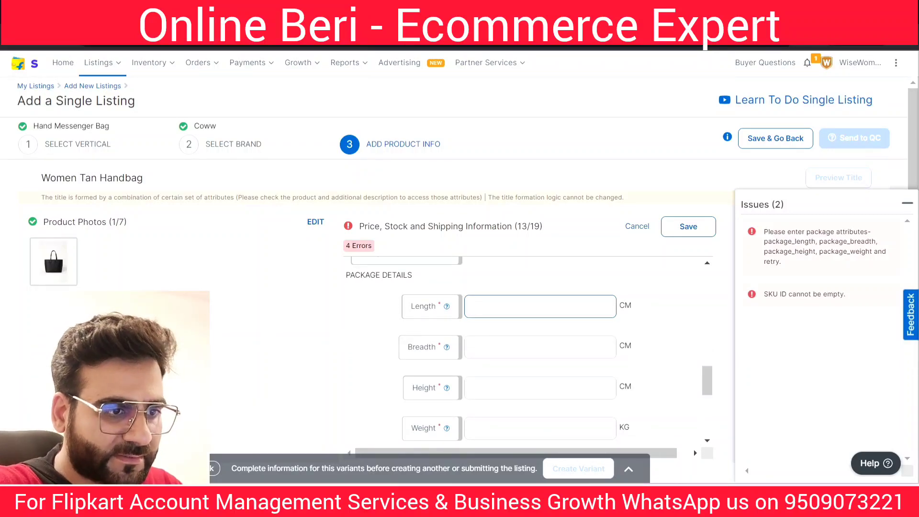
pyautogui.write('3')
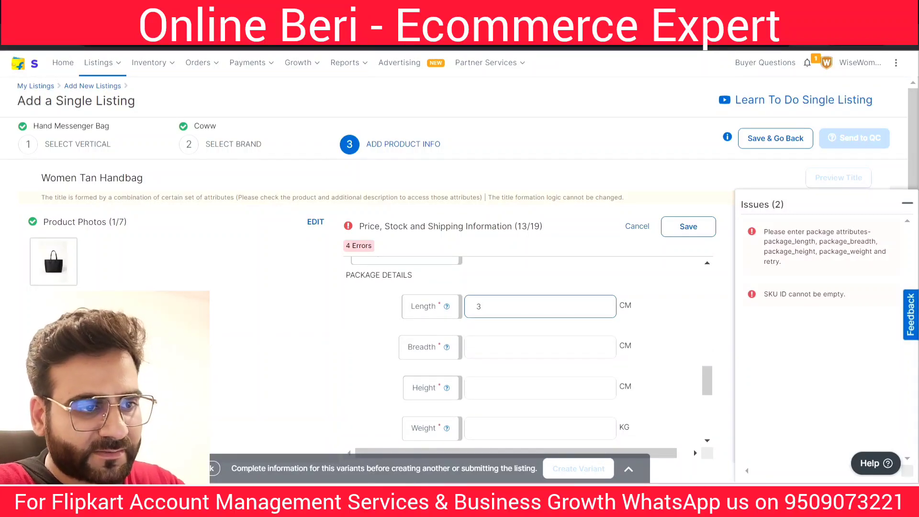
pyautogui.write('.0')
pyautogui.moveTo(498, 309); pyautogui.dragTo(452, 316)
pyautogui.write('15')
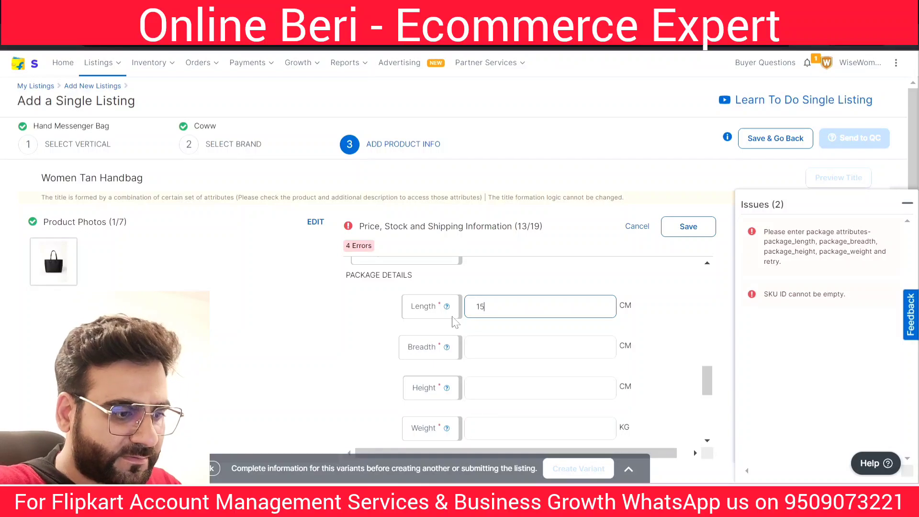
pyautogui.press('Tab')
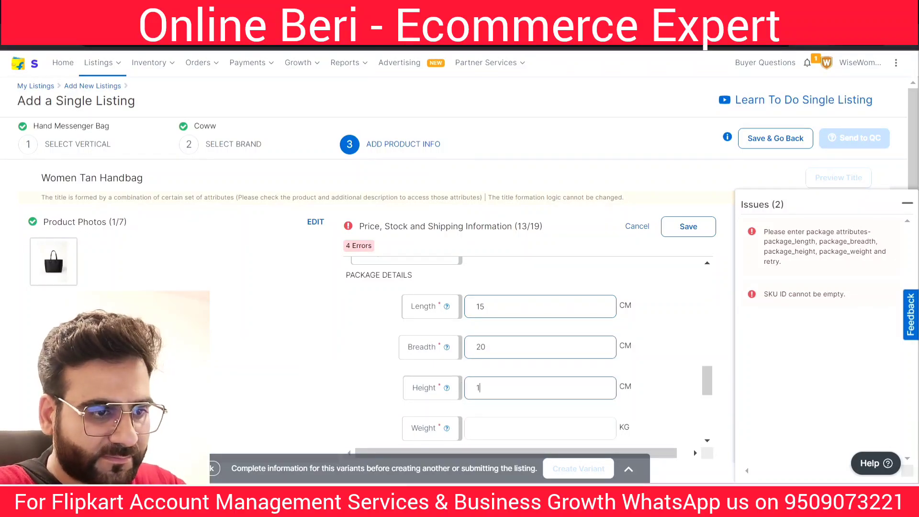
pyautogui.press('Tab')
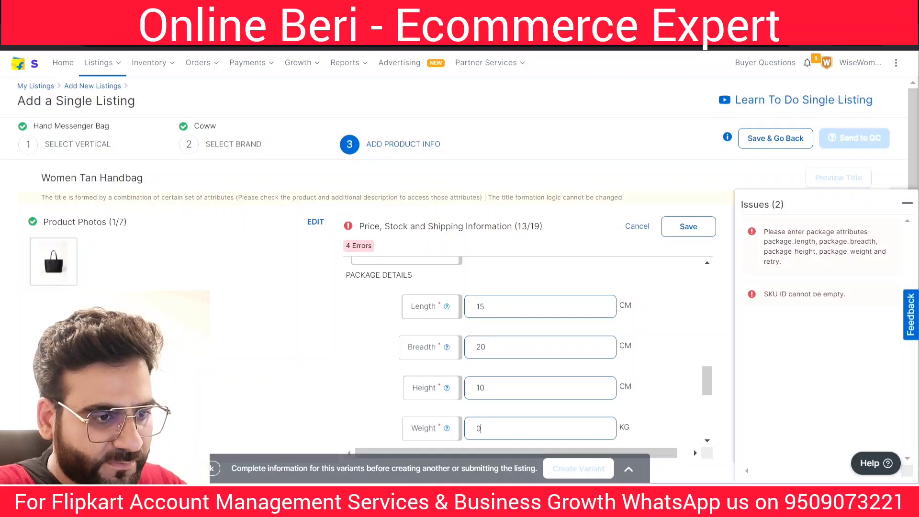
pyautogui.scroll(-10, 699, 393)
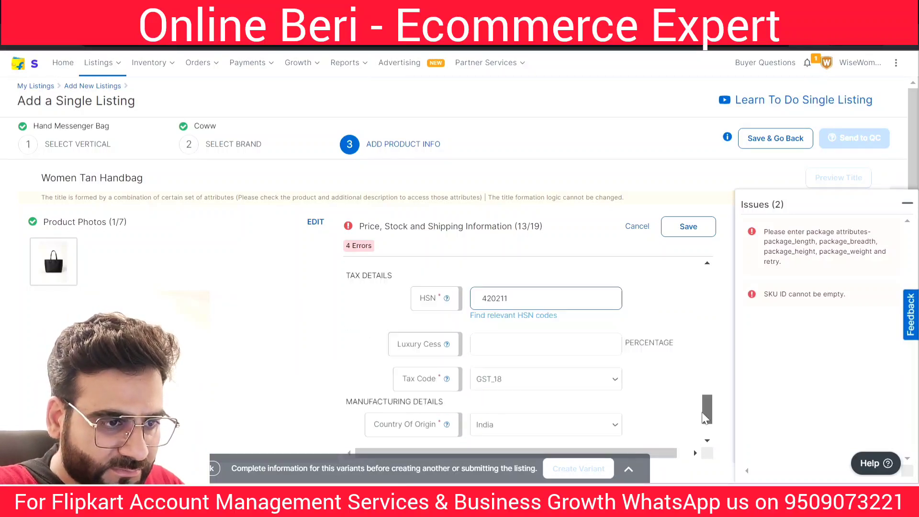
pyautogui.click(698, 231)
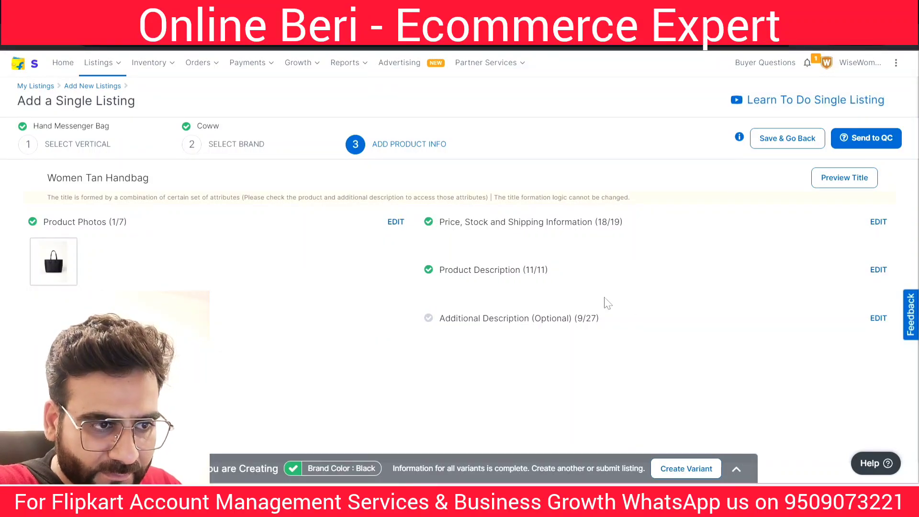
# Step: Review the Black variant's Product Description fields, such as Brand Color and Color, and close the section without saving
pyautogui.click(878, 270)
pyautogui.scroll(-2, 902, 265)
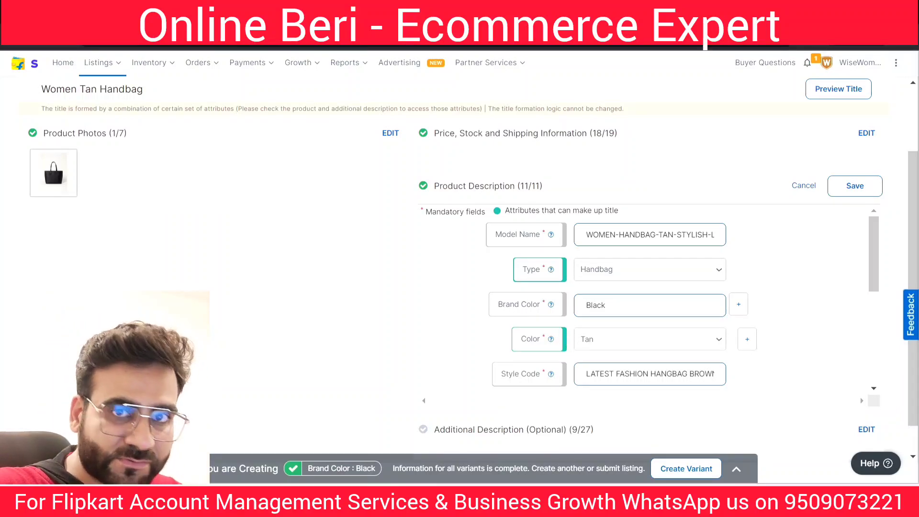
pyautogui.moveTo(448, 187); pyautogui.dragTo(579, 190)
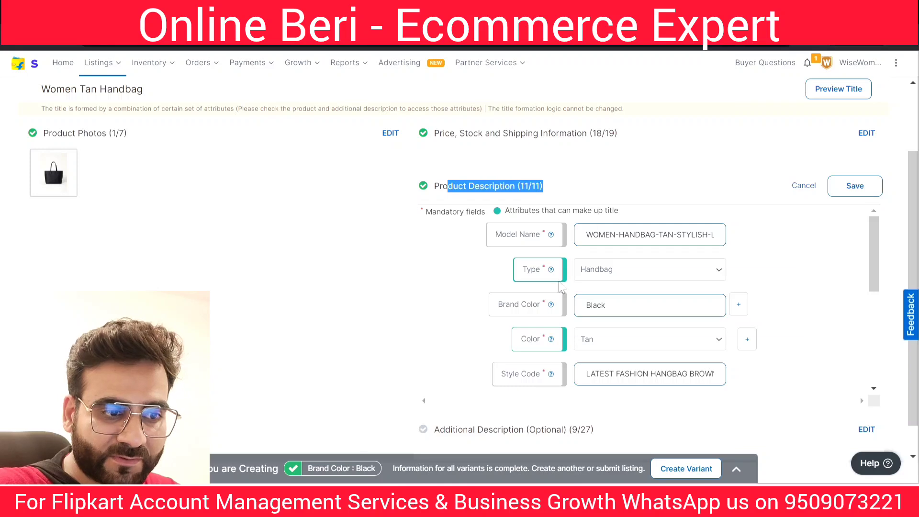
pyautogui.click(808, 187)
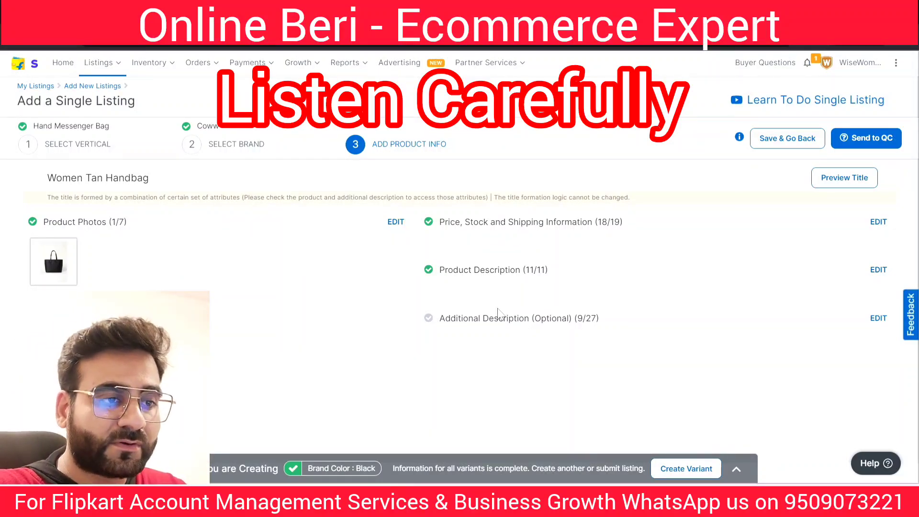
# Step: Open the Black variant's Product Description for editing and replace TAN with BLACK in the Model Name
pyautogui.moveTo(474, 270); pyautogui.dragTo(530, 270)
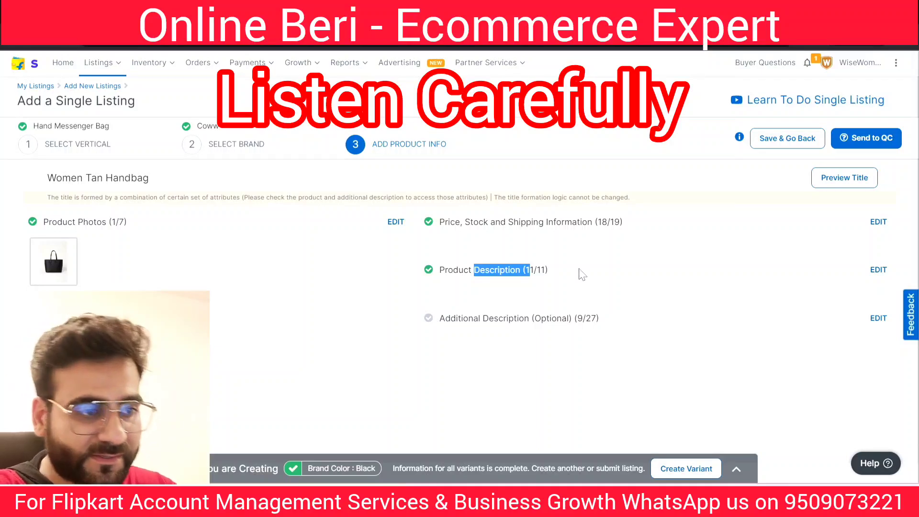
pyautogui.click(461, 278)
pyautogui.moveTo(440, 270); pyautogui.dragTo(520, 271)
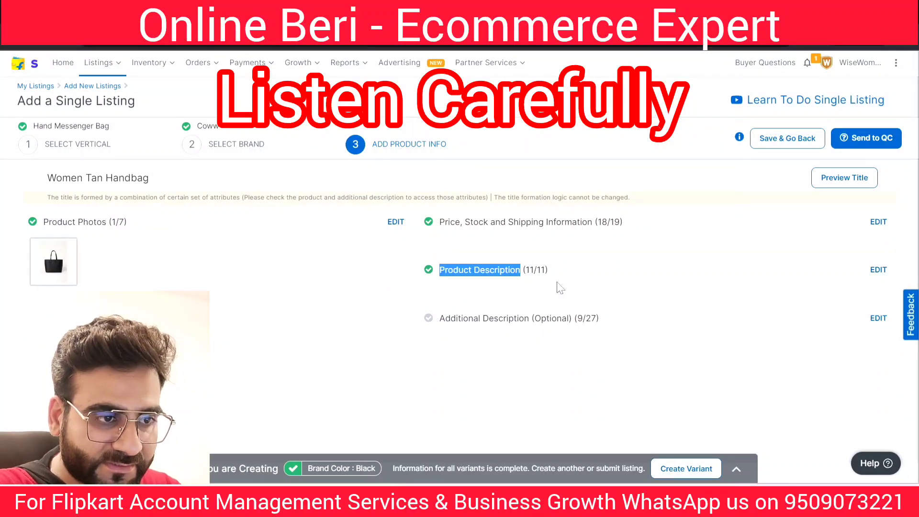
pyautogui.click(878, 270)
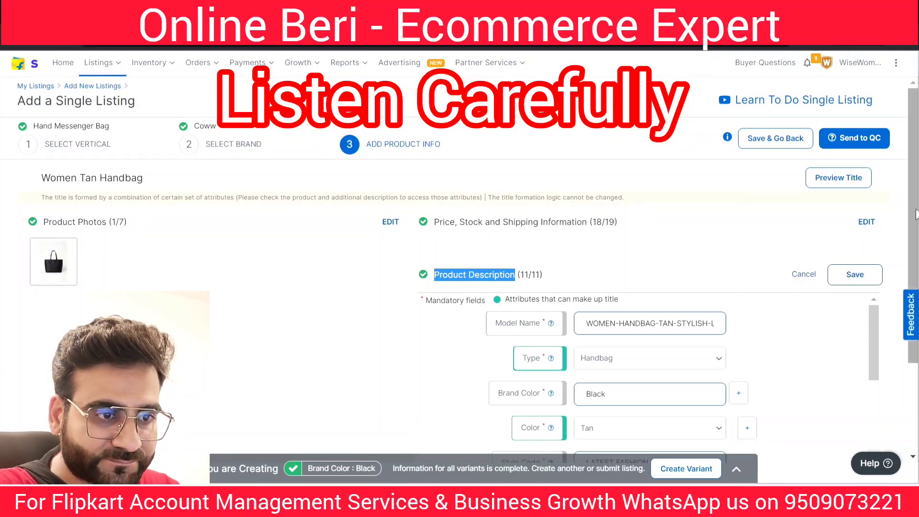
pyautogui.scroll(-1, 872, 268)
pyautogui.moveTo(585, 270); pyautogui.dragTo(745, 271)
pyautogui.click(629, 270)
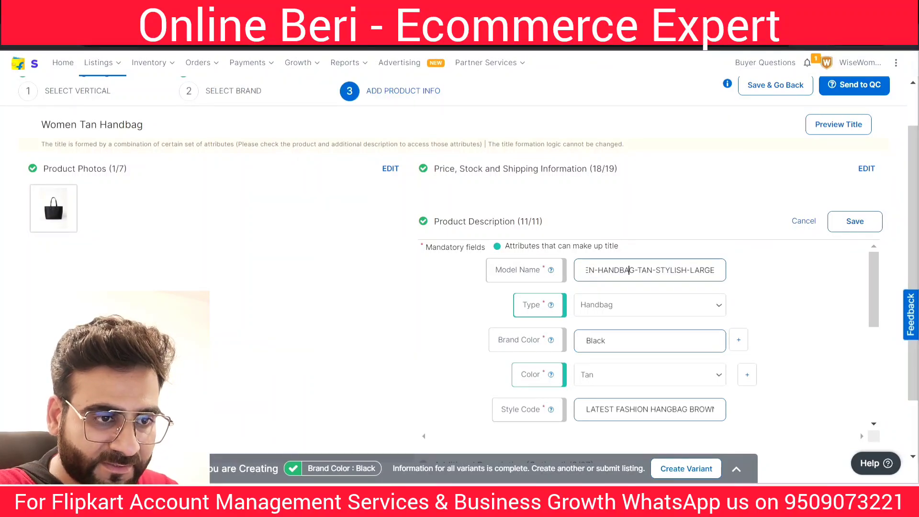
pyautogui.doubleClick(644, 271)
pyautogui.write('BLACK')
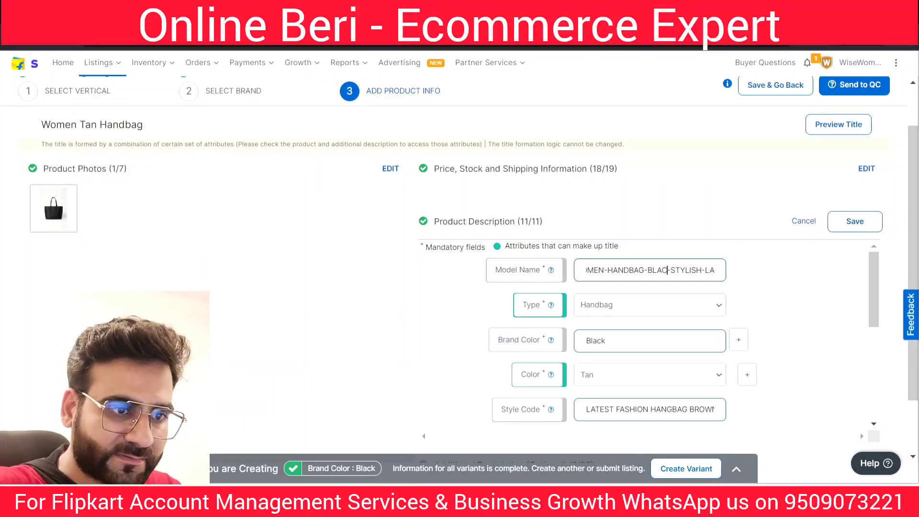
# Step: Set the Black variant's Color attribute to Black
pyautogui.scroll(-1, 843, 296)
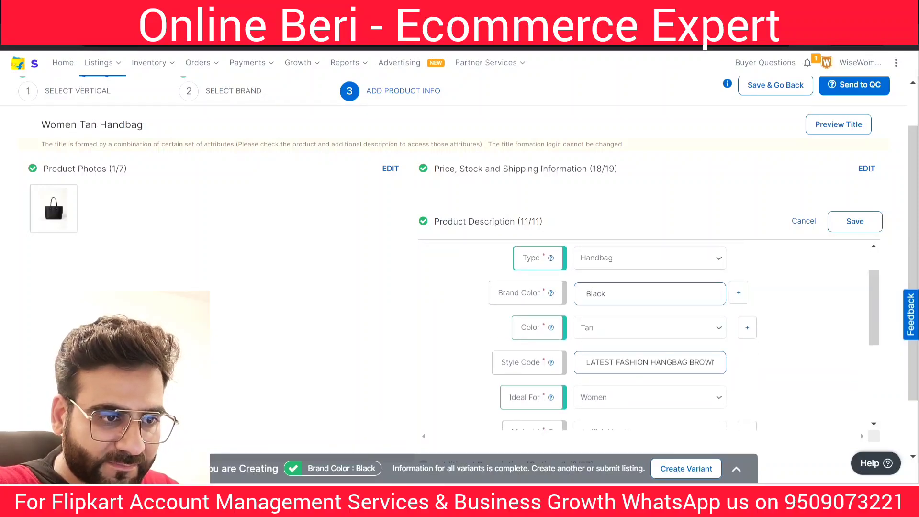
pyautogui.click(607, 328)
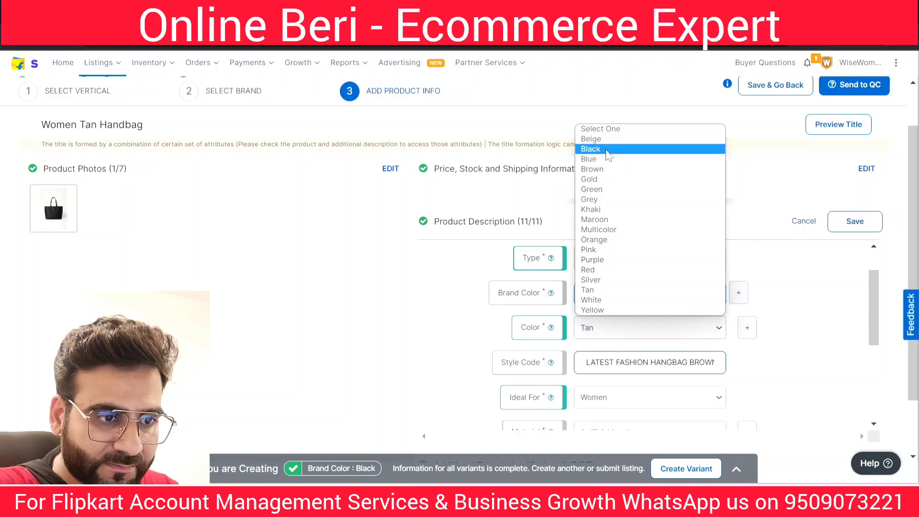
pyautogui.click(604, 149)
# Step: Replace BROWN with BLACK in the Style Code and save the Product Description section
pyautogui.moveTo(623, 362); pyautogui.dragTo(705, 362)
pyautogui.doubleClick(635, 362)
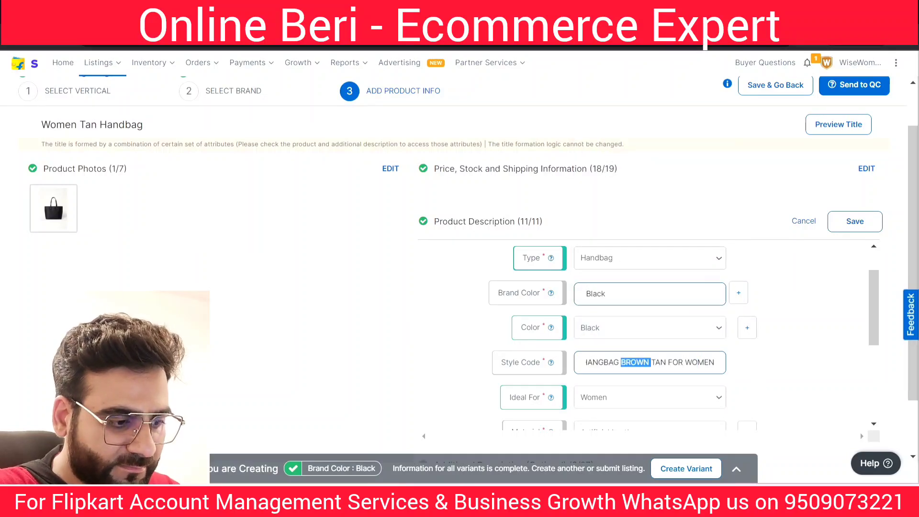
pyautogui.write('BLACK')
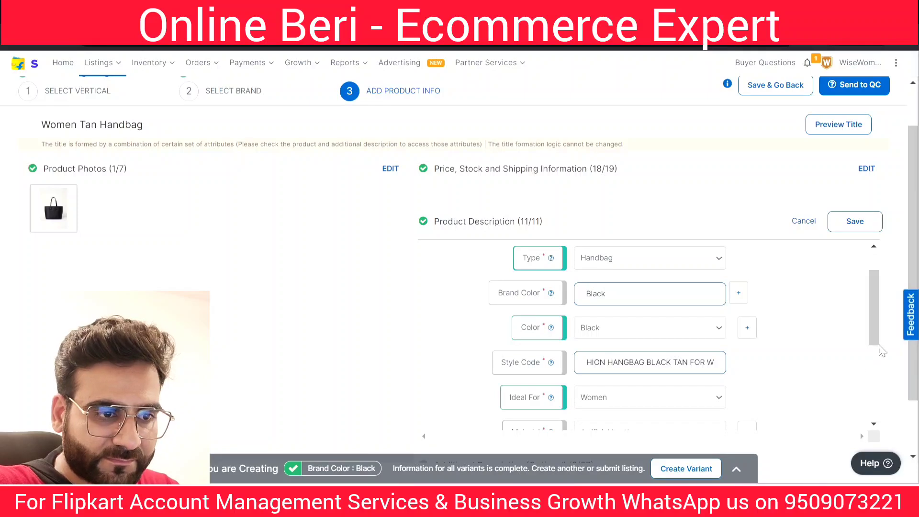
pyautogui.scroll(-4, 883, 351)
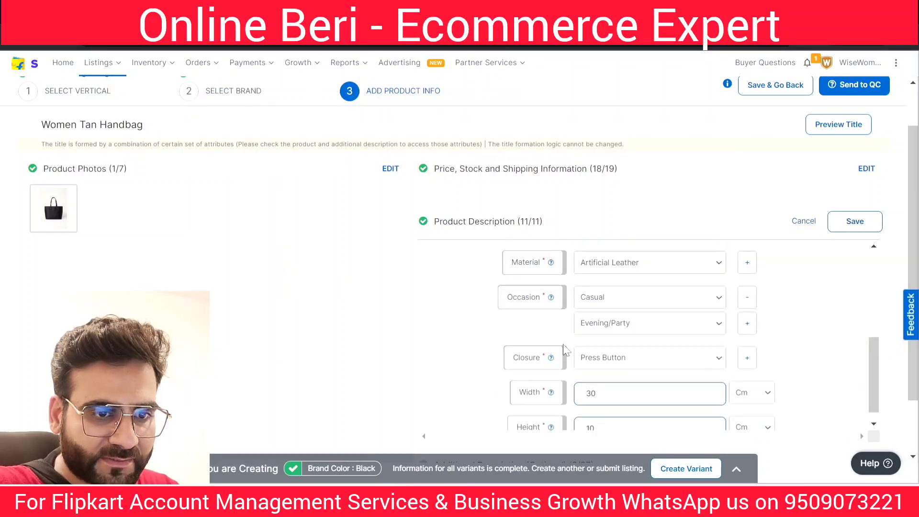
pyautogui.scroll(-1, 869, 374)
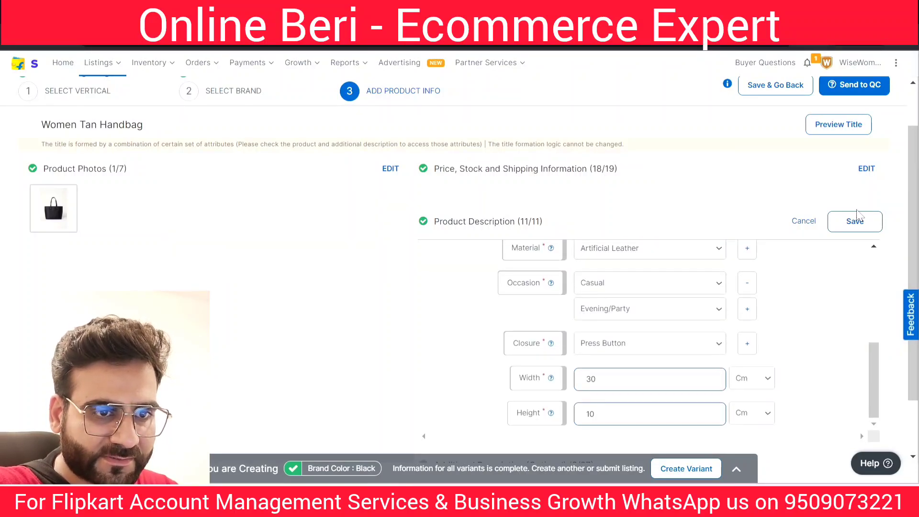
pyautogui.click(857, 217)
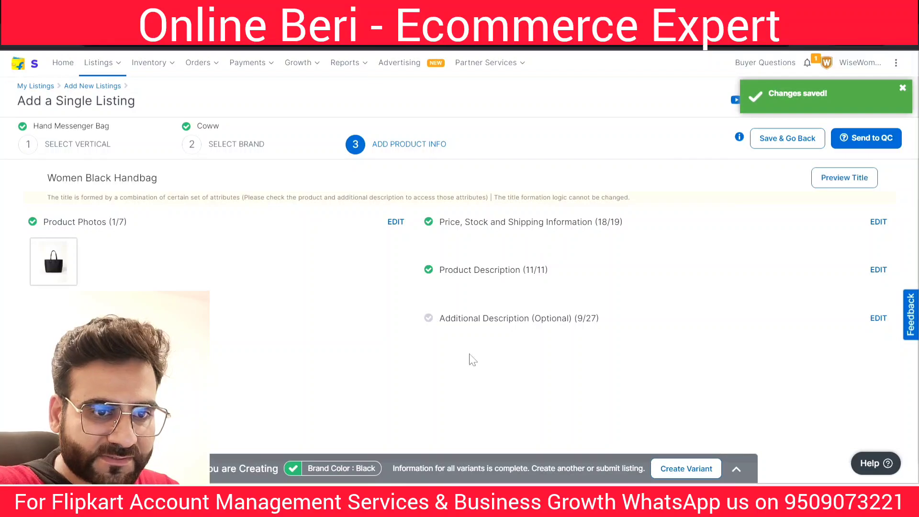
# Step: Open the Additional Description for editing and change "Women Tan Color Handbag" to "Women Black Color Handbag" in the Description text
pyautogui.moveTo(913, 198); pyautogui.dragTo(870, 270)
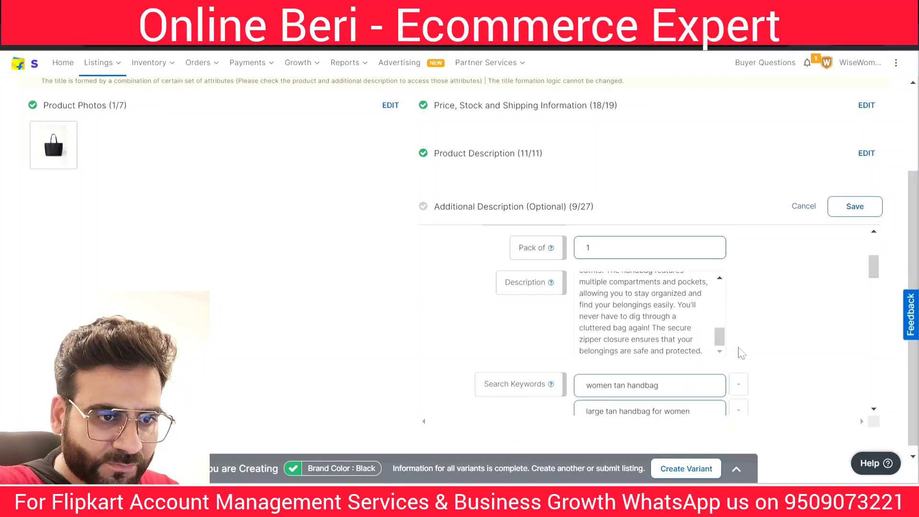
pyautogui.moveTo(719, 343); pyautogui.dragTo(723, 282)
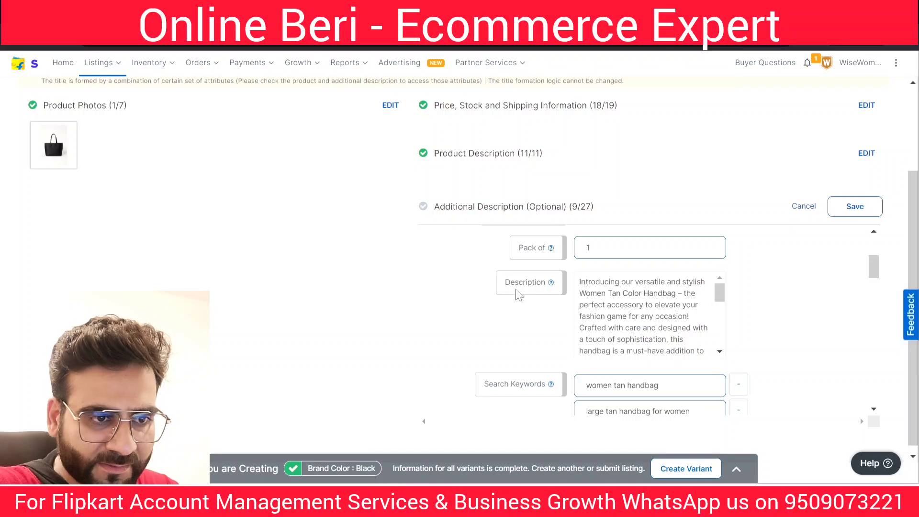
pyautogui.doubleClick(615, 293)
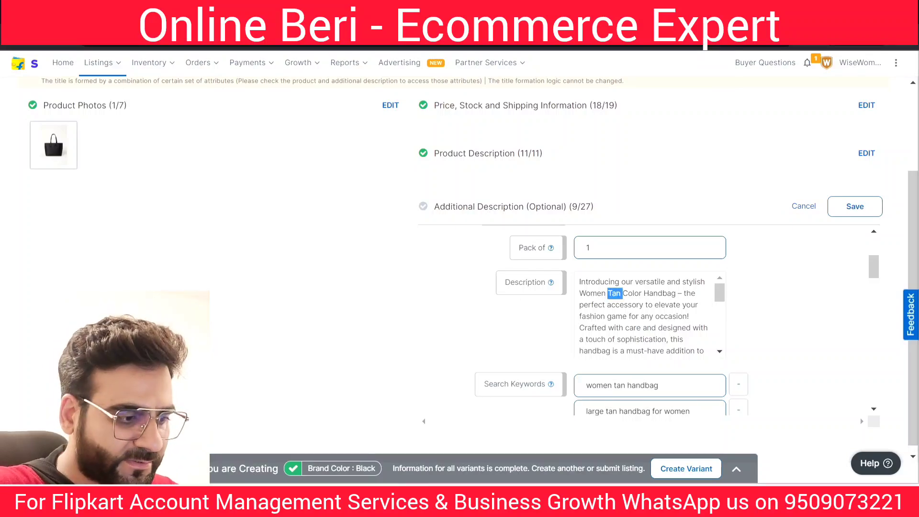
pyautogui.write('Black')
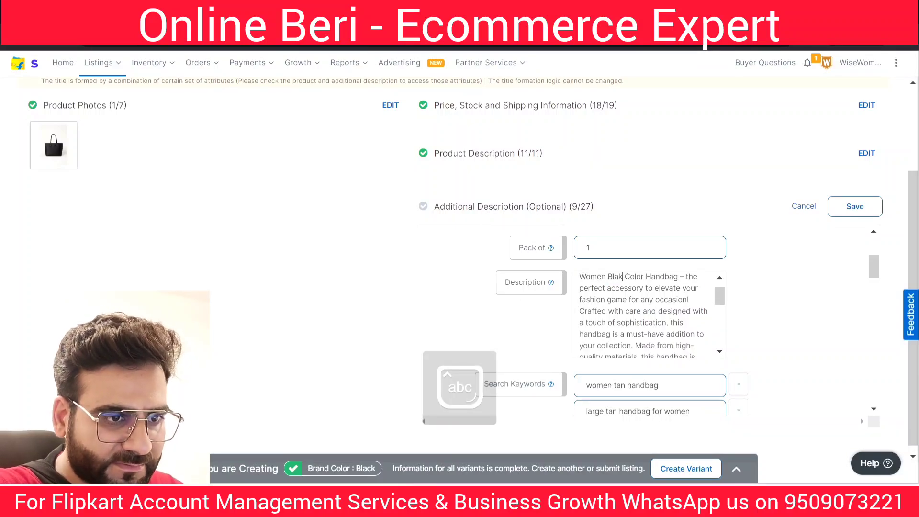
pyautogui.press('BackSpace')
pyautogui.press('BackSpace')
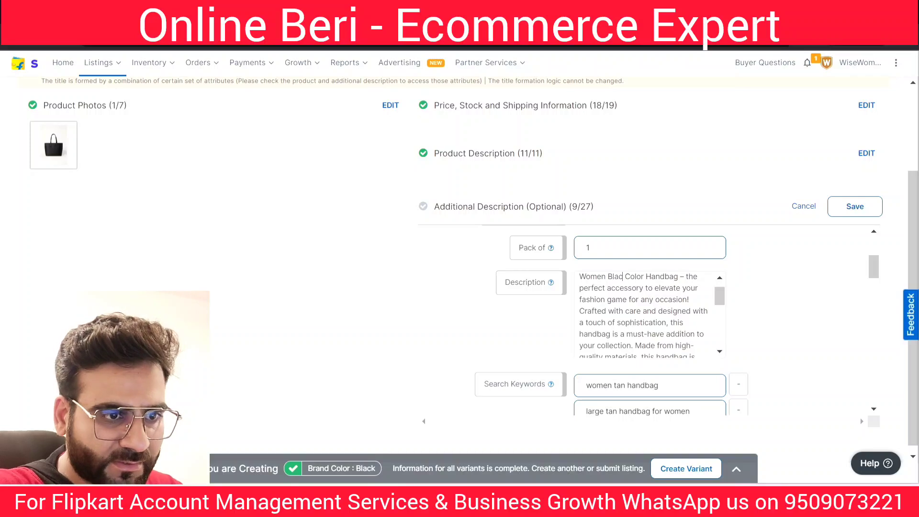
pyautogui.write('ck')
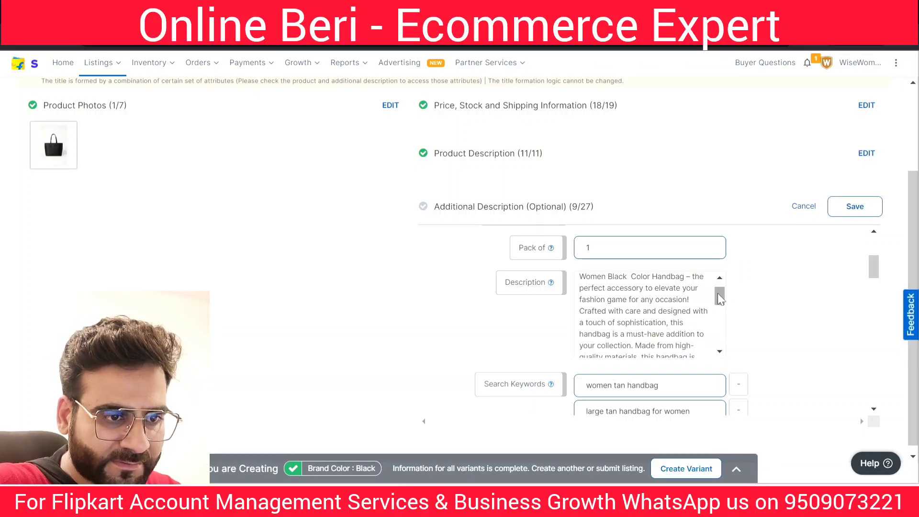
# Step: Change the first search keyword to "women black handbag" and remove the keyword "large tan handbag for women"
pyautogui.moveTo(719, 296); pyautogui.dragTo(718, 354)
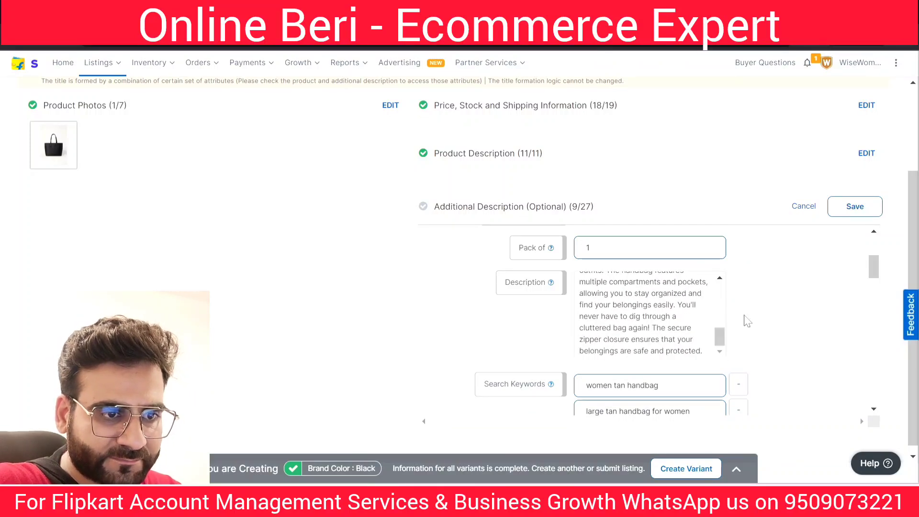
pyautogui.scroll(-2, 744, 318)
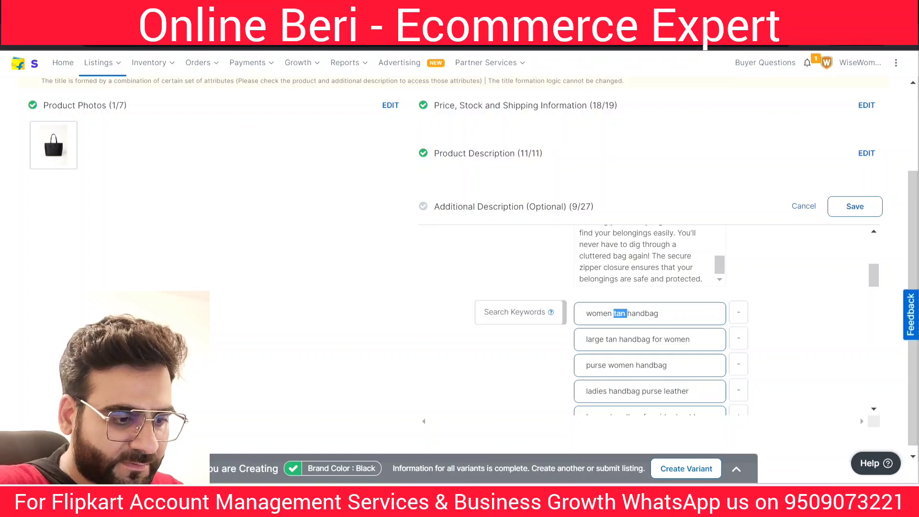
pyautogui.write('black')
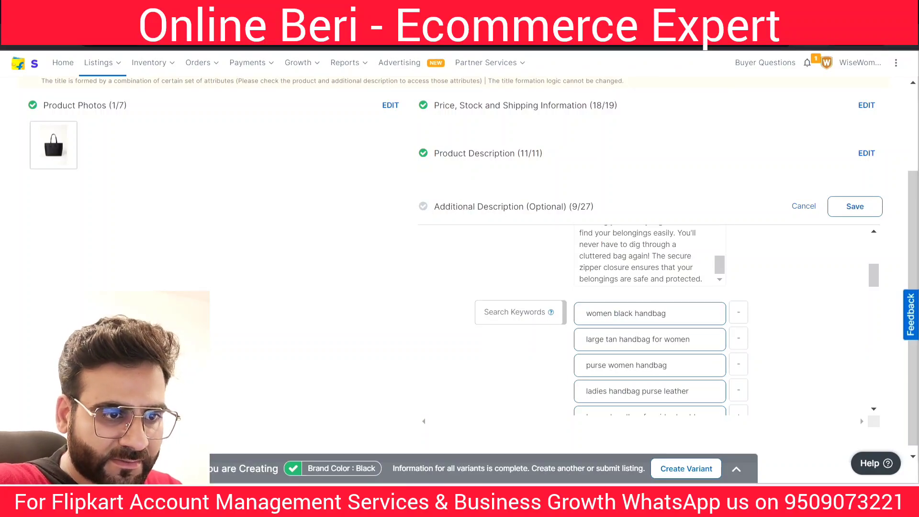
pyautogui.moveTo(690, 339); pyautogui.dragTo(537, 349)
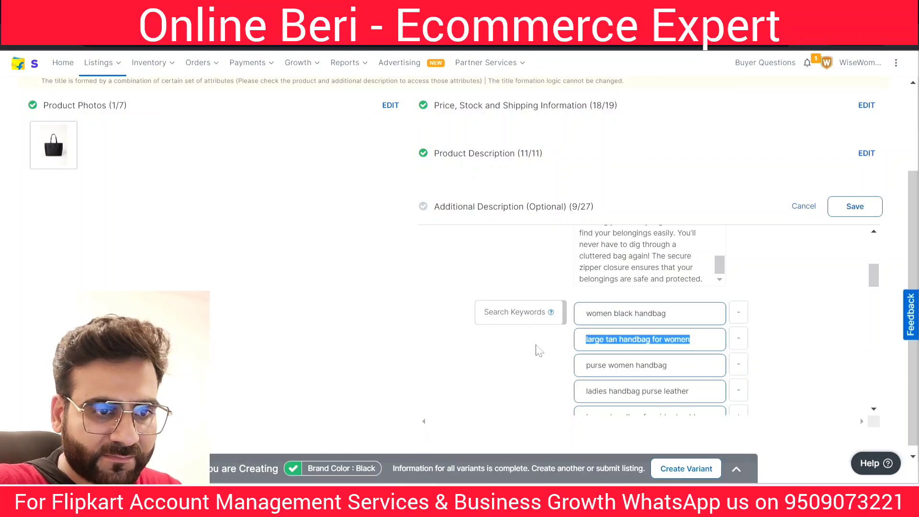
pyautogui.scroll(-2, 838, 306)
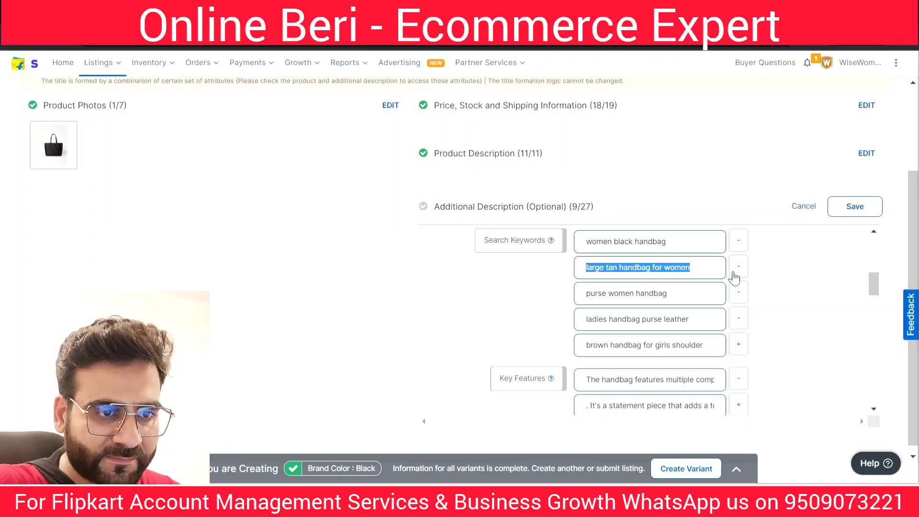
pyautogui.click(738, 267)
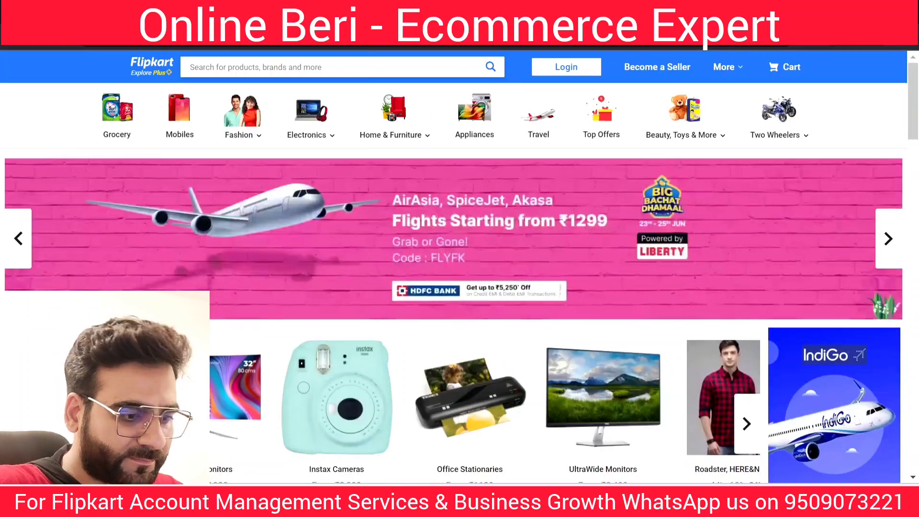
# Step: Switch to the Flipkart shopping site, look up "handbag black women" and pick the suggestion "black handbags for women" in Handbags
pyautogui.click(307, 67)
pyautogui.write('handbag')
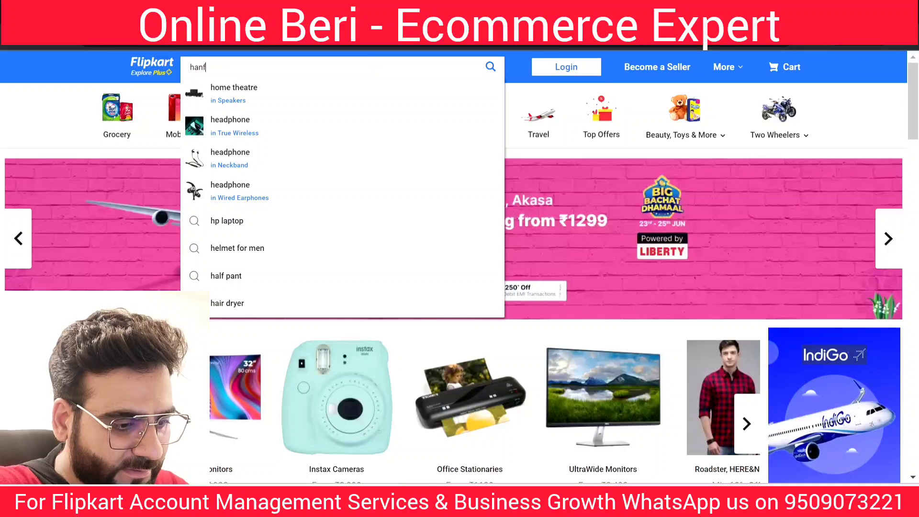
pyautogui.write(' black w')
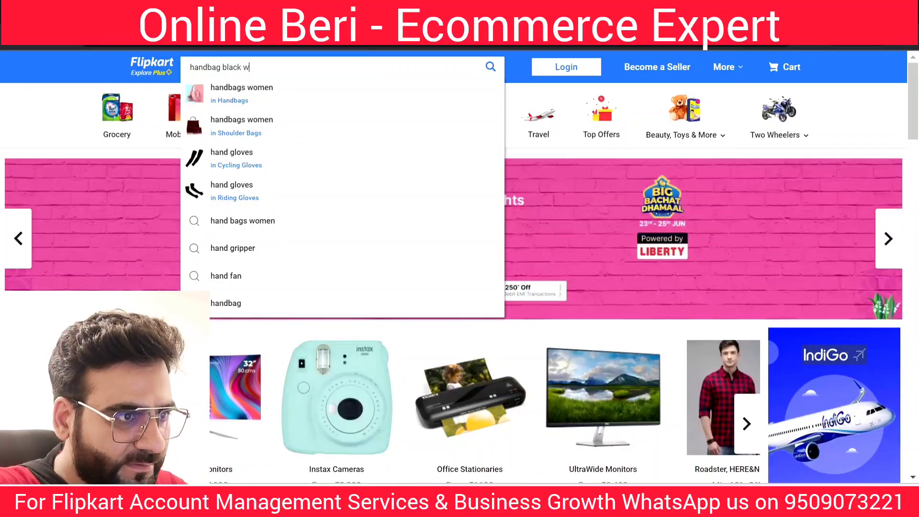
pyautogui.write('omen')
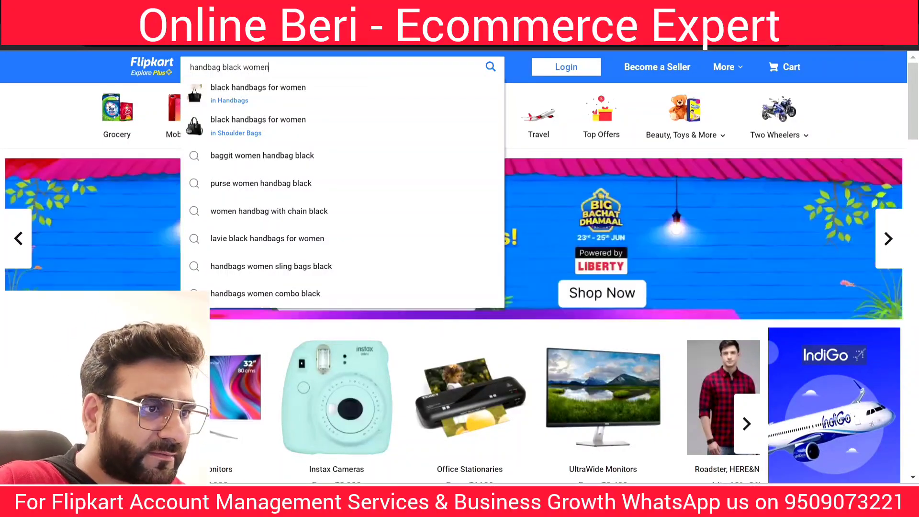
pyautogui.click(262, 100)
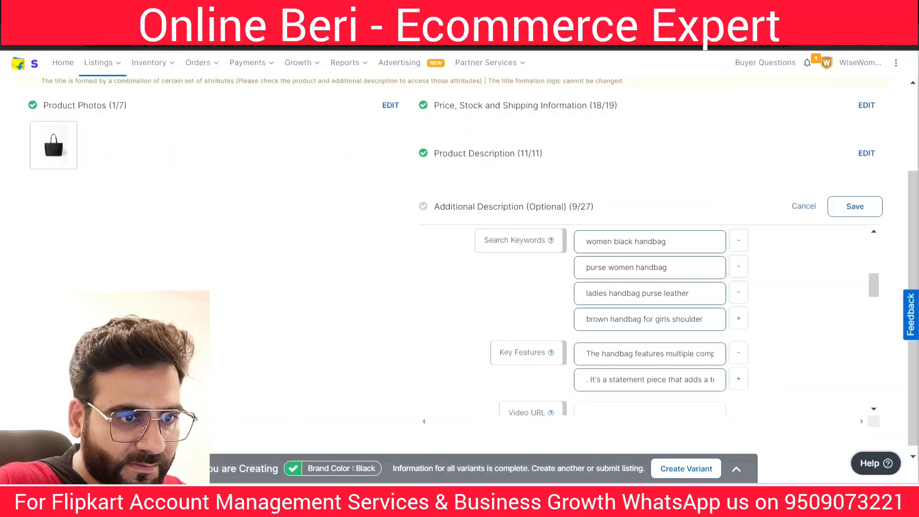
# Step: Switch back to the Seller Hub listing and add the search keyword "black handbags for women"
pyautogui.click(739, 319)
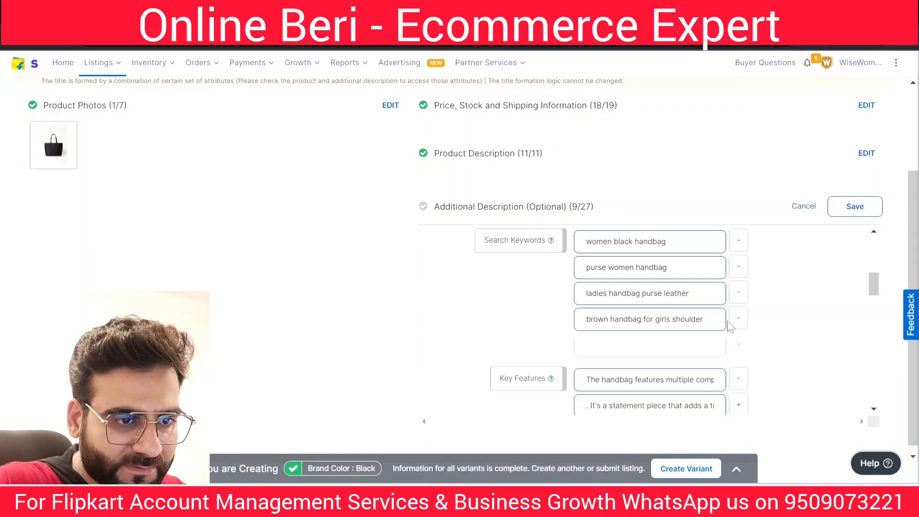
pyautogui.click(650, 345)
pyautogui.write('black handbags for women')
pyautogui.click(800, 332)
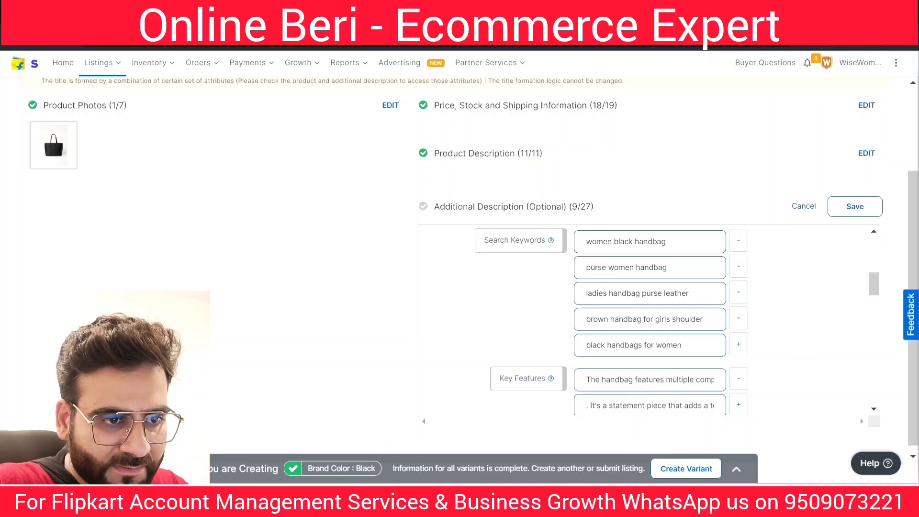
# Step: Remove "brown" from the fourth search keyword so that it reads "handbag for girls shoulder"
pyautogui.moveTo(609, 293); pyautogui.dragTo(689, 293)
pyautogui.moveTo(597, 319); pyautogui.dragTo(676, 319)
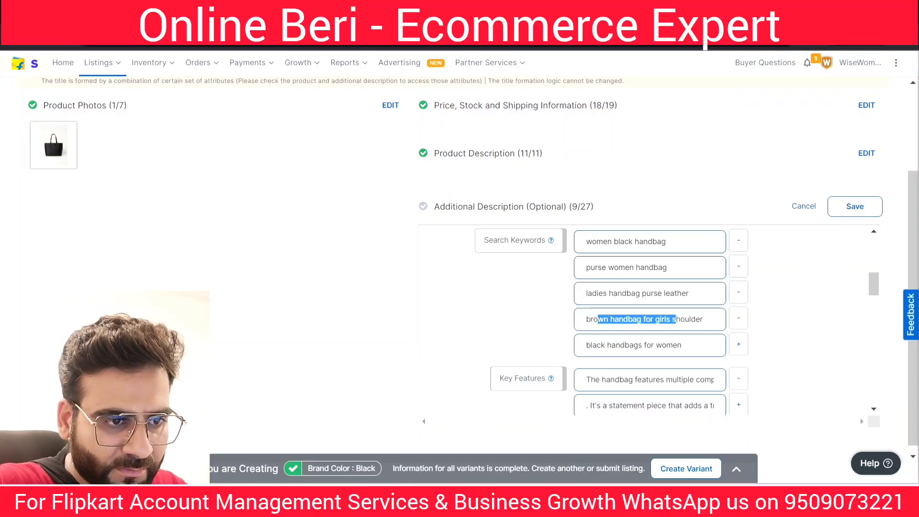
pyautogui.click(597, 319)
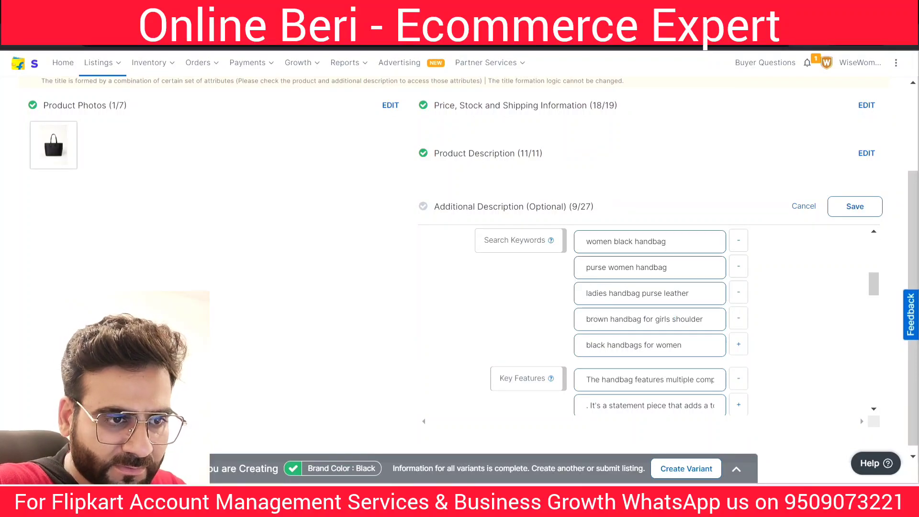
pyautogui.doubleClick(598, 319)
pyautogui.press('BackSpace')
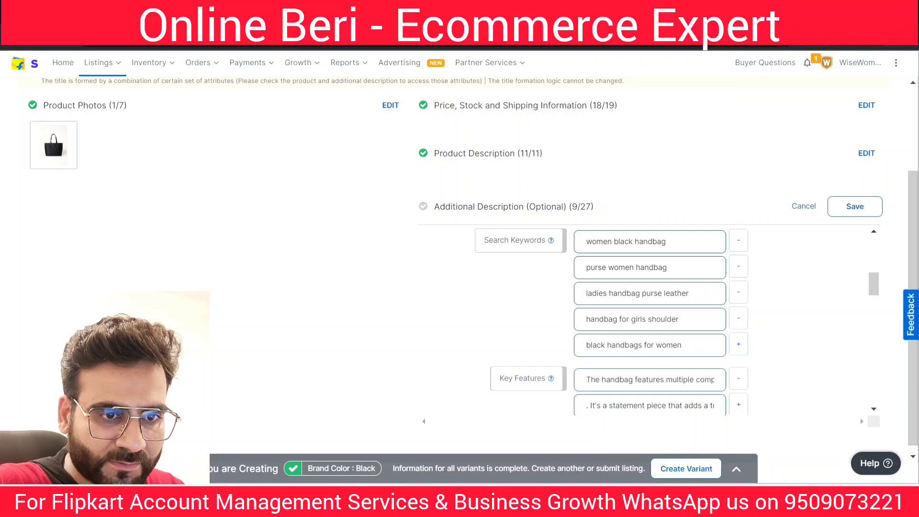
# Step: Change the Black variant's sales package to "1 Black Color Handbag For Women" and save the additional description
pyautogui.moveTo(871, 290)
pyautogui.mouseDown()
pyautogui.moveTo(870, 282)
pyautogui.moveTo(856, 300)
pyautogui.mouseUp()
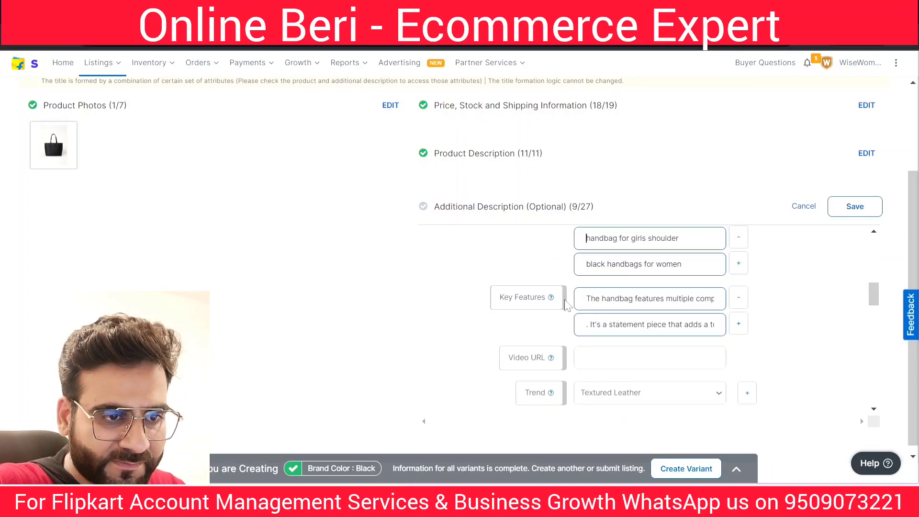
pyautogui.moveTo(585, 299); pyautogui.dragTo(728, 299)
pyautogui.moveTo(595, 325); pyautogui.dragTo(873, 386)
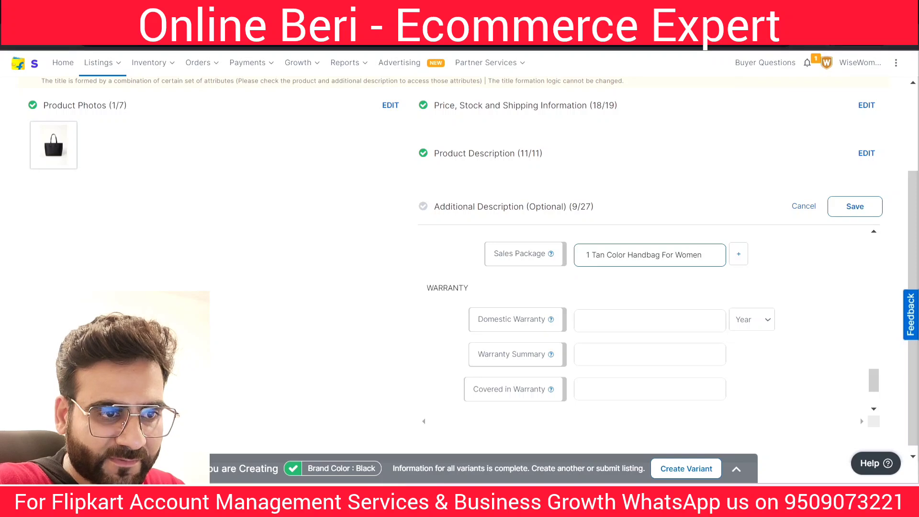
pyautogui.write('Black')
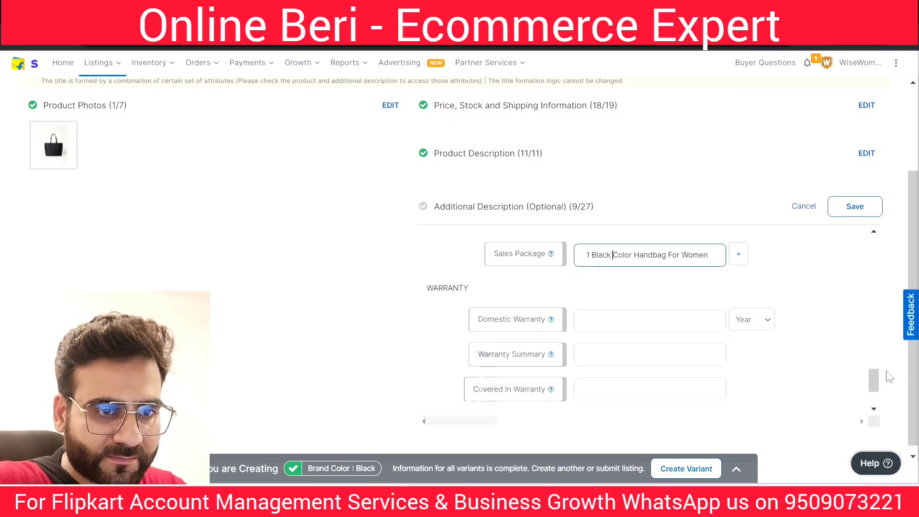
pyautogui.moveTo(873, 381); pyautogui.dragTo(874, 391)
pyautogui.click(844, 215)
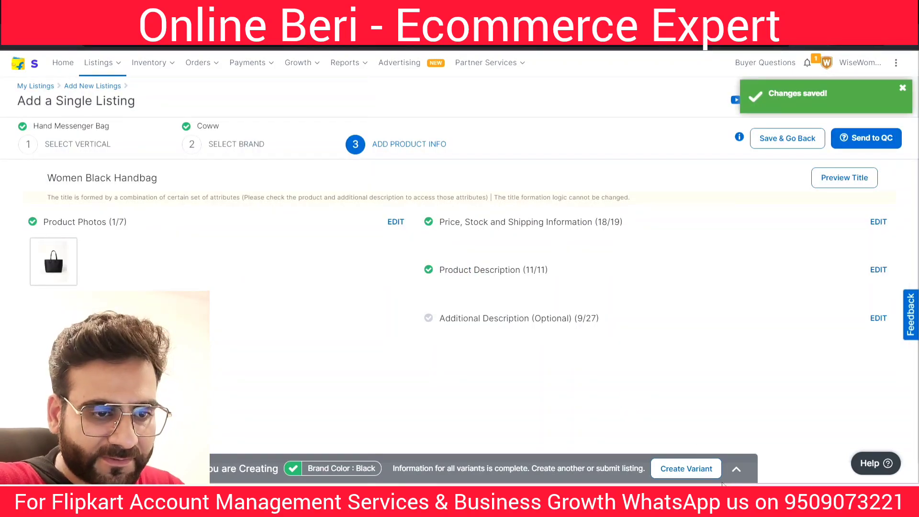
# Step: Review the Black and Tan variants of the handbag listing and submit the listing to QC
pyautogui.click(736, 470)
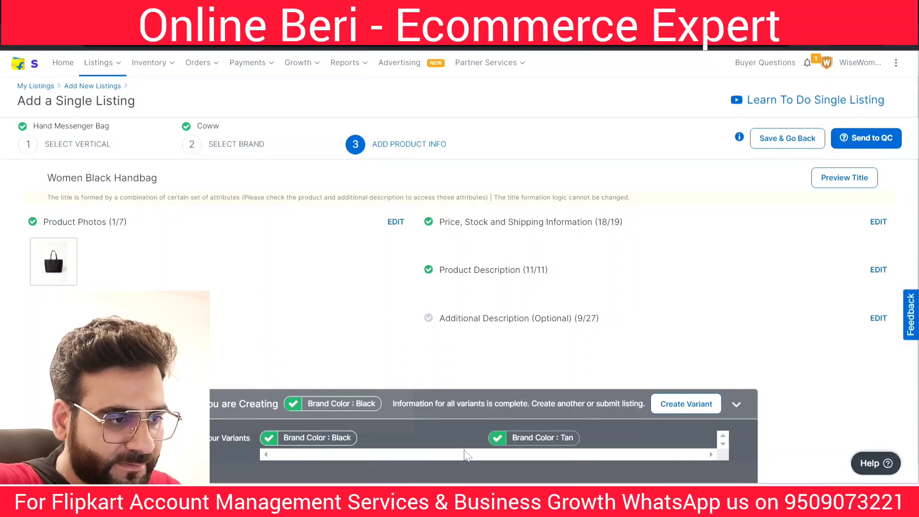
pyautogui.click(535, 445)
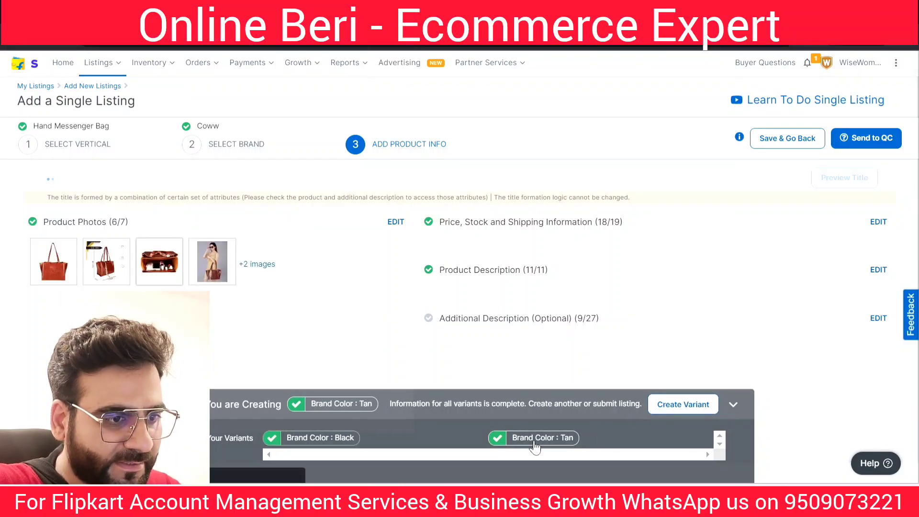
pyautogui.click(314, 445)
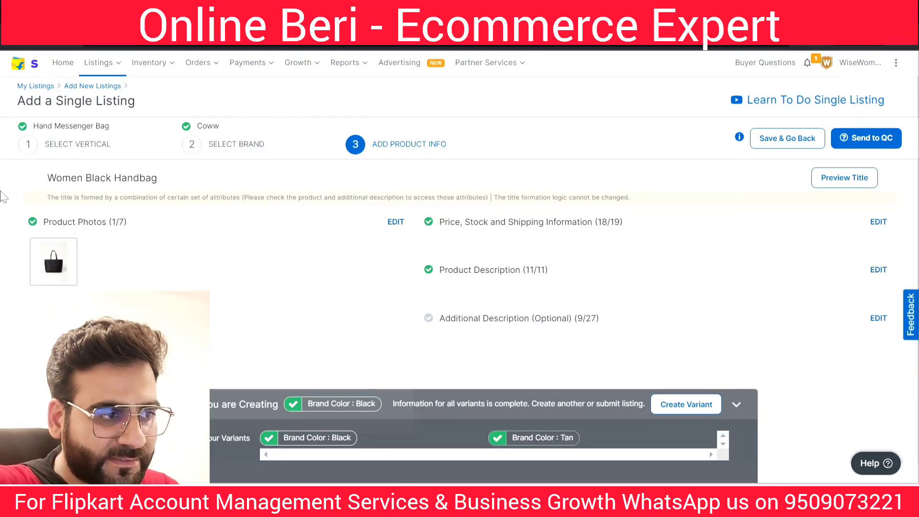
pyautogui.click(542, 438)
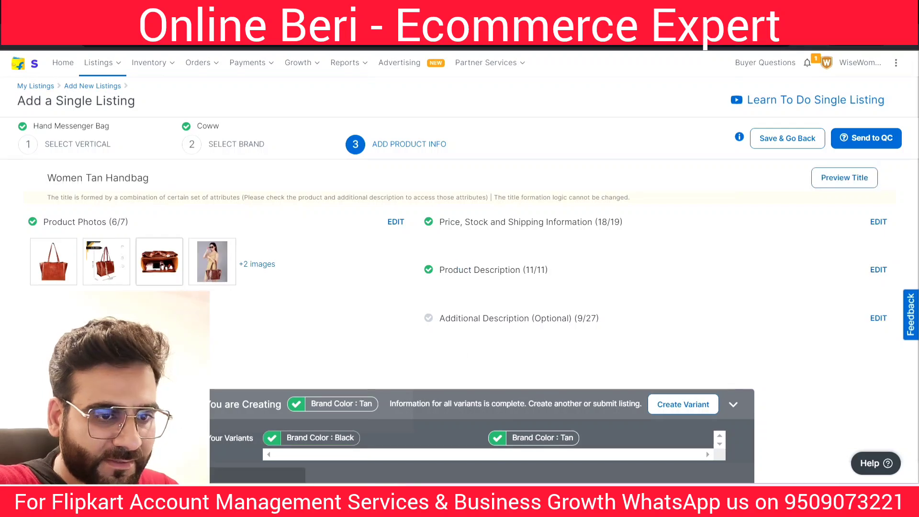
pyautogui.click(734, 405)
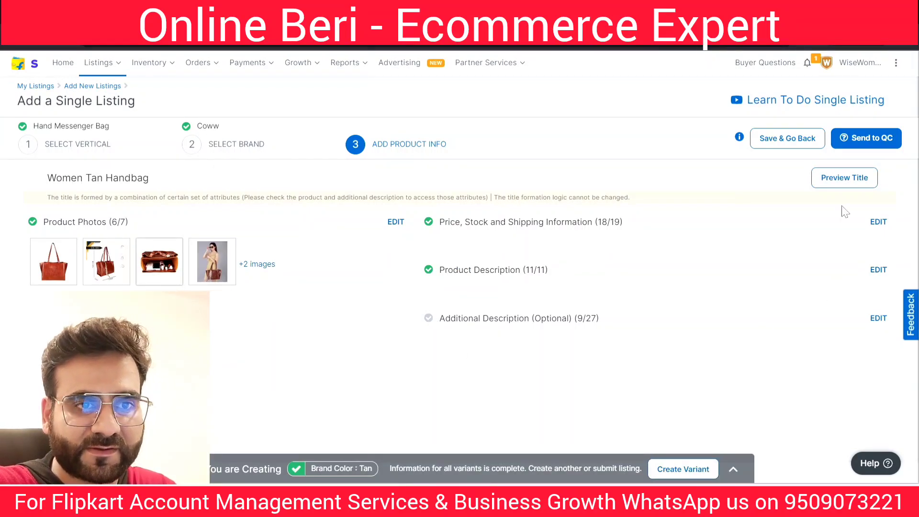
pyautogui.click(866, 144)
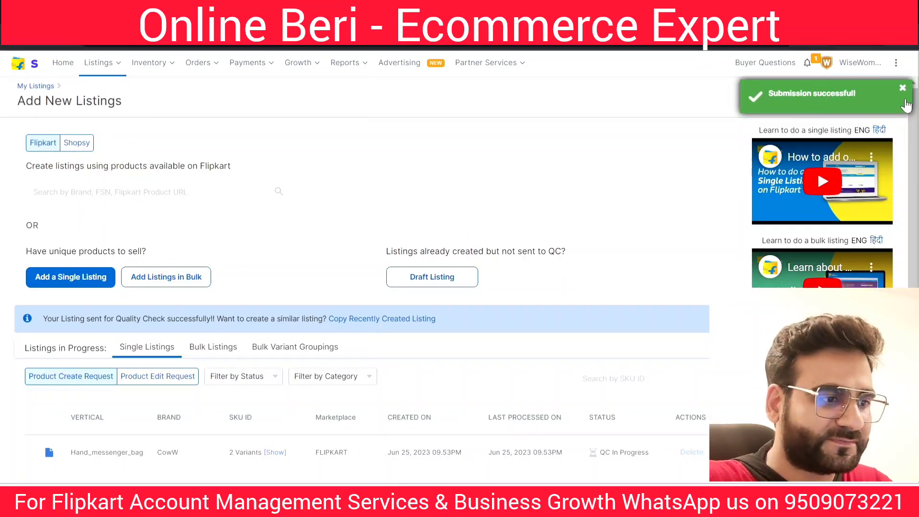
# Step: Expand the variants of the submitted Hand_messenger_bag listing and examine their SKU IDs and QC status alongside the Backpack listing's
pyautogui.scroll(-1, 831, 103)
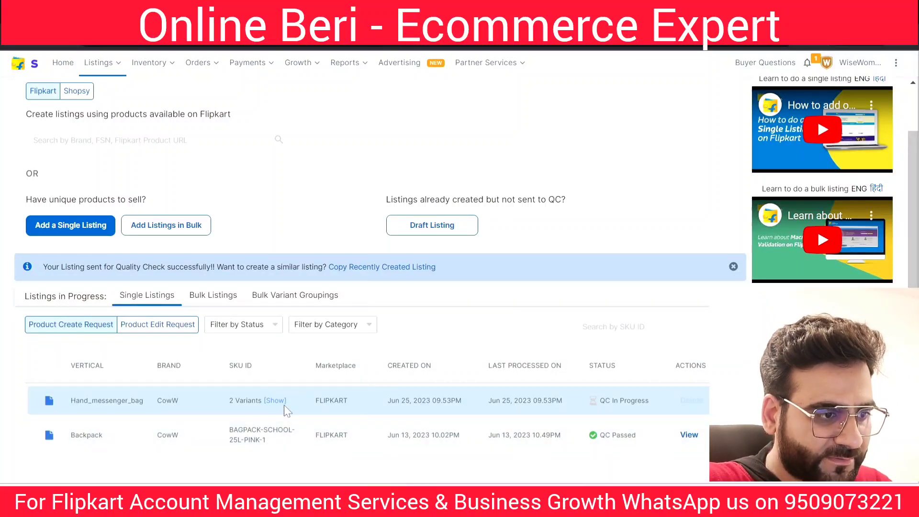
pyautogui.moveTo(225, 401); pyautogui.dragTo(247, 400)
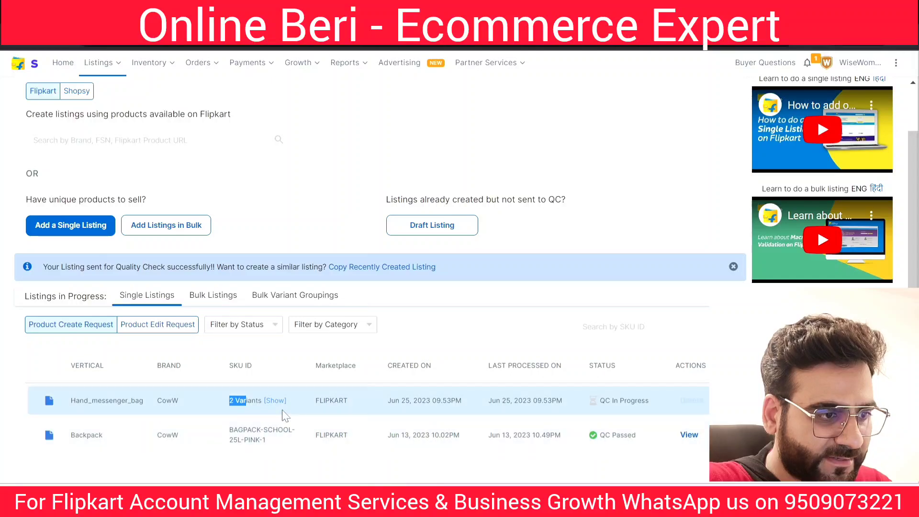
pyautogui.click(275, 401)
pyautogui.scroll(-3, 277, 413)
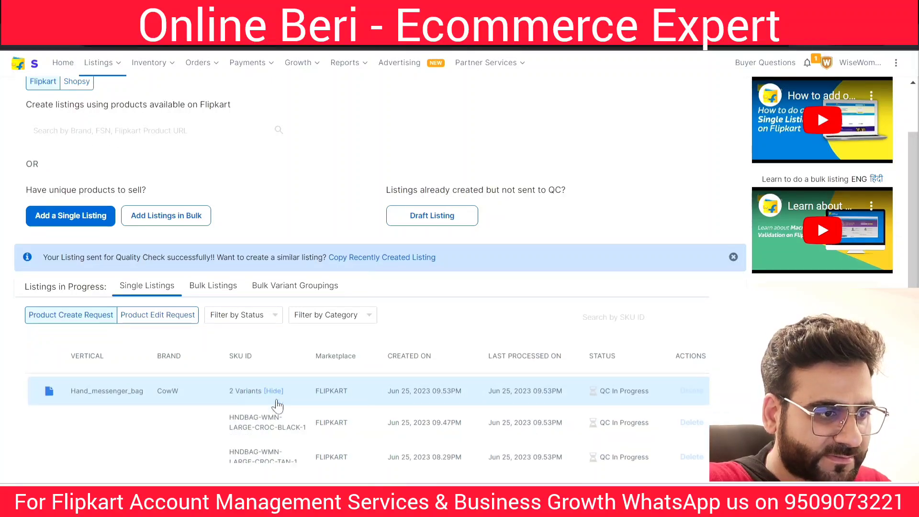
pyautogui.moveTo(242, 368); pyautogui.dragTo(585, 365)
pyautogui.click(585, 366)
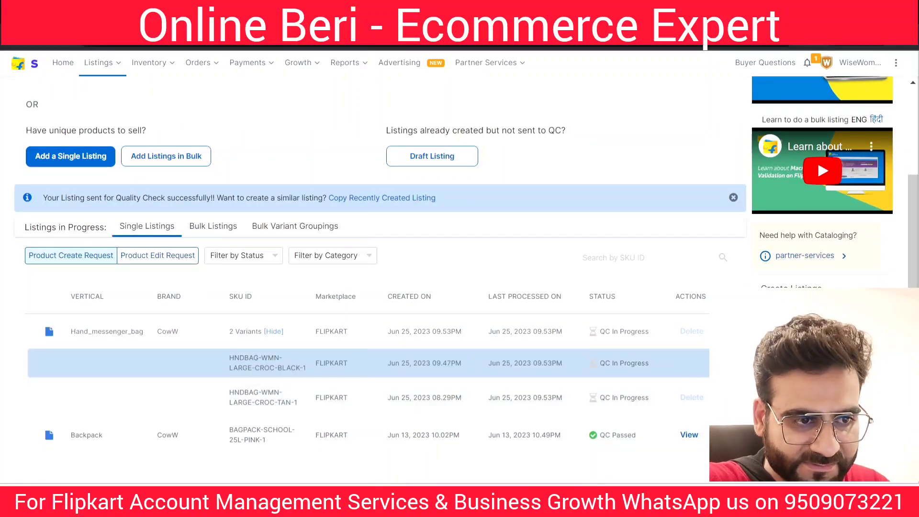
pyautogui.tripleClick(622, 333)
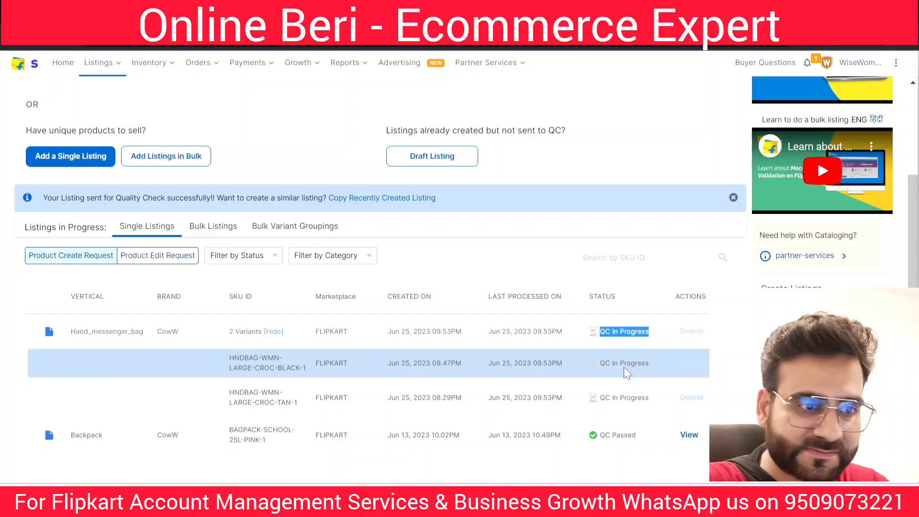
pyautogui.click(625, 367)
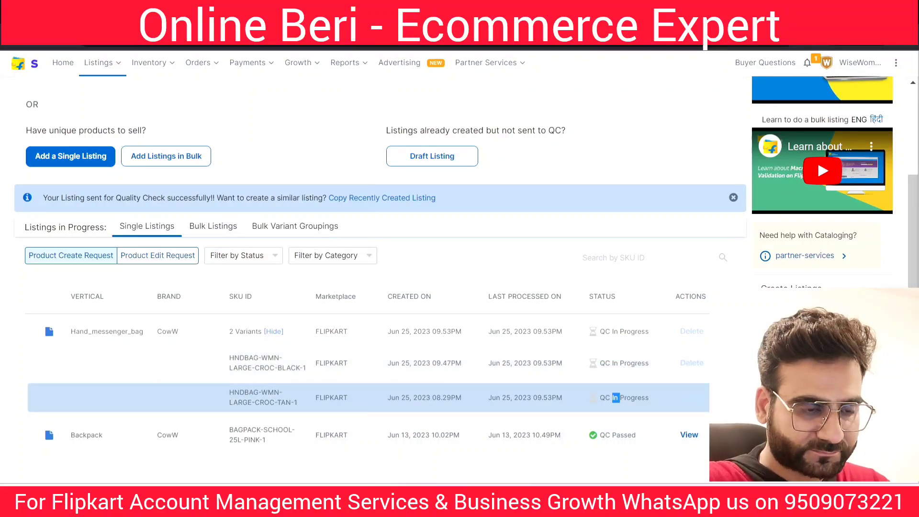
pyautogui.click(622, 380)
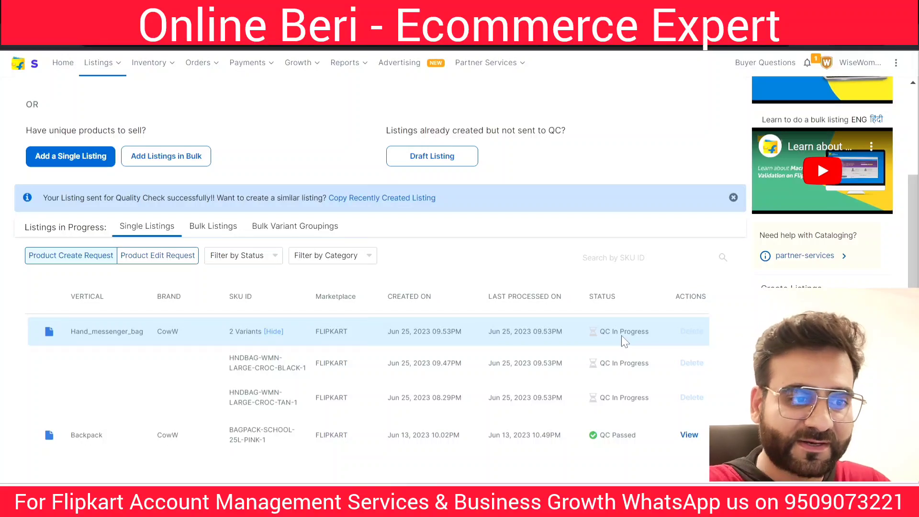
pyautogui.moveTo(600, 435); pyautogui.dragTo(632, 434)
pyautogui.click(616, 377)
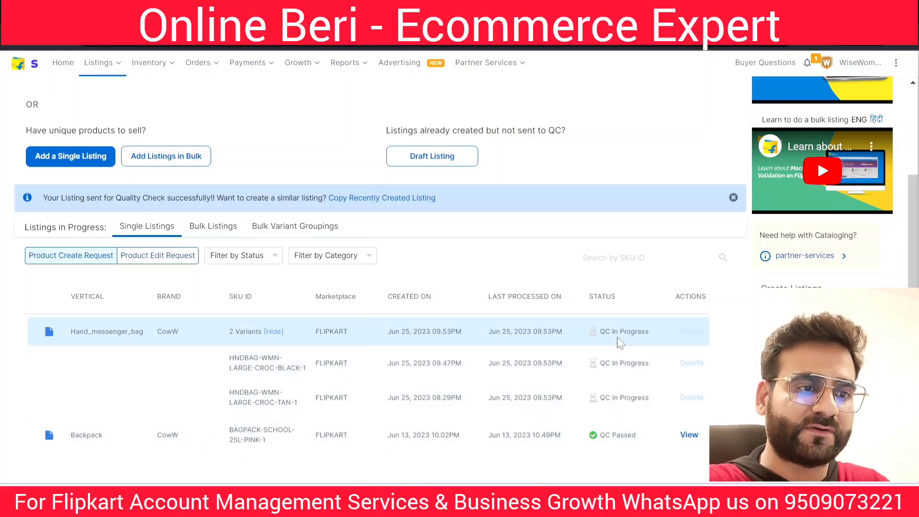